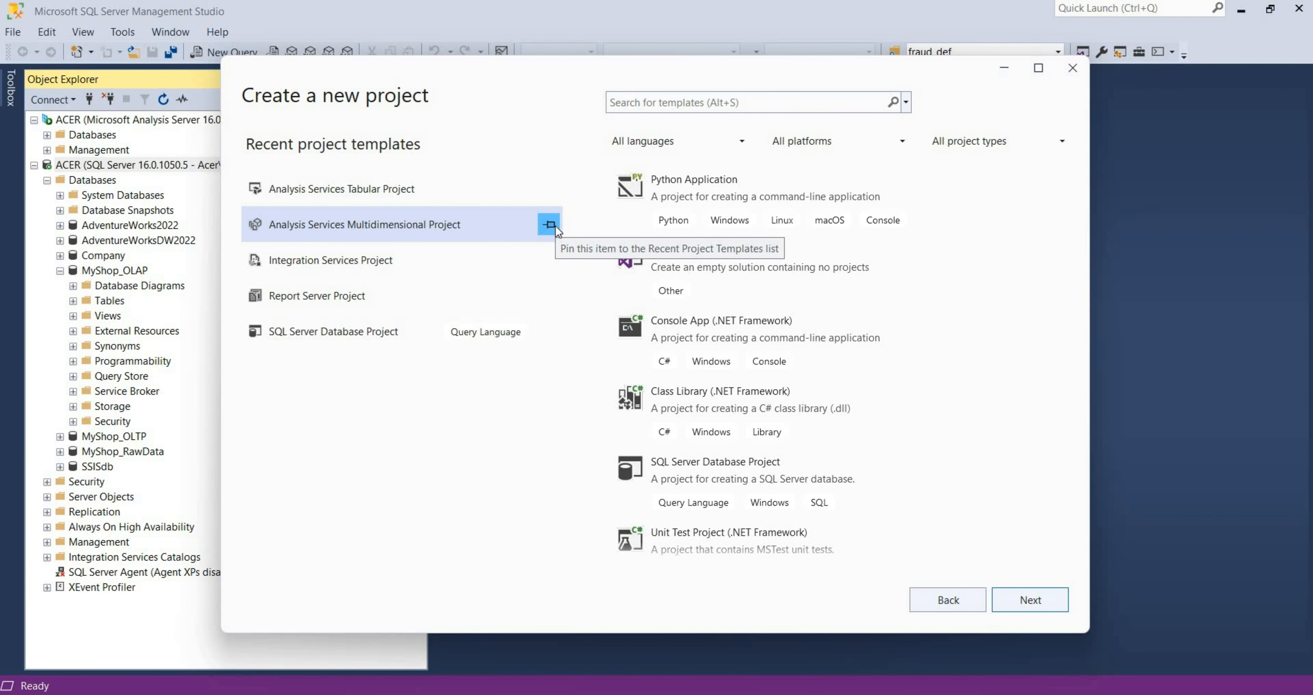
- Create an Analysis Services Tabular Project named TabularProject11 using the integrated workspace, without saving changes to the open SSAS_Tabular solution
{"action": "double_click", "coordinate": [378, 199]}
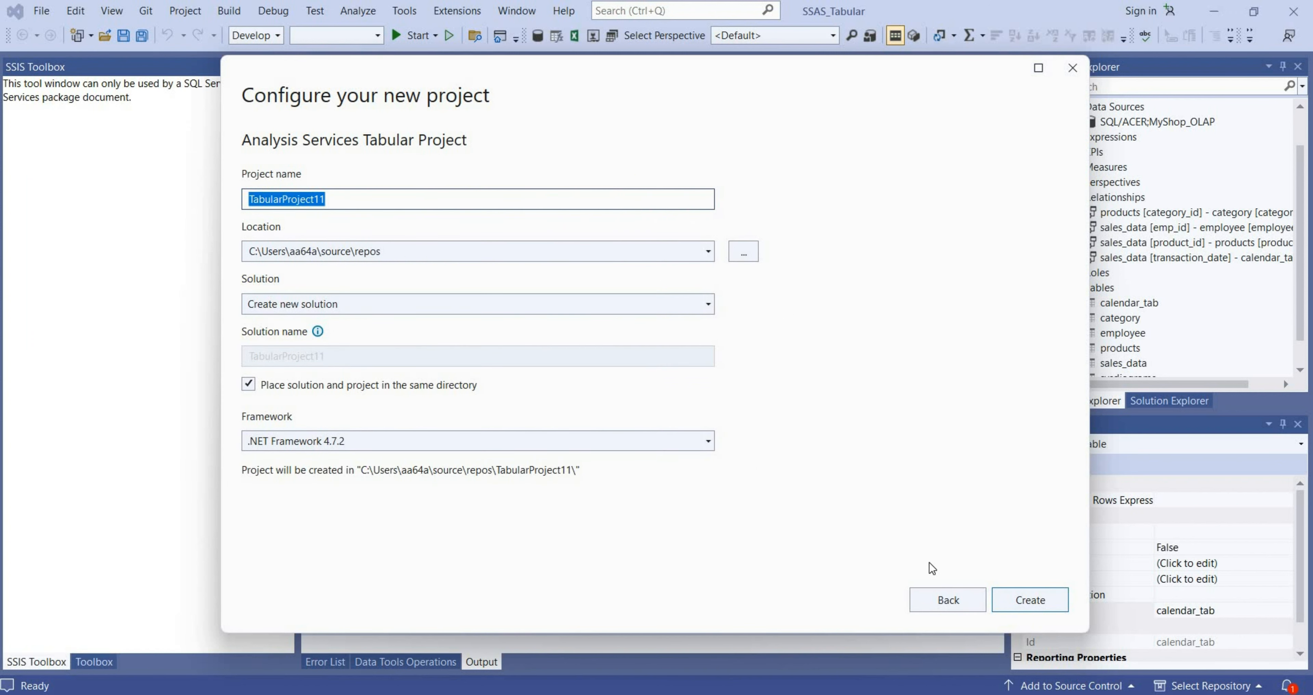
{"action": "left_click", "coordinate": [1018, 597]}
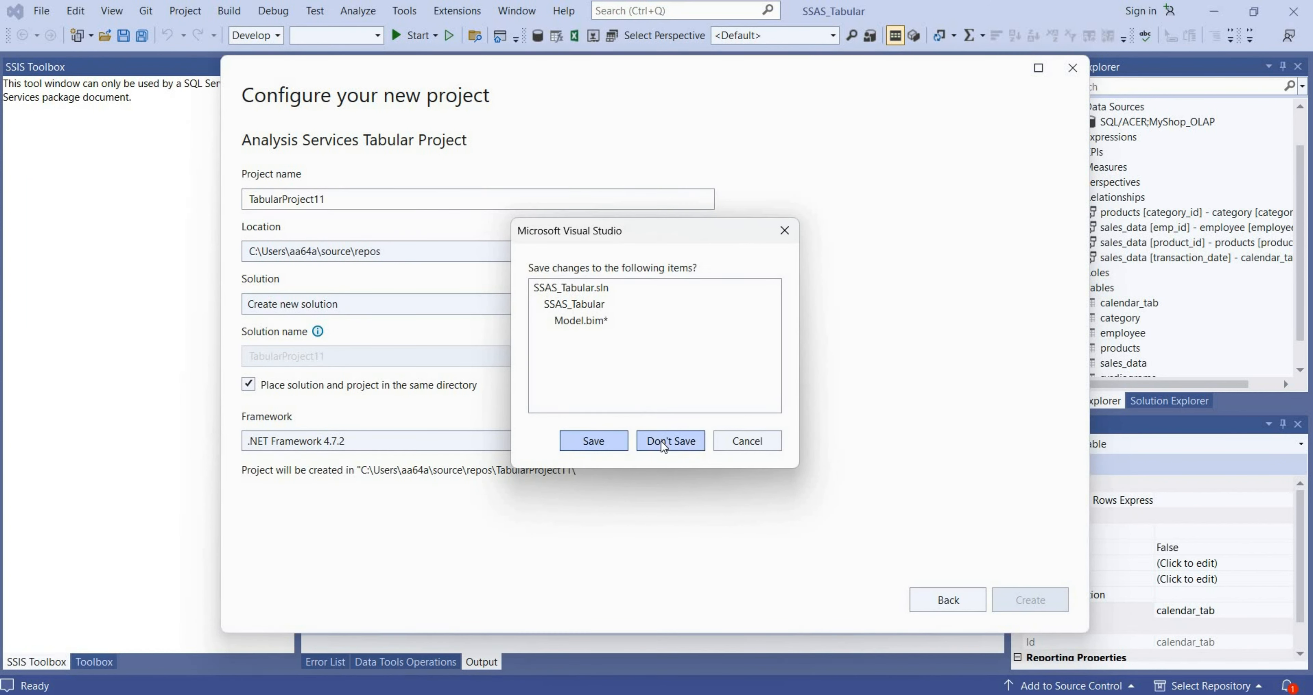
{"action": "left_click", "coordinate": [670, 441]}
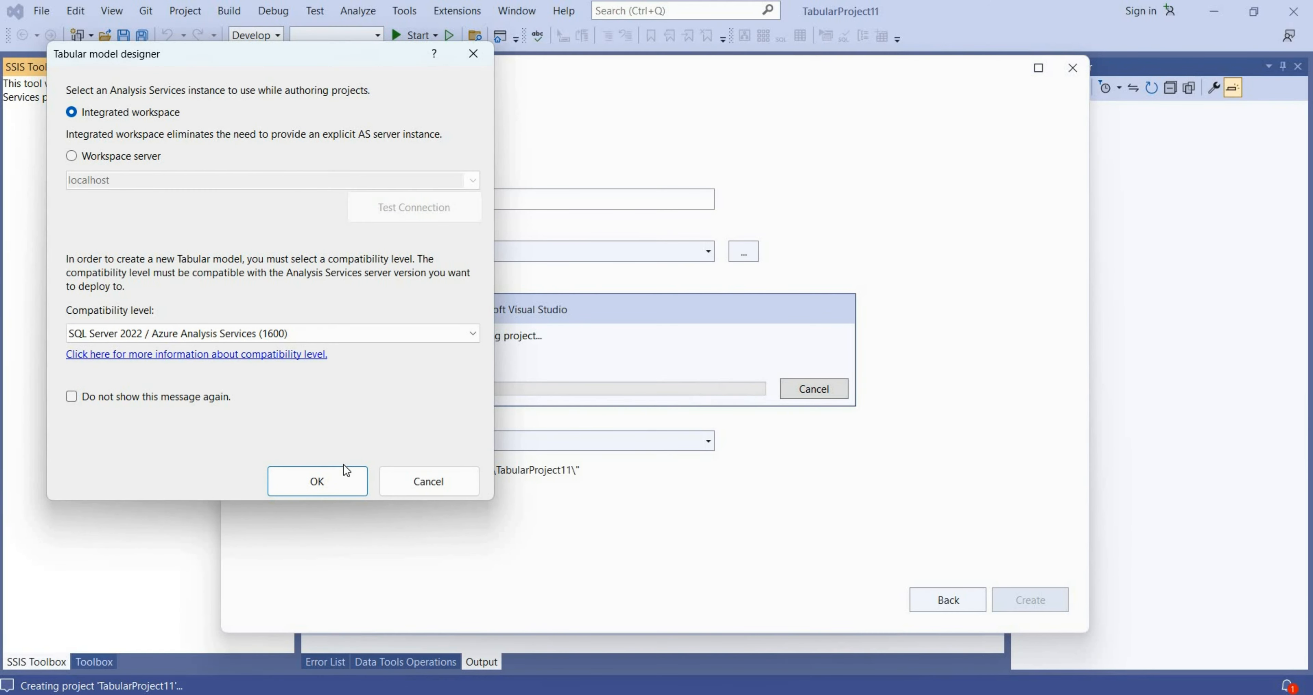
{"action": "left_click", "coordinate": [344, 479]}
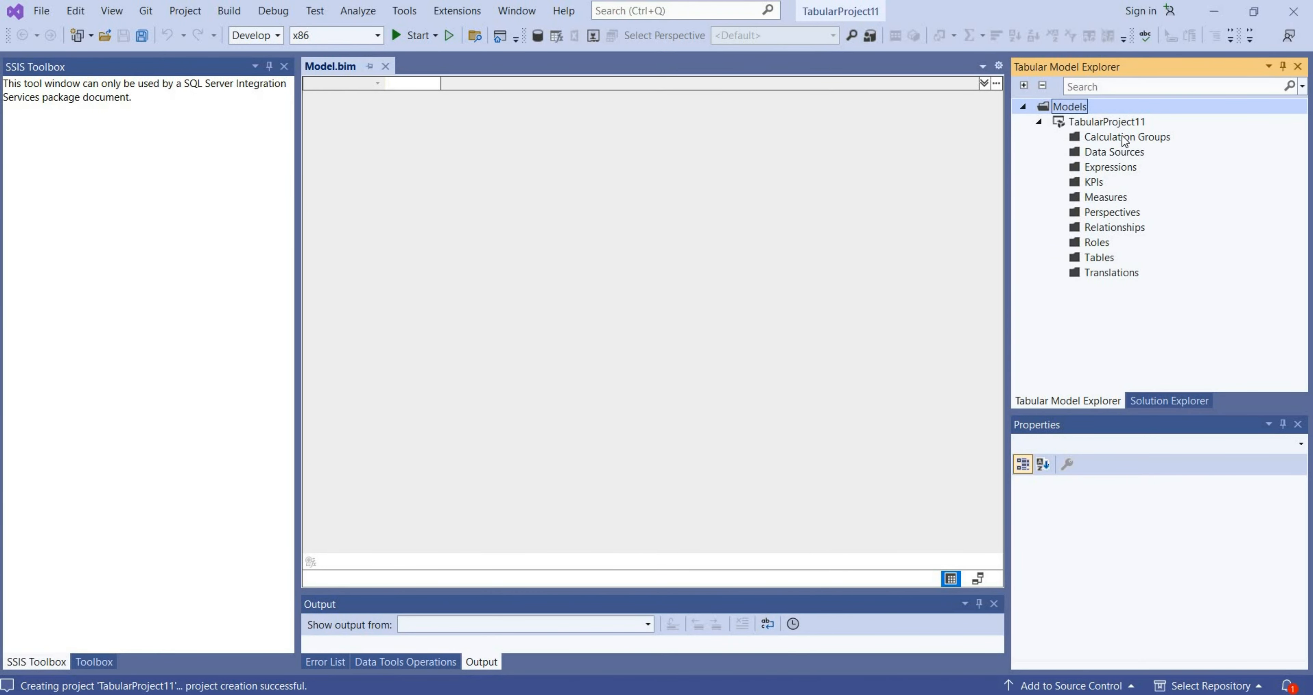
- Start adding a SQL Server database data source to the model and set its server to ACER
{"action": "right_click", "coordinate": [1111, 152]}
{"action": "left_click", "coordinate": [1145, 159]}
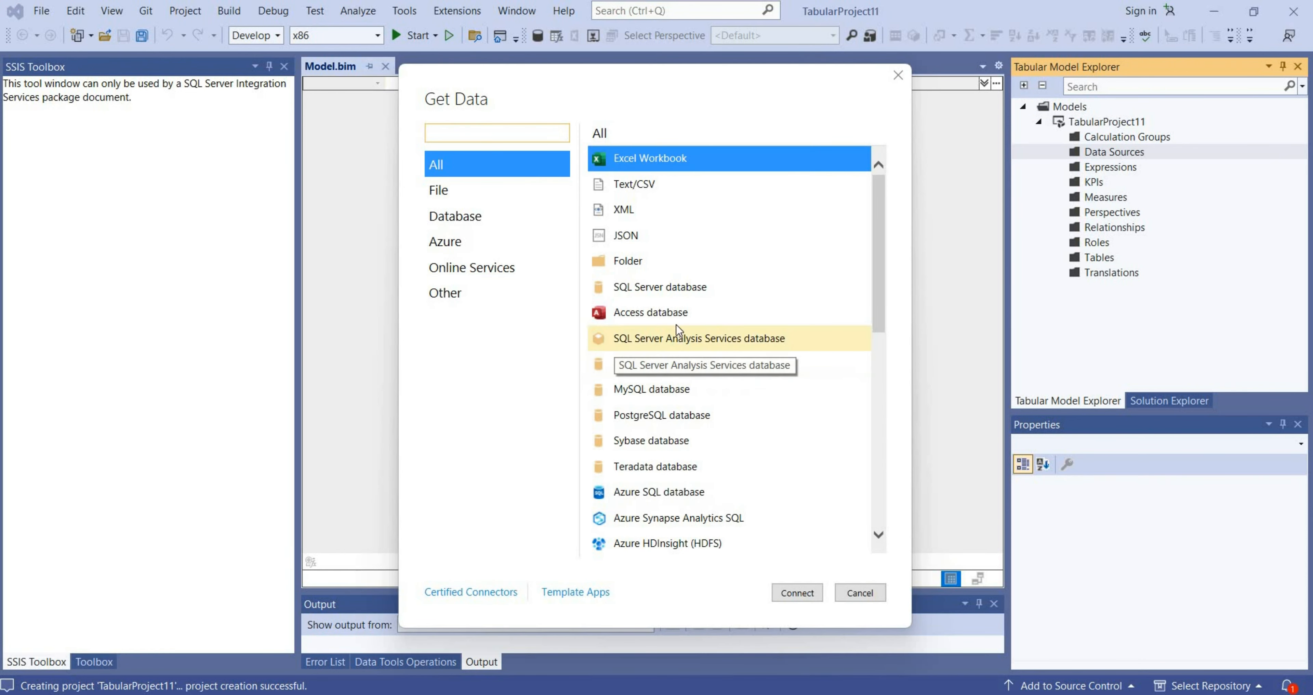
{"action": "left_click", "coordinate": [663, 289]}
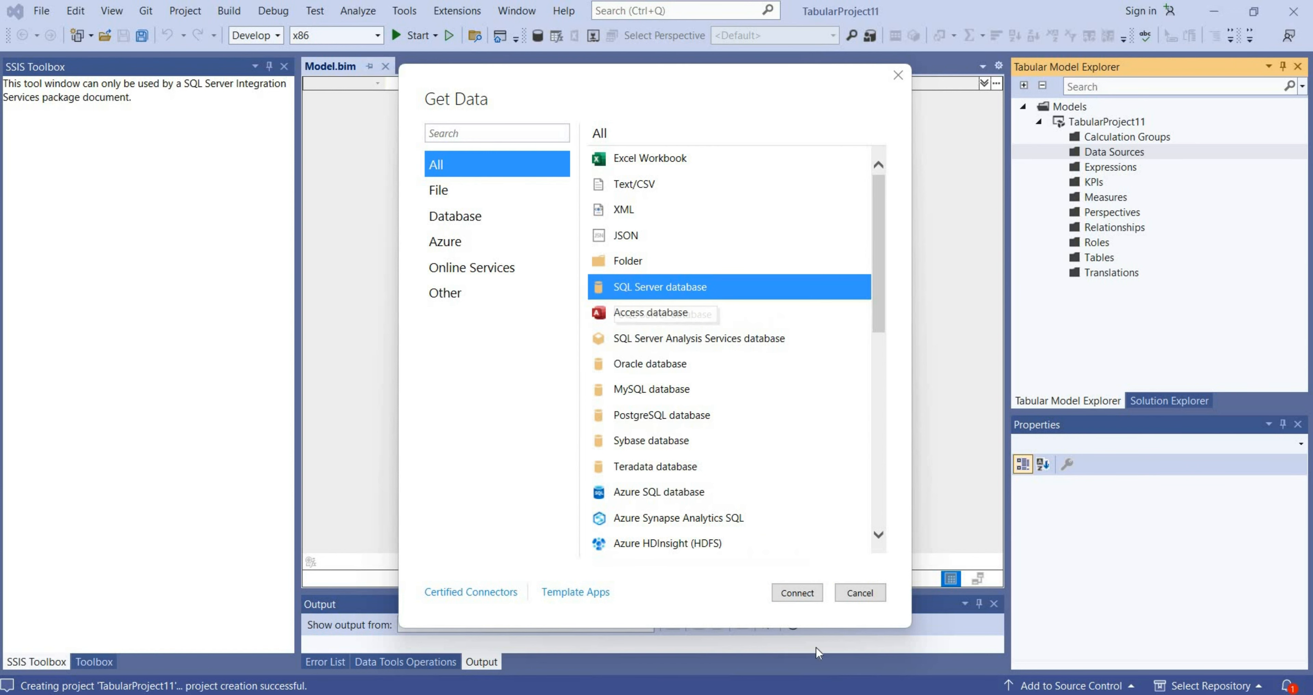
{"action": "left_click", "coordinate": [801, 598]}
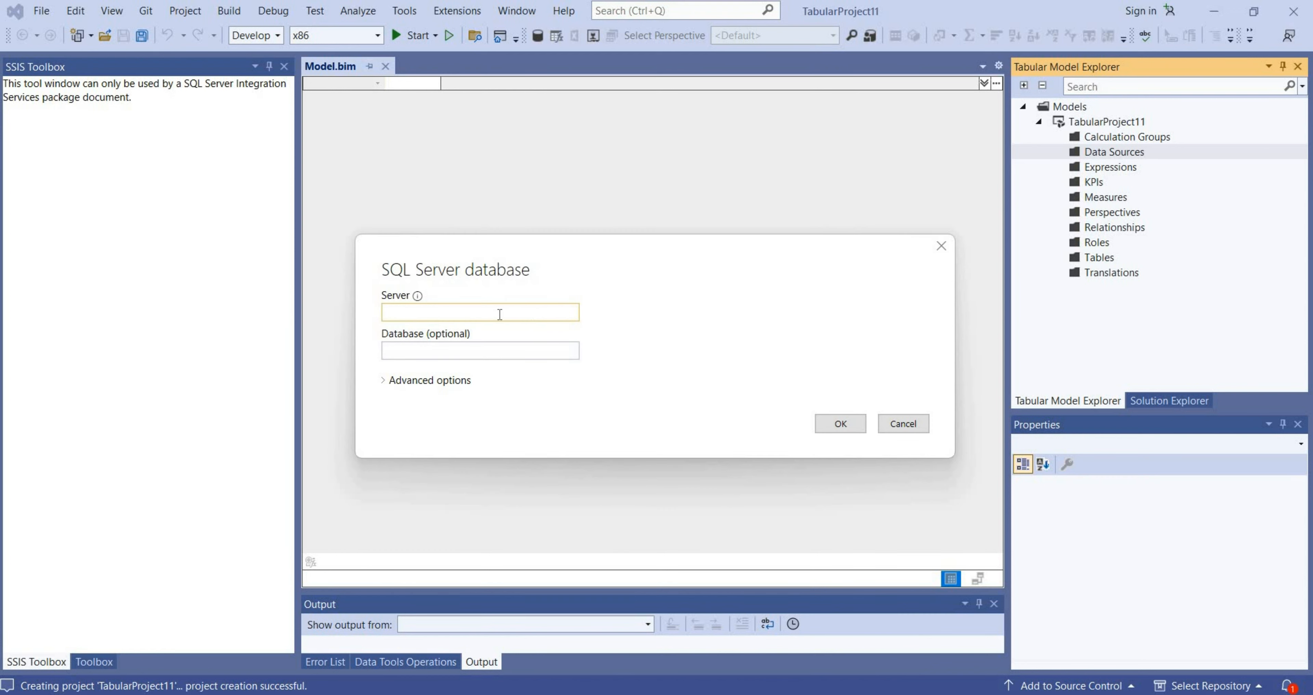
{"action": "type", "text": "ACER"}
- Copy the database name MyShop_OLAP from SQL Server Management Studio, enter it as the data source's database, and confirm
{"action": "left_click", "coordinate": [465, 345]}
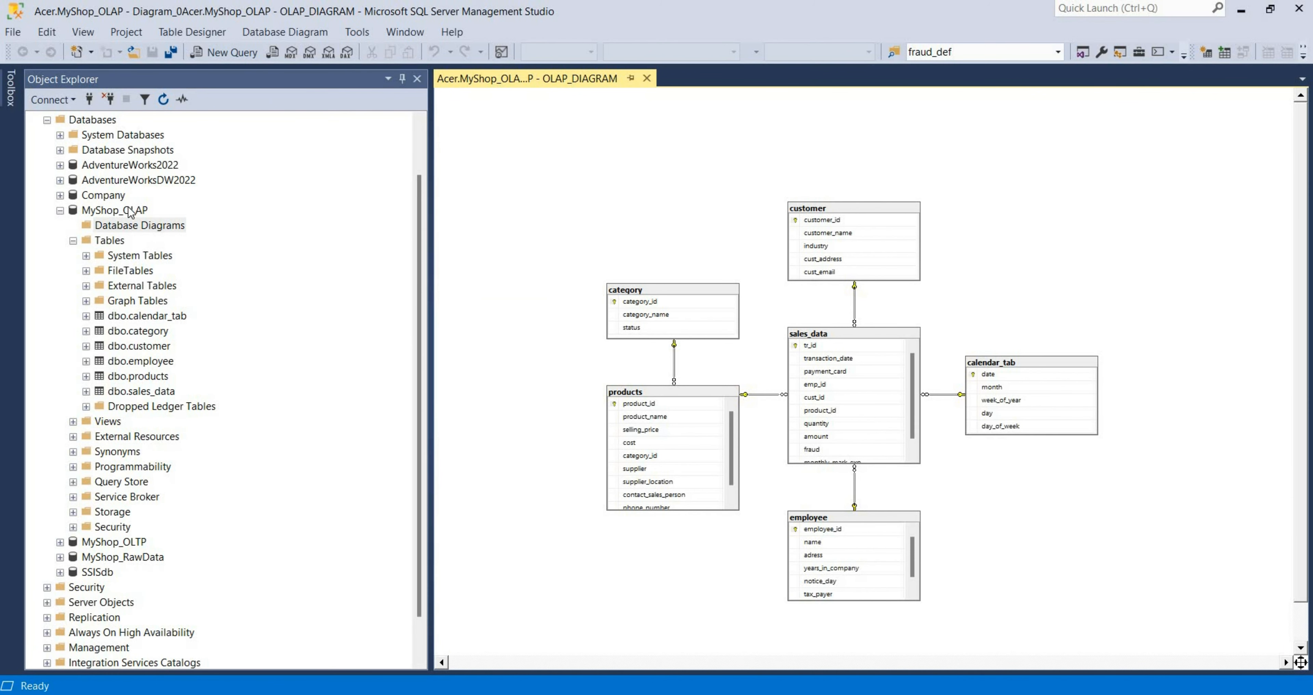
{"action": "right_click", "coordinate": [132, 211]}
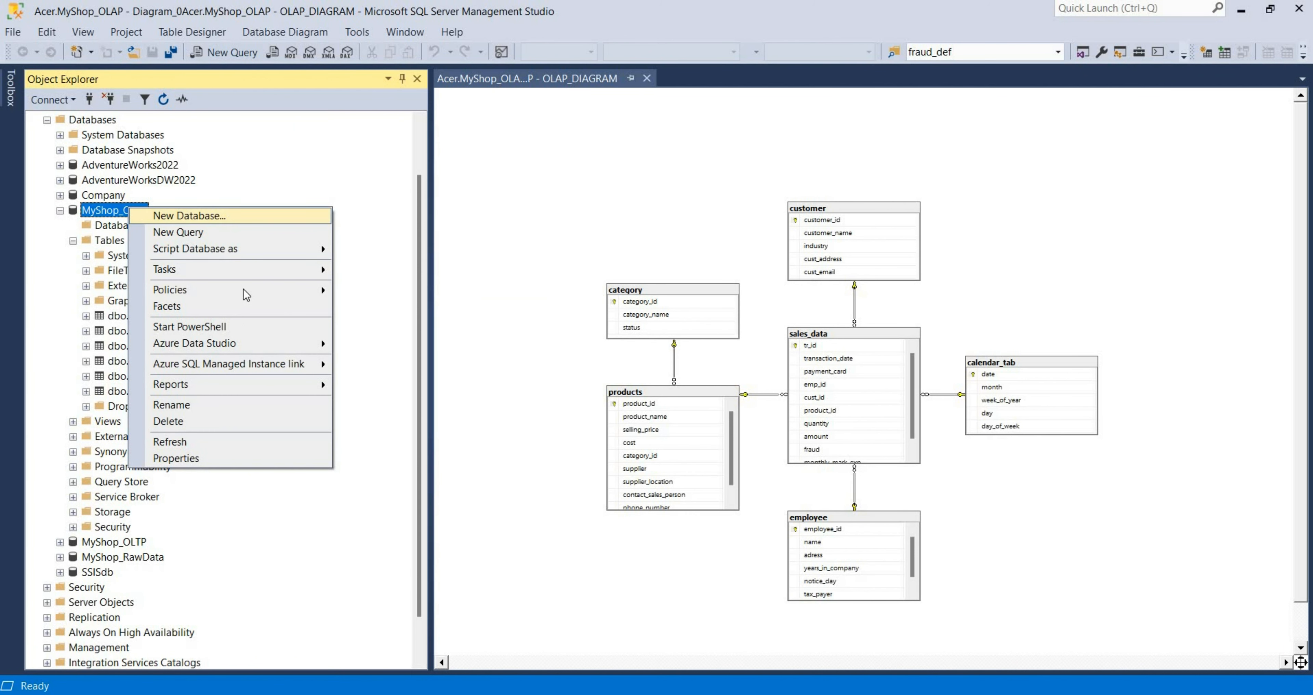
{"action": "left_click", "coordinate": [225, 403]}
{"action": "key", "text": "ctrl+c"}
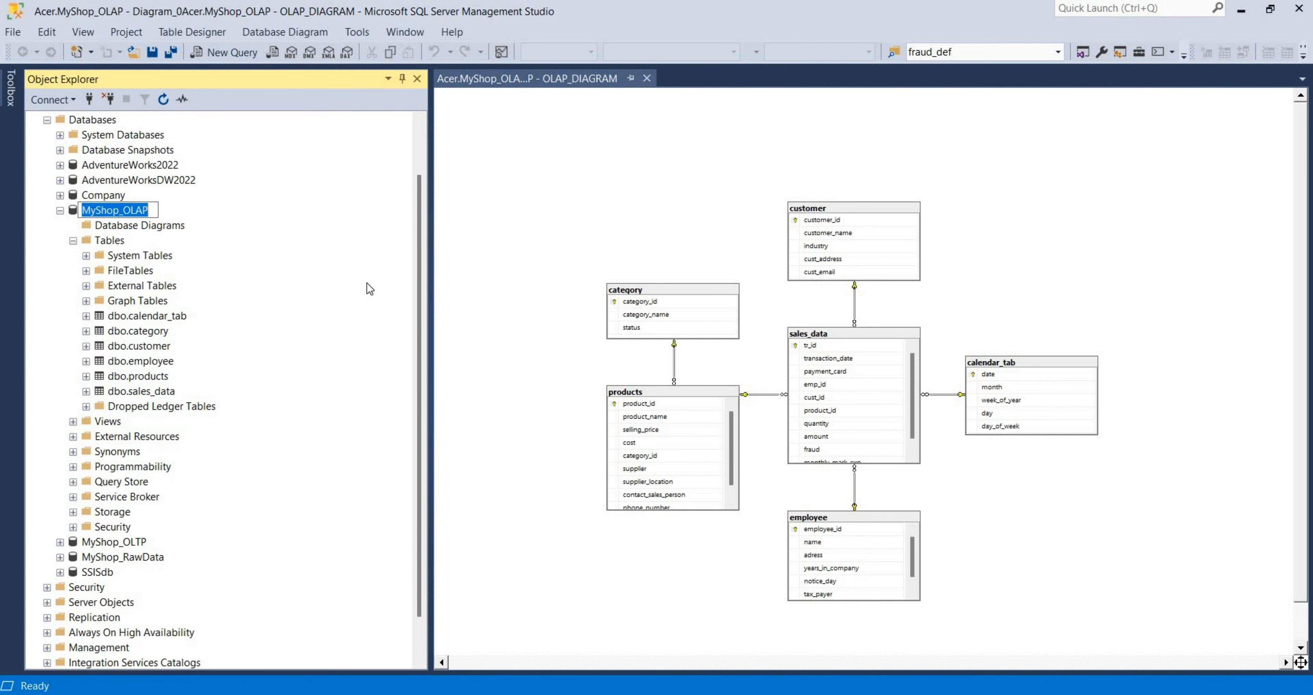
{"action": "left_click", "coordinate": [366, 283]}
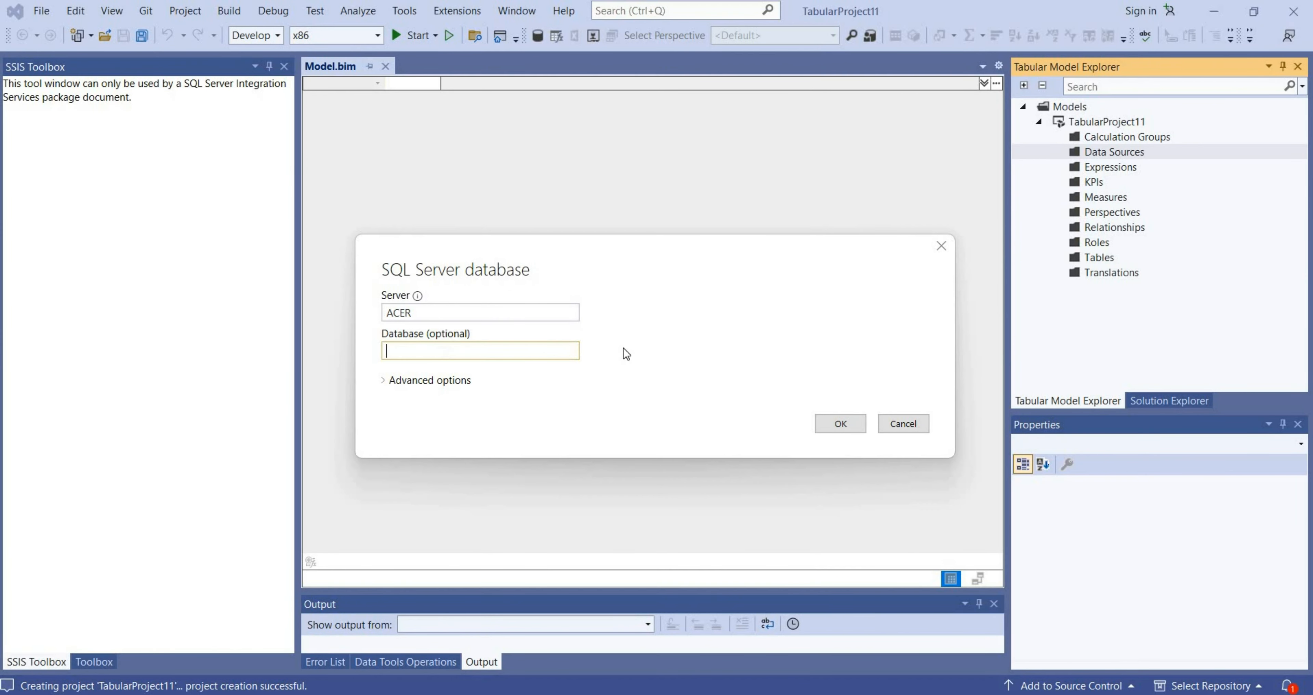
{"action": "key", "text": "ctrl+v"}
{"action": "left_click", "coordinate": [841, 424]}
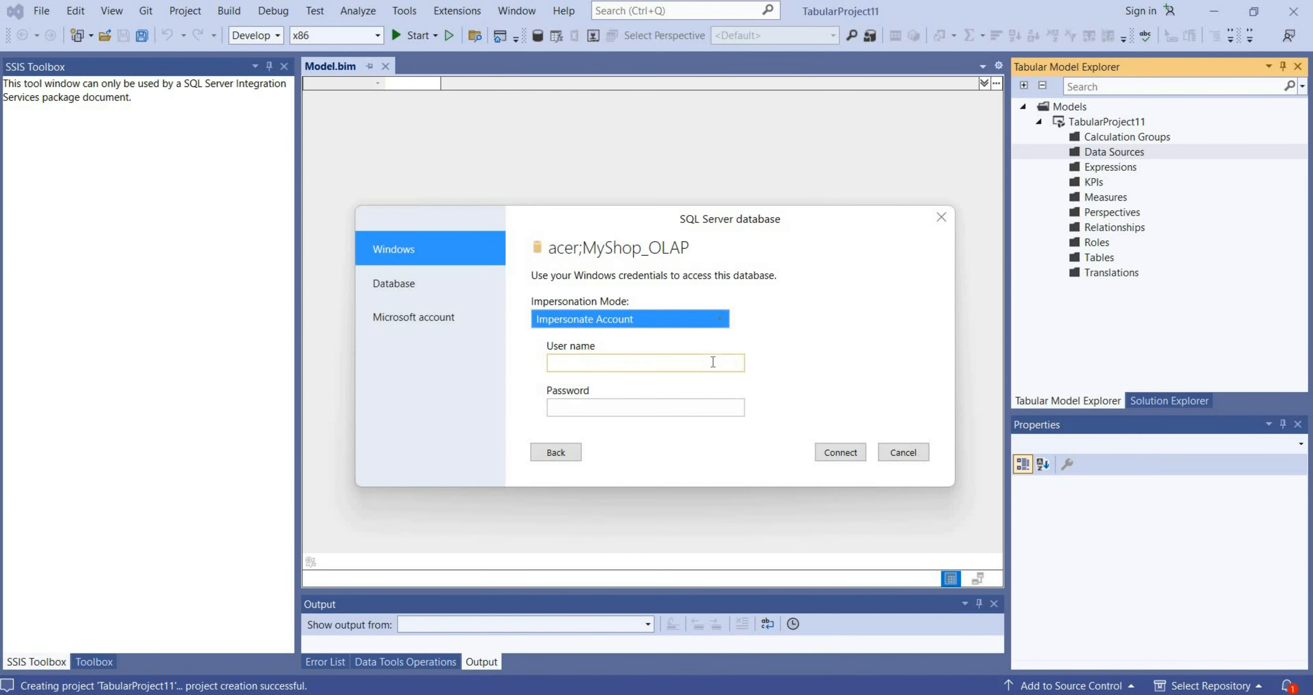
- Set the impersonation mode to Impersonate Service Account, connect to the database, and accept the unencrypted connection
{"action": "left_click", "coordinate": [624, 322]}
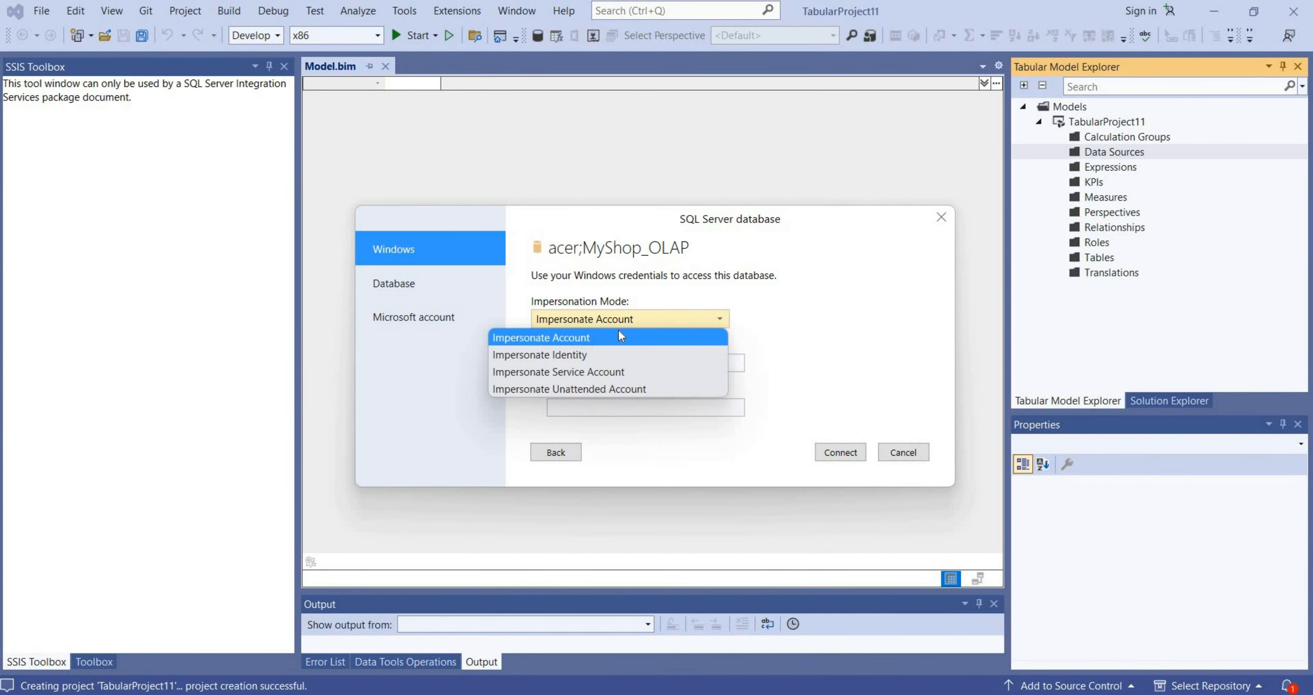
{"action": "left_click", "coordinate": [606, 354]}
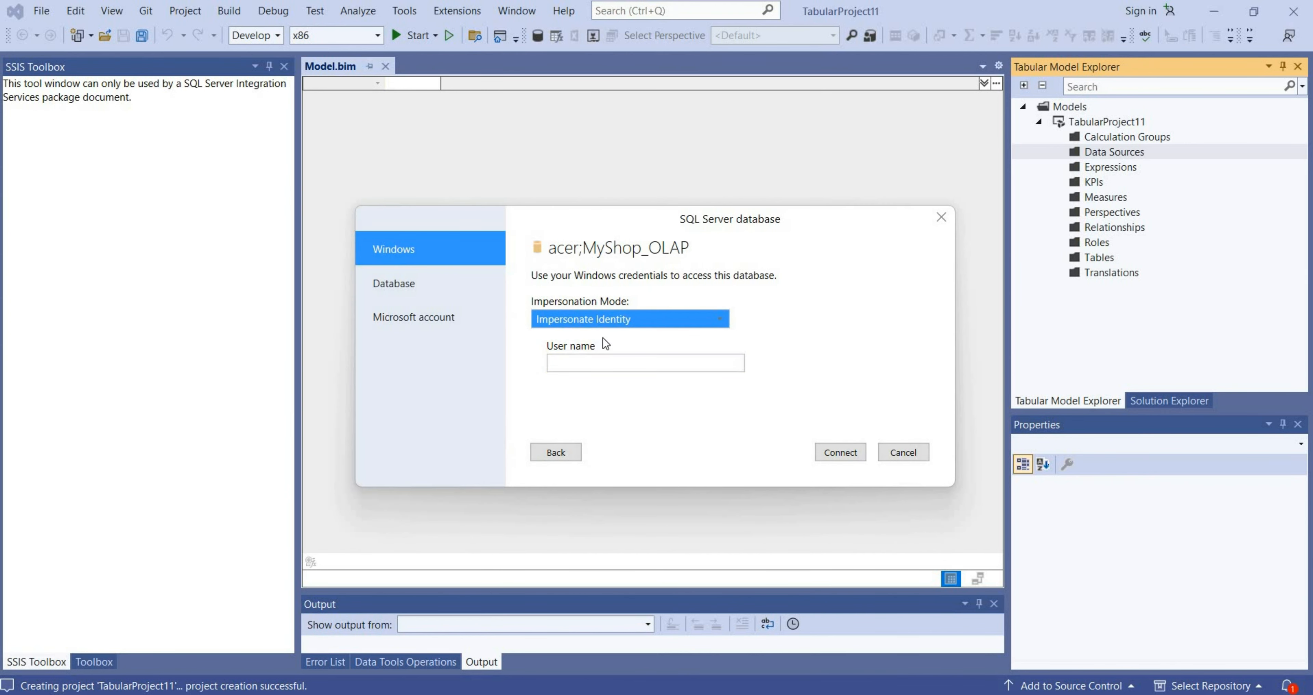
{"action": "left_click", "coordinate": [603, 320]}
{"action": "left_click", "coordinate": [592, 373]}
{"action": "left_click", "coordinate": [837, 451]}
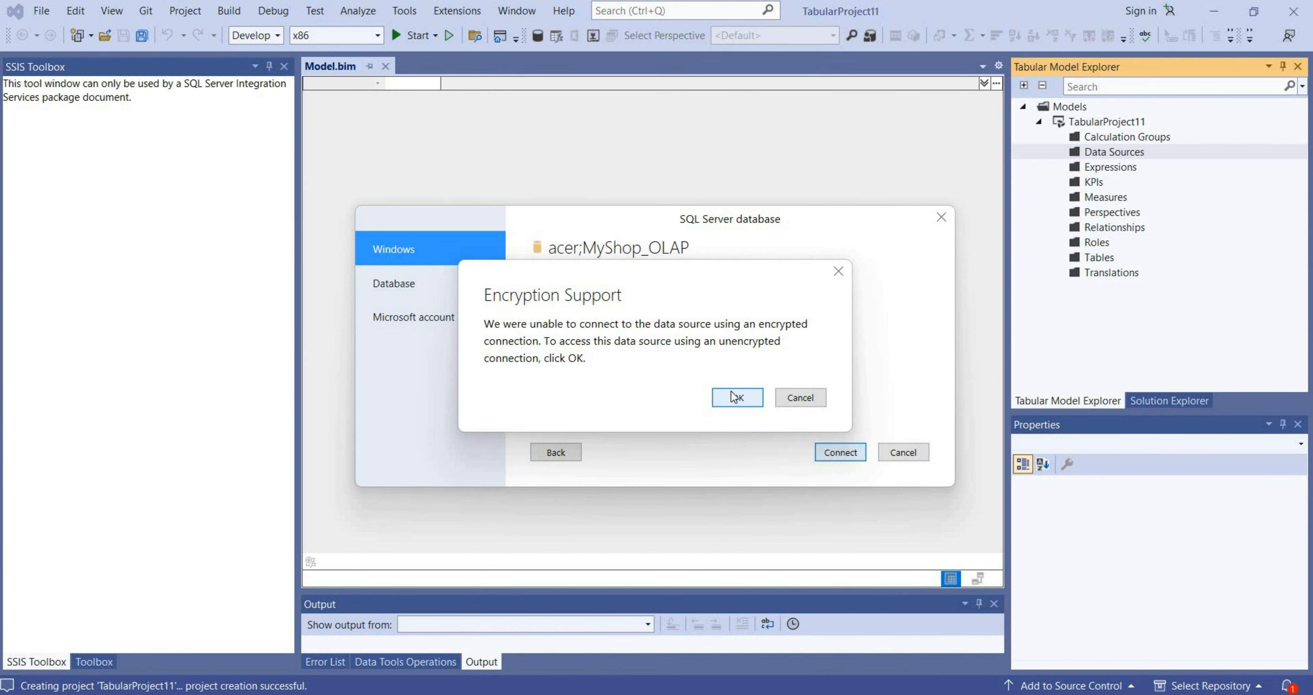
{"action": "left_click", "coordinate": [742, 395]}
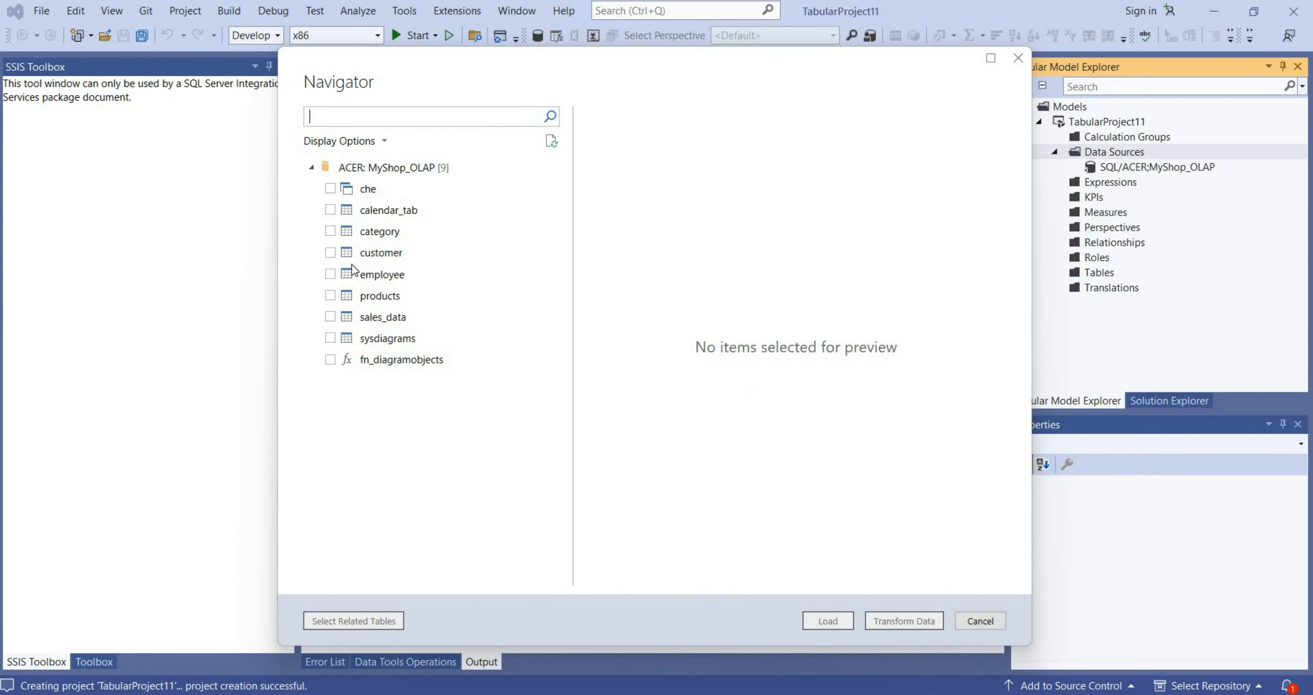
{"action": "left_click", "coordinate": [330, 210]}
{"action": "left_click", "coordinate": [330, 231]}
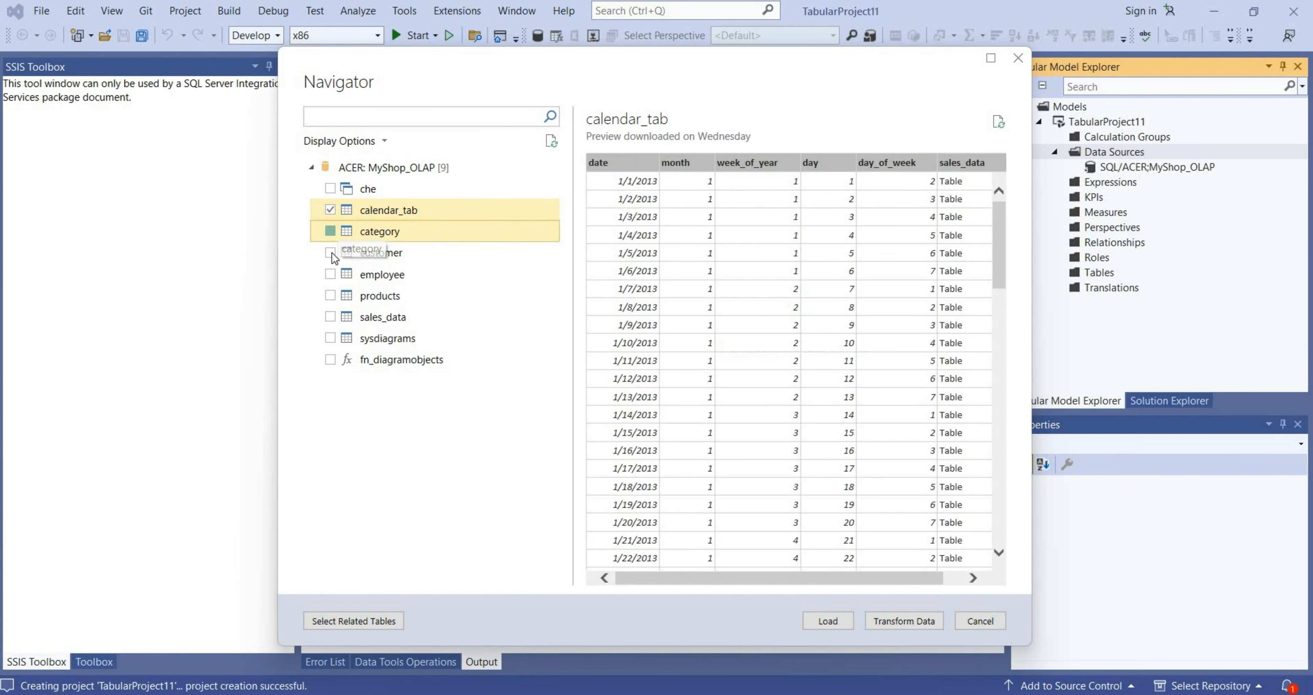
{"action": "left_click", "coordinate": [331, 255]}
{"action": "left_click", "coordinate": [330, 277]}
{"action": "left_click", "coordinate": [330, 298]}
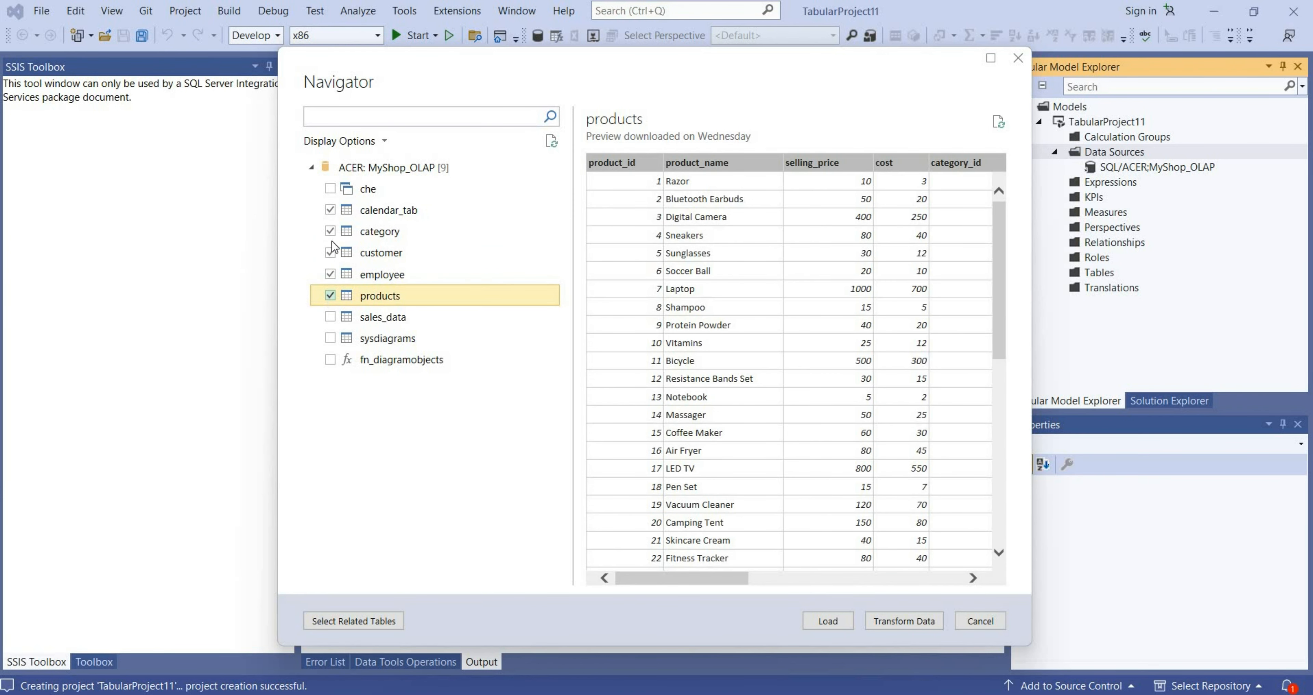
{"action": "left_click", "coordinate": [330, 210]}
{"action": "left_click", "coordinate": [331, 231]}
{"action": "left_click", "coordinate": [330, 253]}
{"action": "left_click", "coordinate": [331, 274]}
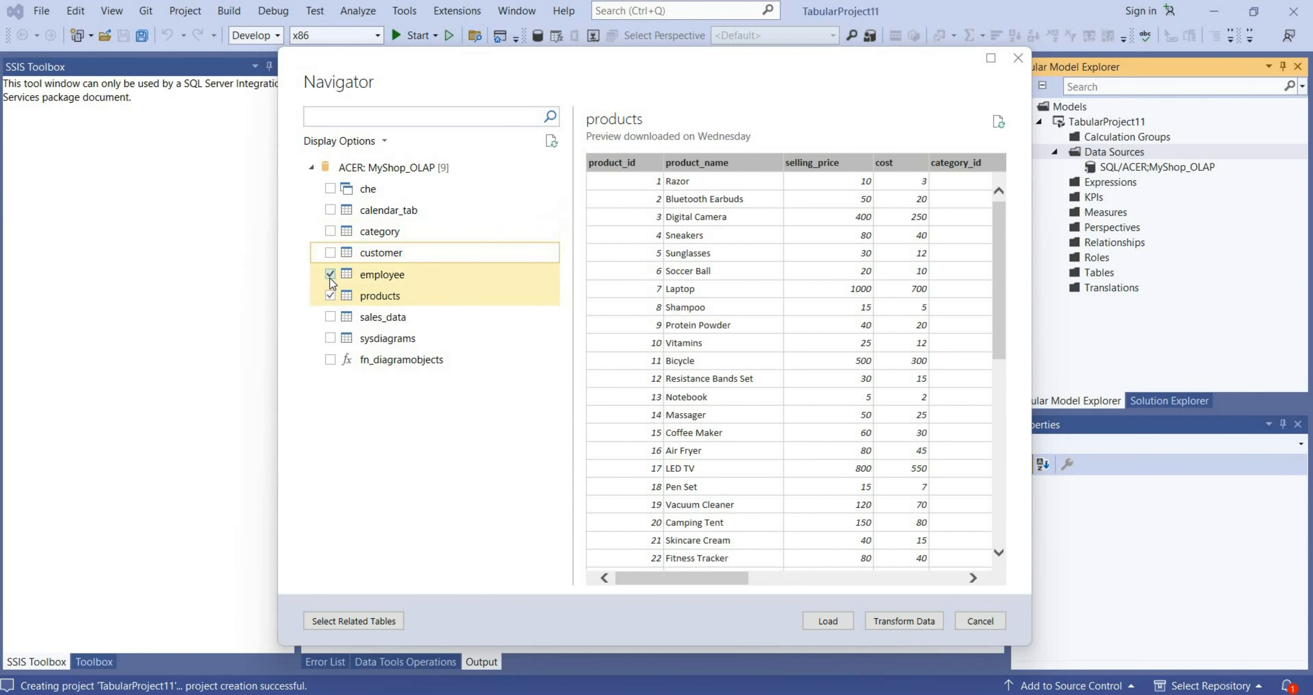
{"action": "left_click", "coordinate": [330, 295]}
- Load the sales_data, calendar_tab, category, customer, employee and products tables into the model and close the processing dialog
{"action": "left_click", "coordinate": [331, 317]}
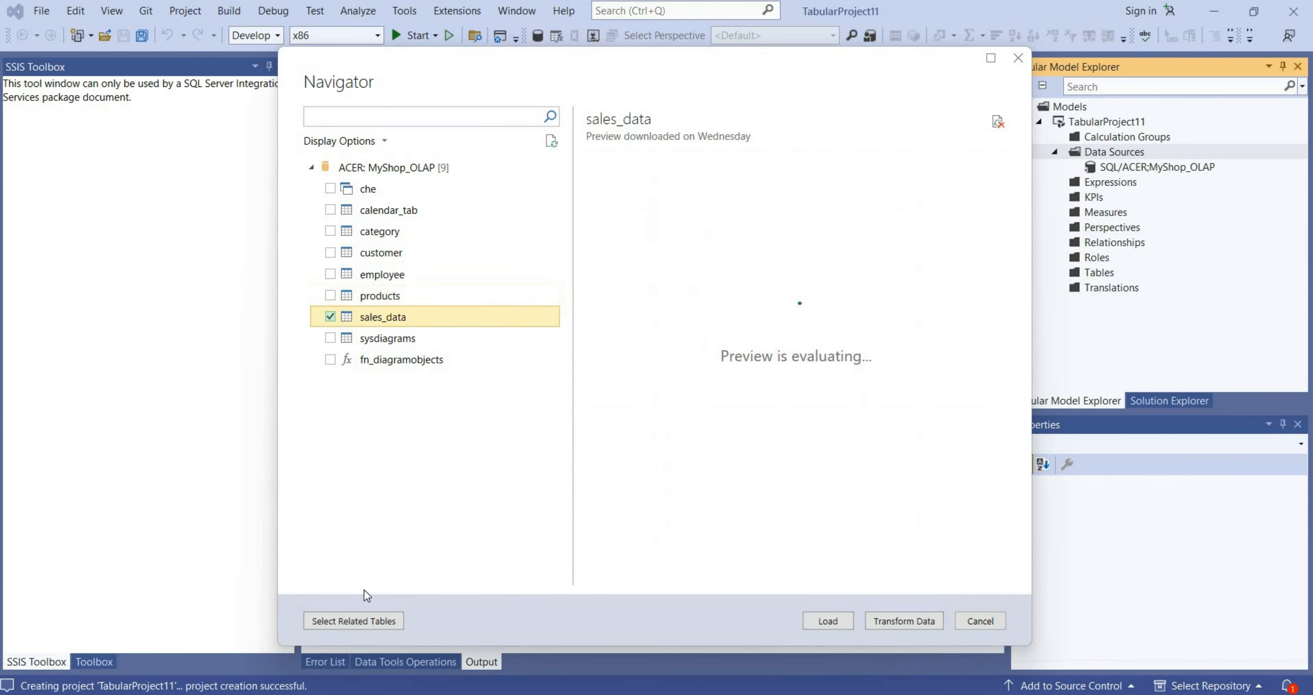
{"action": "left_click", "coordinate": [351, 623]}
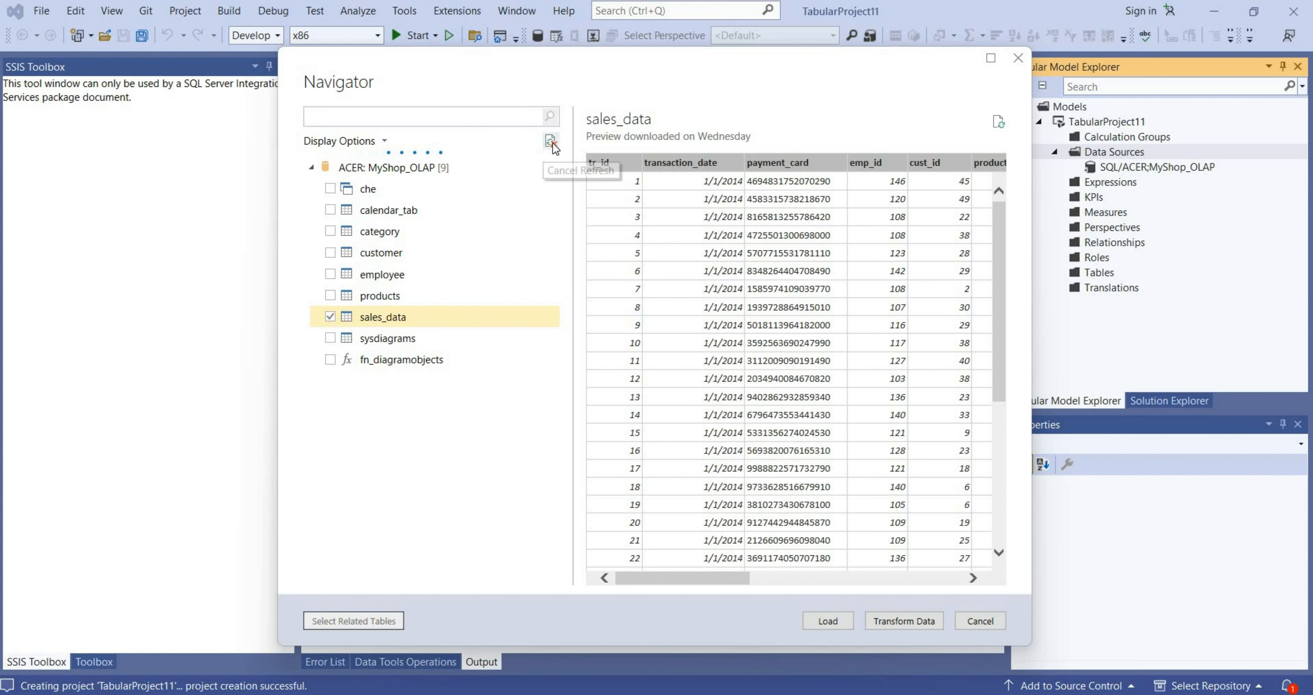
{"action": "left_click", "coordinate": [330, 210]}
{"action": "left_click", "coordinate": [330, 231]}
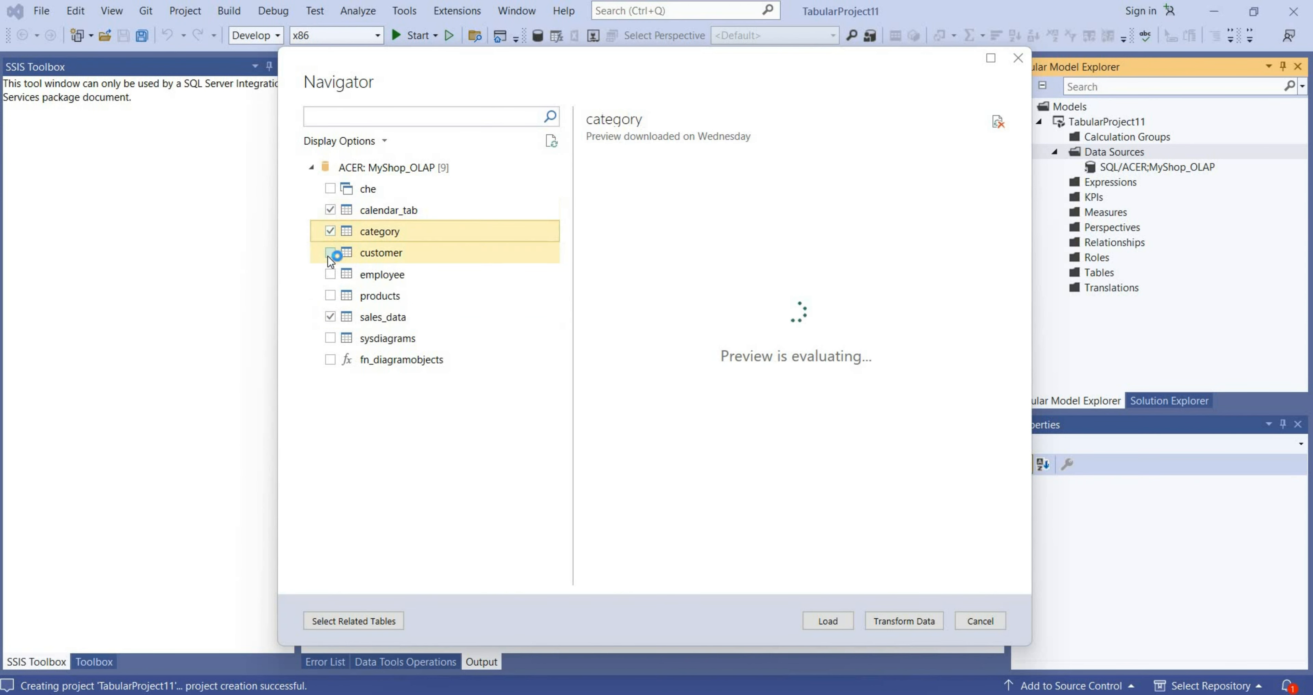
{"action": "left_click", "coordinate": [330, 253]}
{"action": "left_click", "coordinate": [331, 274]}
{"action": "left_click", "coordinate": [330, 295]}
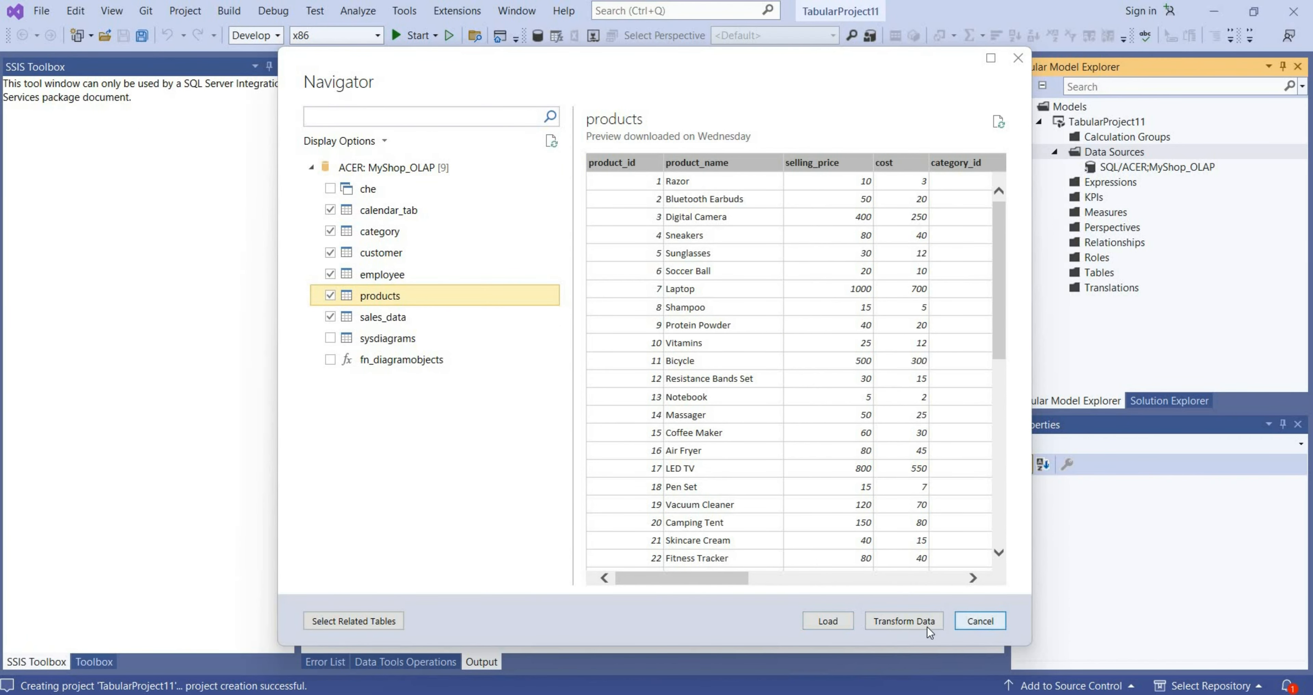
{"action": "mouse_move", "coordinate": [682, 576]}
{"action": "left_mouse_down"}
{"action": "mouse_move", "coordinate": [958, 565]}
{"action": "mouse_move", "coordinate": [696, 571]}
{"action": "left_mouse_up"}
{"action": "left_click", "coordinate": [824, 623]}
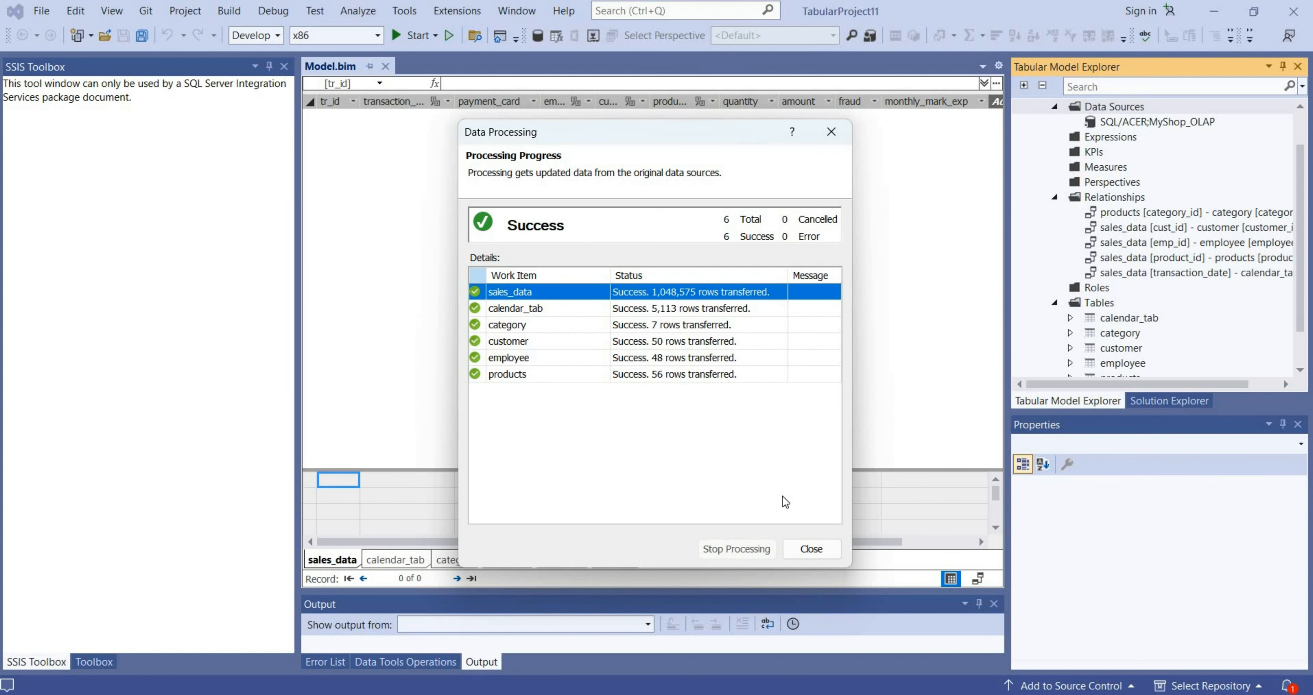
{"action": "left_click", "coordinate": [820, 551]}
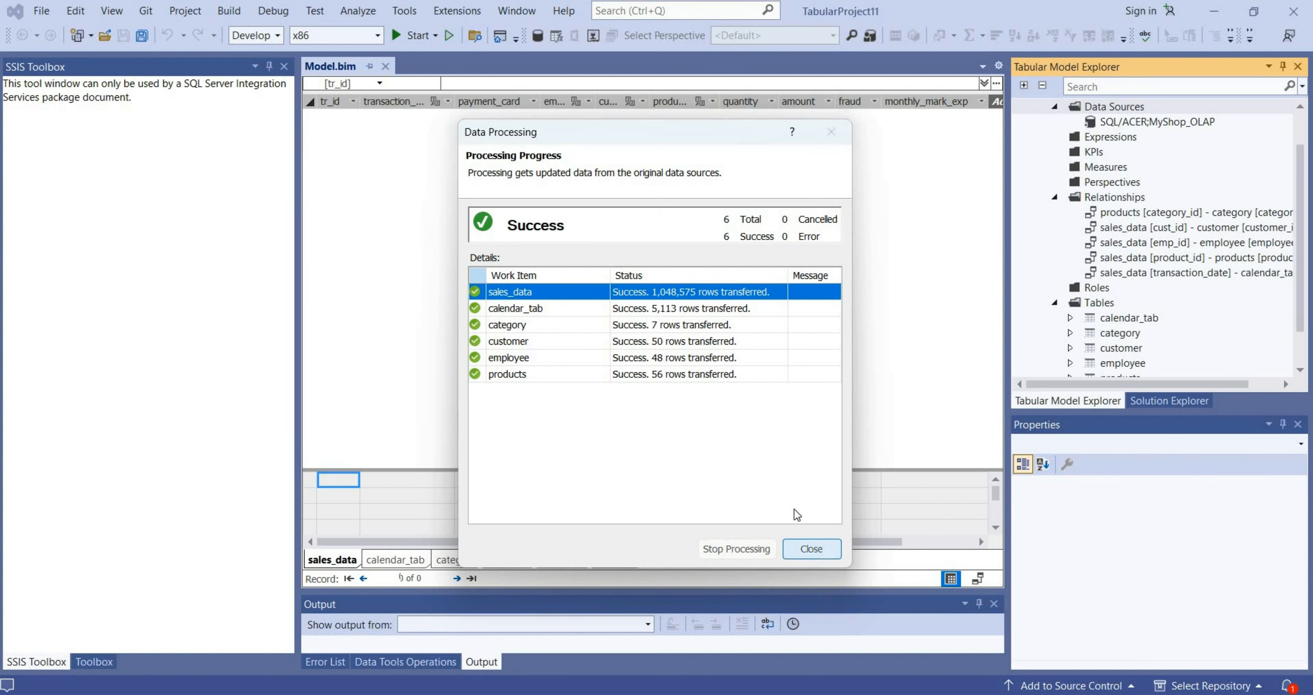
- Look through the loaded calendar_tab, category, customer, employee and products tables, and return to sales_data
{"action": "left_click", "coordinate": [403, 560]}
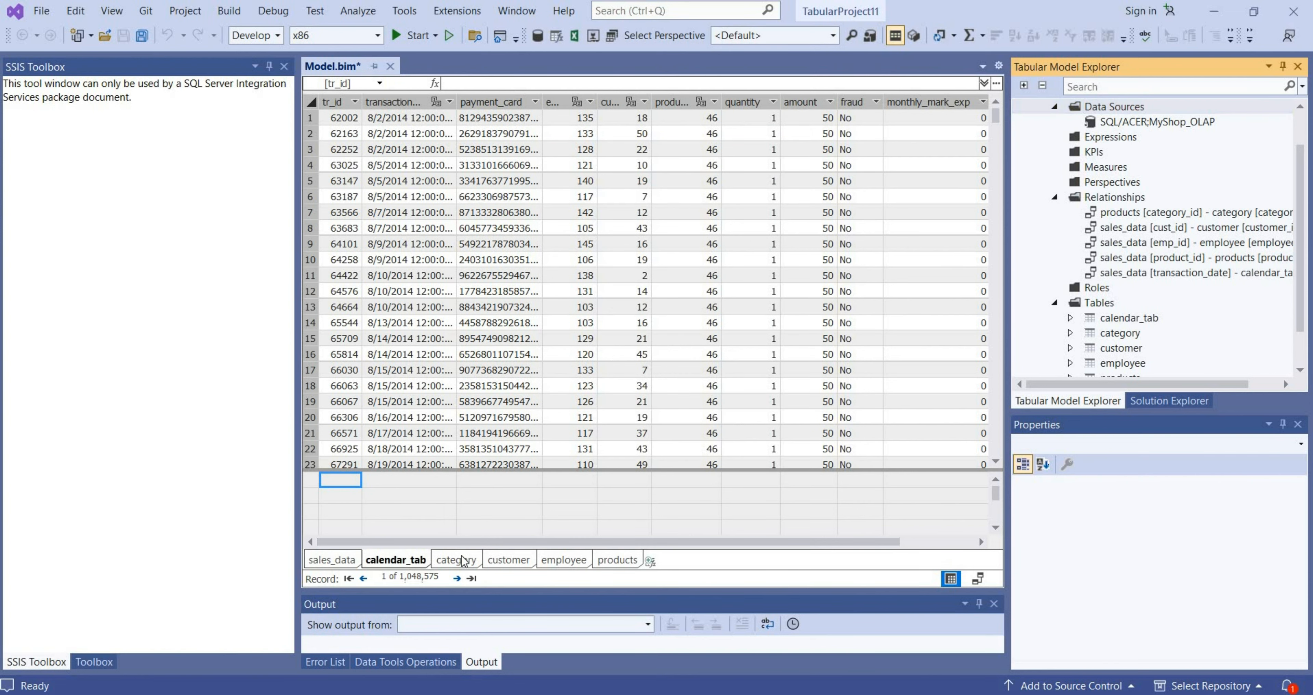
{"action": "left_click", "coordinate": [456, 560]}
{"action": "left_click", "coordinate": [509, 560]}
{"action": "left_click", "coordinate": [564, 560]}
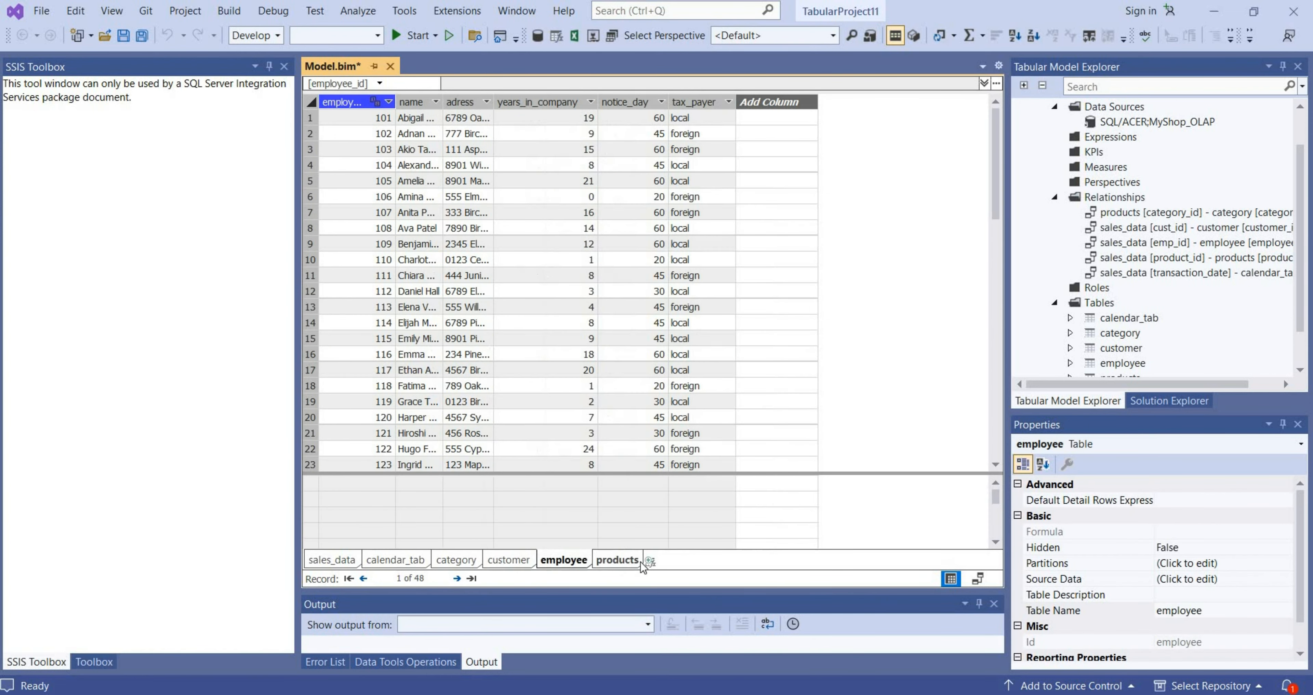
{"action": "left_click", "coordinate": [617, 560]}
{"action": "left_click", "coordinate": [337, 560]}
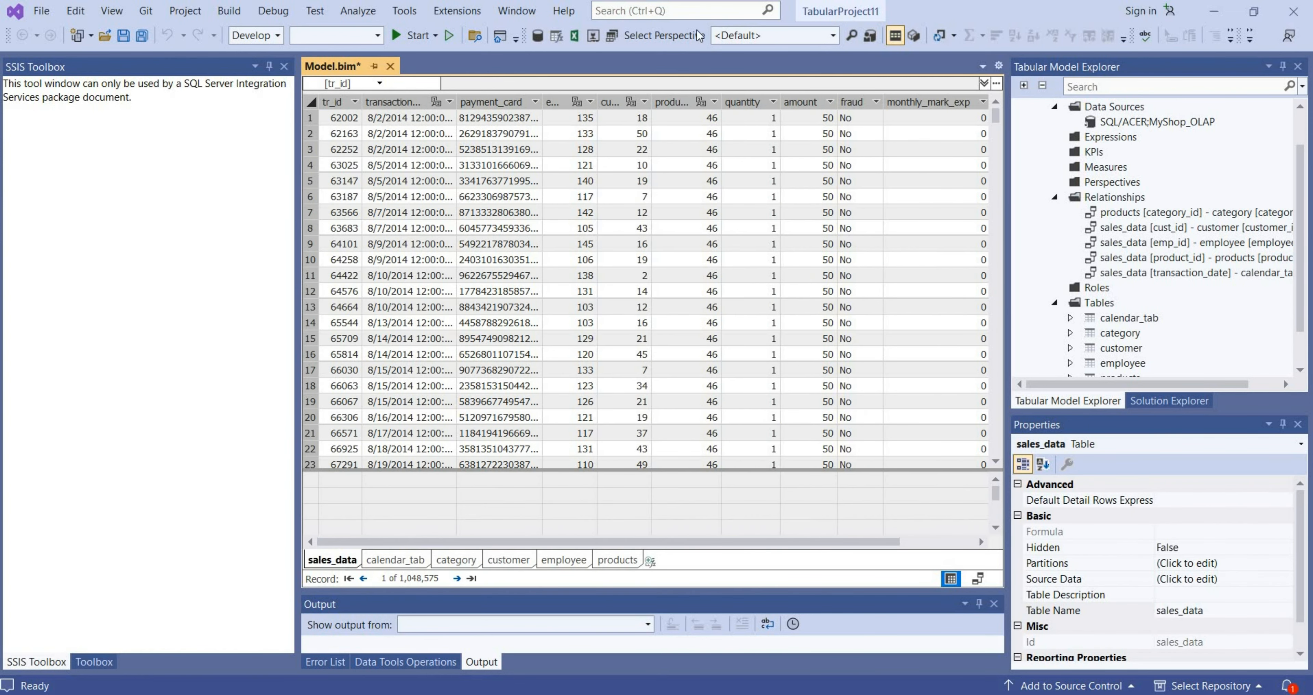
- Widen the payment_card column of the sales_data table so its complete values fit
{"action": "left_click", "coordinate": [484, 102]}
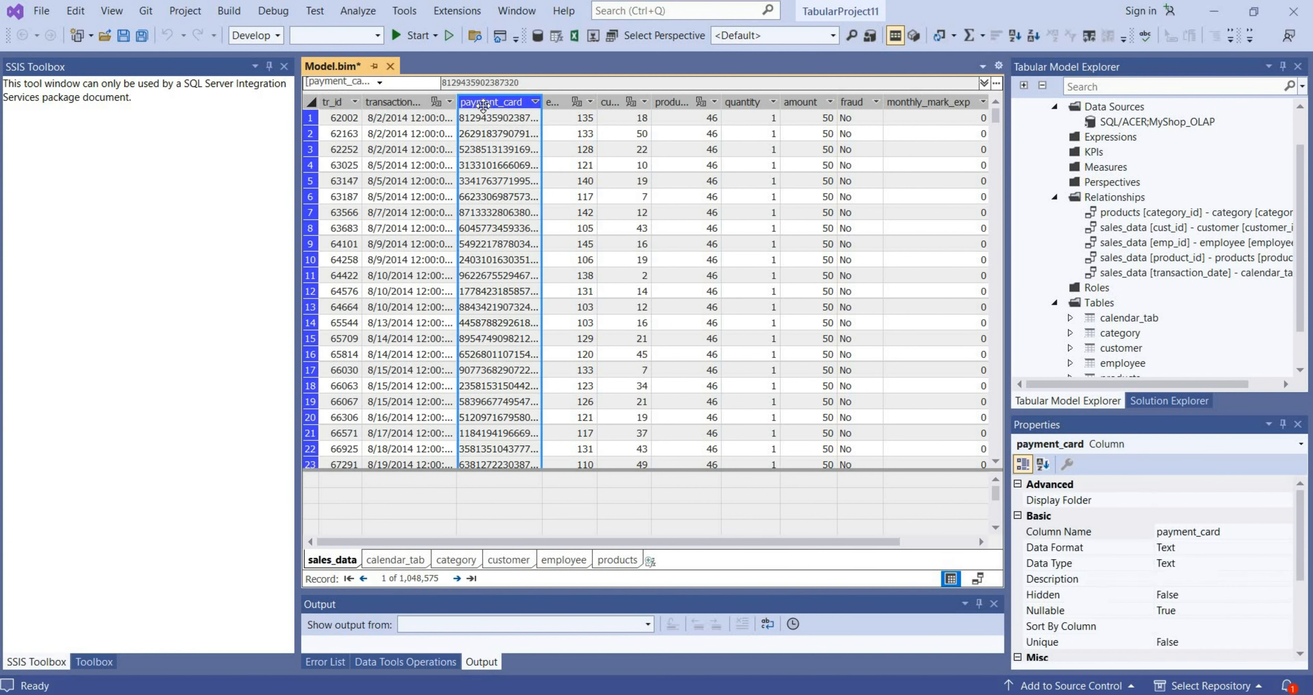
{"action": "right_click", "coordinate": [485, 104]}
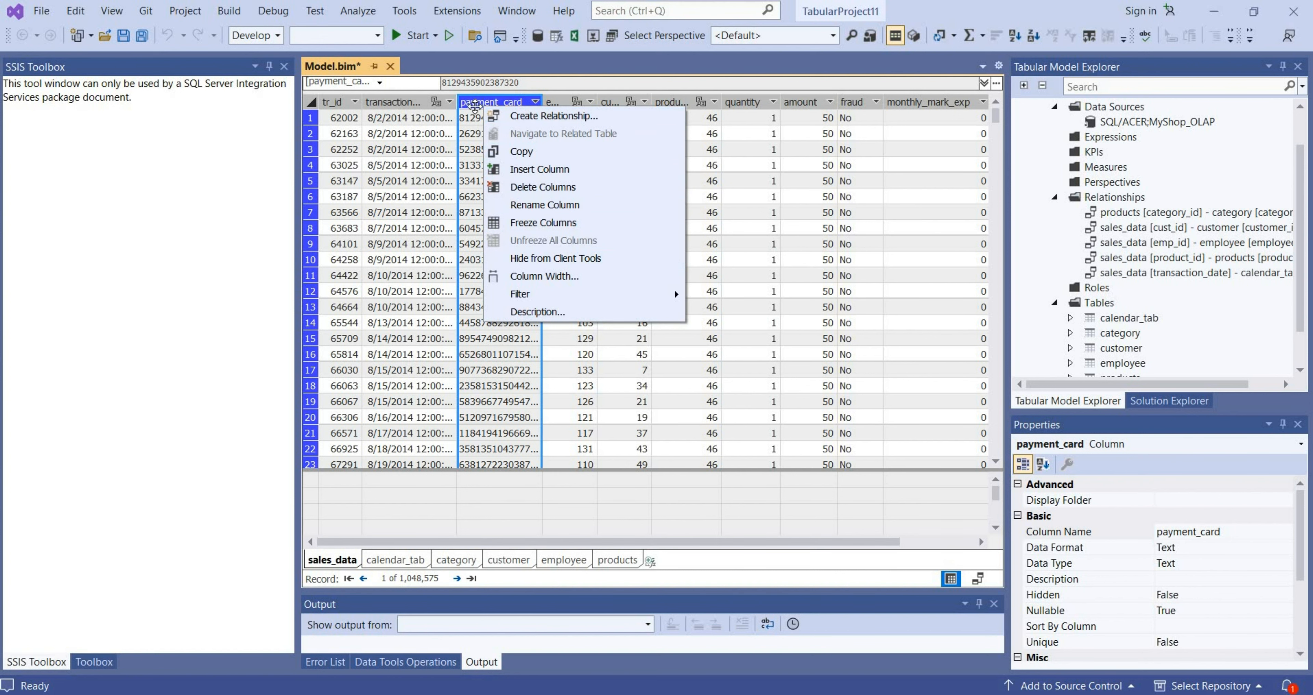
{"action": "left_click", "coordinate": [473, 104]}
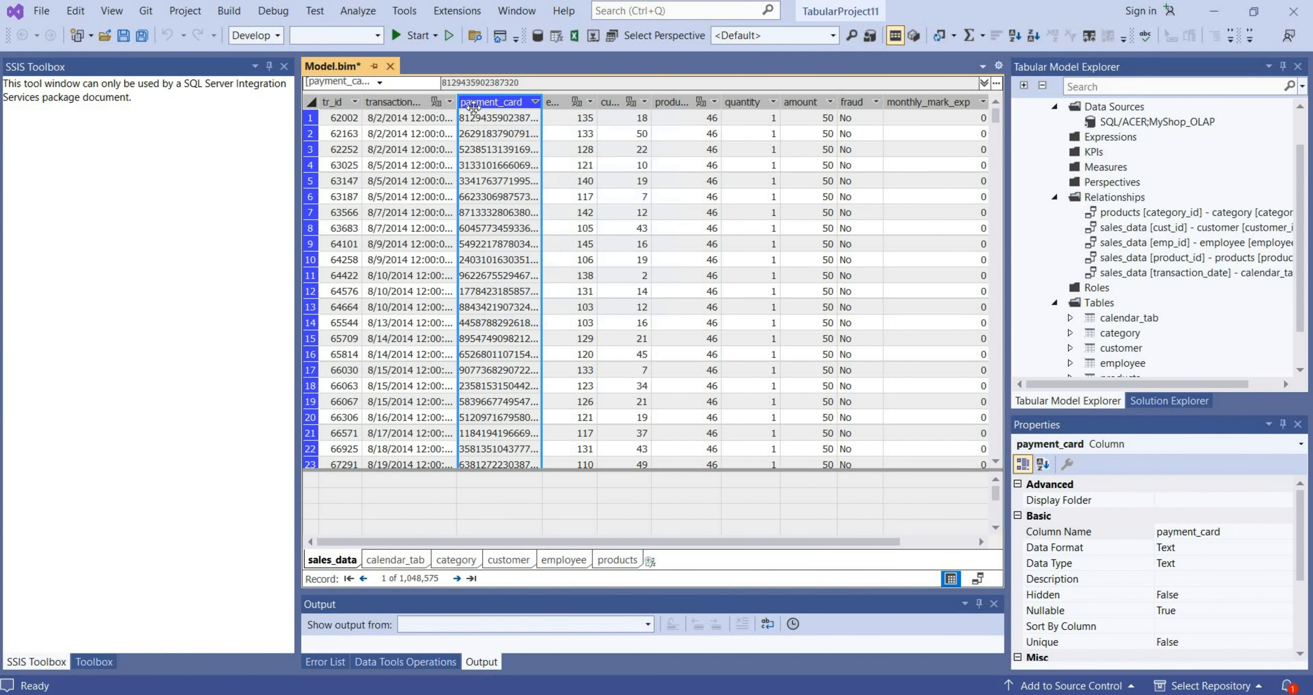
{"action": "left_click", "coordinate": [551, 101]}
{"action": "left_click_drag", "start_coordinate": [543, 102], "coordinate": [617, 103]}
{"action": "left_click", "coordinate": [538, 104]}
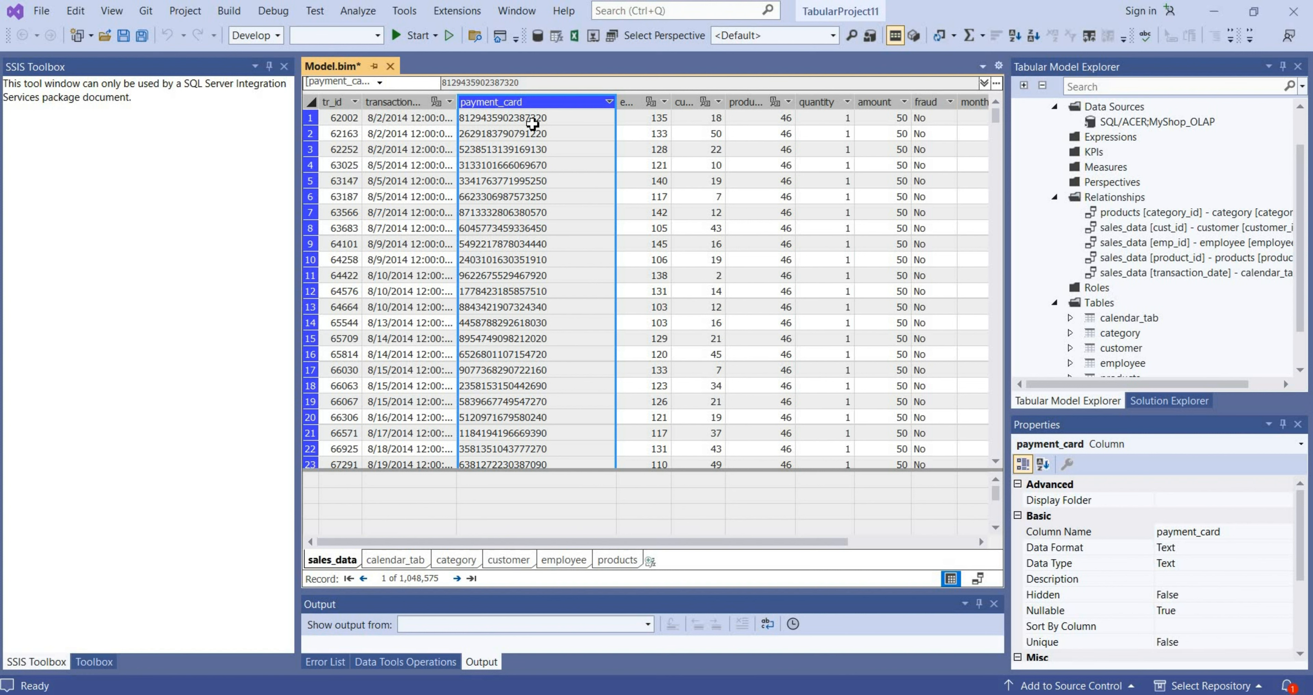
{"action": "right_click", "coordinate": [523, 102]}
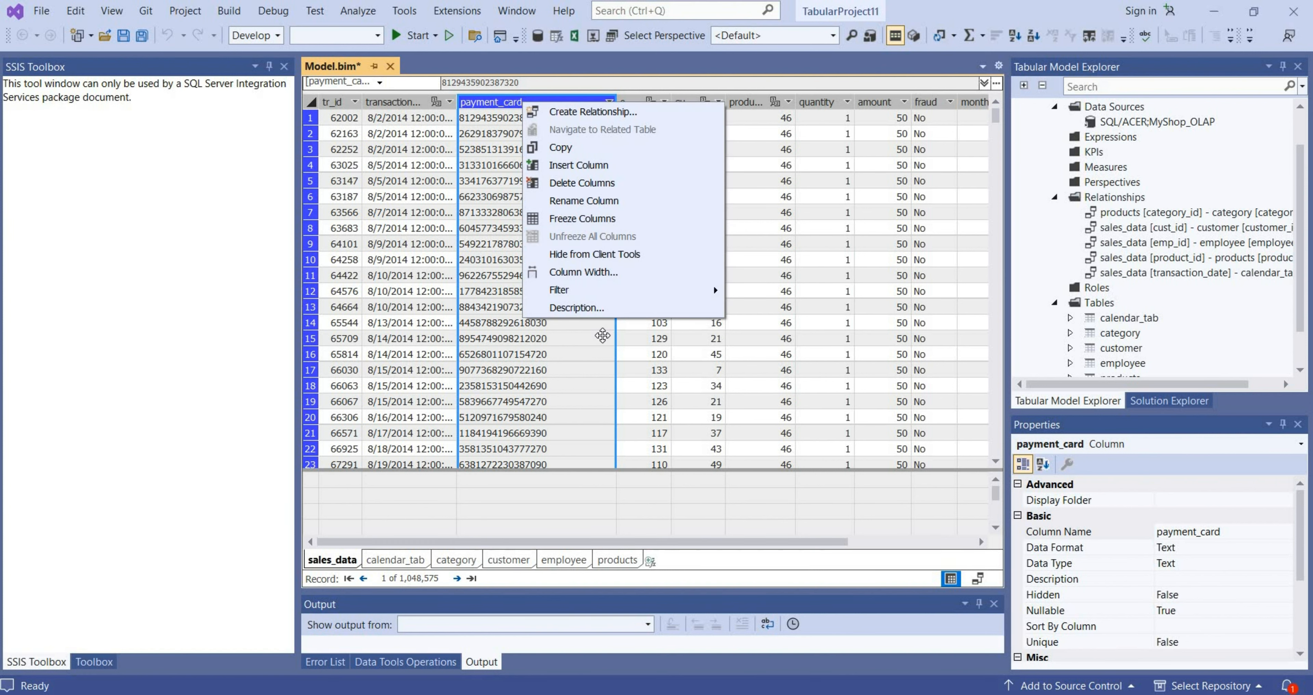
{"action": "left_click", "coordinate": [473, 105]}
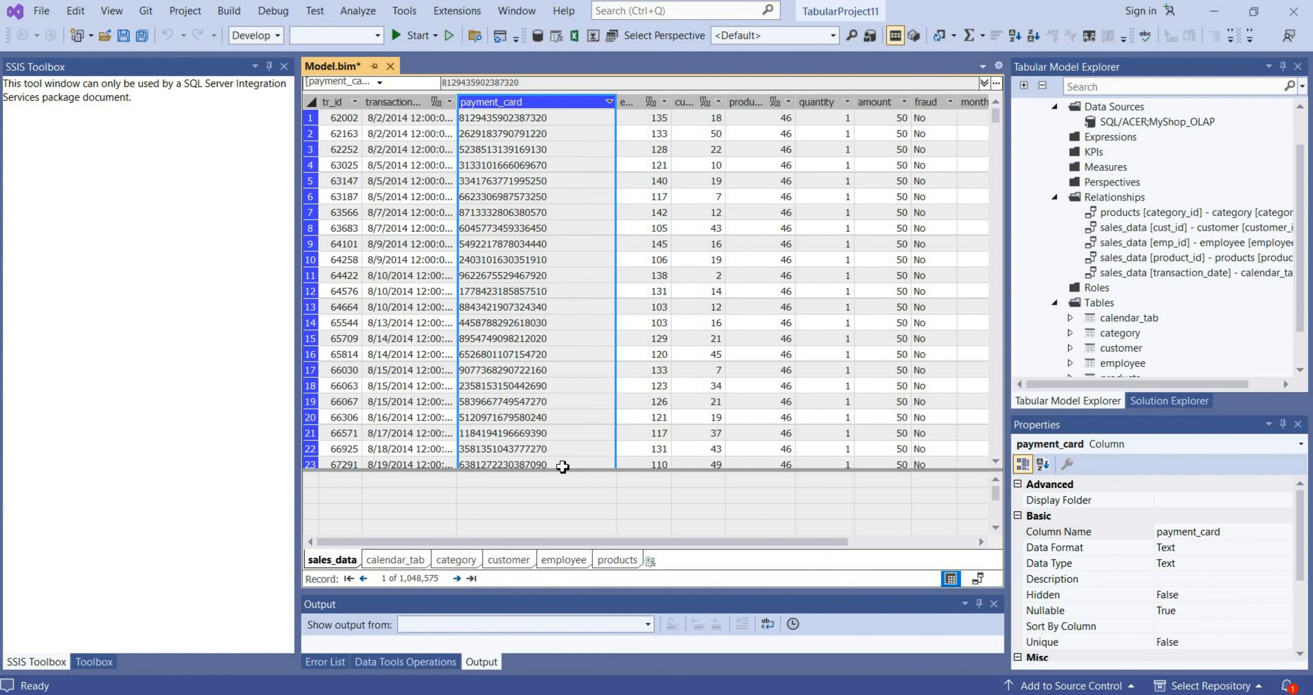
{"action": "left_click_drag", "start_coordinate": [538, 549], "coordinate": [665, 549]}
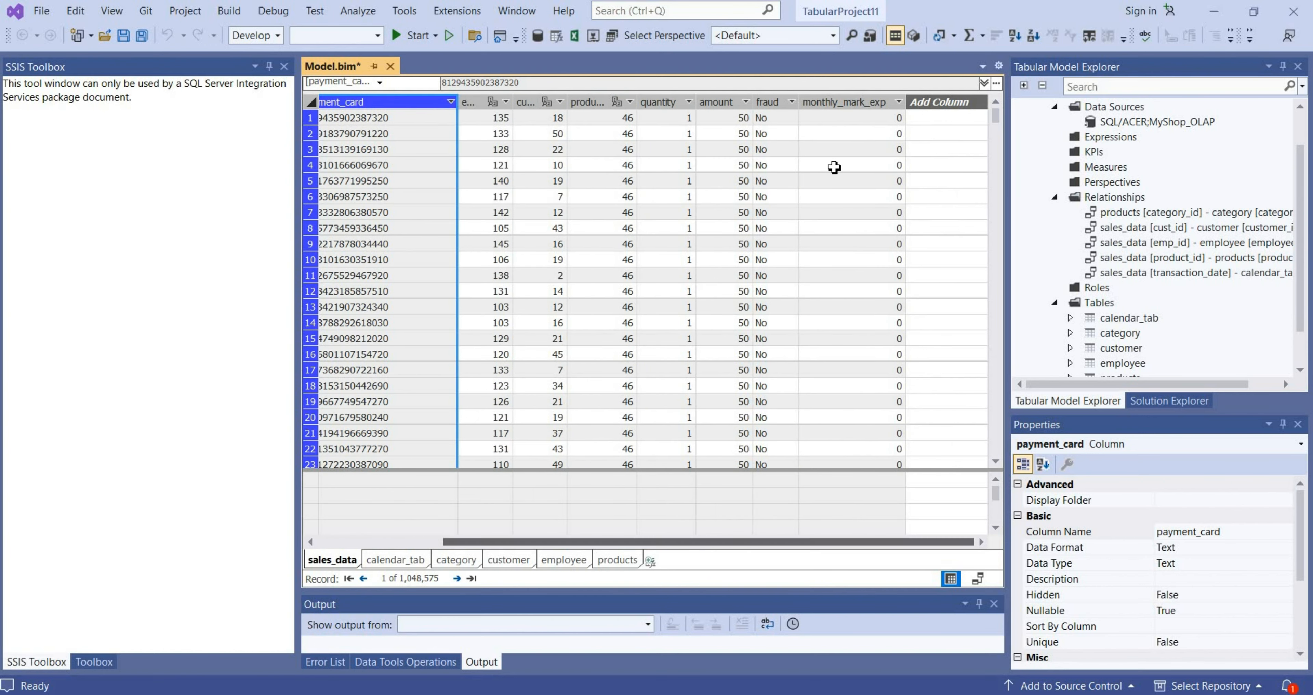
- Widen the emp_id, product_id and cust_id columns of the sales_data table so their full headers fit
{"action": "left_click", "coordinate": [926, 109]}
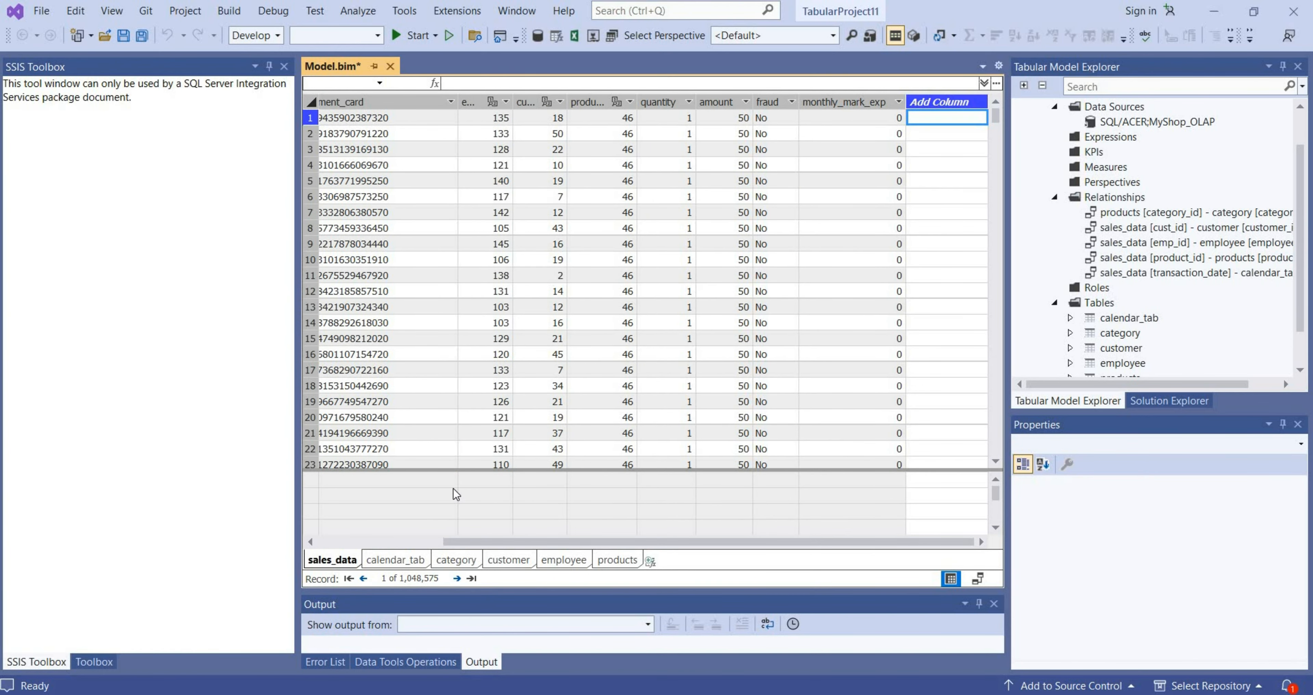
{"action": "left_click", "coordinate": [466, 481]}
{"action": "left_click_drag", "start_coordinate": [651, 548], "coordinate": [433, 557]}
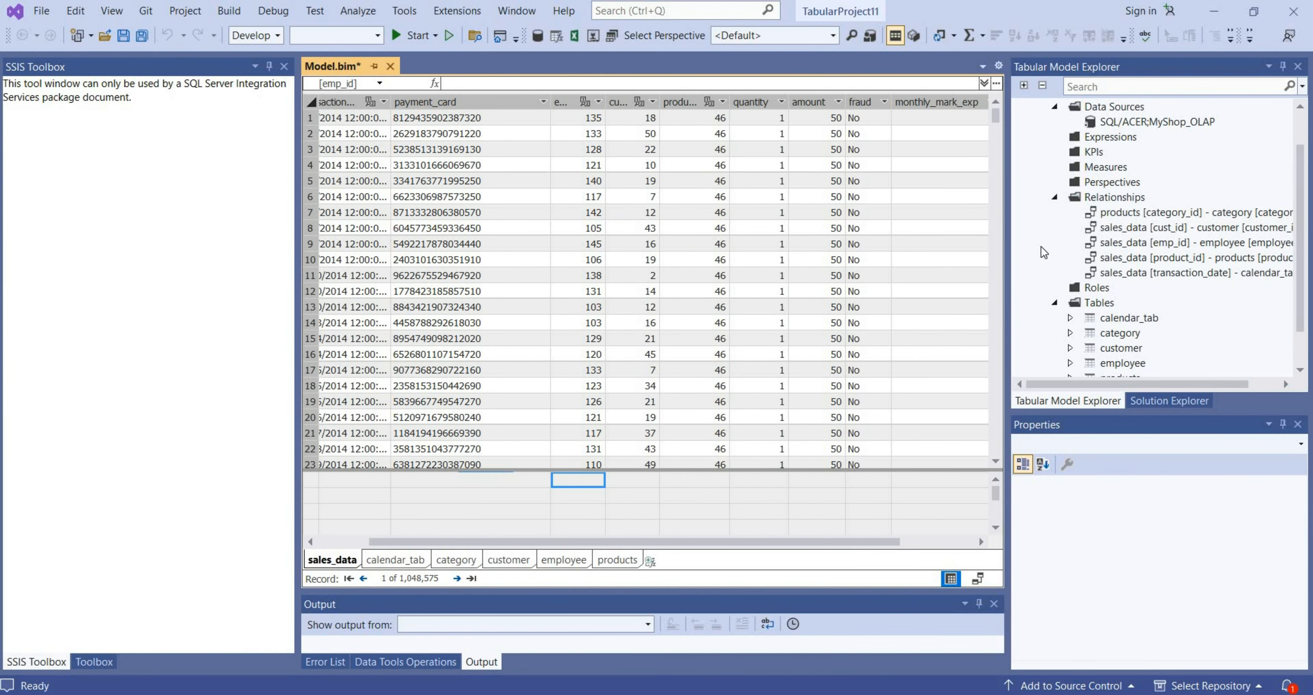
{"action": "left_click", "coordinate": [614, 481]}
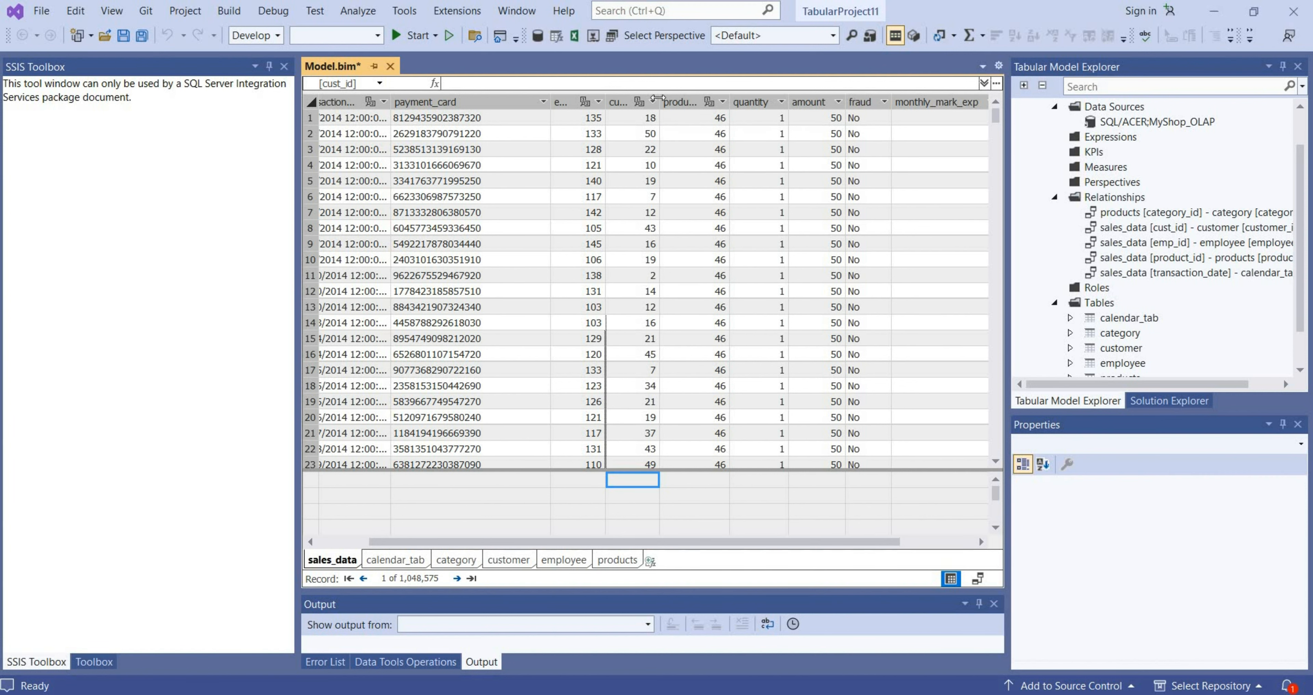
{"action": "left_click_drag", "start_coordinate": [657, 98], "coordinate": [669, 98]}
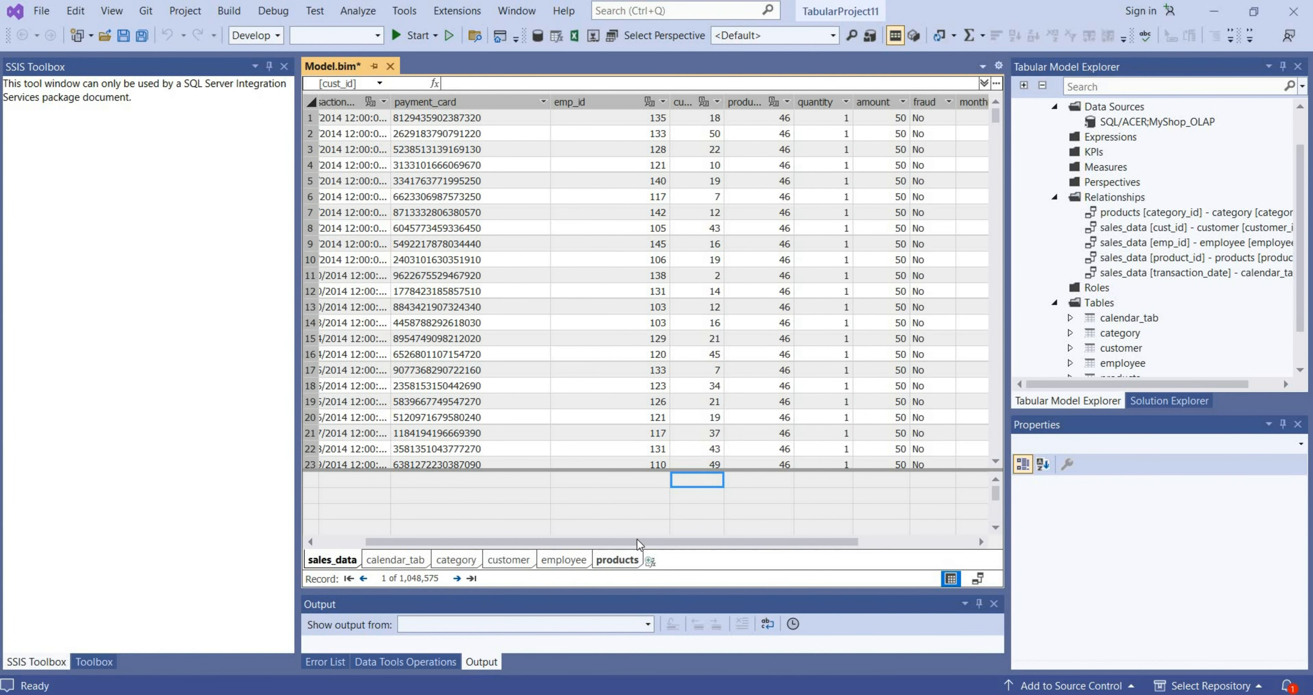
{"action": "left_click_drag", "start_coordinate": [637, 543], "coordinate": [703, 546]}
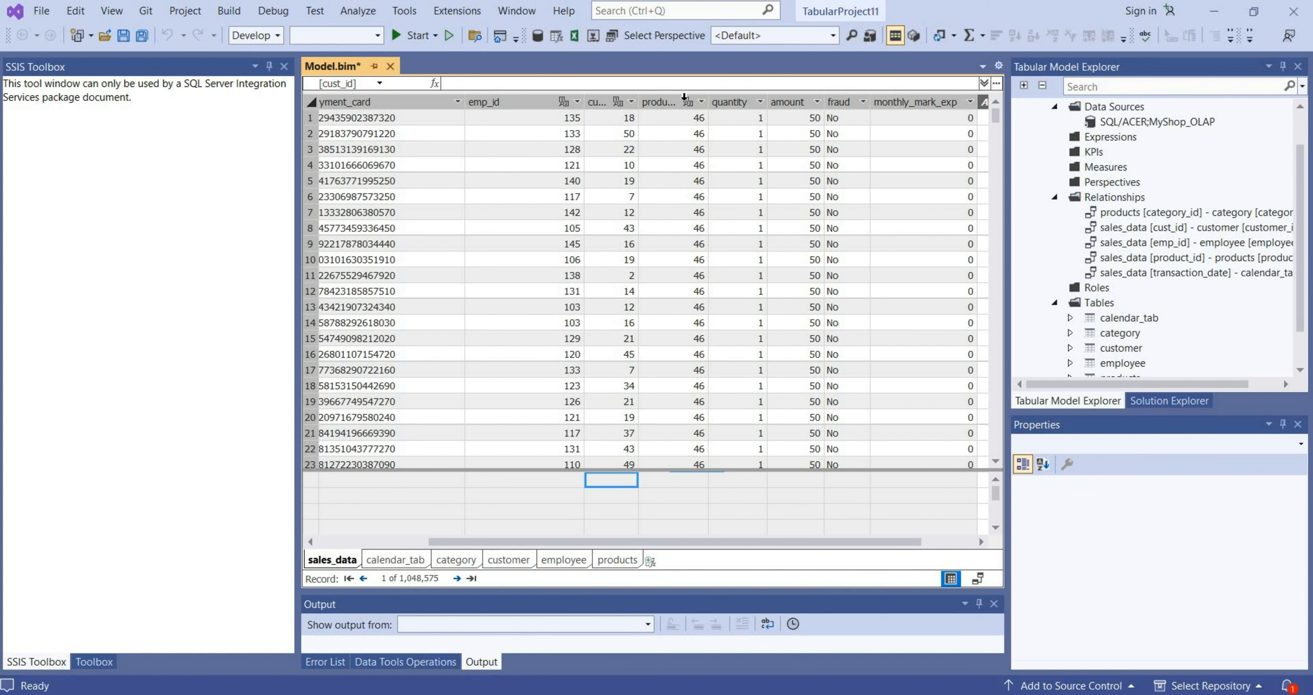
{"action": "left_click_drag", "start_coordinate": [707, 99], "coordinate": [755, 97]}
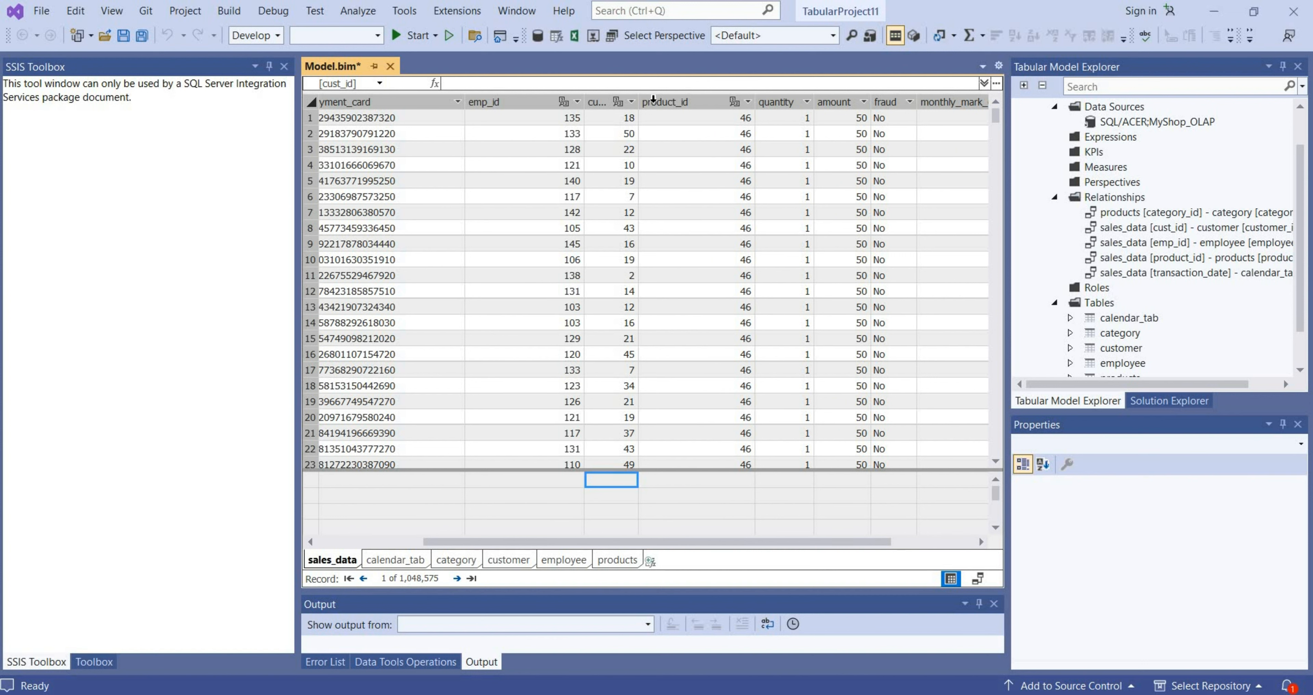
{"action": "left_click_drag", "start_coordinate": [637, 101], "coordinate": [700, 107]}
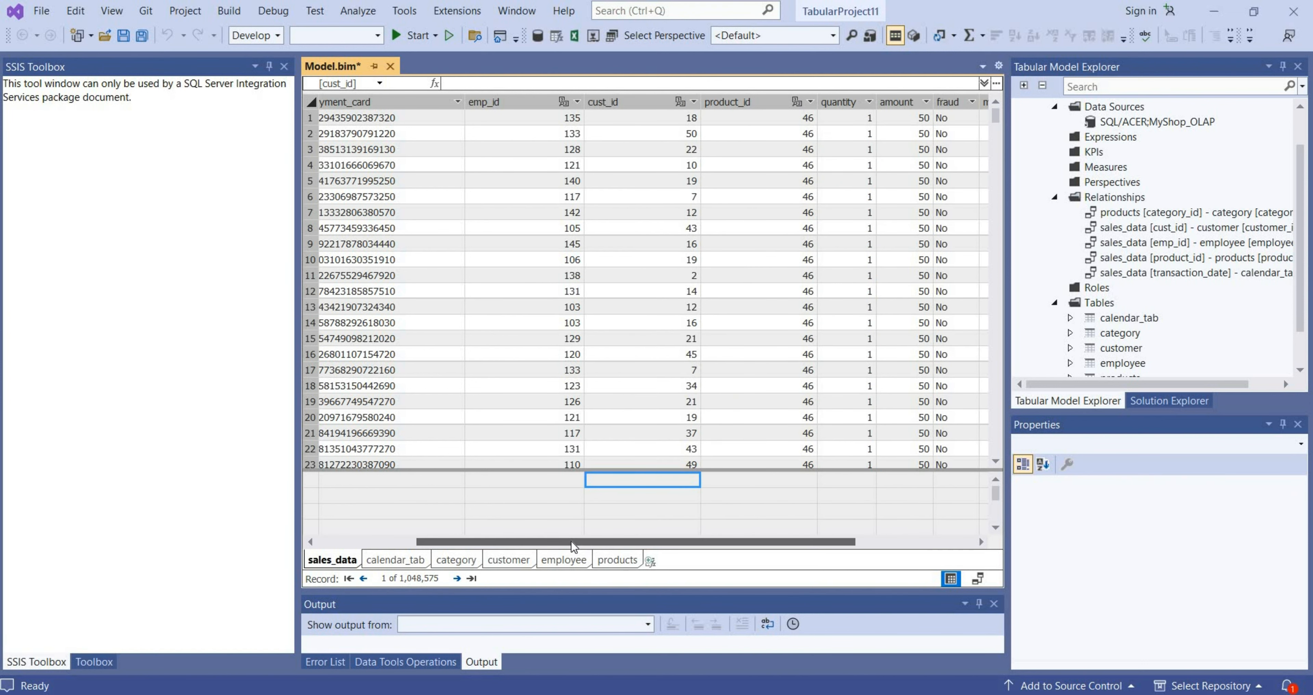
- Create the measure Total:=sum(sales_data[amount]) in the first measure grid cell beneath the quantity column
{"action": "left_click_drag", "start_coordinate": [573, 547], "coordinate": [715, 547]}
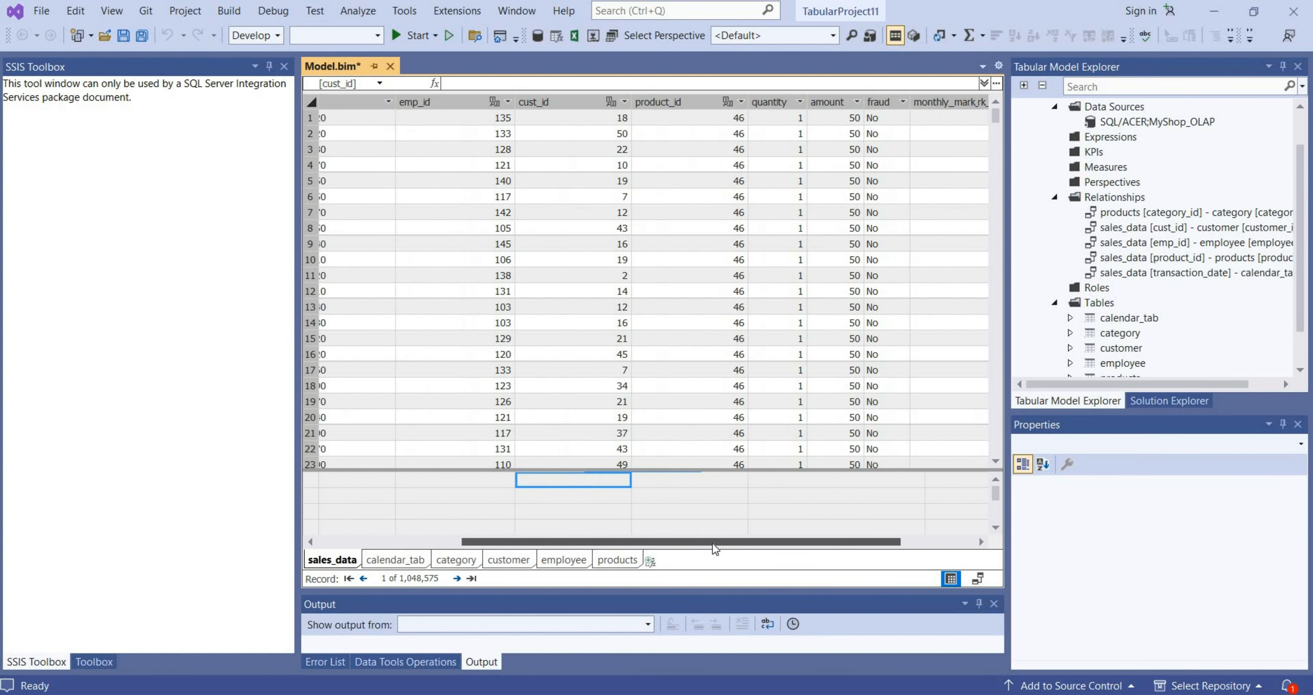
{"action": "left_click", "coordinate": [686, 480]}
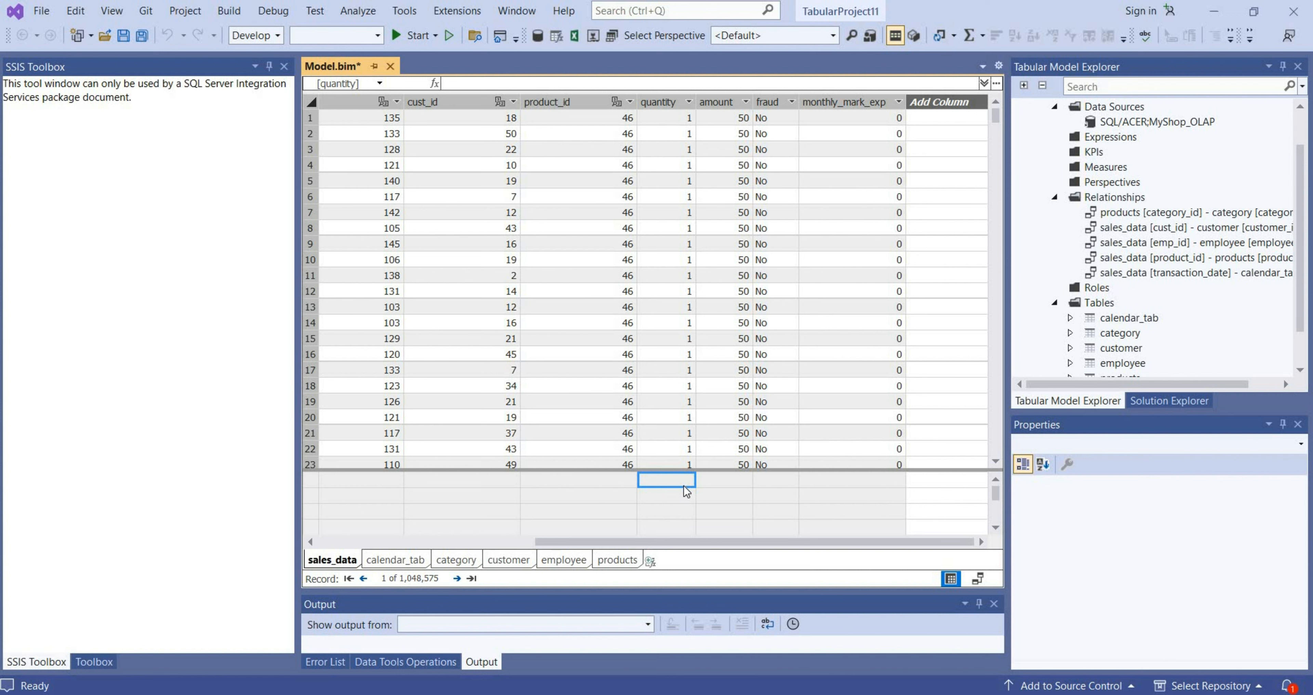
{"action": "type", "text": "Total:"}
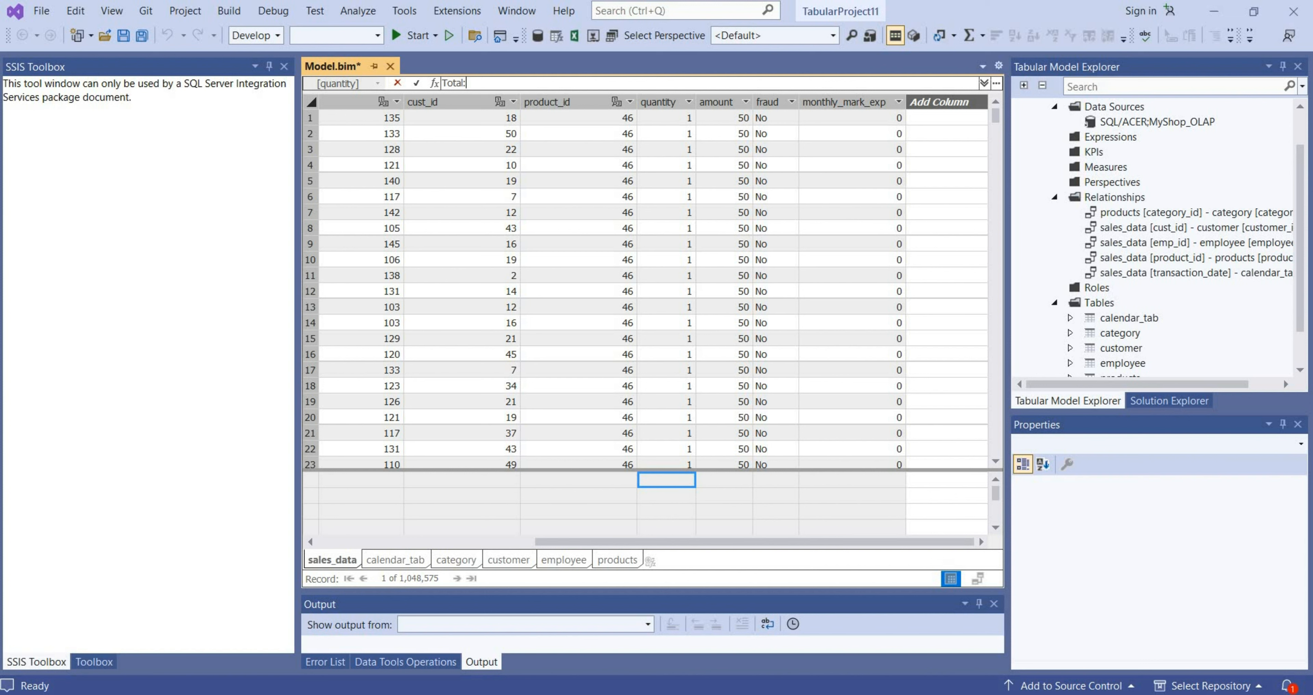
{"action": "type", "text": "="}
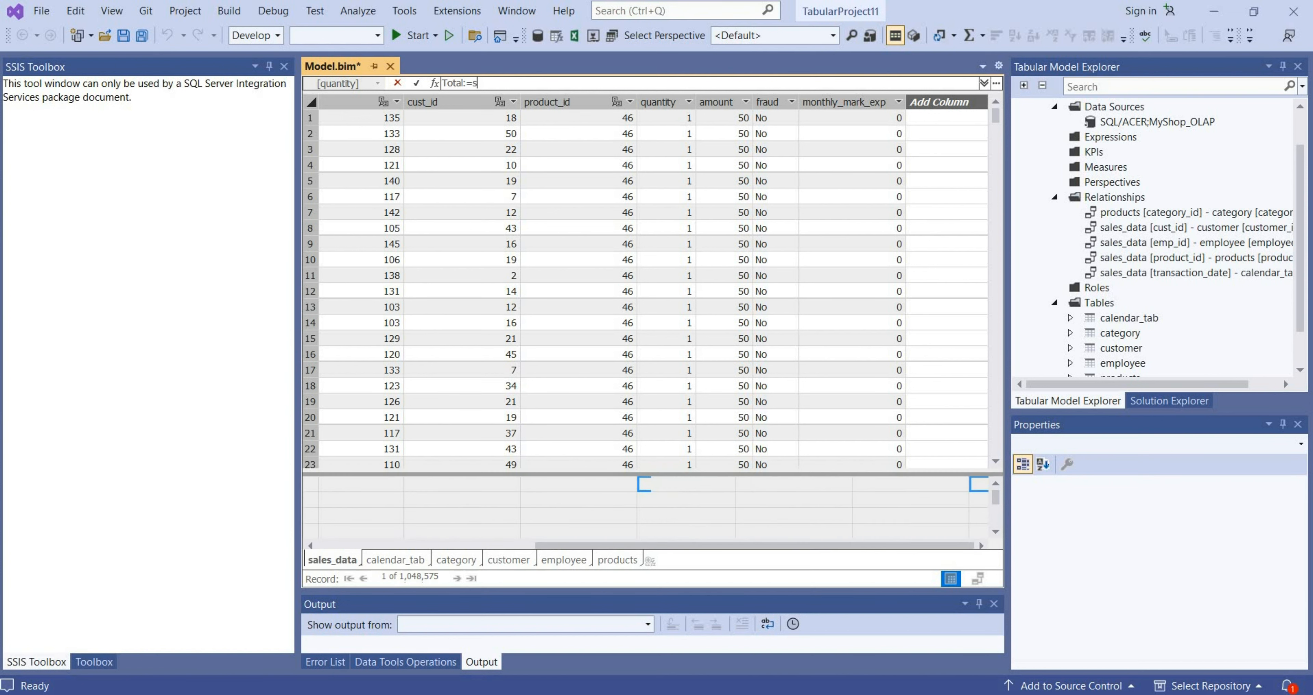
{"action": "type", "text": "sum("}
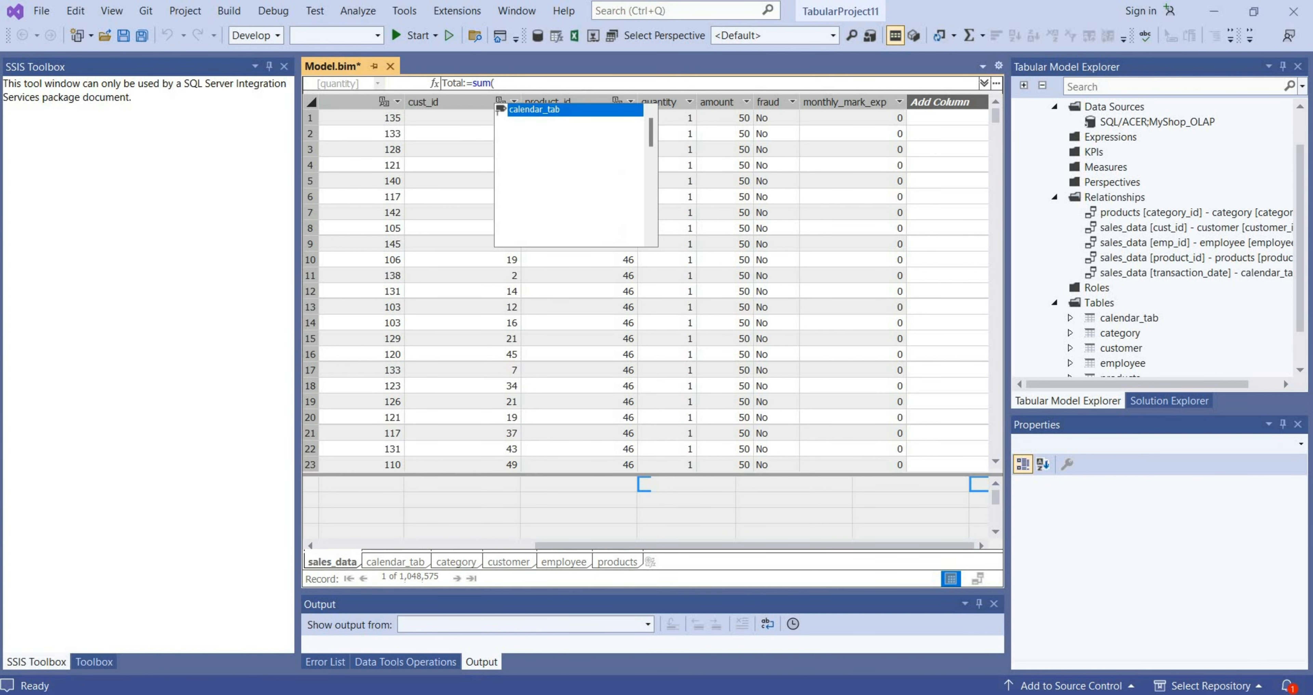
{"action": "left_click_drag", "start_coordinate": [650, 130], "coordinate": [653, 141]}
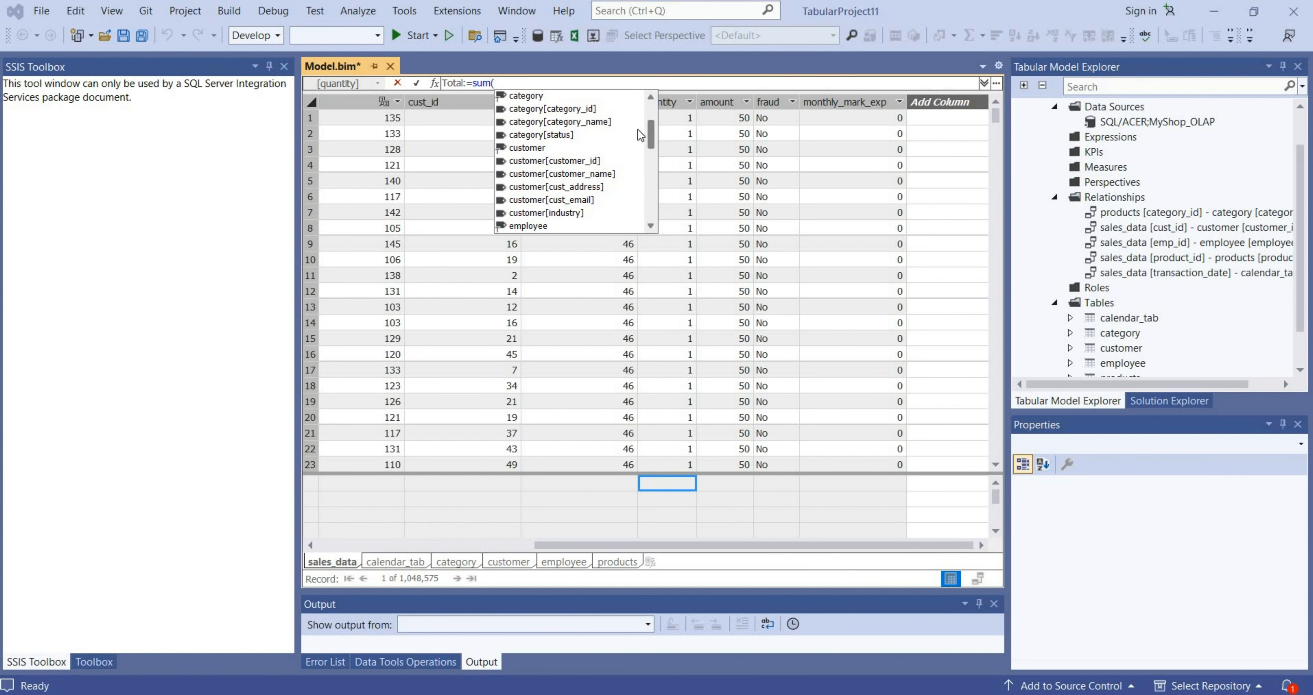
{"action": "type", "text": "a"}
{"action": "double_click", "coordinate": [554, 109]}
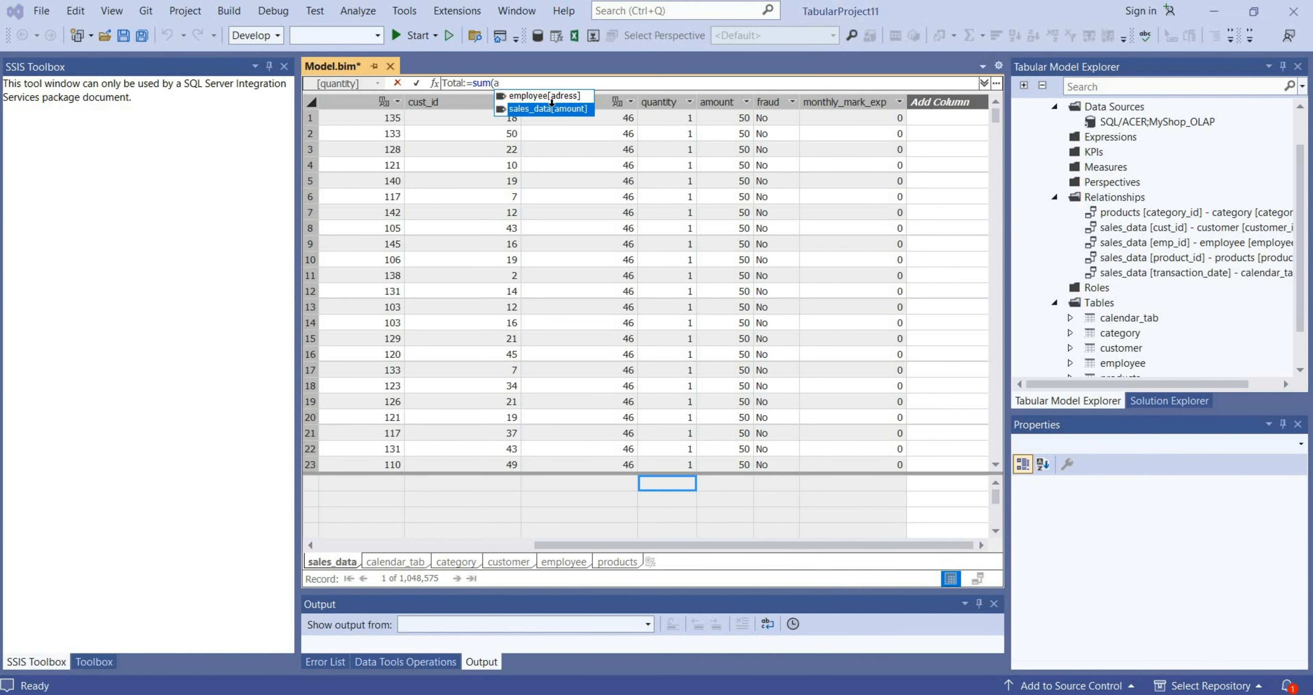
{"action": "type", "text": ")"}
{"action": "key", "text": "Return"}
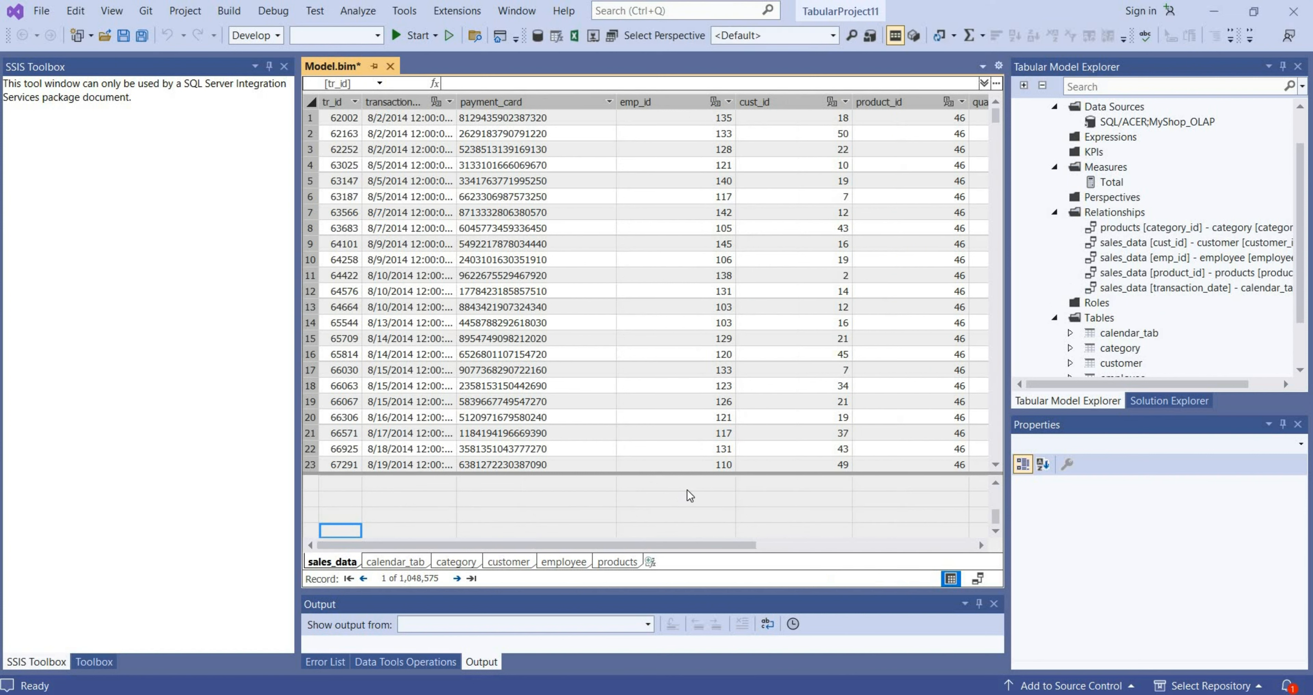
- Move the Total measure from beneath the quantity column to the cell beneath the amount column
{"action": "scroll", "coordinate": [687, 491], "scroll_direction": "up", "scroll_amount": 2}
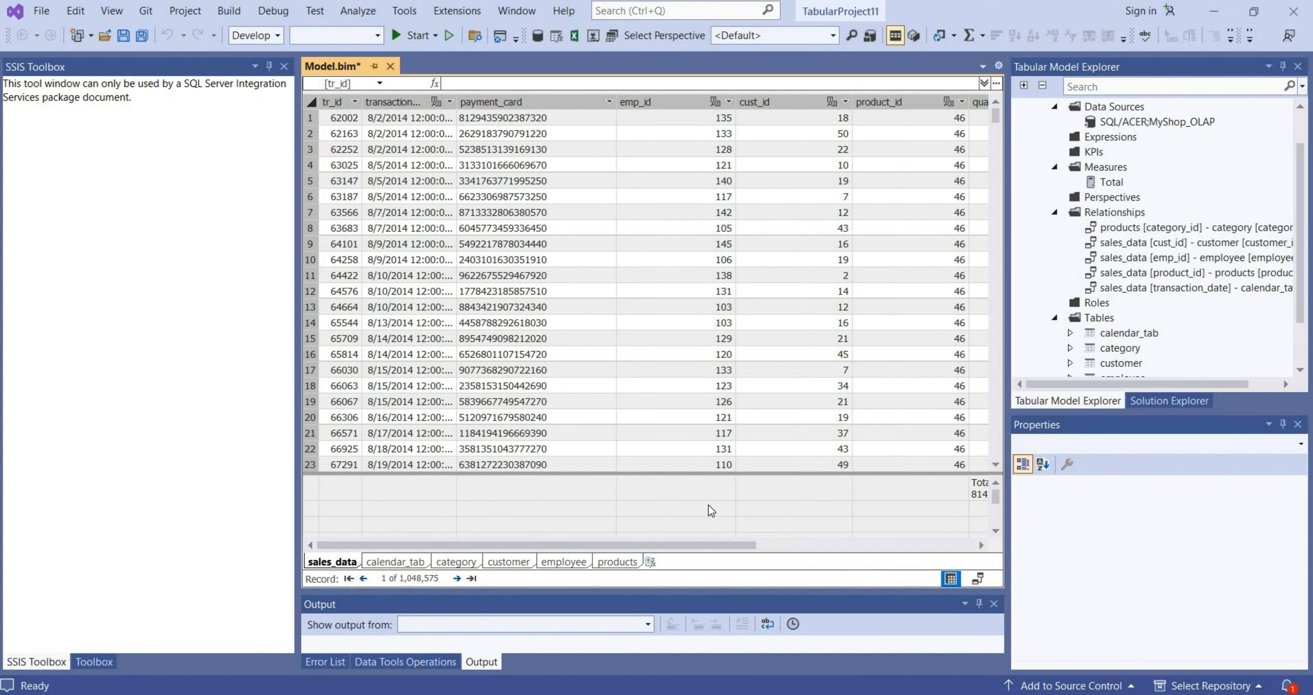
{"action": "left_click_drag", "start_coordinate": [679, 548], "coordinate": [913, 546]}
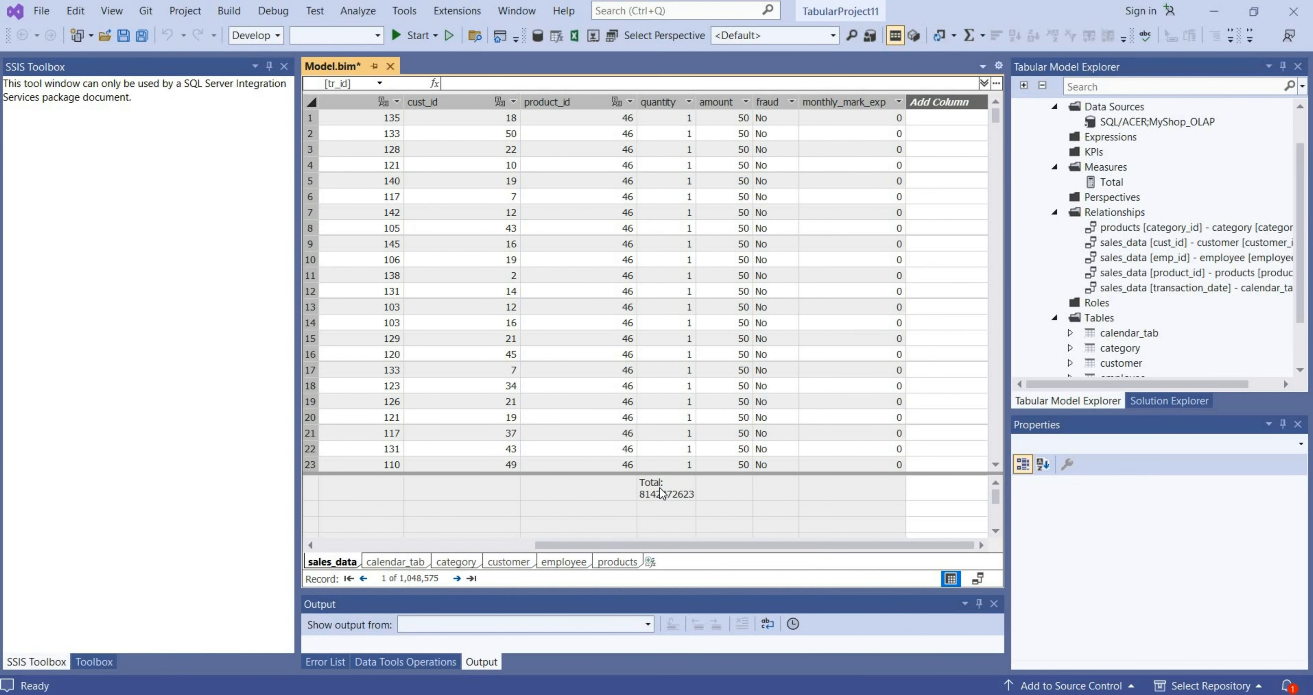
{"action": "left_click", "coordinate": [678, 488]}
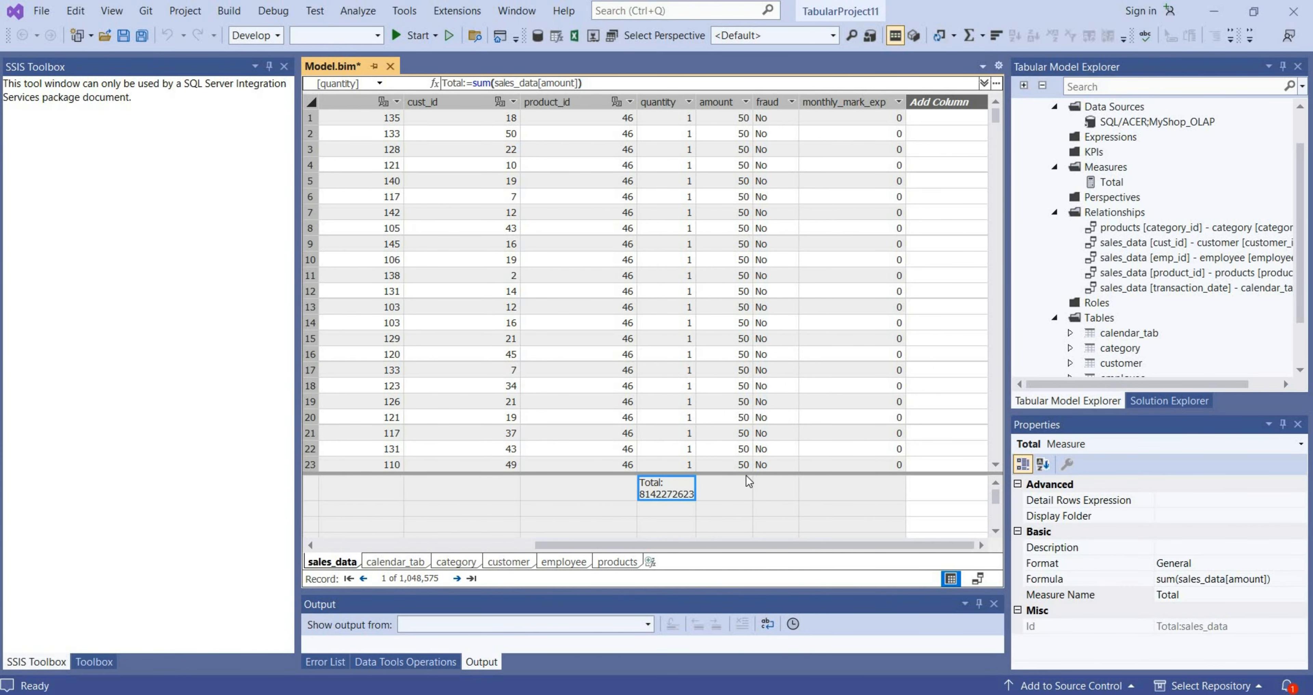
{"action": "left_click", "coordinate": [724, 485]}
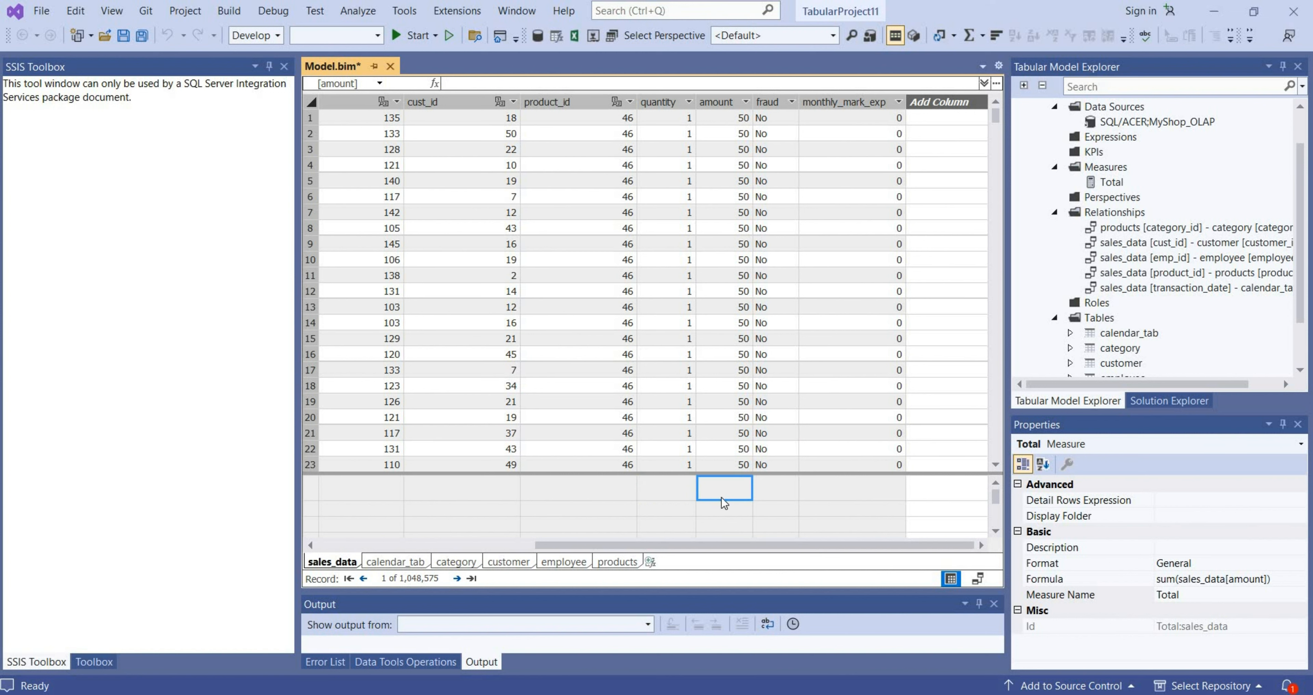
{"action": "left_click", "coordinate": [691, 493]}
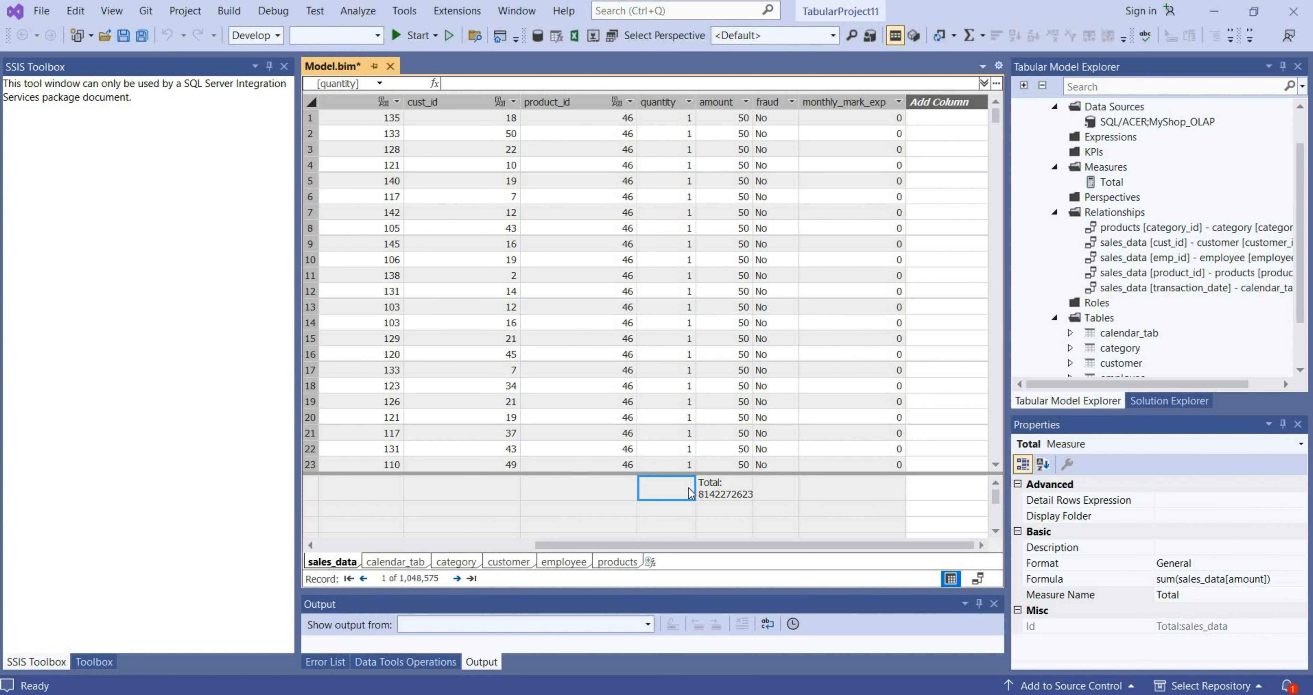
- Create the measure Total Quantity:=sum(sales_data[quantity]) in the measure grid cell beneath the quantity column
{"action": "left_click", "coordinate": [709, 493]}
{"action": "key", "text": "ctrl+c"}
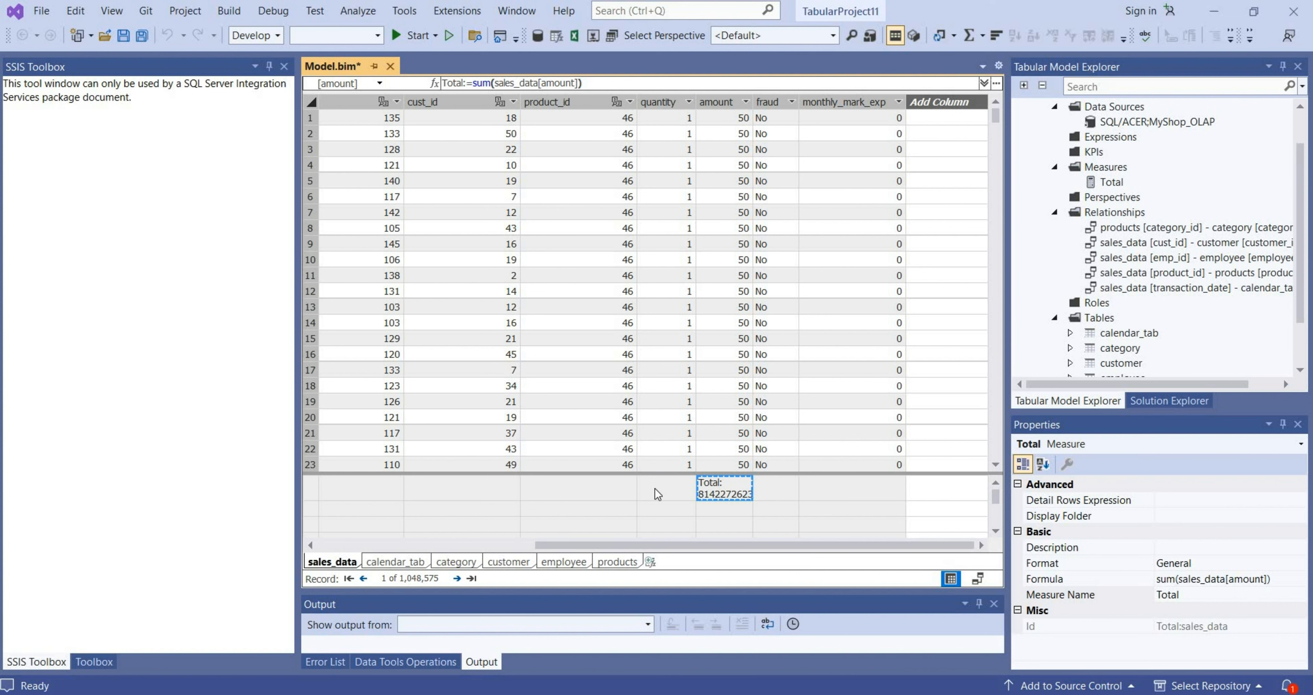
{"action": "left_click", "coordinate": [656, 489]}
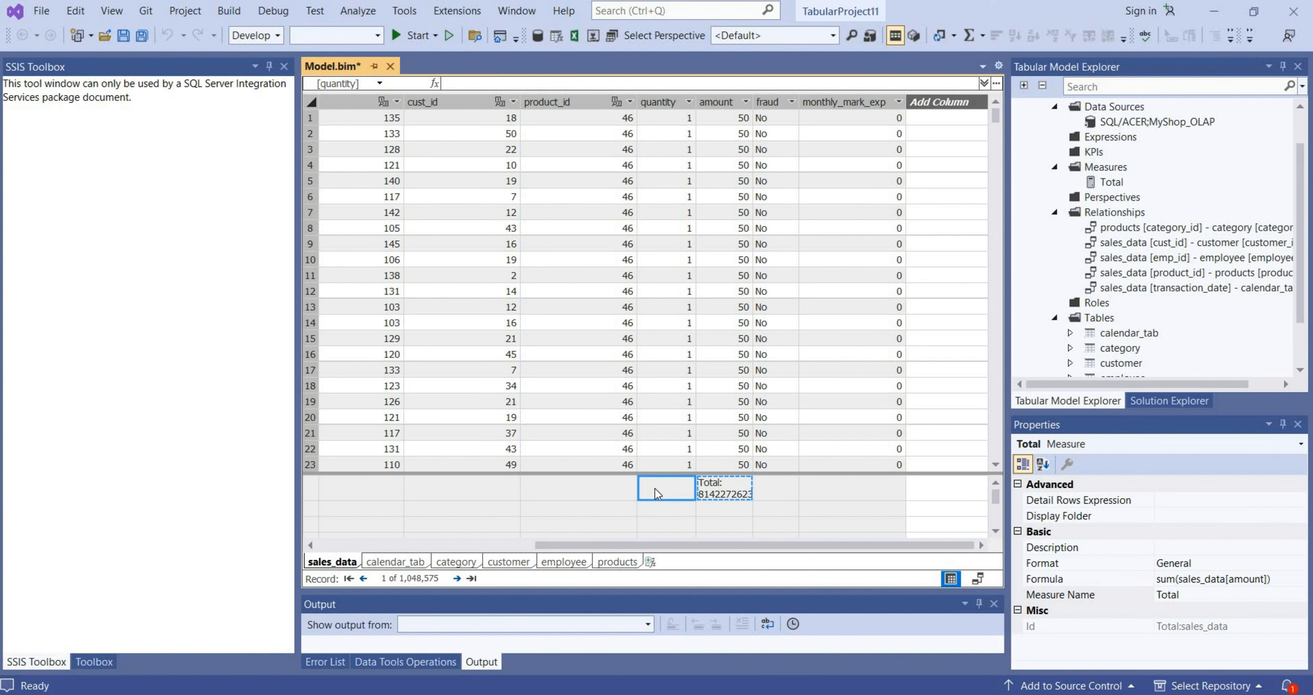
{"action": "type", "text": "Total"}
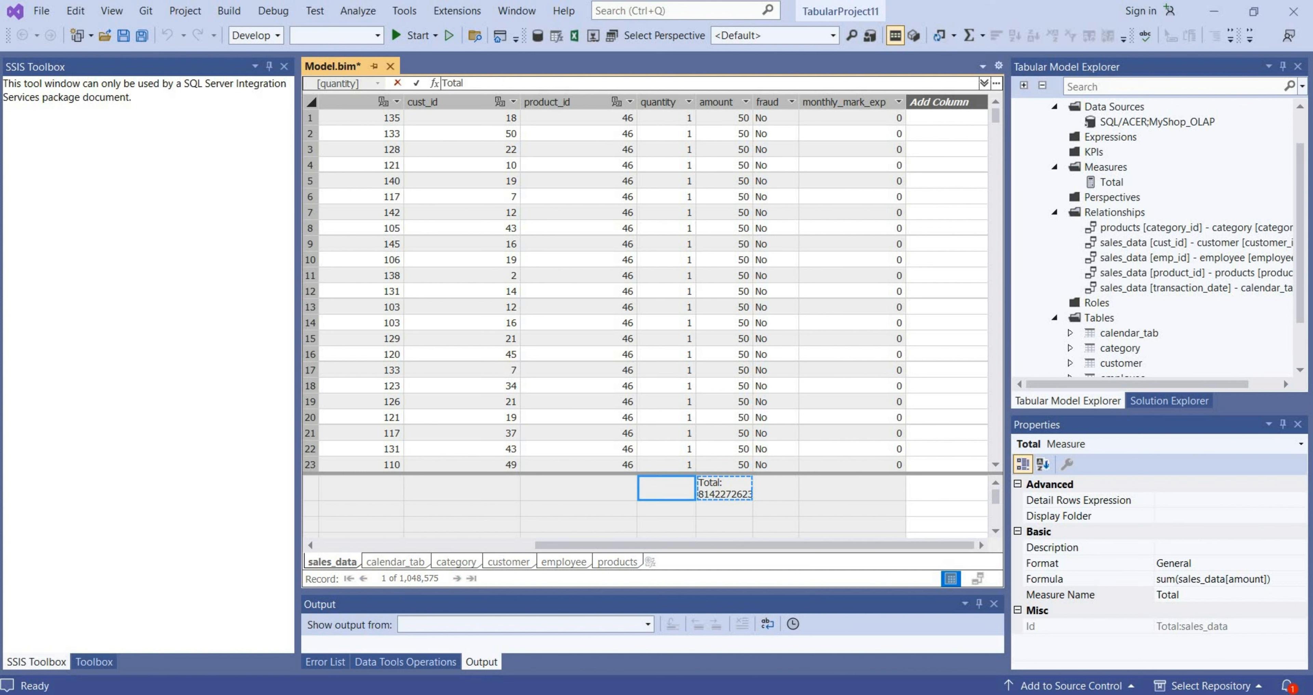
{"action": "type", "text": " Q"}
{"action": "type", "text": "uant"}
{"action": "type", "text": "ity:-sum"}
{"action": "type", "text": "="}
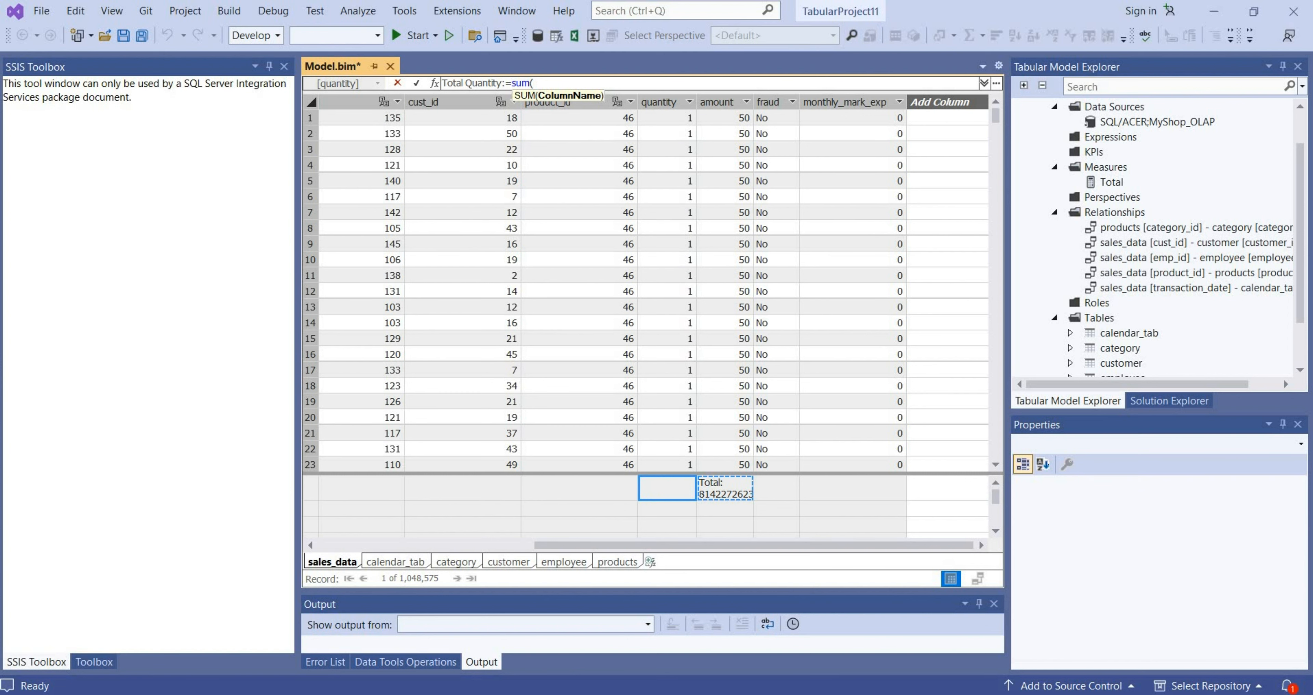
{"action": "type", "text": "sales"}
{"action": "key", "text": "Down"}
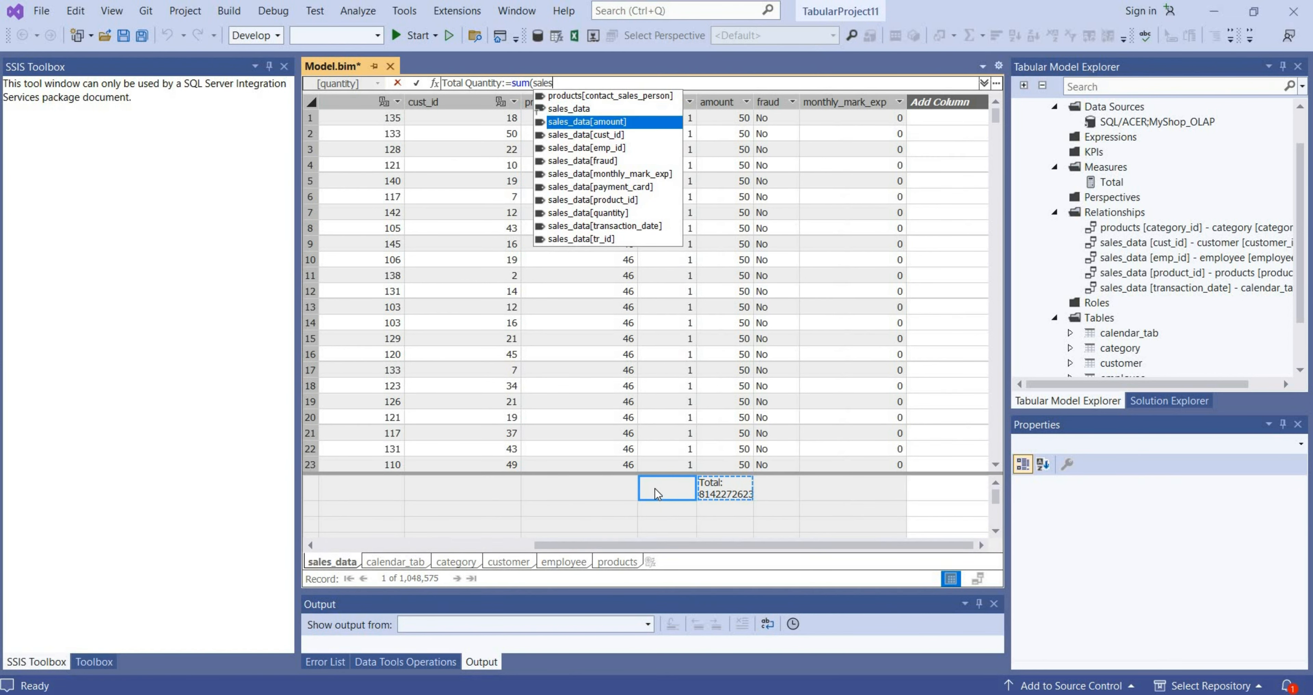
{"action": "key", "text": "Down"}
{"action": "key", "text": "Down"}
{"action": "key", "text": "Down"}
{"action": "key", "text": "Down"}
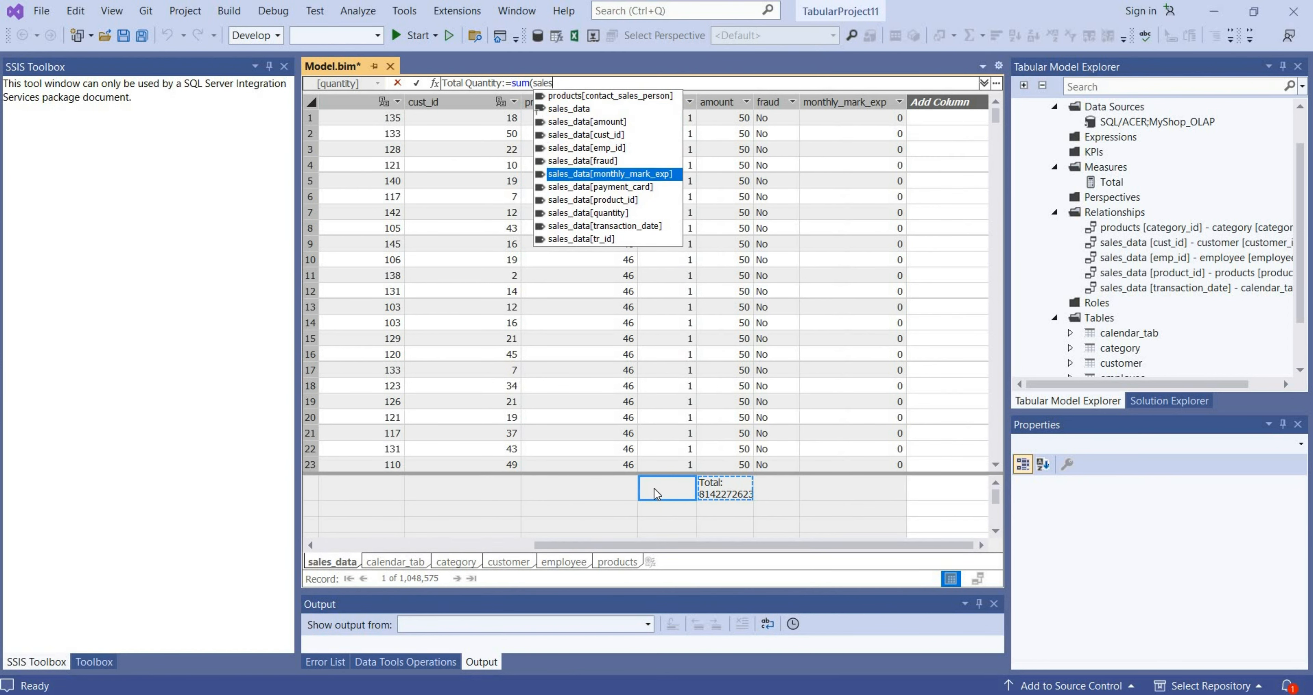
{"action": "key", "text": "Down"}
{"action": "key", "text": "Down"}
{"action": "key", "text": "Down"}
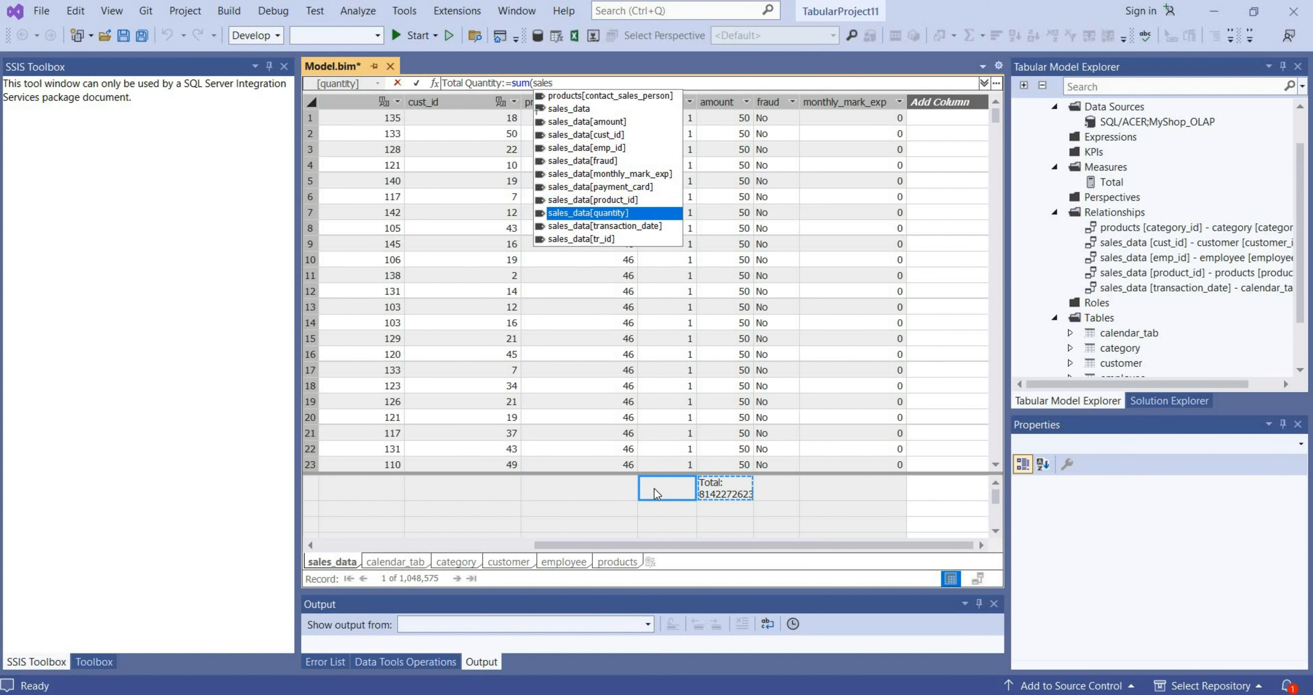
{"action": "key", "text": "Tab"}
{"action": "type", "text": ")"}
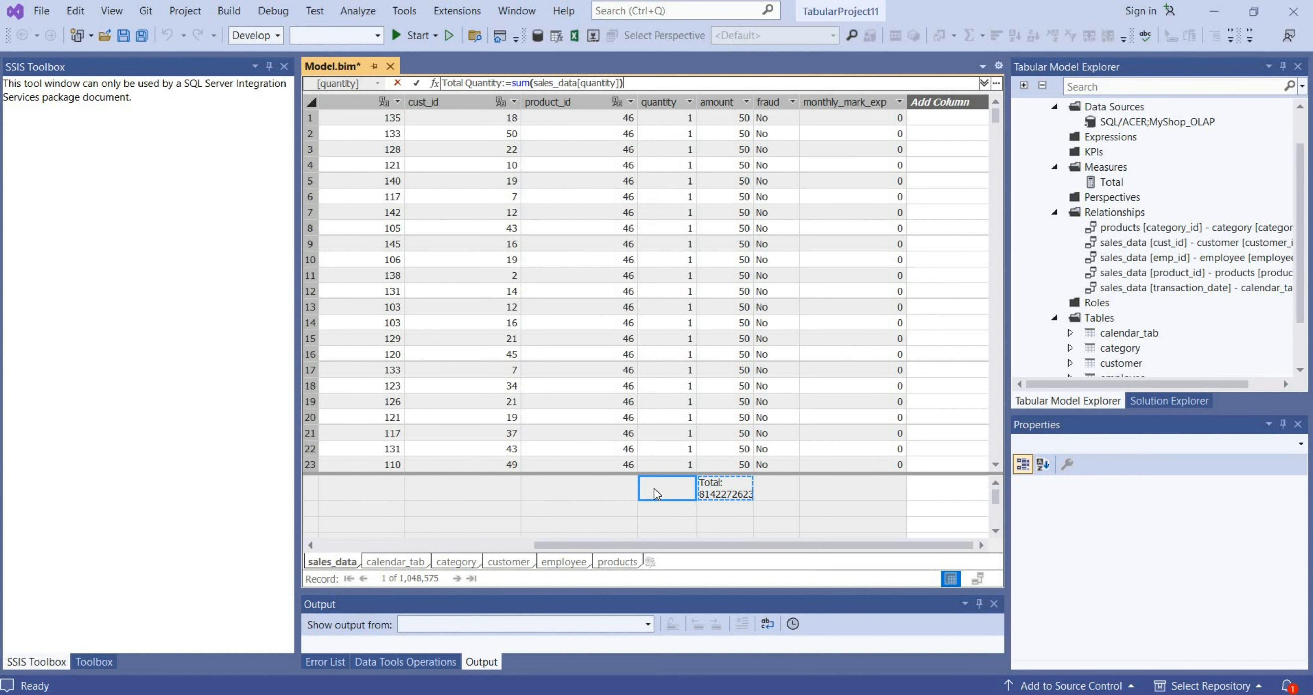
{"action": "key", "text": "Return"}
- Rename the Total measure beneath the amount column as Total Amount
{"action": "left_click", "coordinate": [741, 484]}
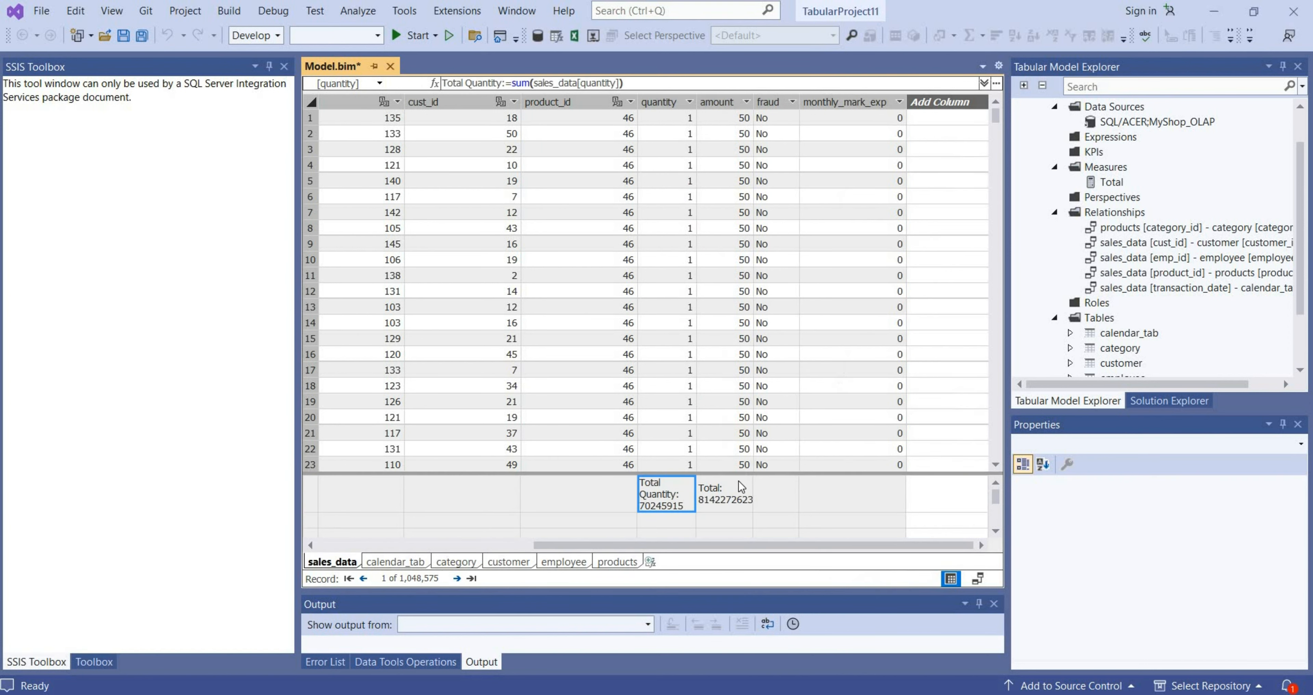
{"action": "left_click", "coordinate": [464, 84]}
{"action": "type", "text": "Amount"}
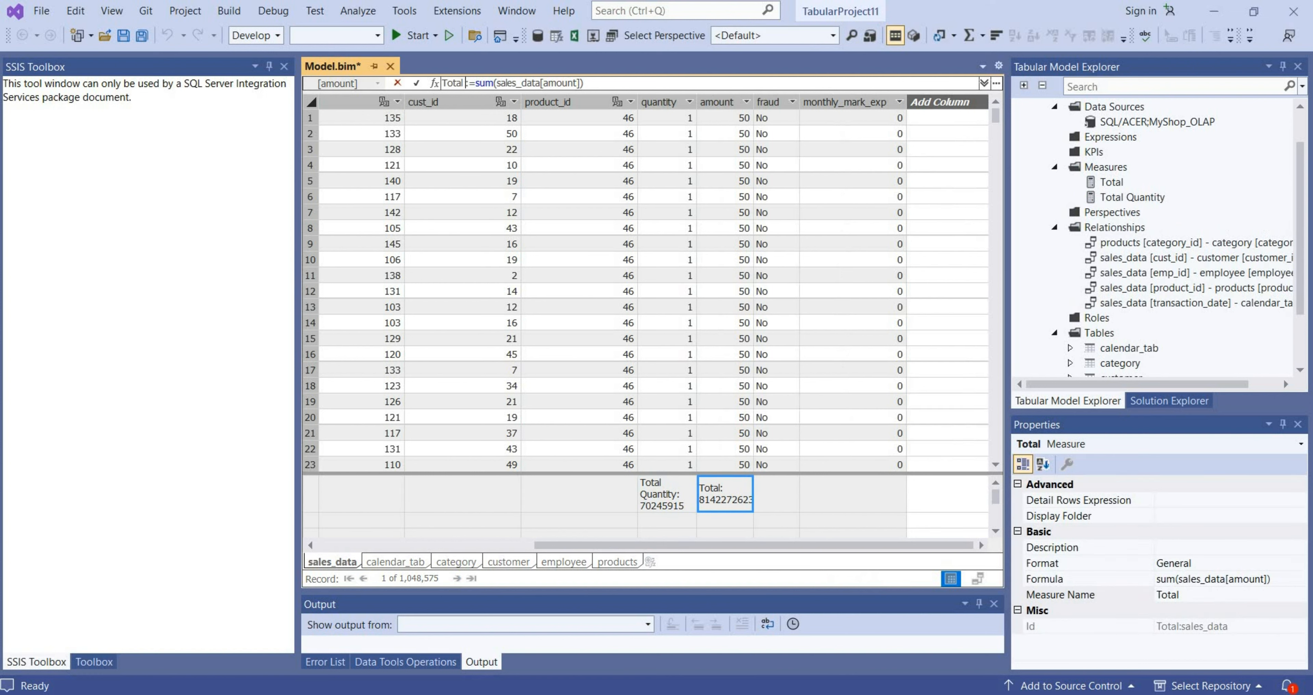
{"action": "key", "text": "Return"}
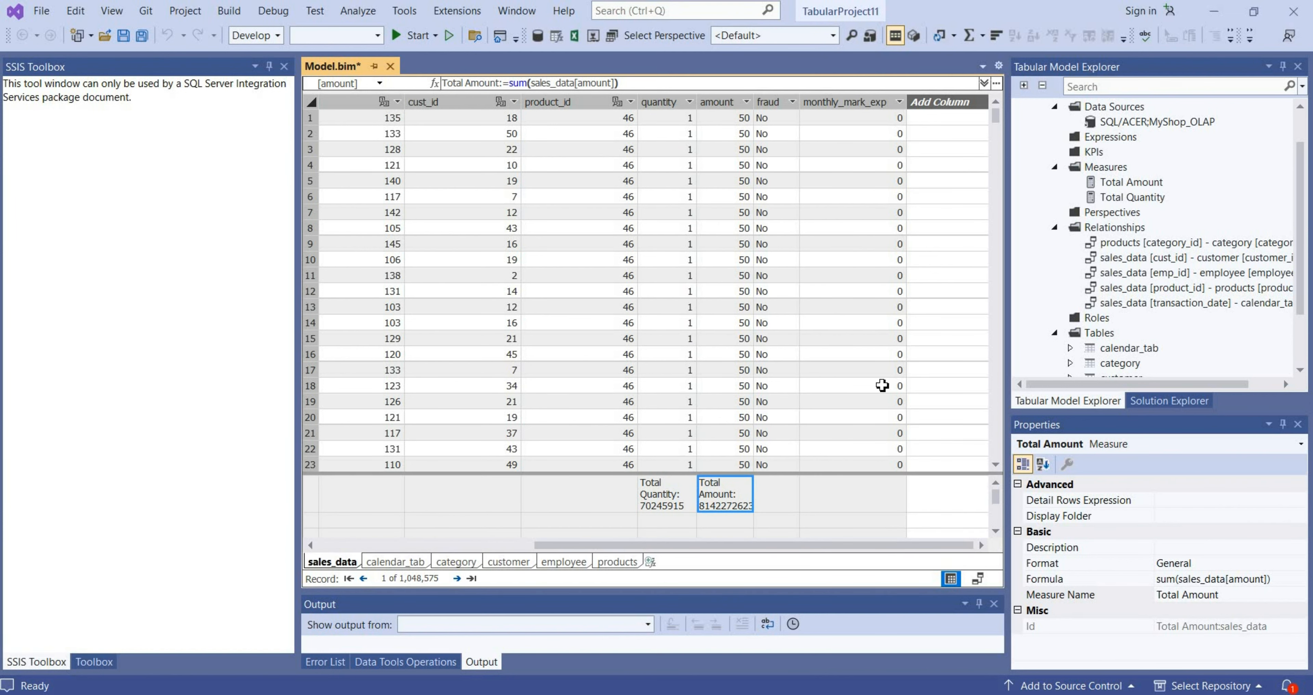
- Create the measure Total Expenses:=sum(sales_data[monthly_mark_exp]) in the first measure grid cell beneath the monthly_mark_exp column
{"action": "left_click", "coordinate": [874, 501]}
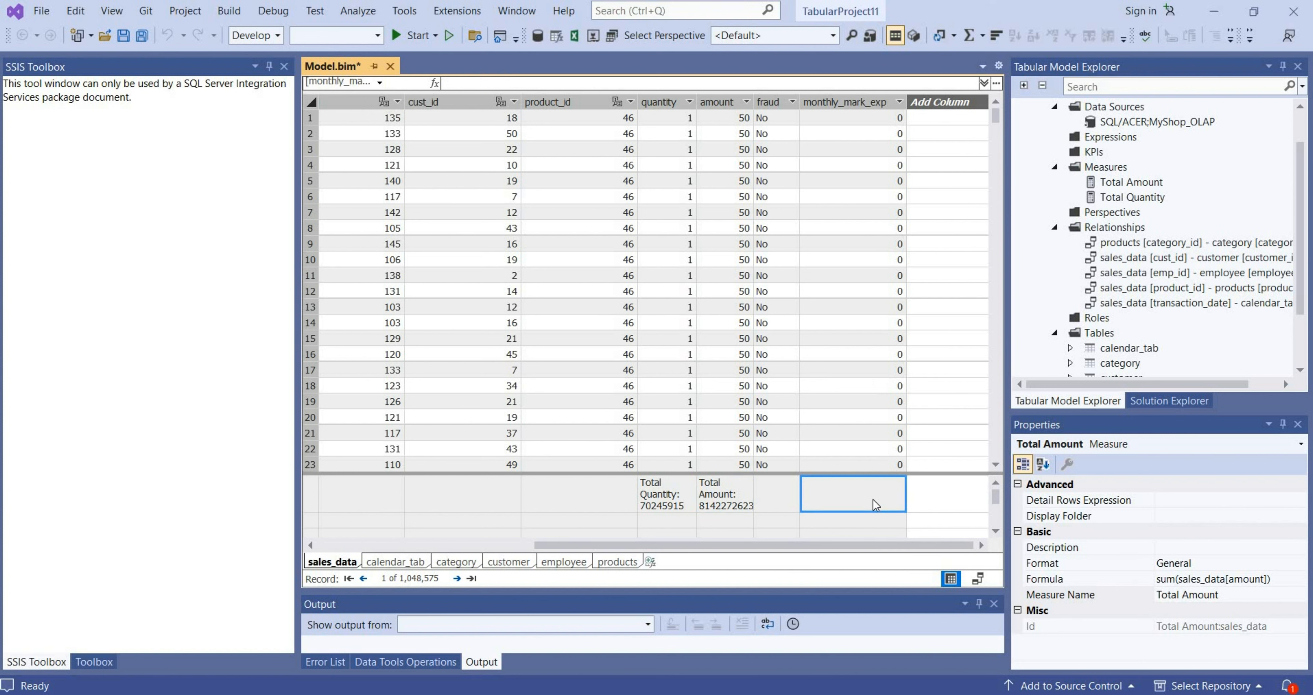
{"action": "type", "text": "Tota"}
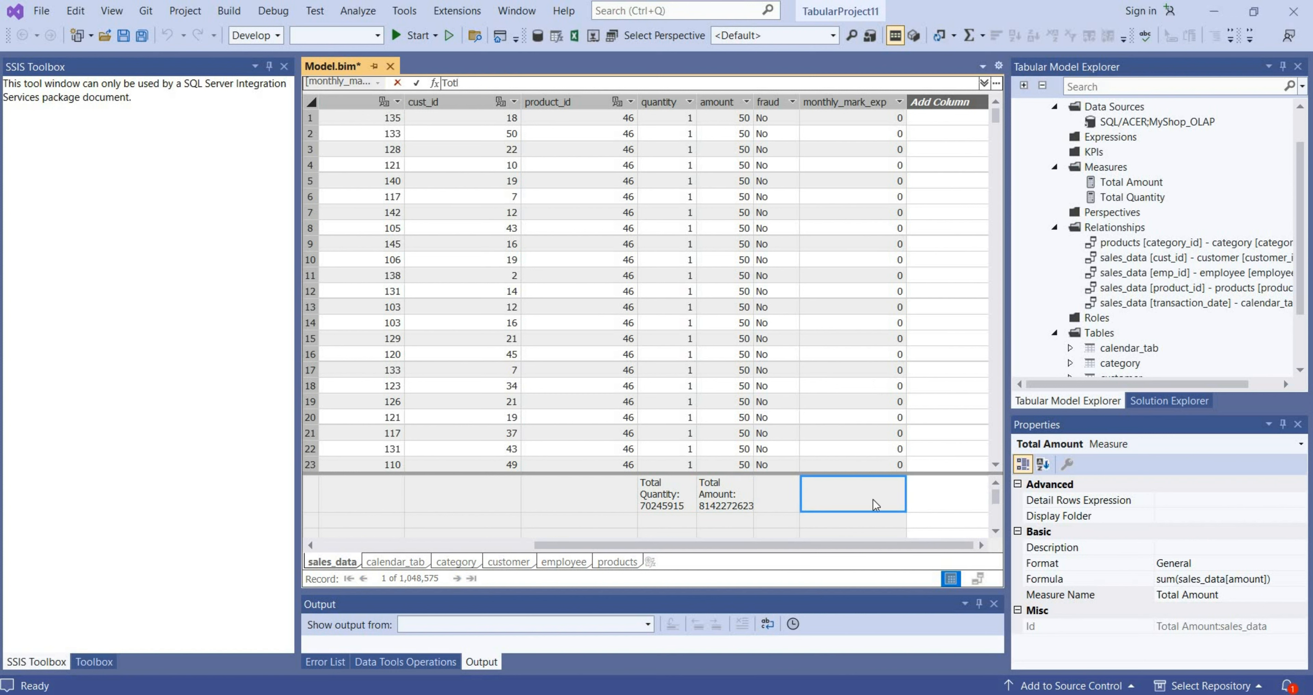
{"action": "type", "text": "l Expenses:=sum"}
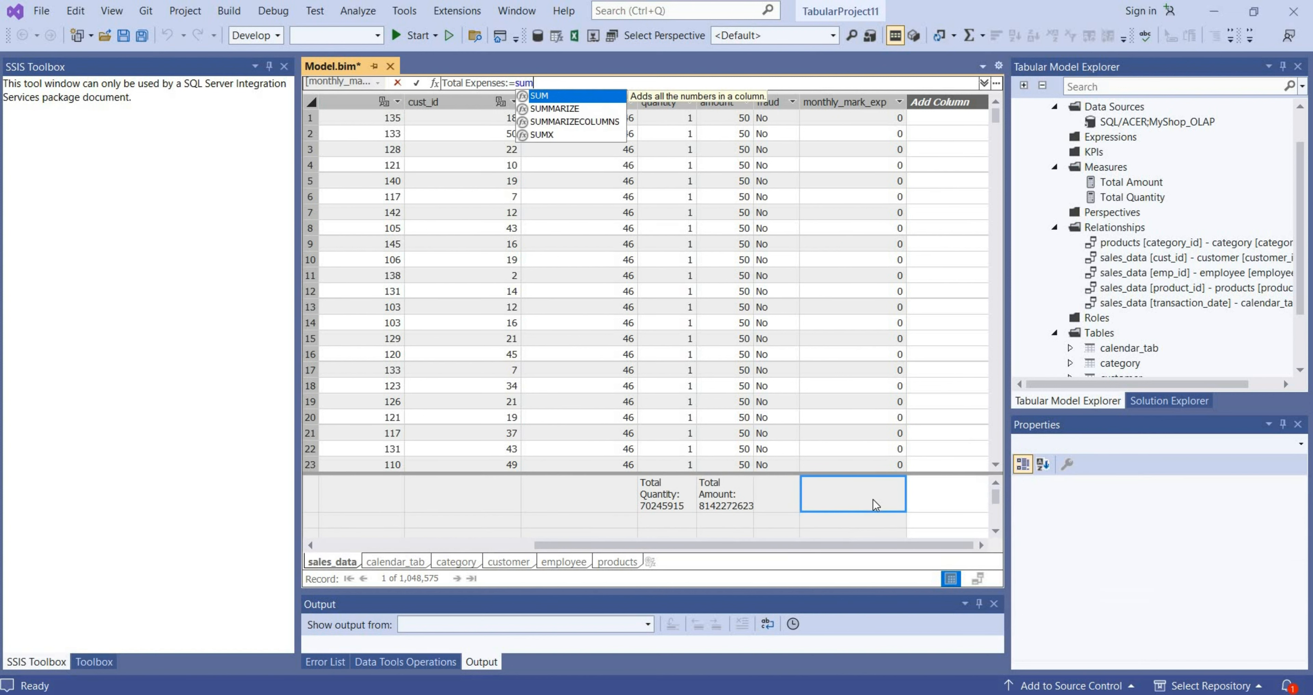
{"action": "type", "text": "("}
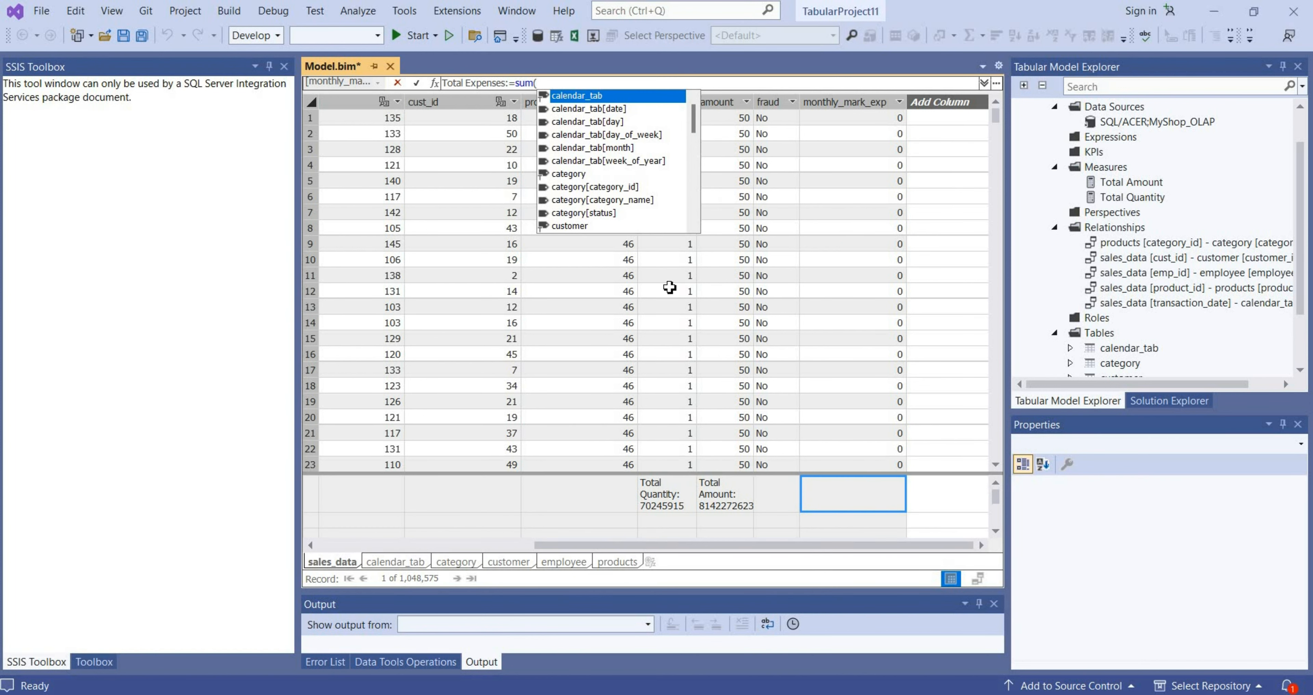
{"action": "type", "text": "sales"}
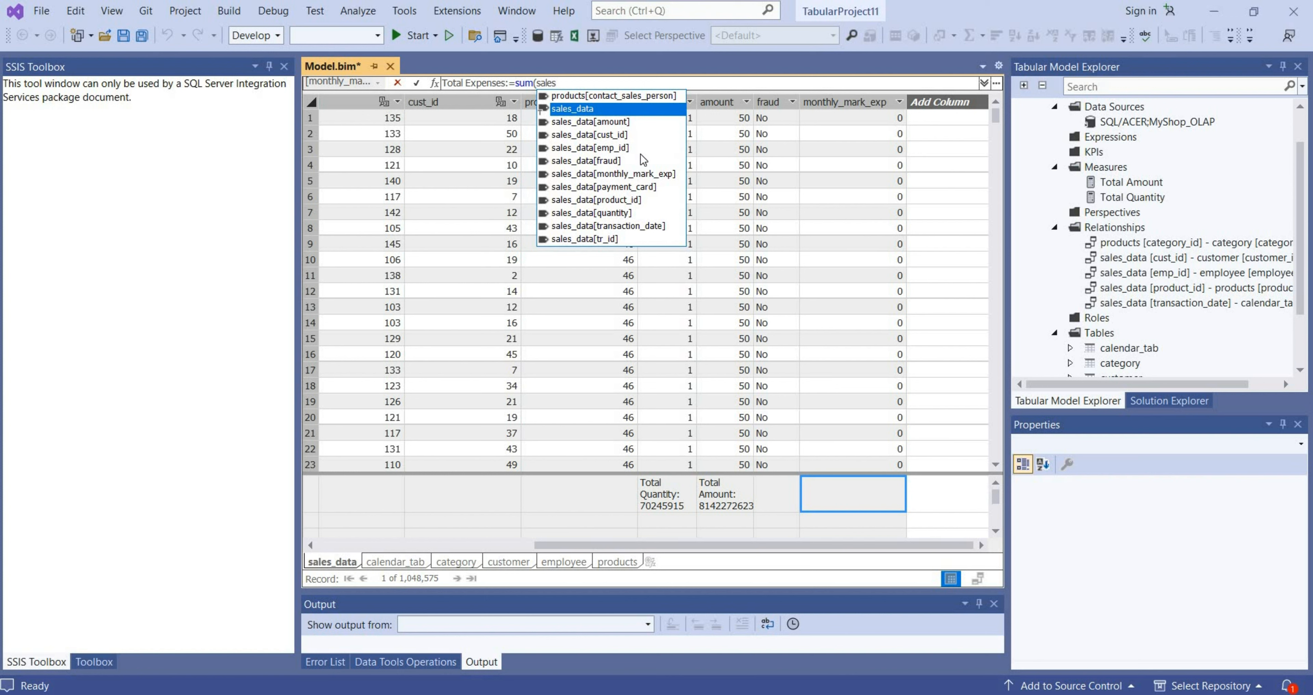
{"action": "left_click", "coordinate": [640, 174]}
{"action": "double_click", "coordinate": [641, 173]}
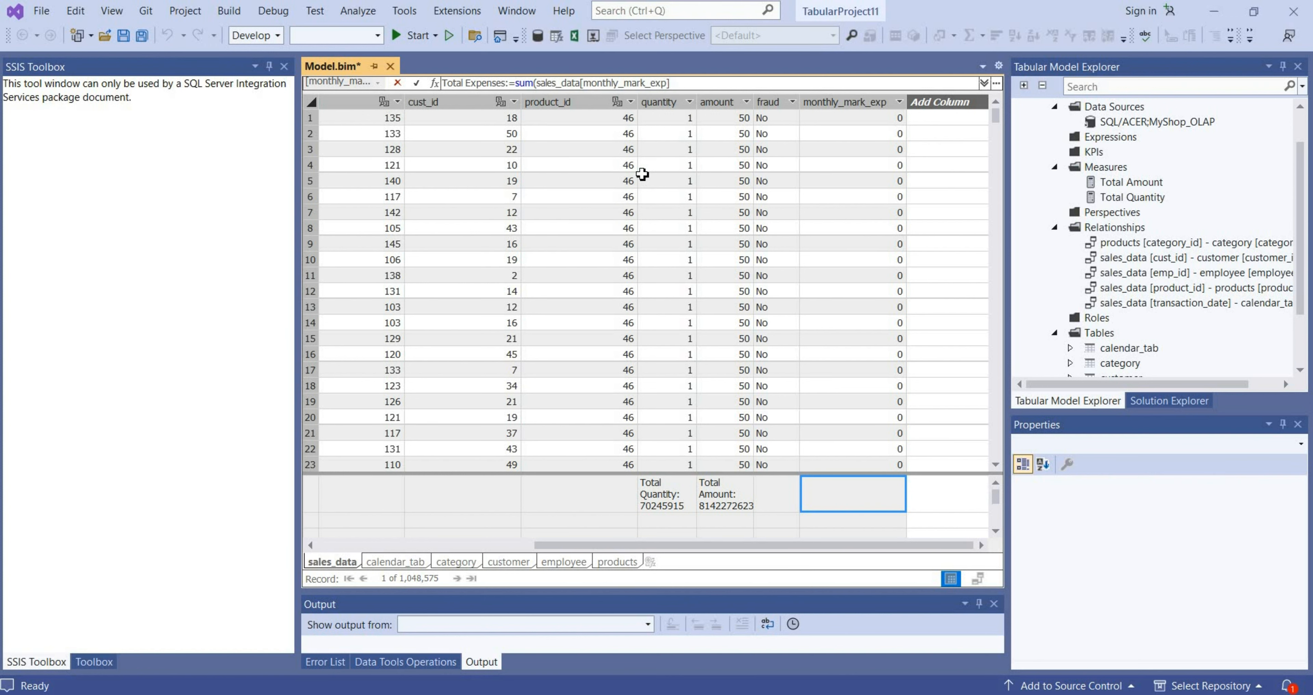
{"action": "type", "text": ")"}
{"action": "key", "text": "Return"}
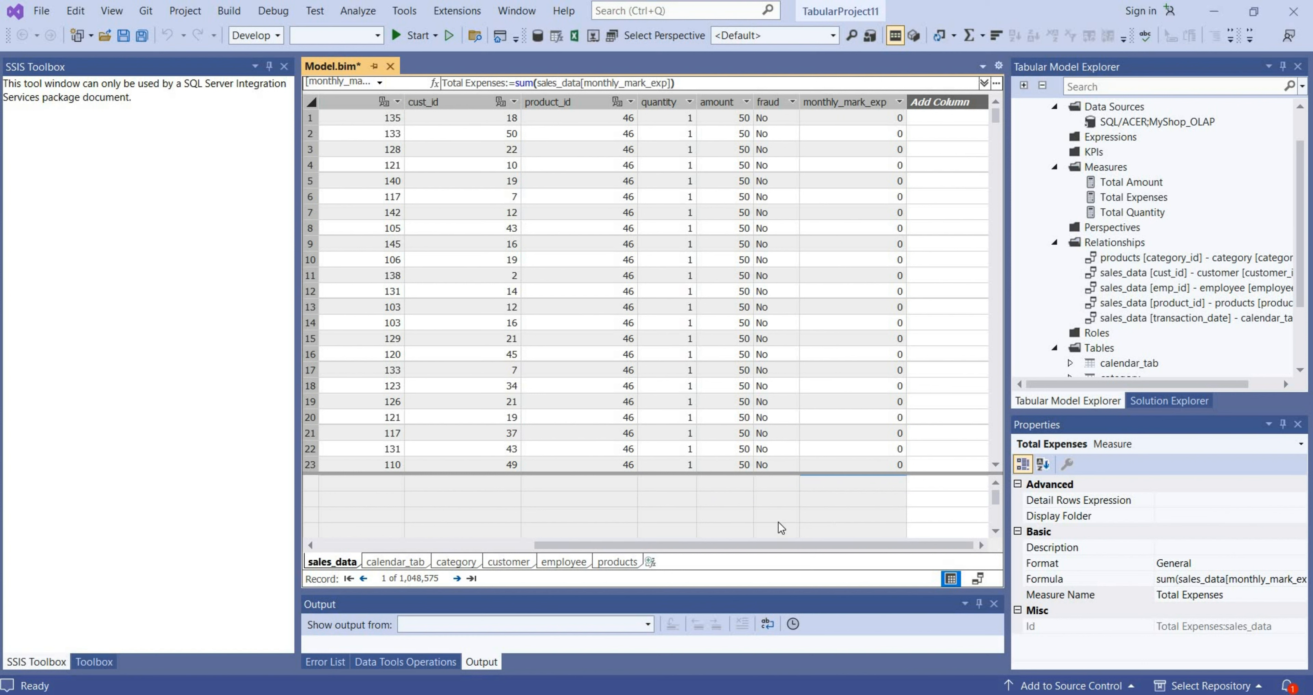
- Create the measure Average Quantity:=AVERAGE(sales_data[quantity]) in the measure grid cell below Total Quantity
{"action": "left_click", "coordinate": [670, 521]}
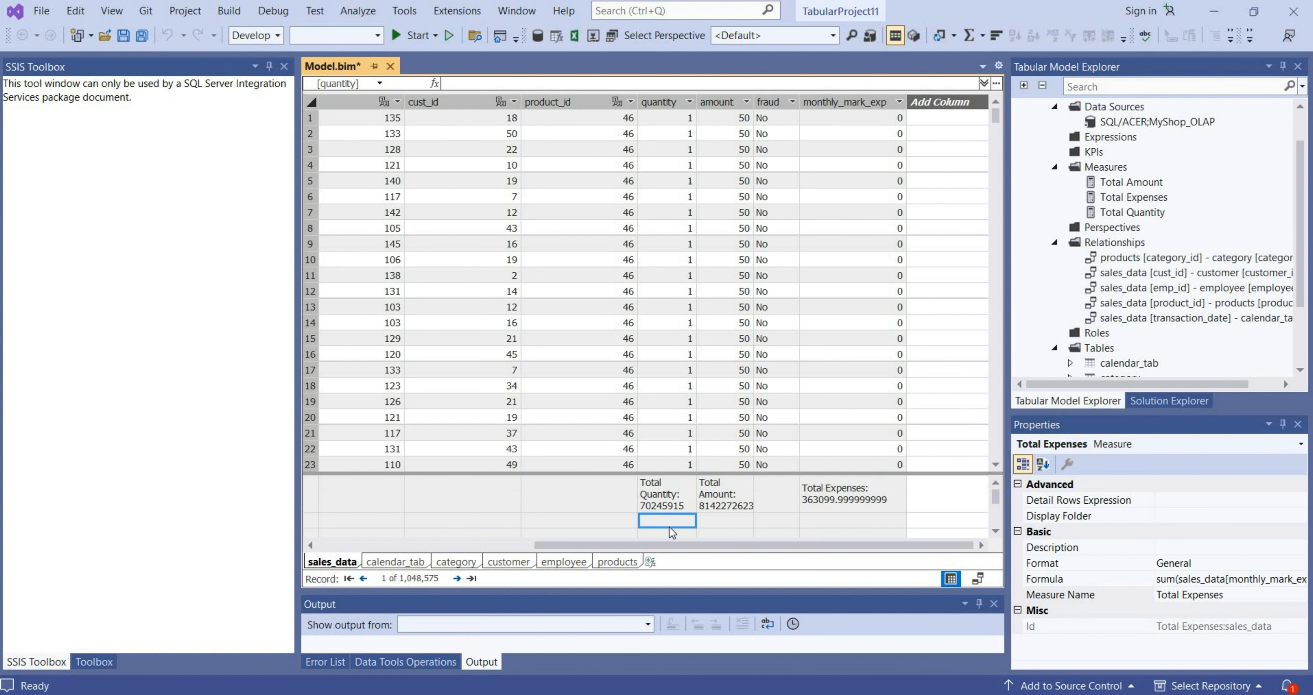
{"action": "type", "text": "Average"}
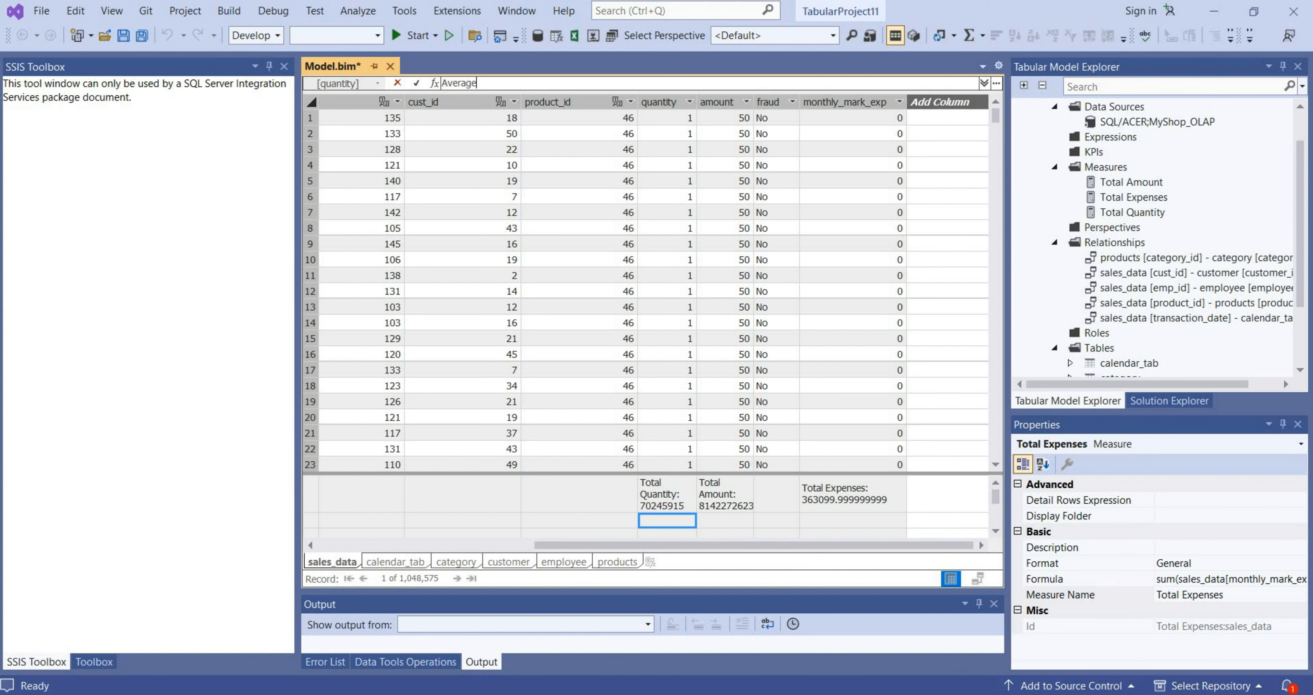
{"action": "type", "text": " Quantity"}
{"action": "type", "text": ":="}
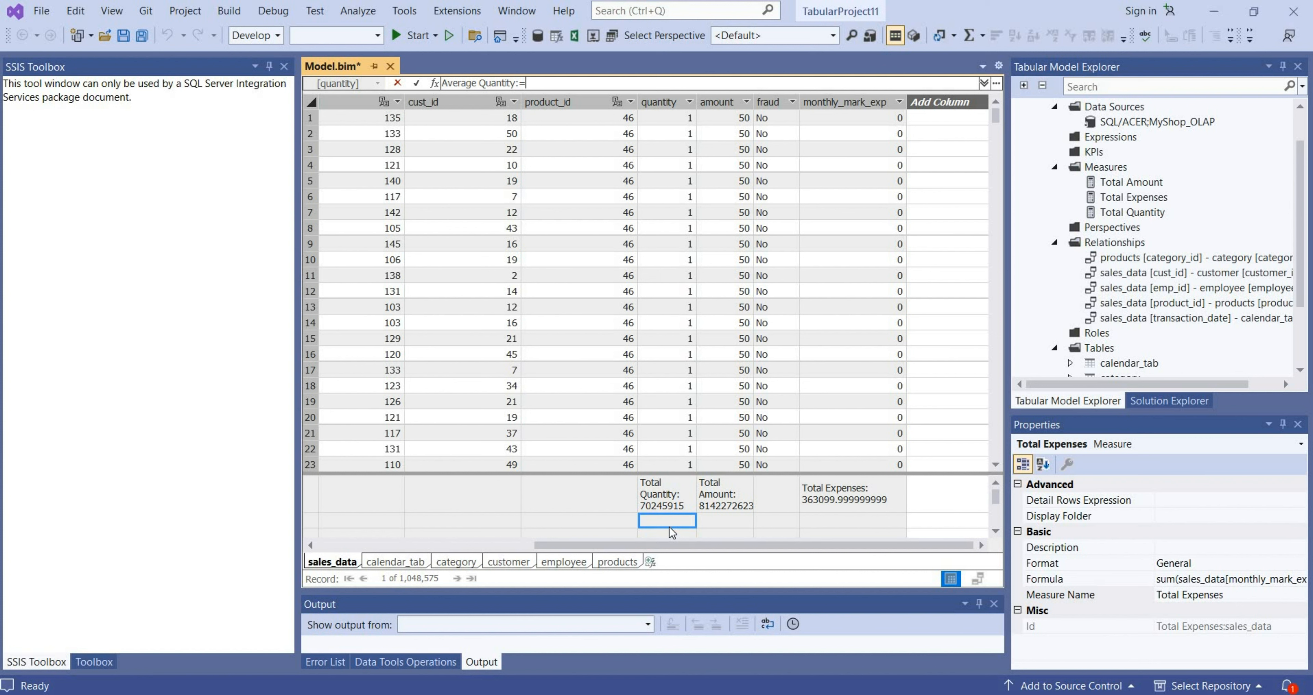
{"action": "type", "text": "avera"}
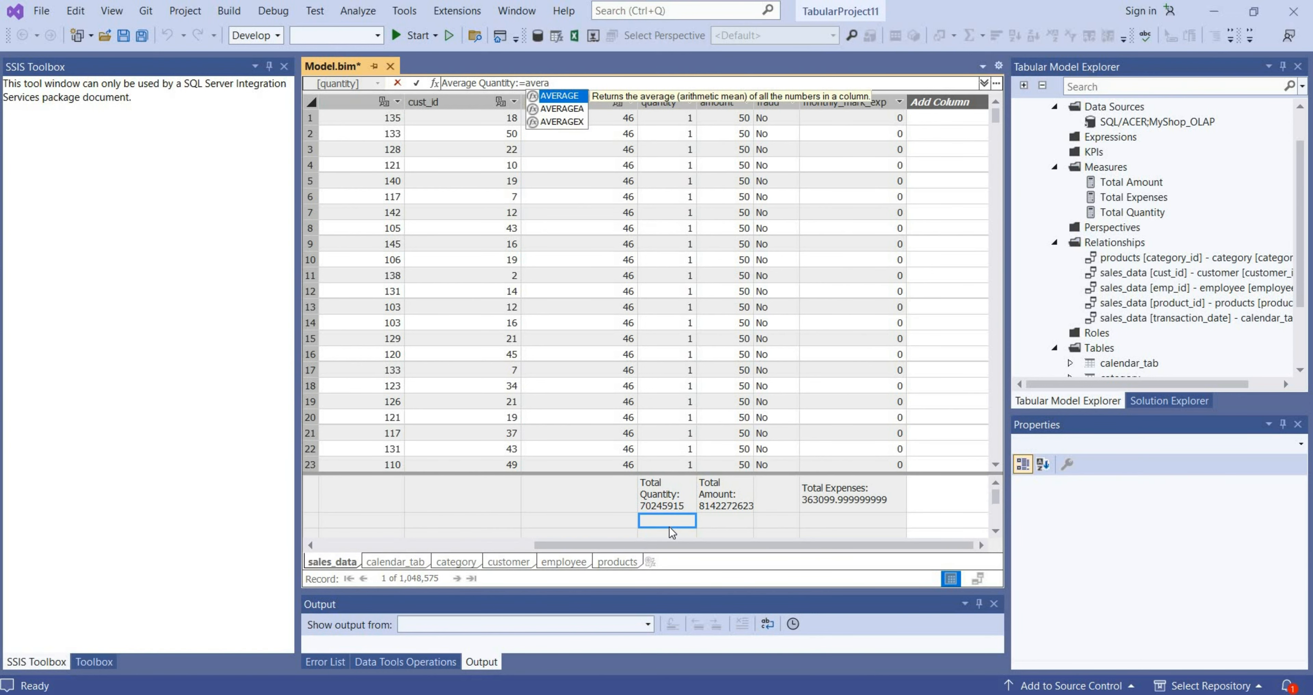
{"action": "key", "text": "Tab"}
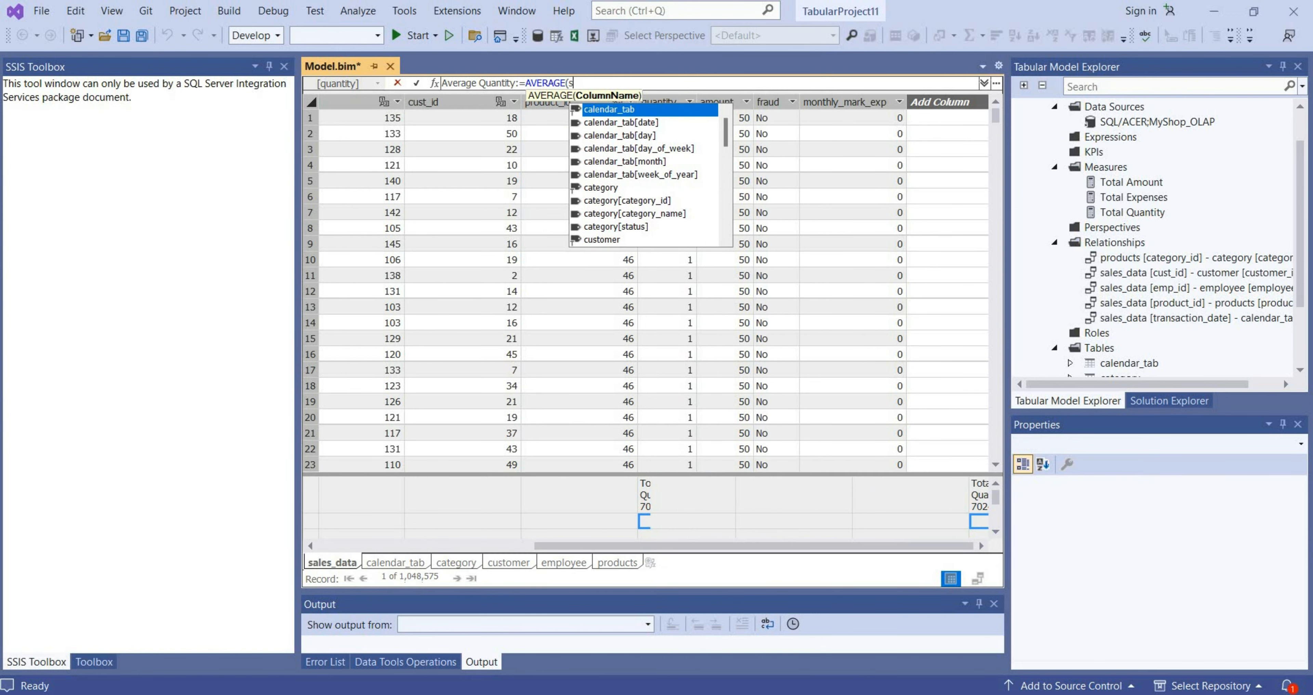
{"action": "type", "text": "sakes"}
{"action": "key", "text": "BackSpace"}
{"action": "key", "text": "BackSpace"}
{"action": "key", "text": "BackSpace"}
{"action": "type", "text": "les"}
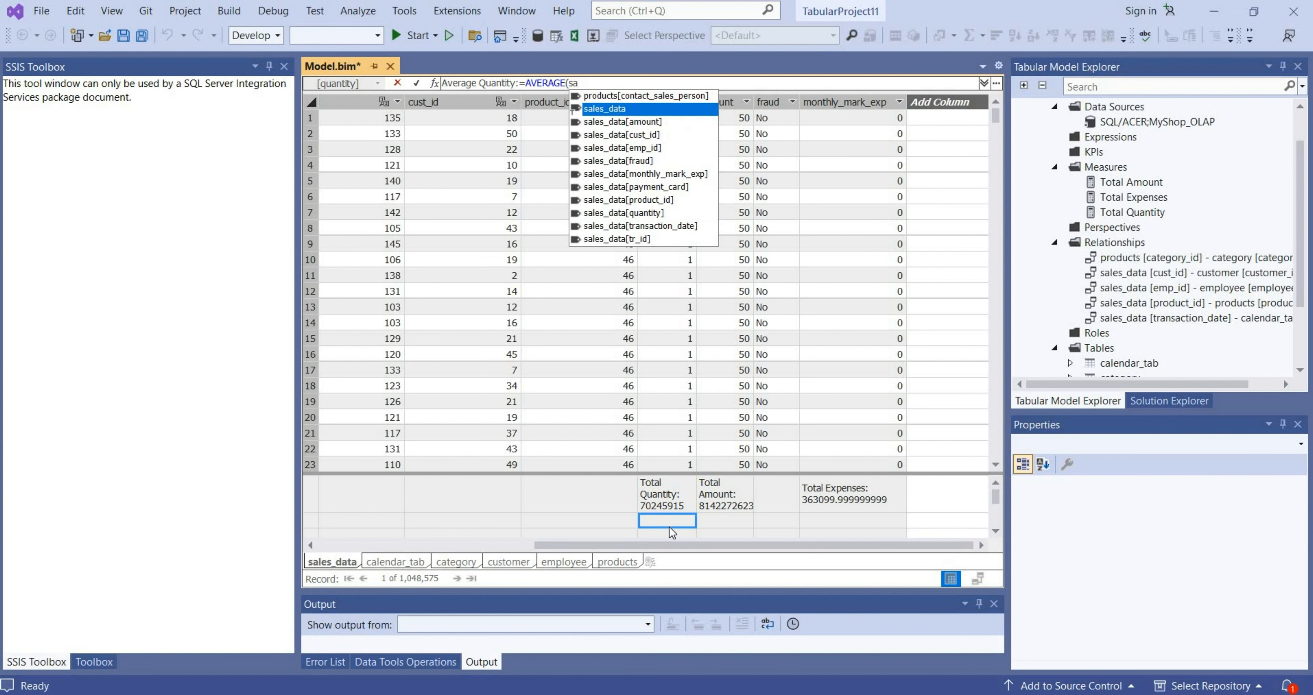
{"action": "key", "text": "Left"}
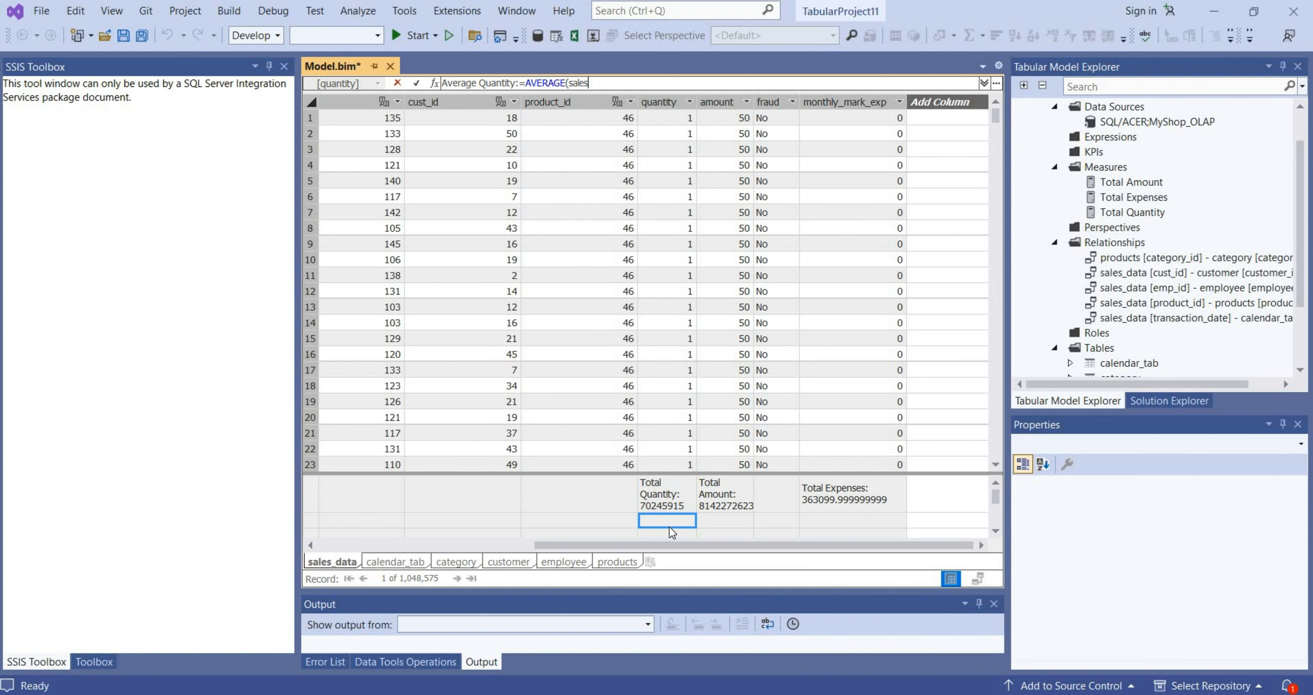
{"action": "type", "text": "_"}
{"action": "key", "text": "Down"}
{"action": "key", "text": "Down"}
{"action": "key", "text": "Down"}
{"action": "key", "text": "Down"}
{"action": "key", "text": "Down"}
{"action": "key", "text": "Down"}
{"action": "key", "text": "Down"}
{"action": "key", "text": "Down"}
{"action": "key", "text": "Down"}
{"action": "key", "text": "Down"}
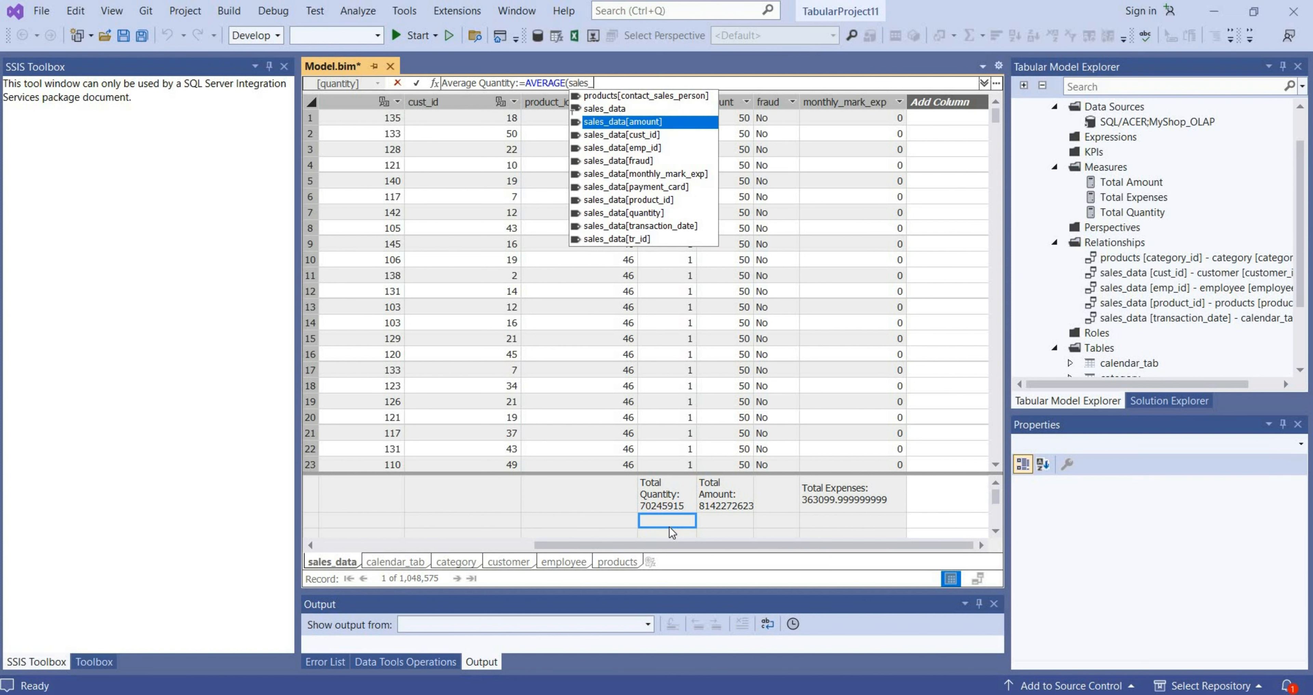
{"action": "key", "text": "Up"}
{"action": "key", "text": "Up"}
{"action": "key", "text": "Tab"}
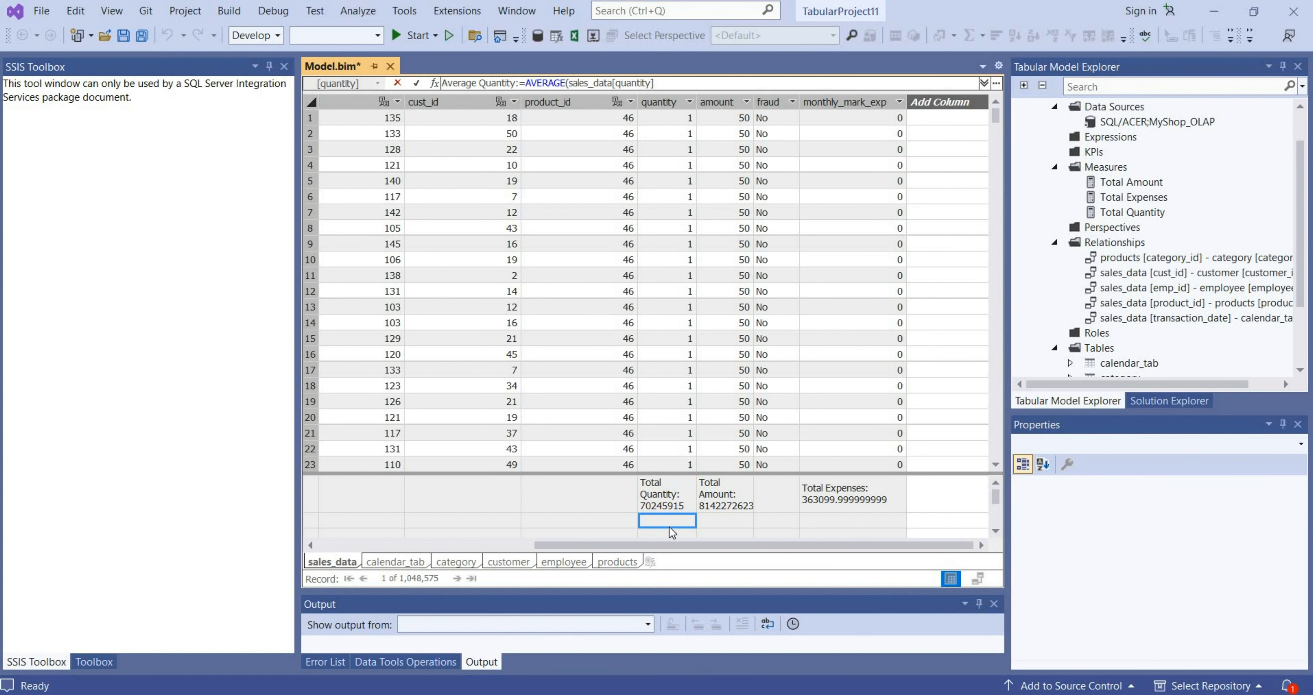
{"action": "type", "text": ")"}
{"action": "key", "text": "Return"}
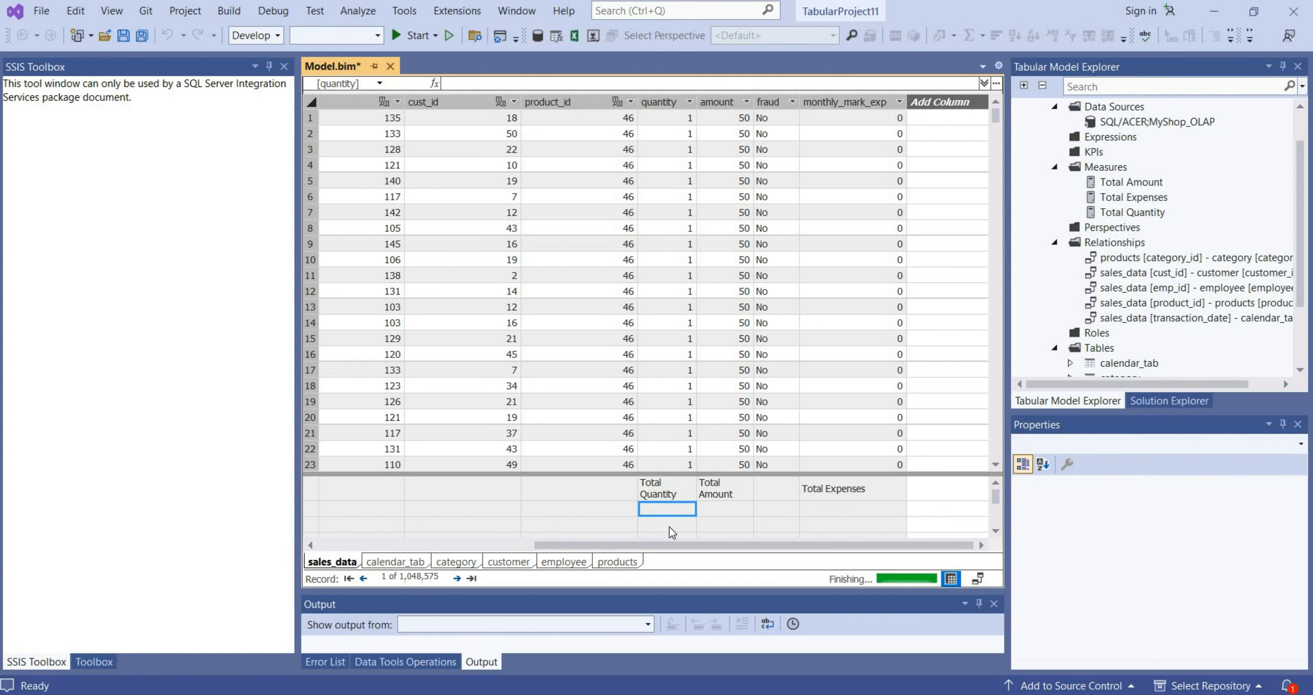
- Enter =Average Sales Amount:=AVERAGE(sales_data[amount]) in the measure grid cell below Total Amount
{"action": "key", "text": "Right"}
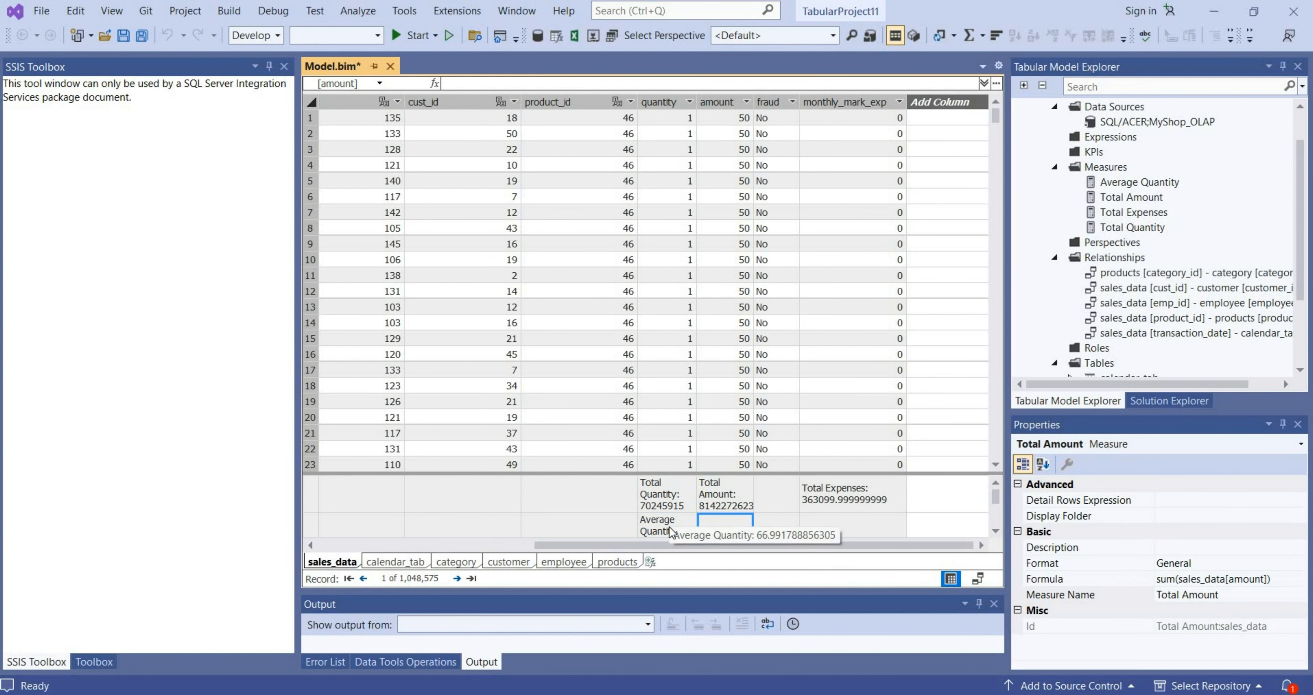
{"action": "type", "text": "=Averha"}
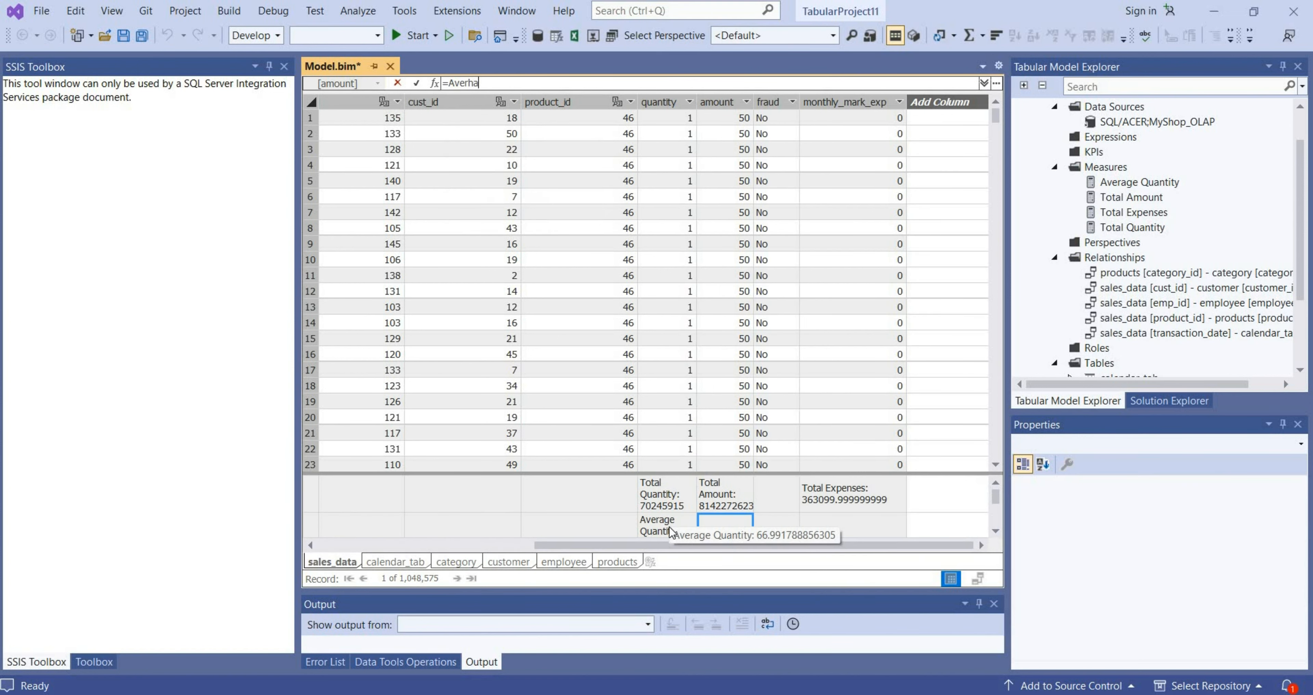
{"action": "key", "text": "BackSpace"}
{"action": "key", "text": "BackSpace"}
{"action": "key", "text": "BackSpace"}
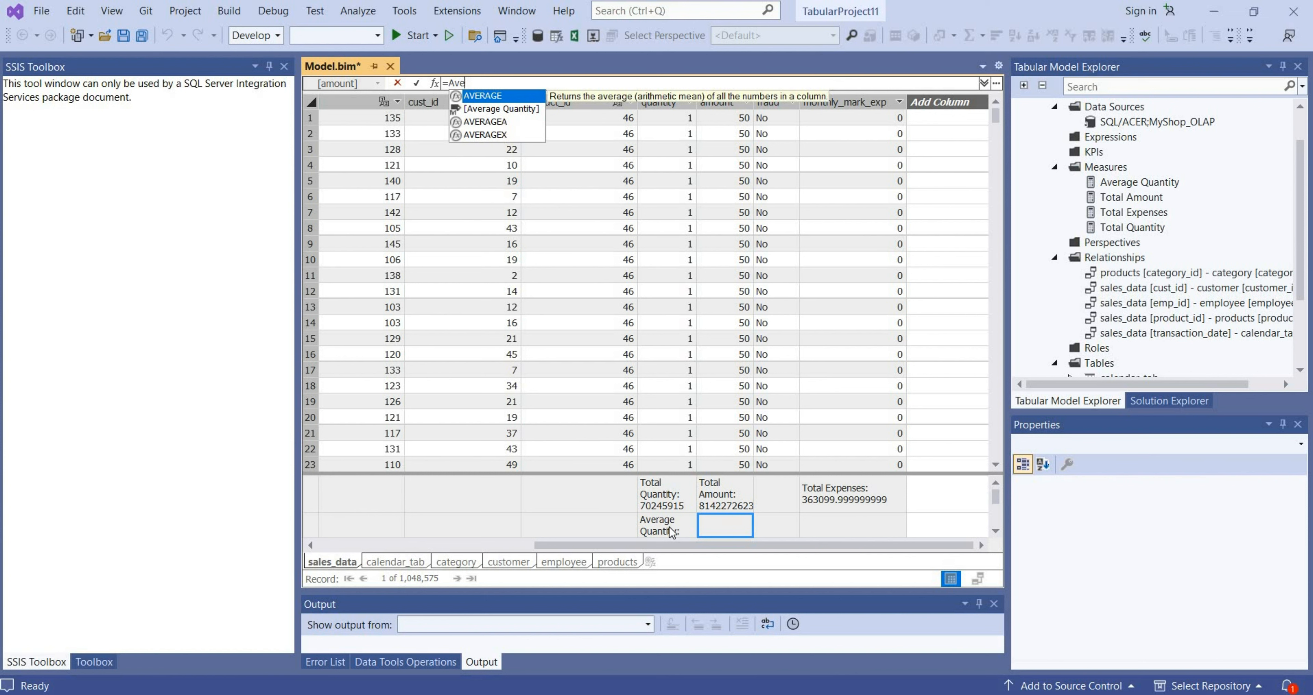
{"action": "type", "text": "rage"}
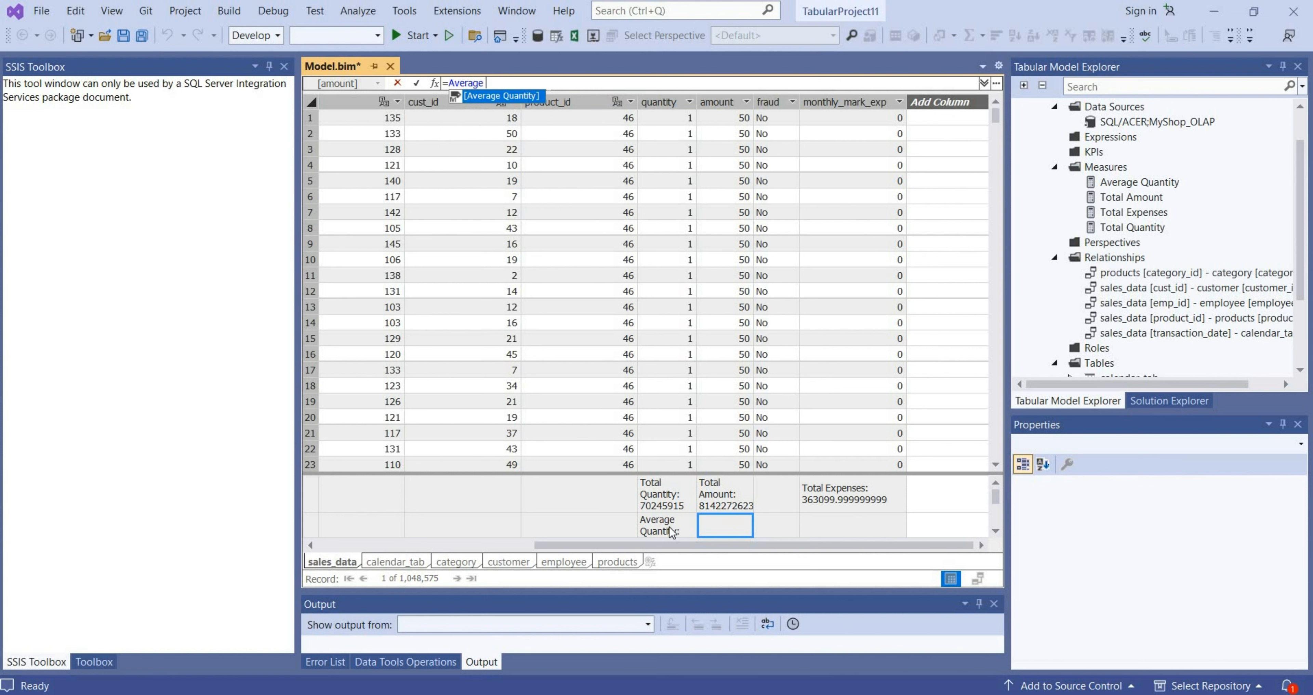
{"action": "type", "text": " Sales amo"}
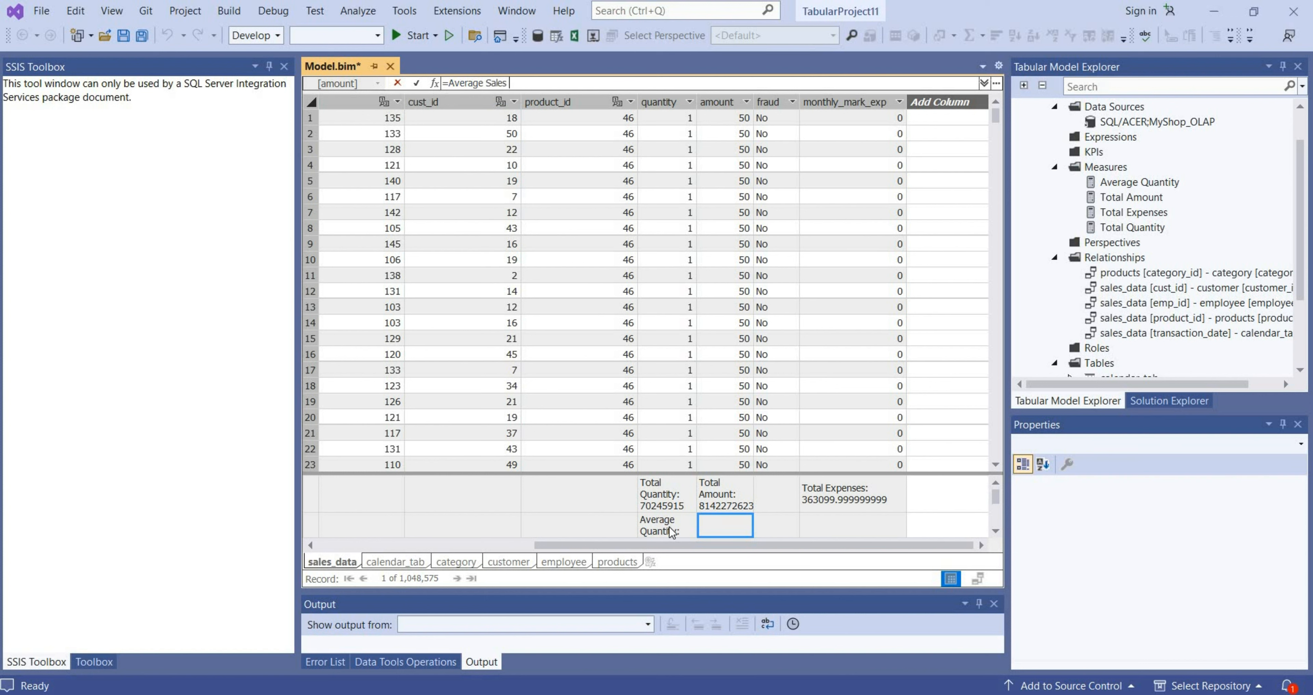
{"action": "key", "text": "BackSpace"}
{"action": "key", "text": "BackSpace"}
{"action": "key", "text": "BackSpace"}
{"action": "type", "text": "Amount:="}
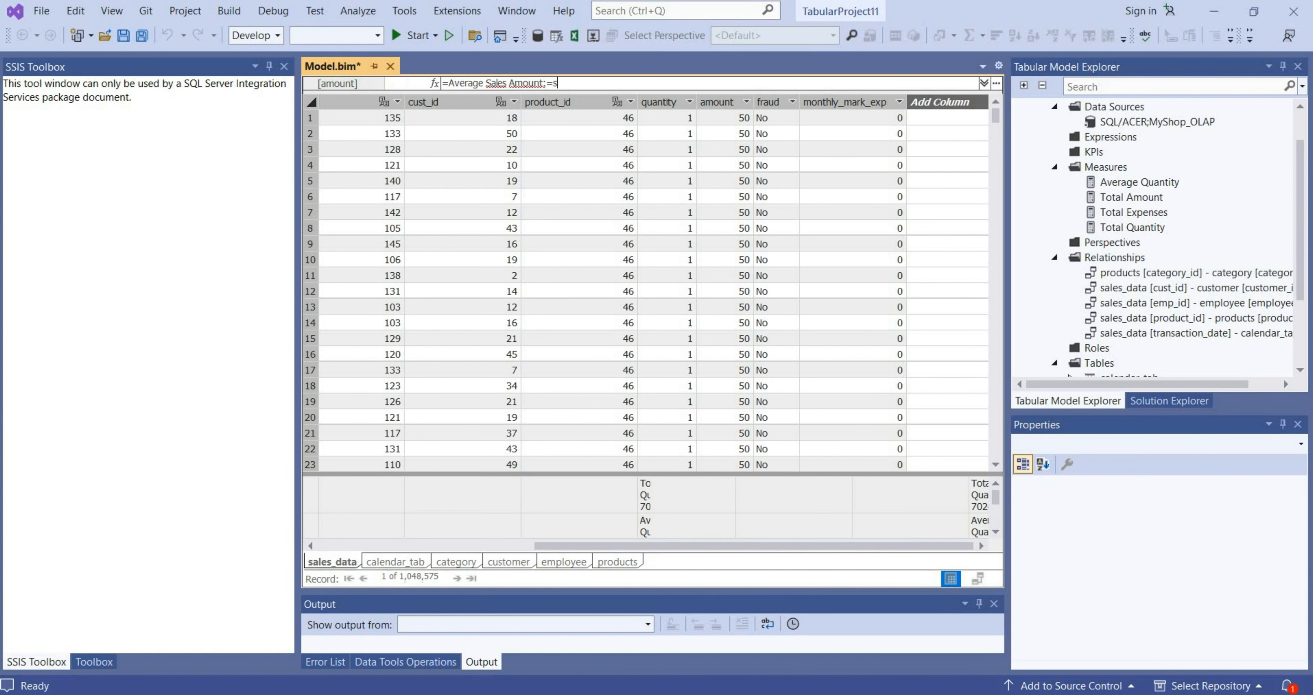
{"action": "type", "text": "a"}
{"action": "type", "text": "VERAGE("}
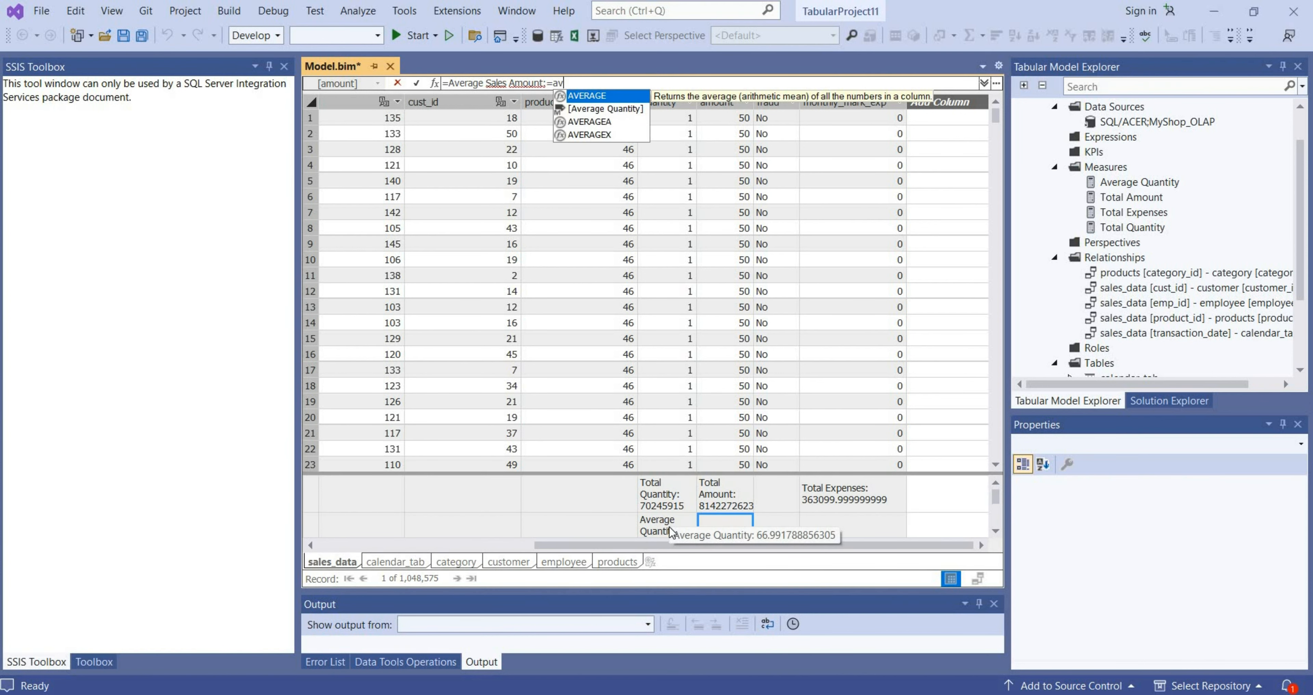
{"action": "key", "text": "Tab"}
{"action": "type", "text": "sales"}
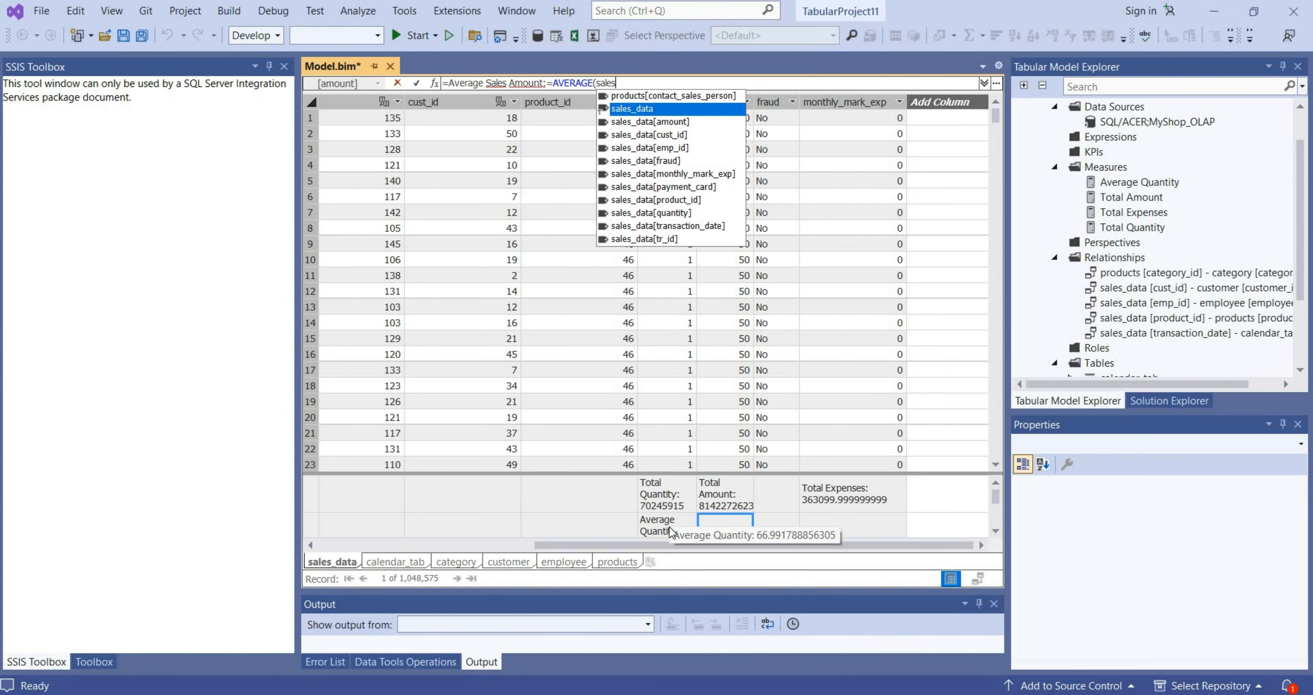
{"action": "key", "text": "Down"}
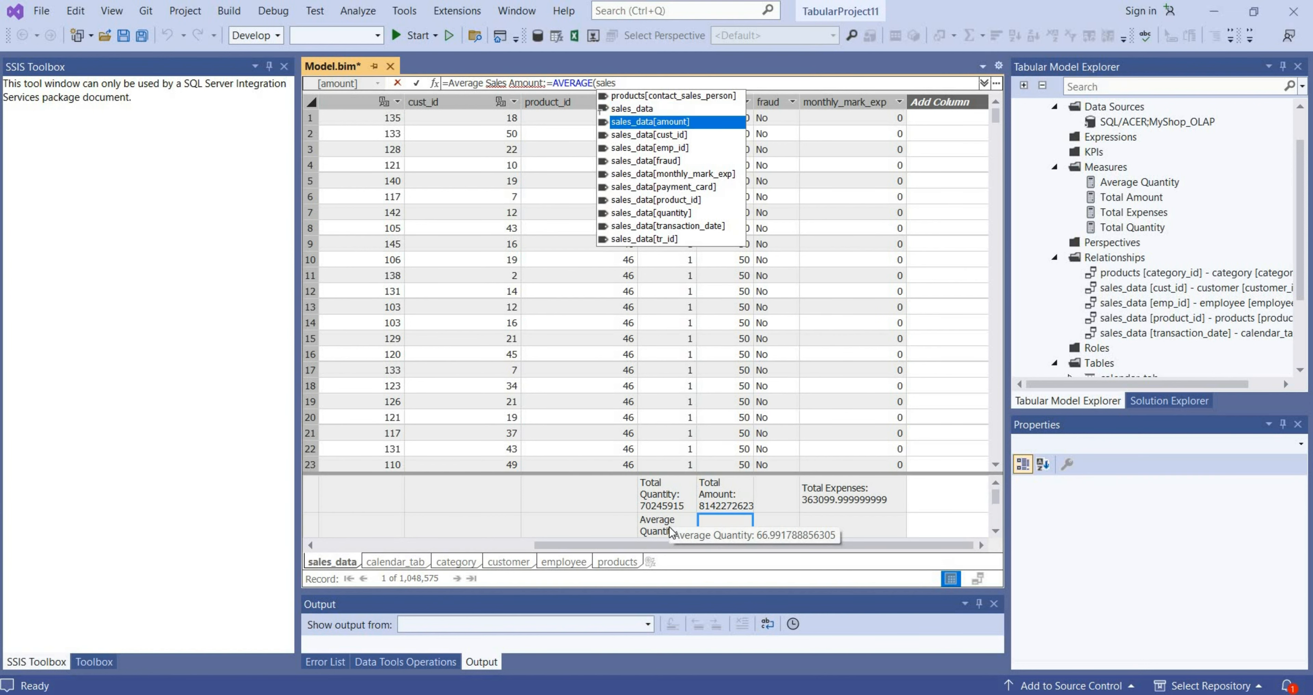
{"action": "key", "text": "Tab"}
{"action": "type", "text": ")"}
{"action": "key", "text": "Return"}
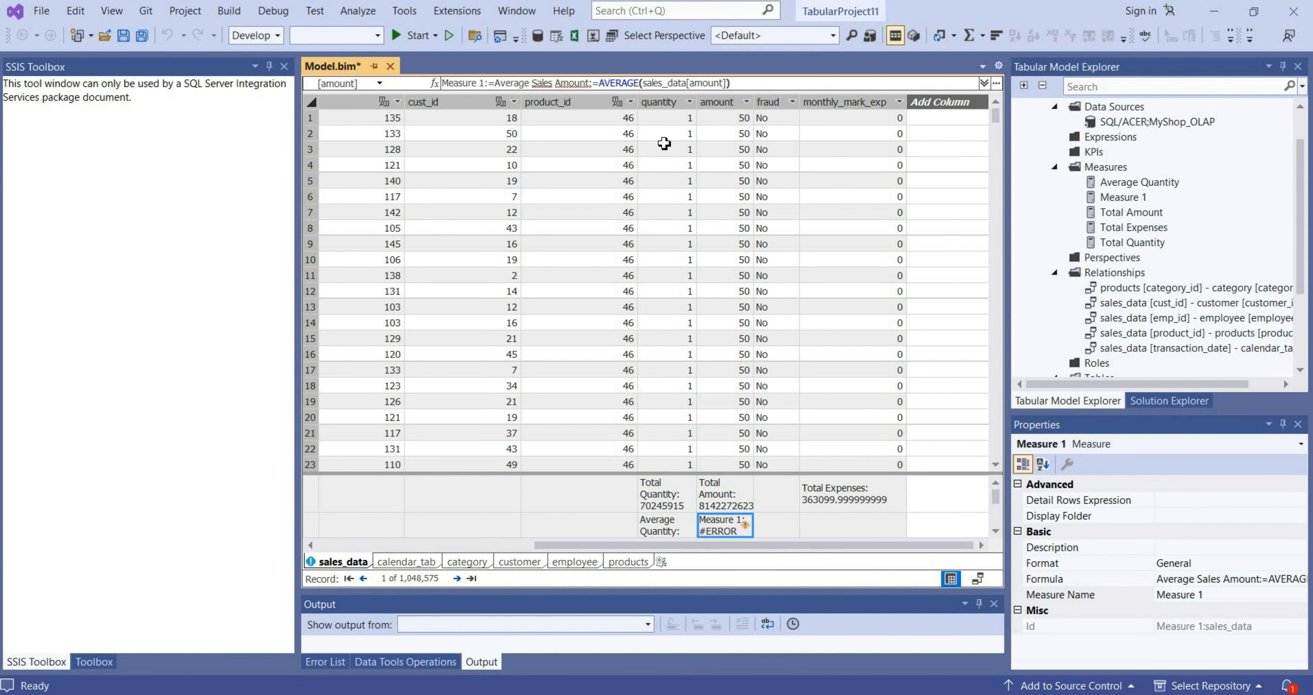
- Remove the Measure 1:= prefix from the formula below Total Amount, leaving Average Sales Amount:=AVERAGE(sales_data[amount])
{"action": "left_click", "coordinate": [496, 83]}
{"action": "left_click_drag", "start_coordinate": [496, 83], "coordinate": [388, 89]}
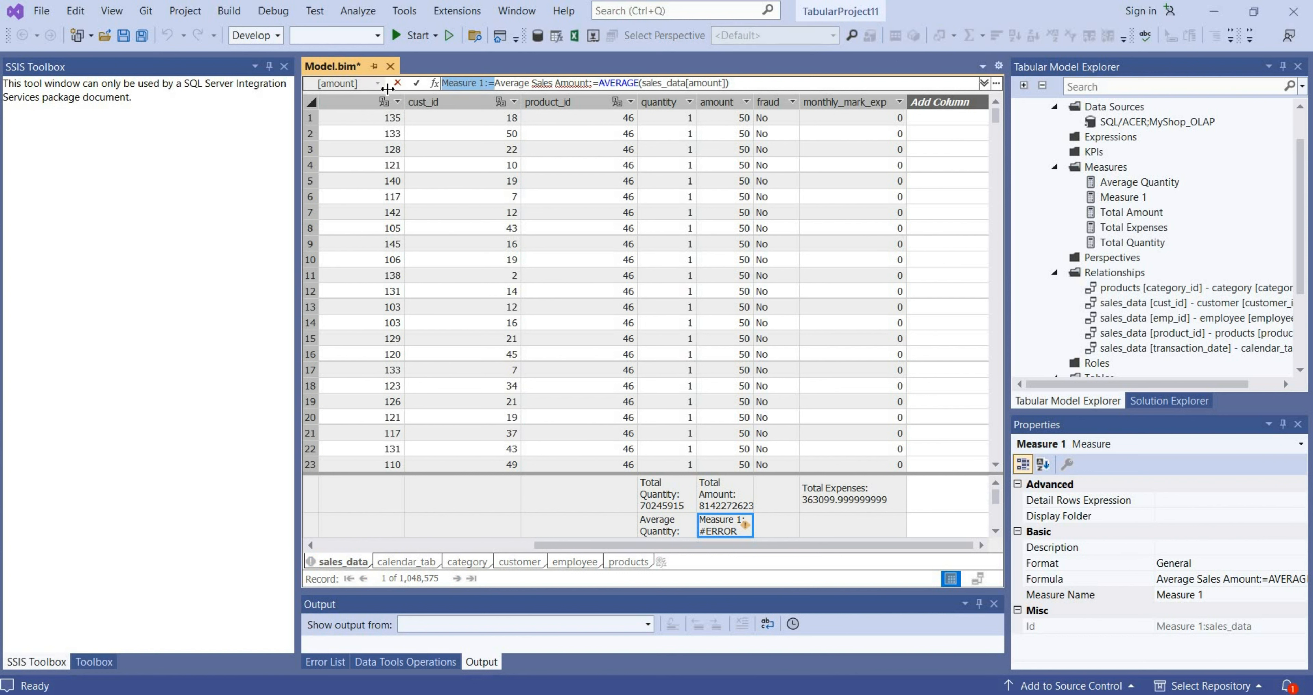
{"action": "key", "text": "Return"}
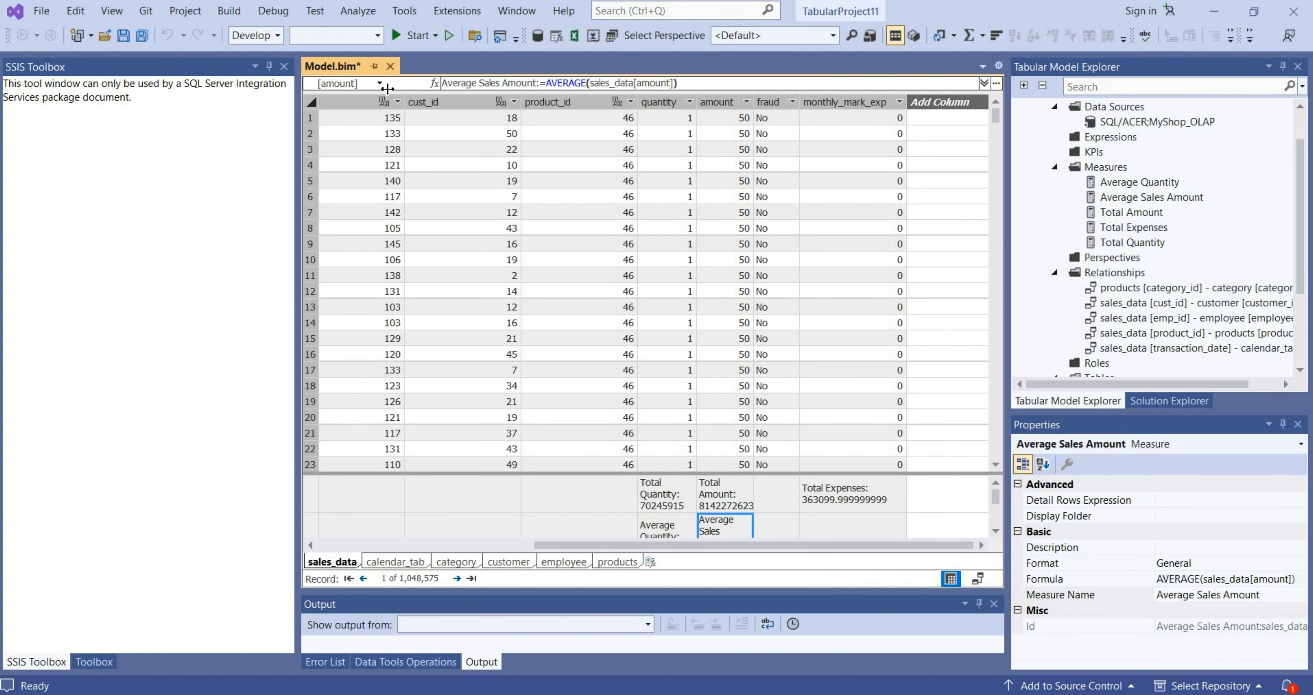
- Rename the Total Amount measure beneath the amount column as Total Sales Amount
{"action": "key", "text": "Up"}
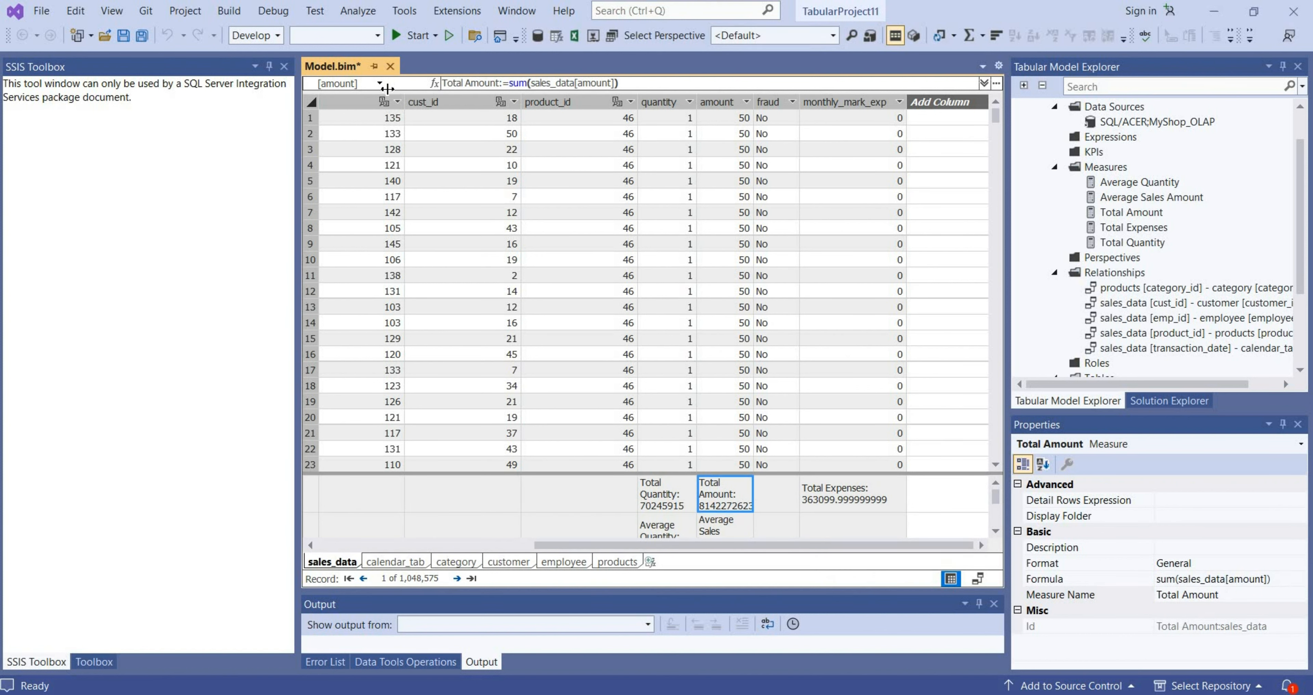
{"action": "left_click", "coordinate": [467, 83]}
{"action": "type", "text": "Sales"}
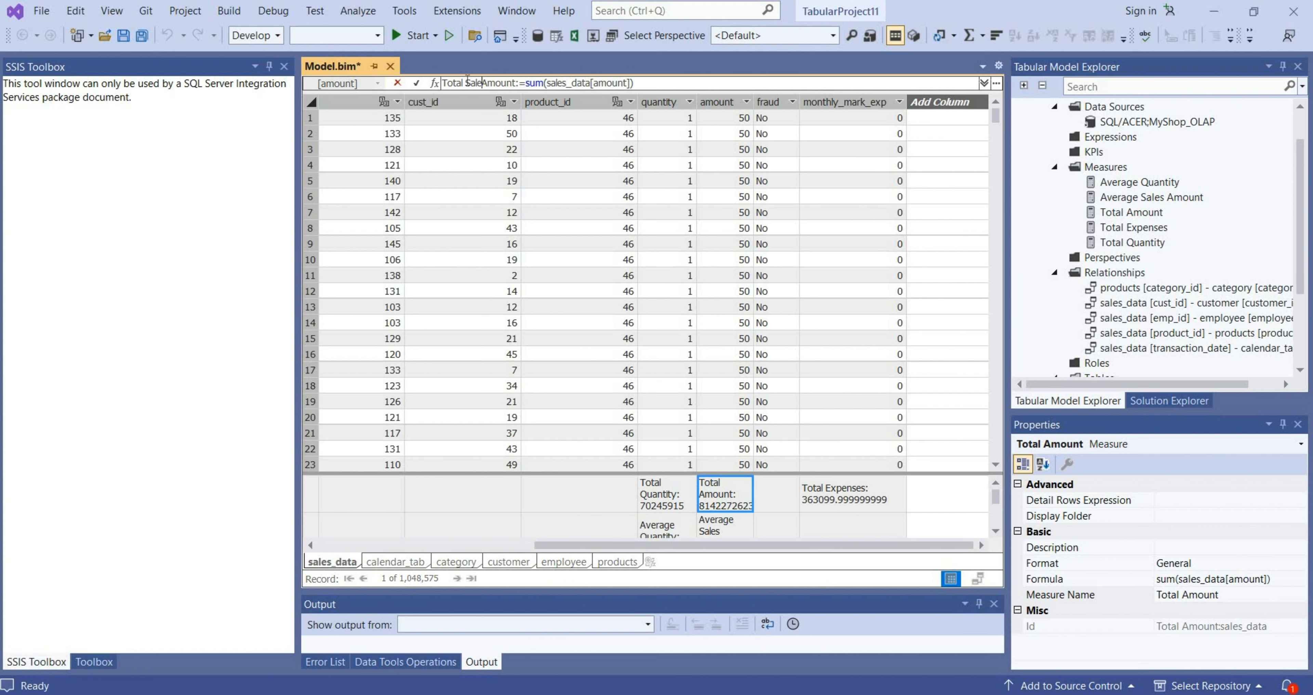
{"action": "key", "text": "Return"}
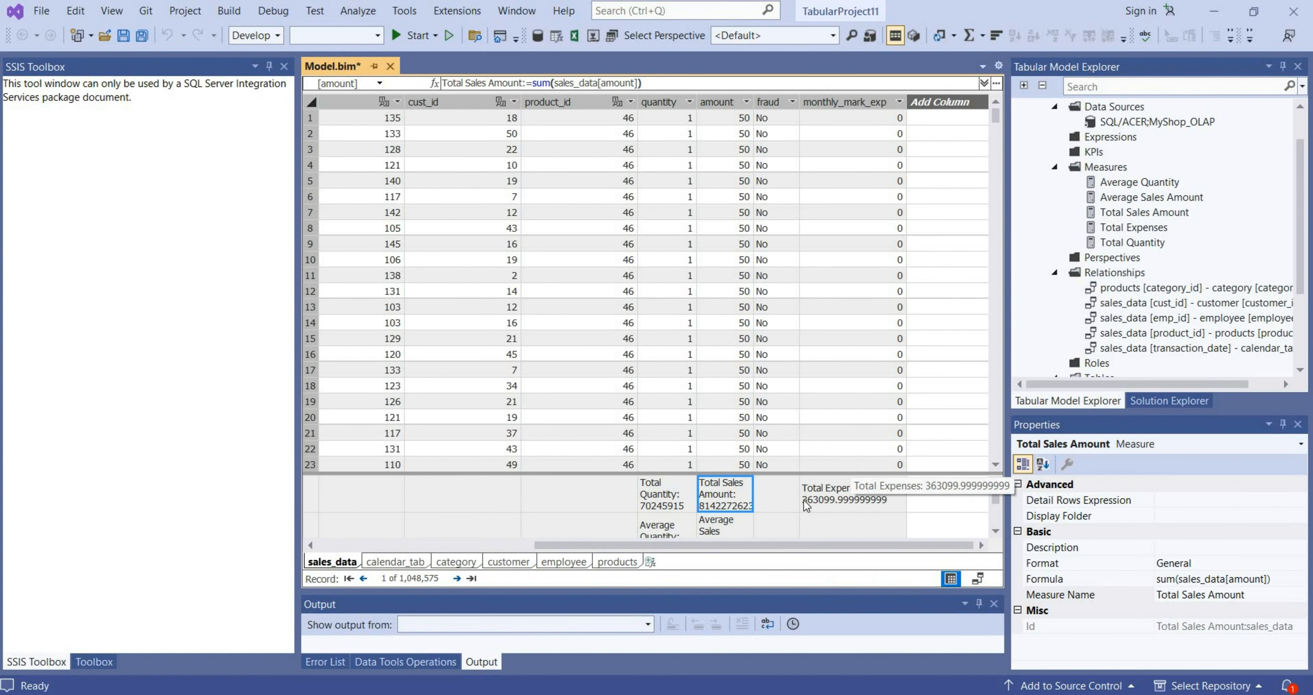
- Create the measure Average Expenzes:=AVERAGE(sales_data[monthly_mark_exp]) in the measure grid cell below Total Expenses
{"action": "left_click", "coordinate": [841, 522]}
{"action": "type", "text": "Avera"}
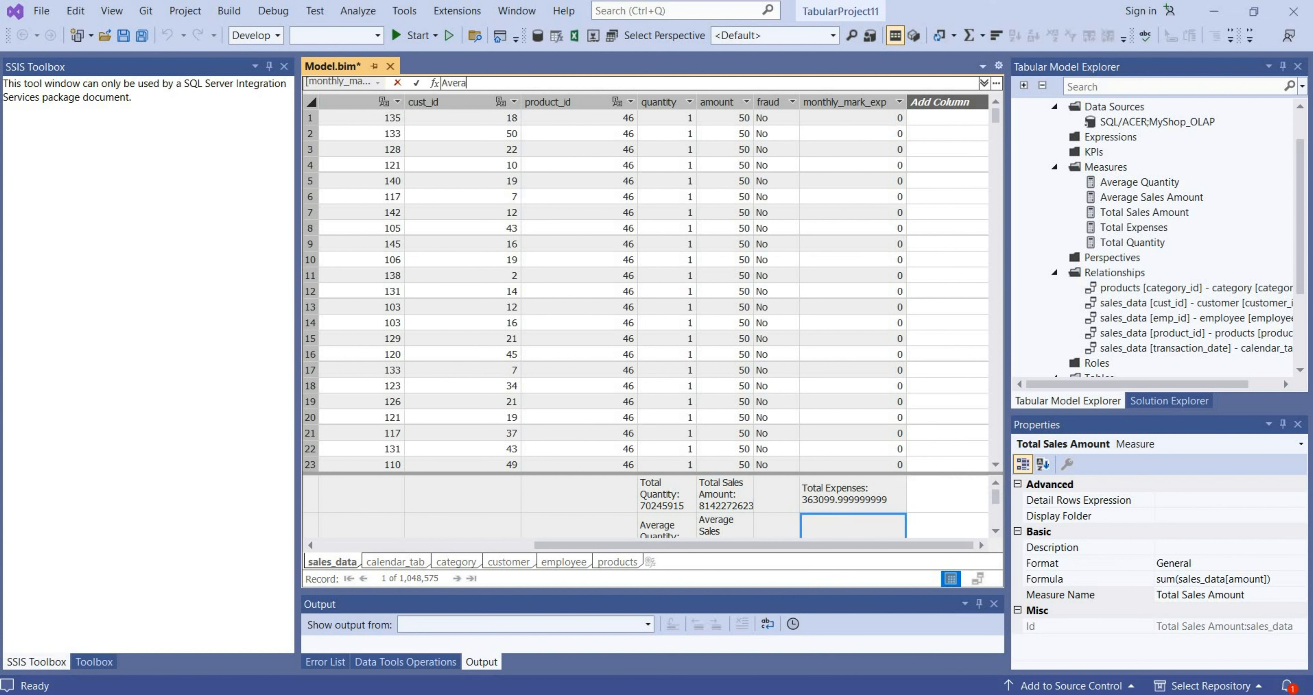
{"action": "type", "text": "ge Expenzes:=AVERAGE("}
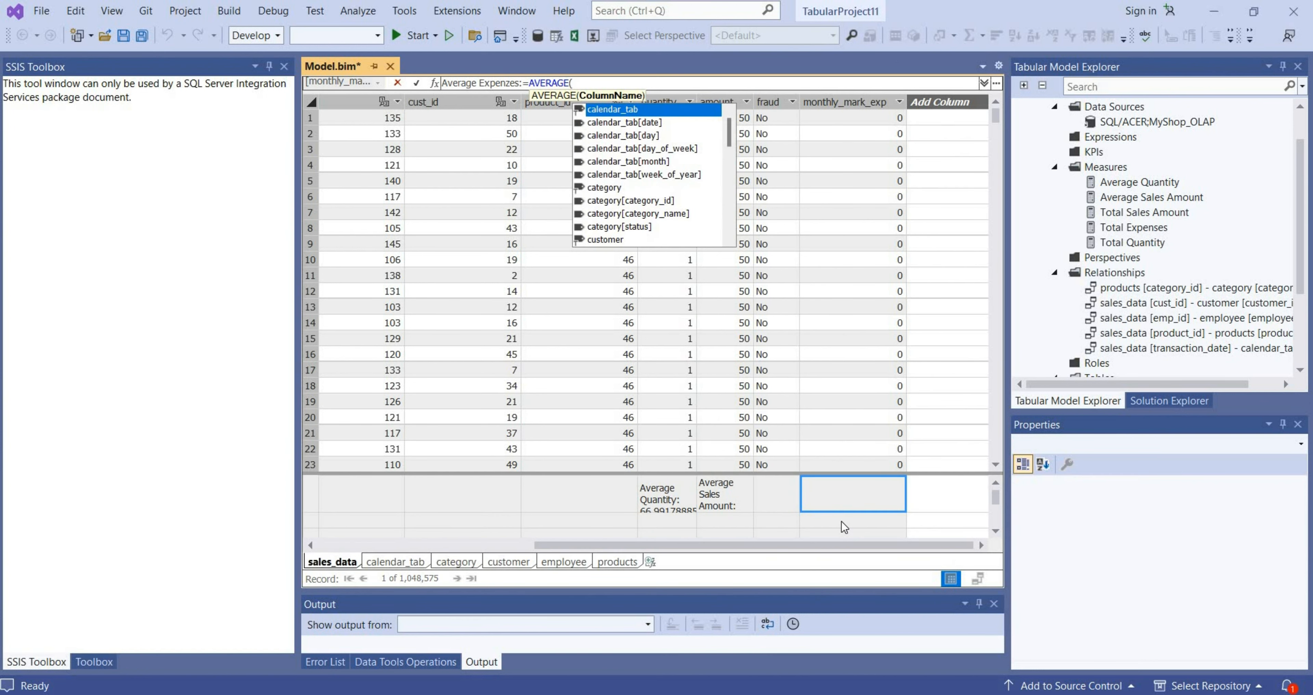
{"action": "type", "text": "sales"}
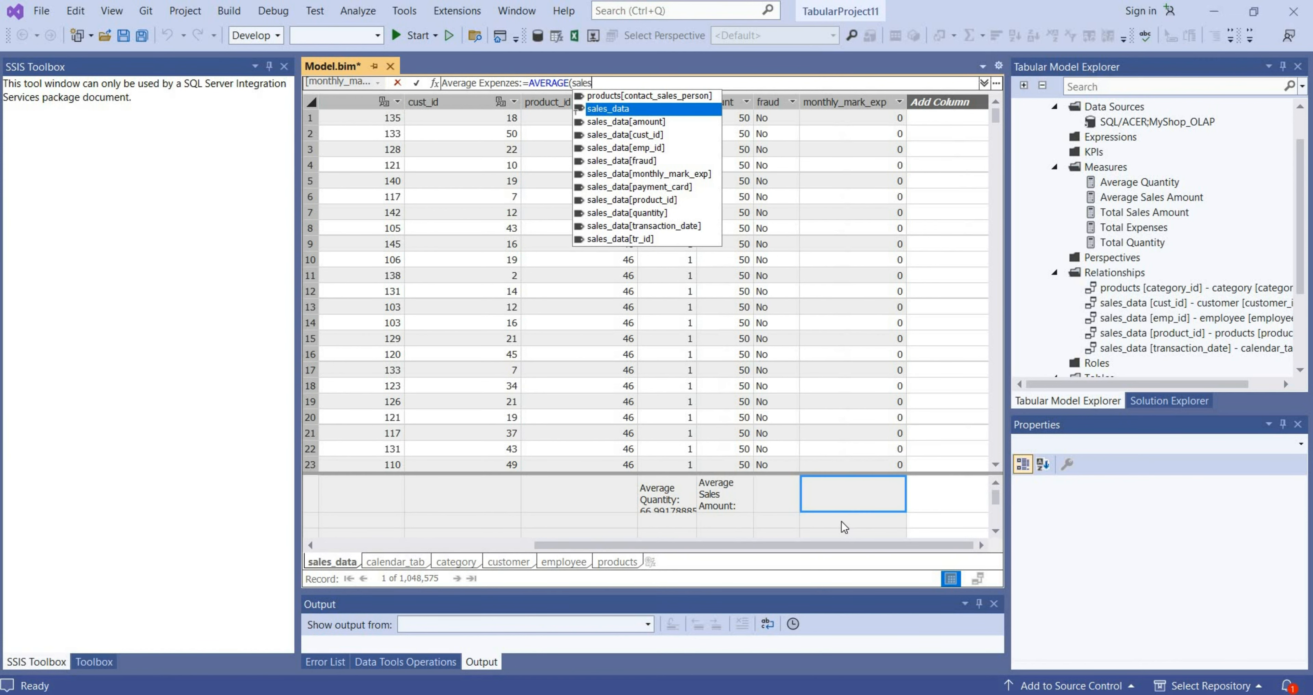
{"action": "key", "text": "Down"}
{"action": "key", "text": "Down"}
{"action": "key", "text": "Down"}
{"action": "key", "text": "Down"}
{"action": "key", "text": "Down"}
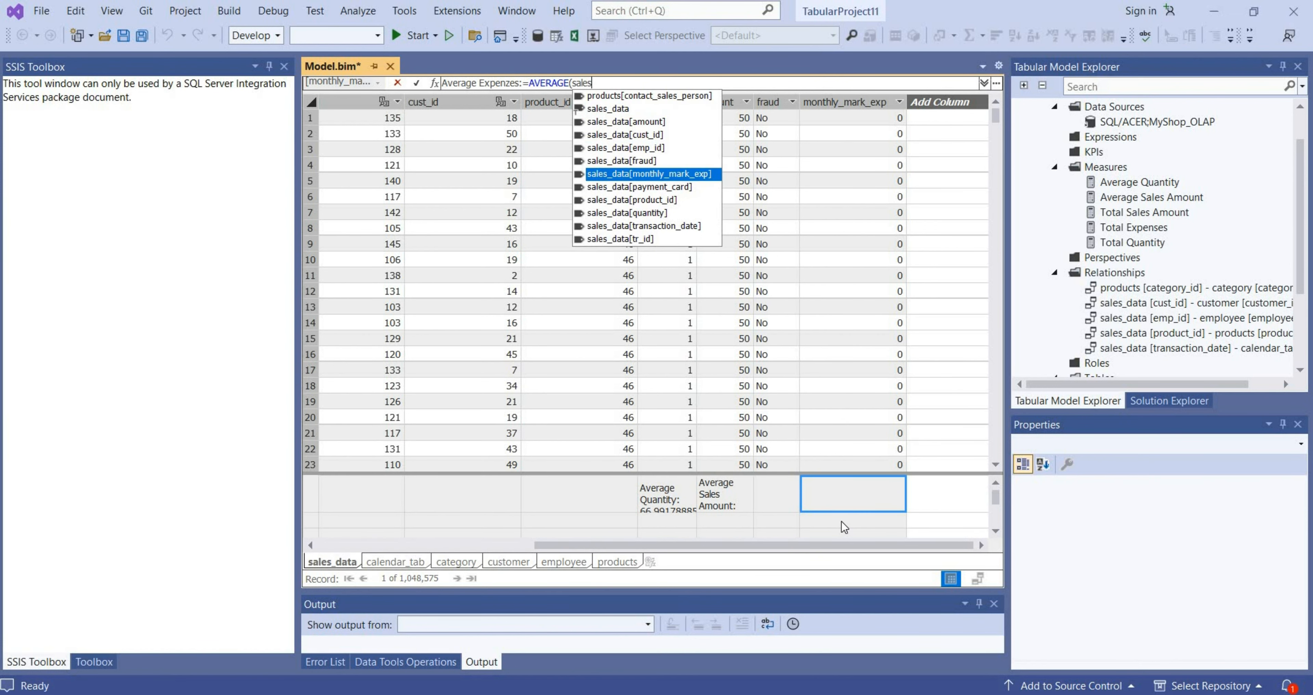
{"action": "key", "text": "Tab"}
{"action": "key", "text": "Return"}
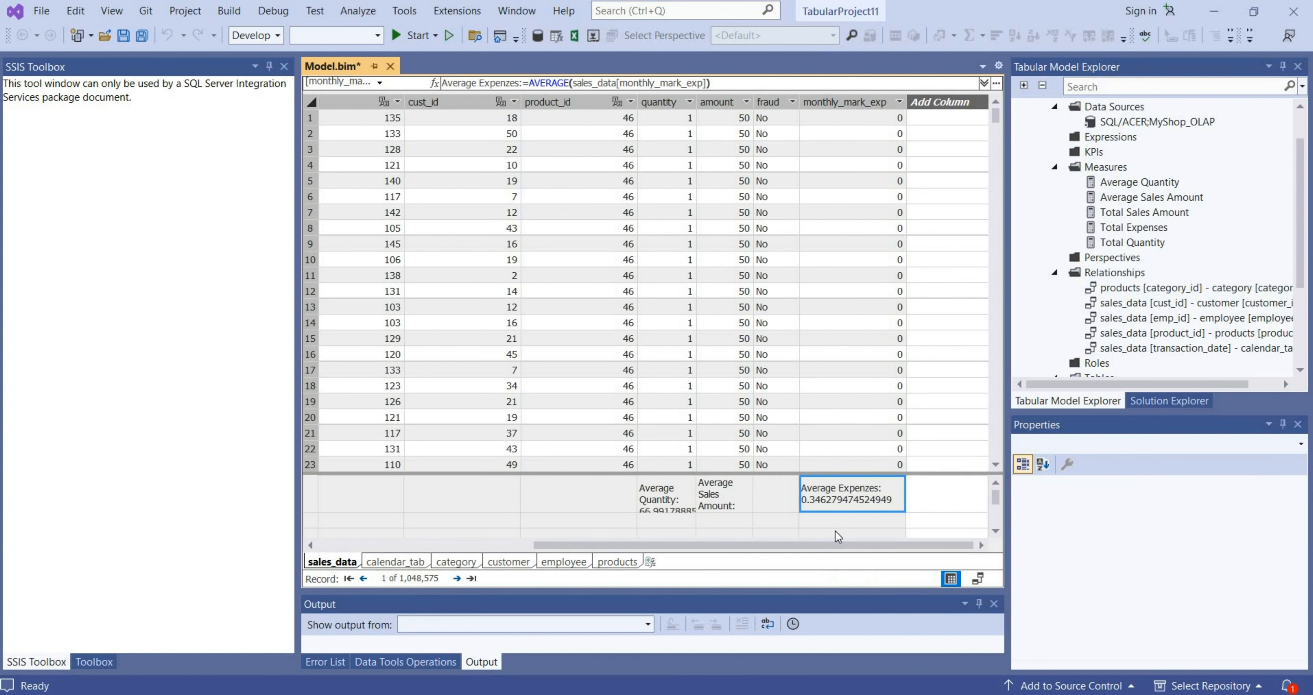
{"action": "left_click", "coordinate": [735, 505]}
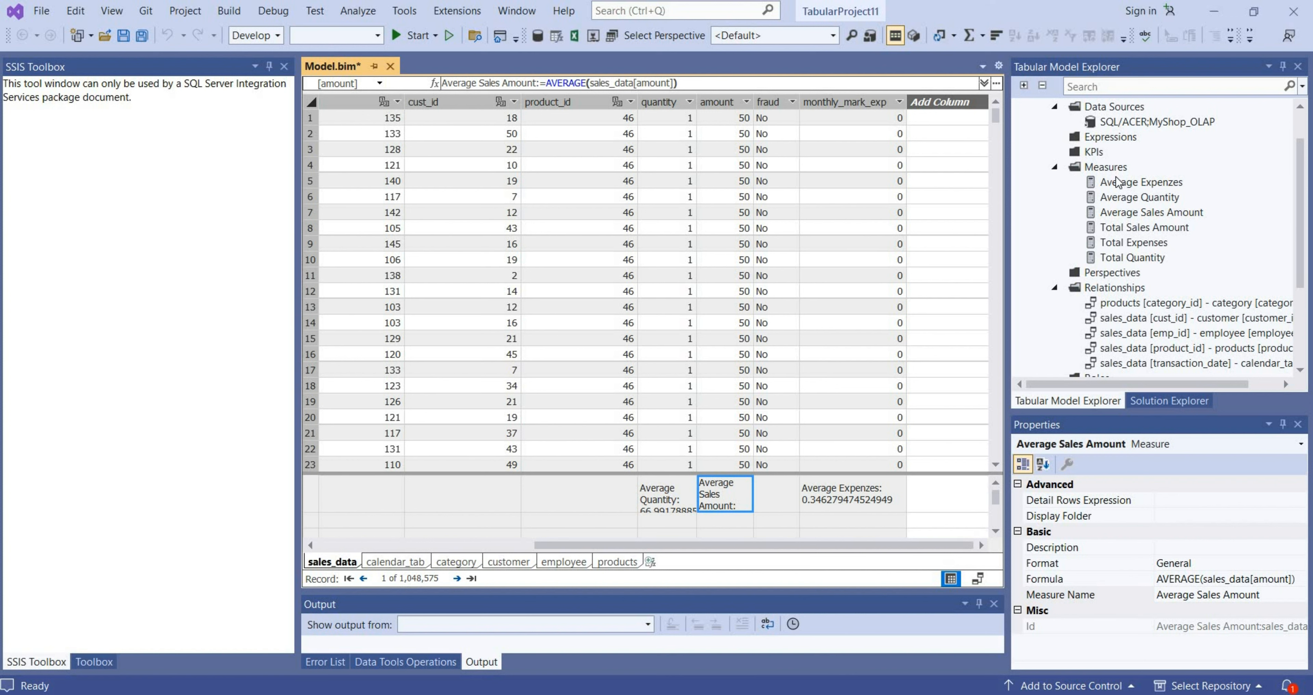
{"action": "left_click", "coordinate": [1109, 165]}
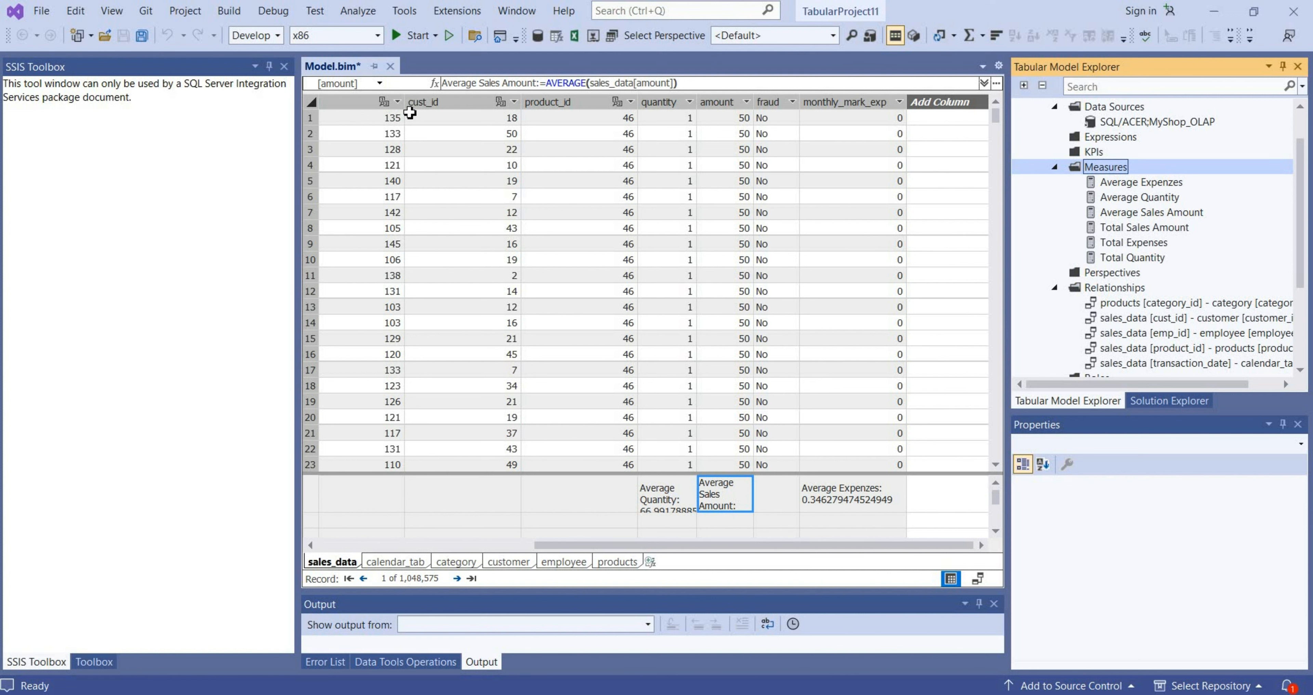
{"action": "left_click", "coordinate": [224, 14]}
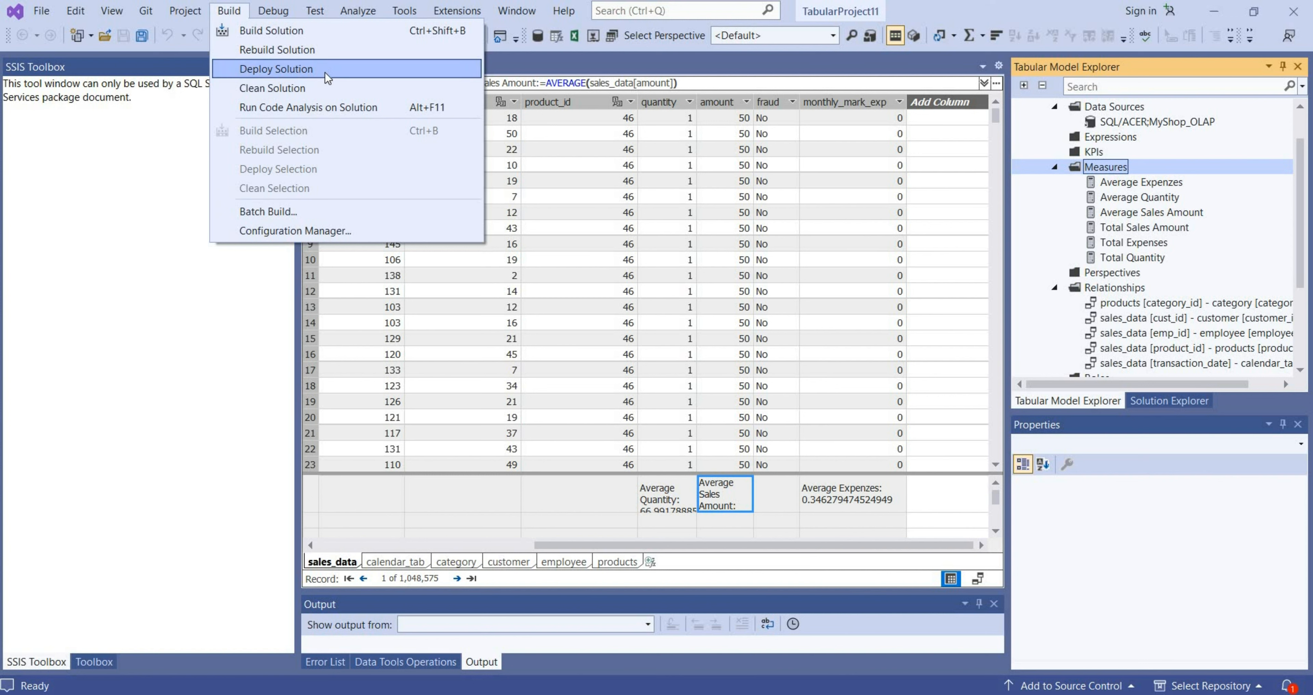
{"action": "left_click", "coordinate": [941, 115]}
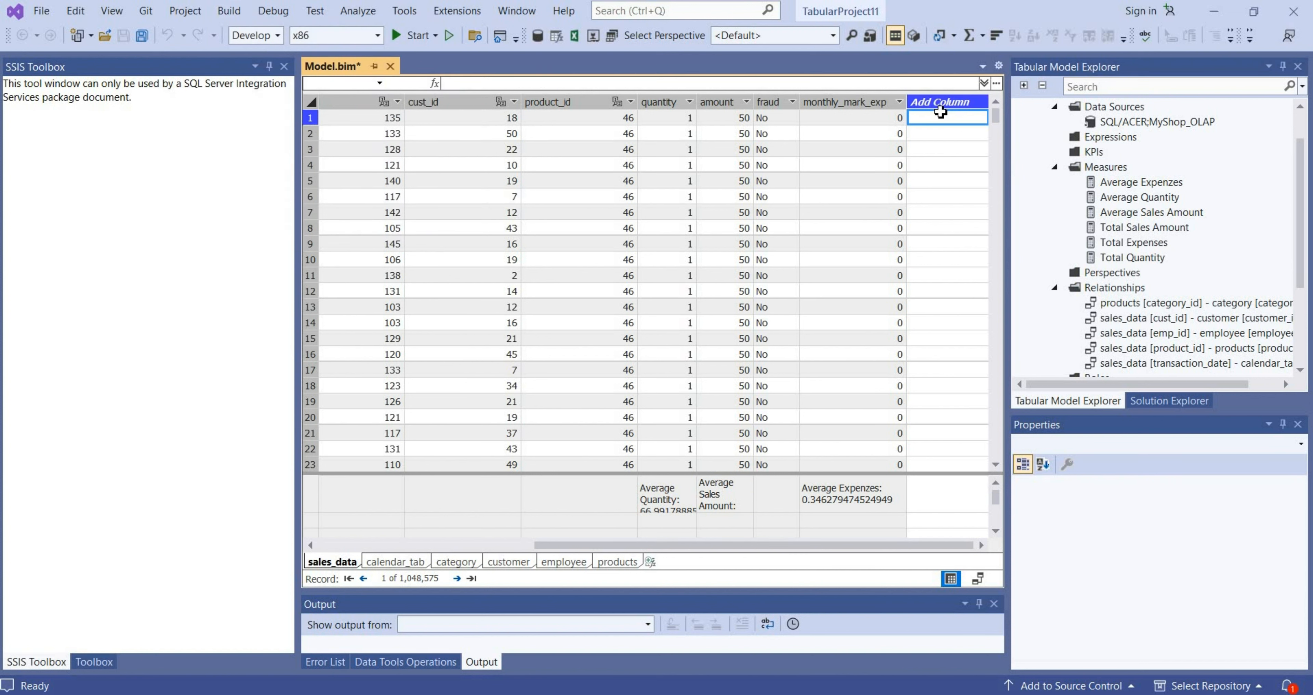
- Hide the payment_card column of the sales_data table from client tools
{"action": "left_click_drag", "start_coordinate": [734, 545], "coordinate": [531, 532]}
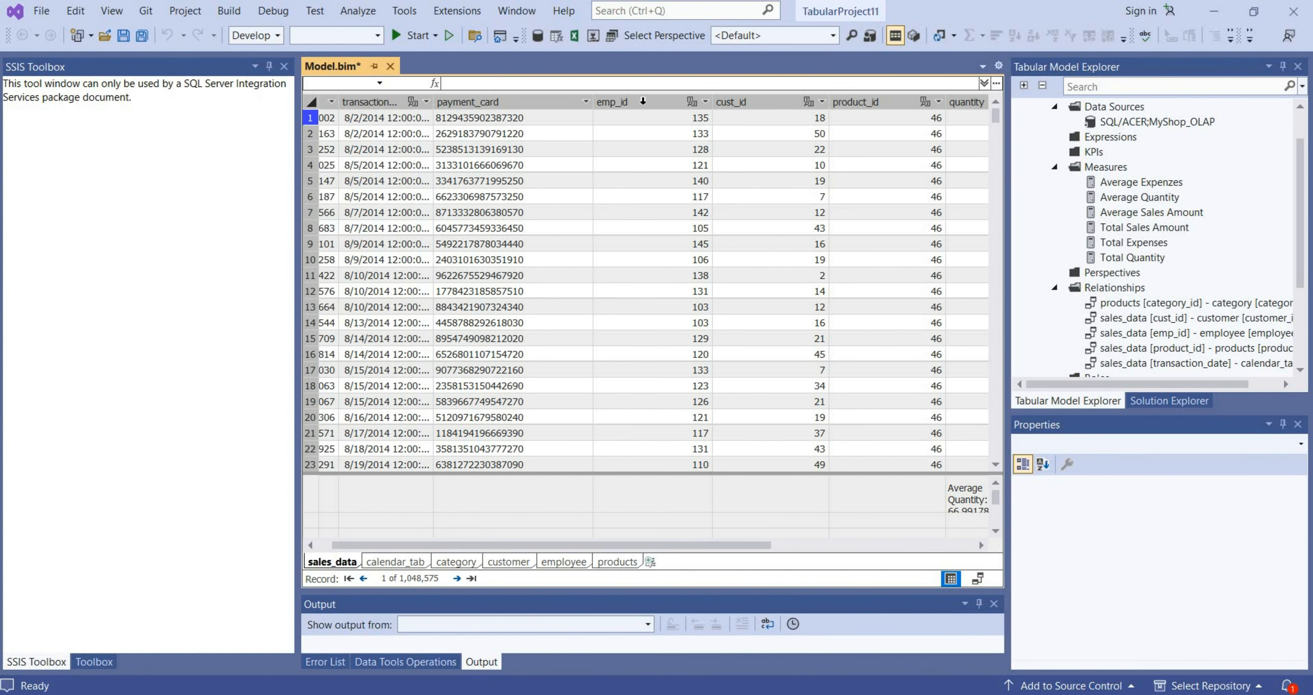
{"action": "right_click", "coordinate": [531, 103]}
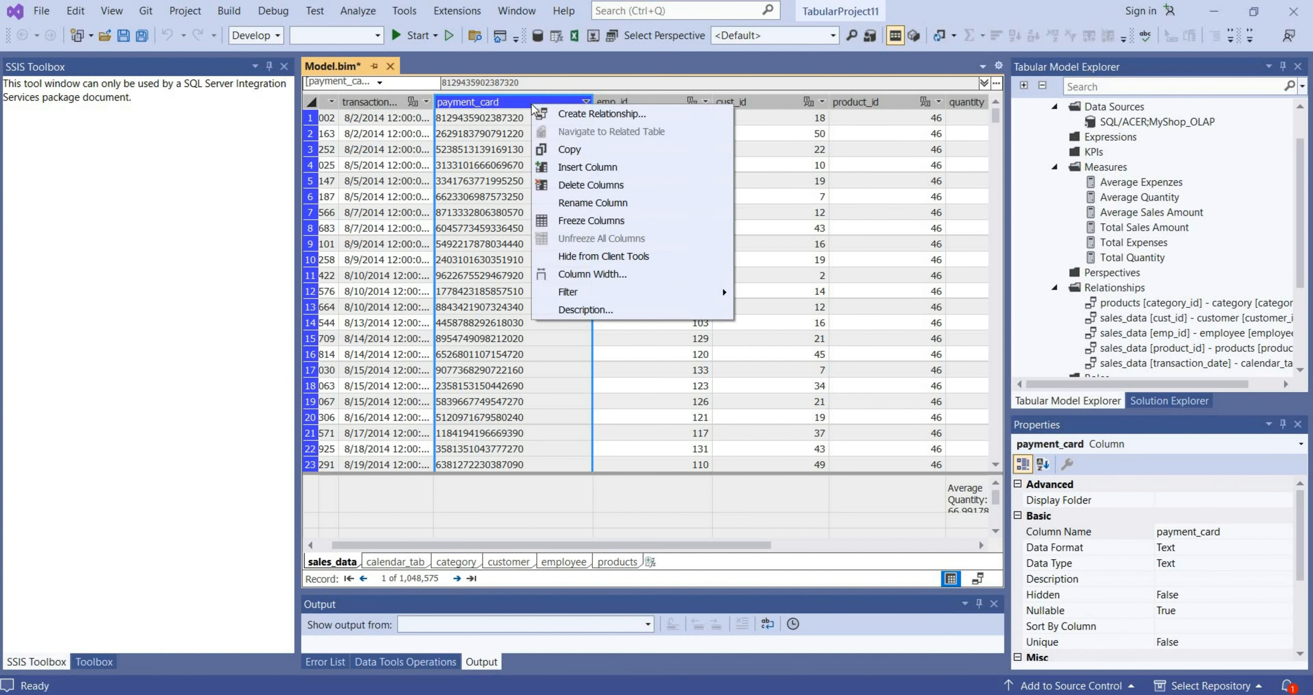
{"action": "left_click", "coordinate": [660, 258]}
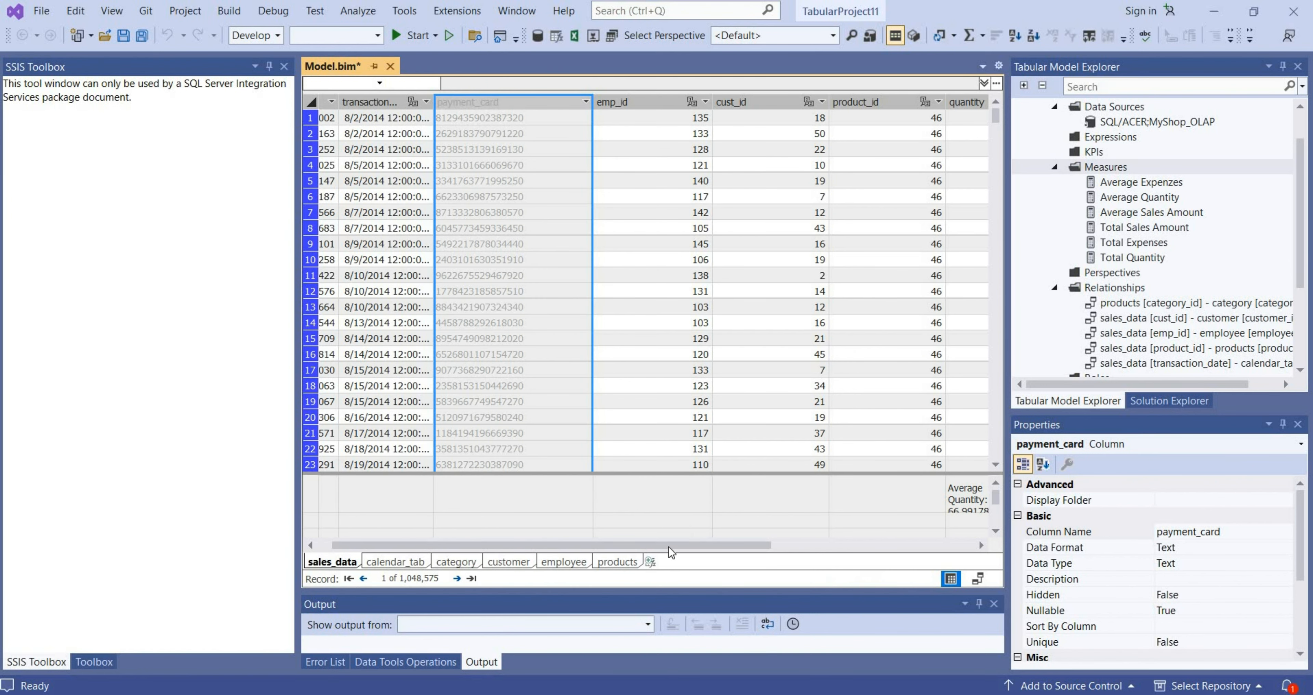
{"action": "left_click_drag", "start_coordinate": [668, 548], "coordinate": [566, 525]}
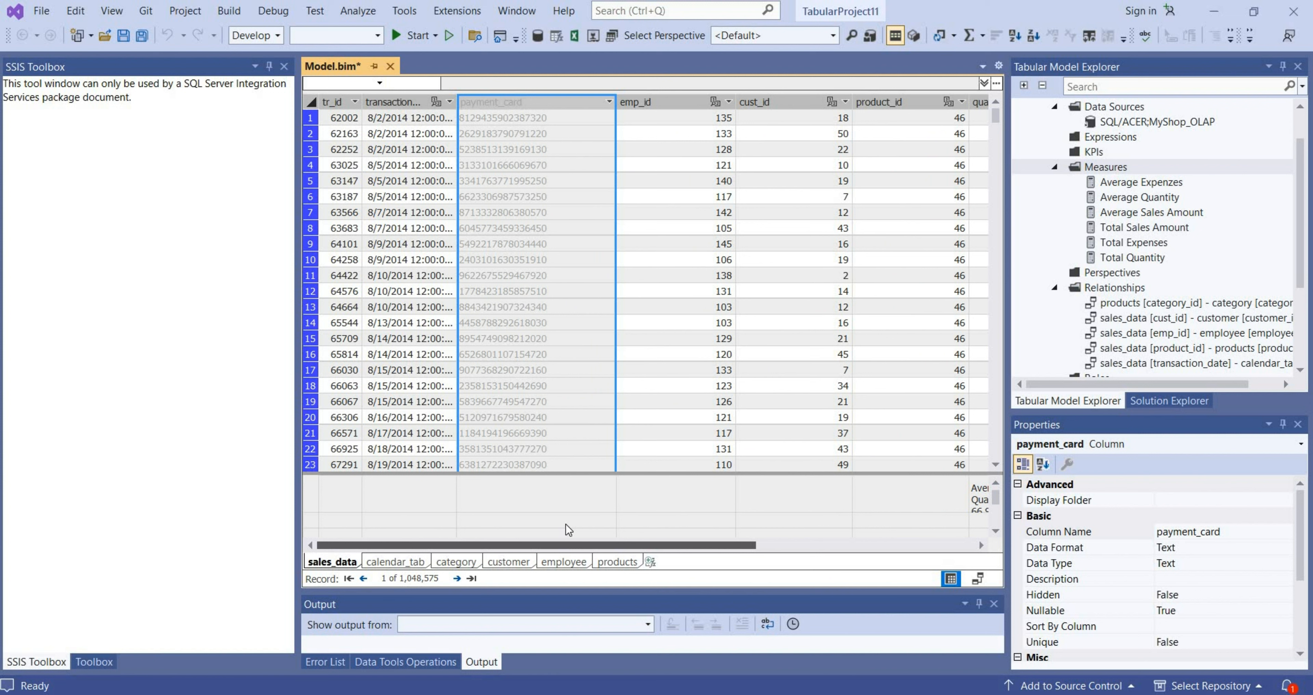
- Rearrange the sales_data, products, category, customer and calendar_tab tables in the model's diagram view, and return to the data grid
{"action": "left_click", "coordinate": [229, 10]}
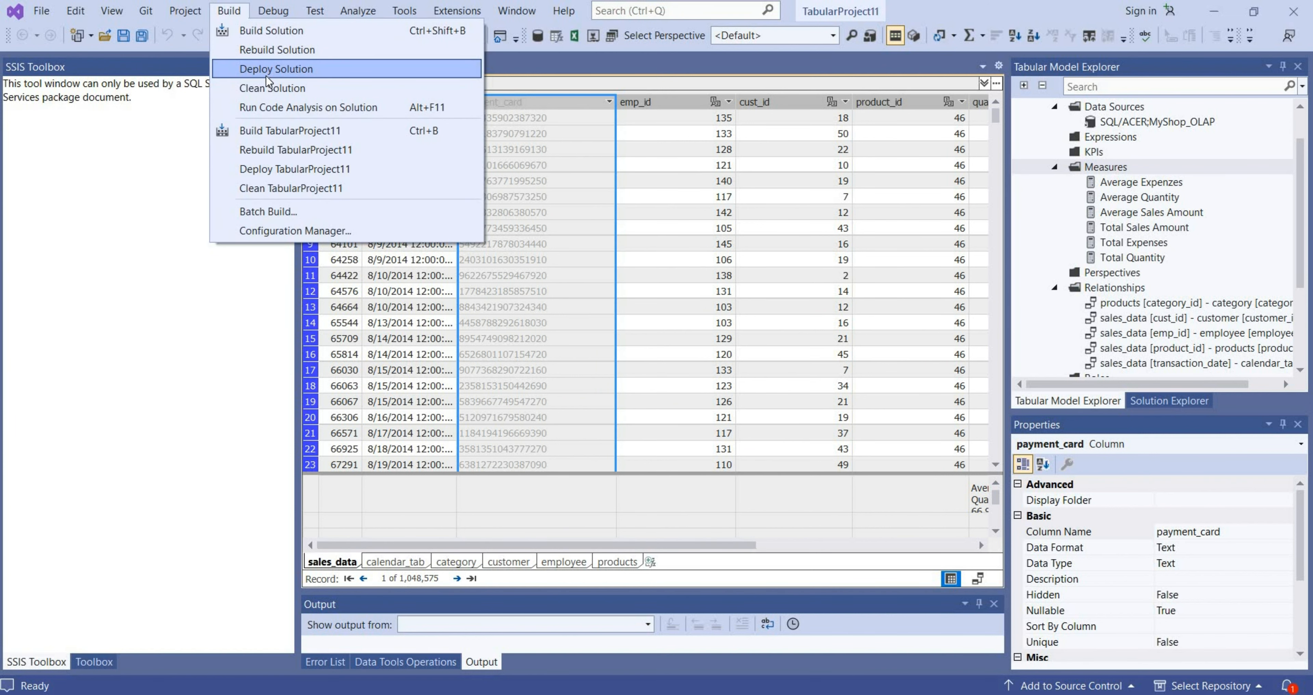
{"action": "left_click", "coordinate": [977, 579]}
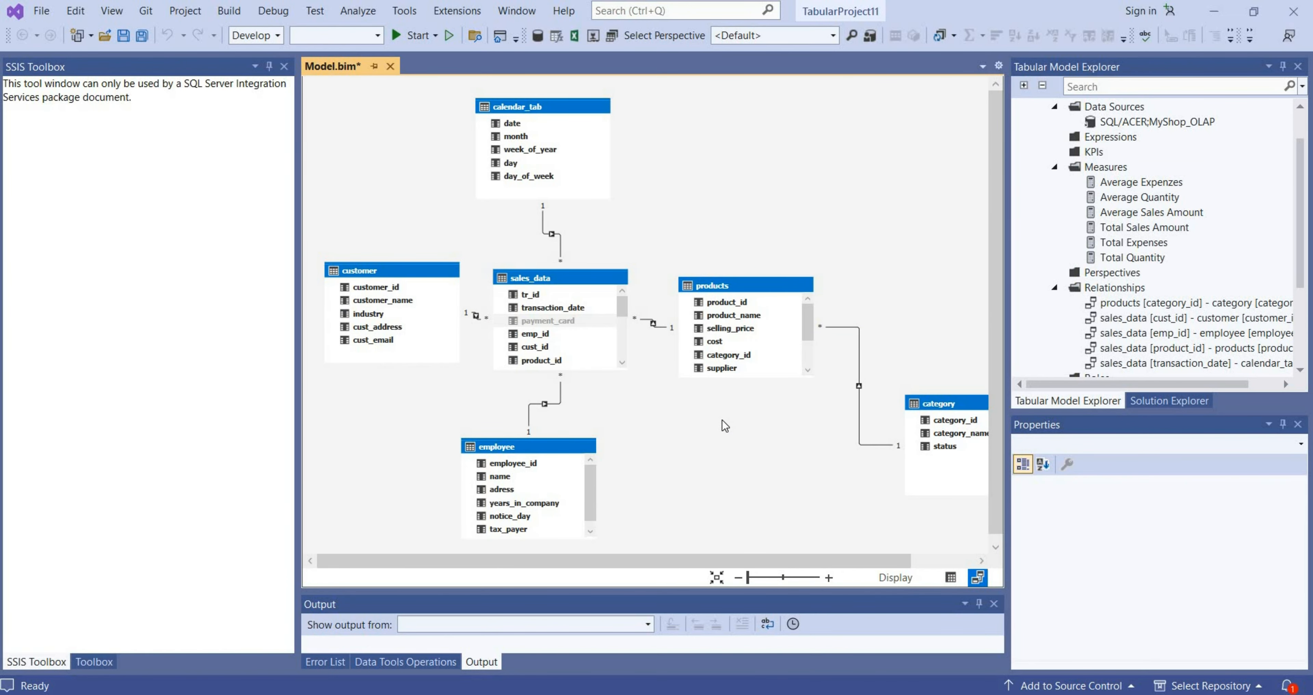
{"action": "left_click_drag", "start_coordinate": [611, 278], "coordinate": [764, 261]}
{"action": "left_click", "coordinate": [911, 425]}
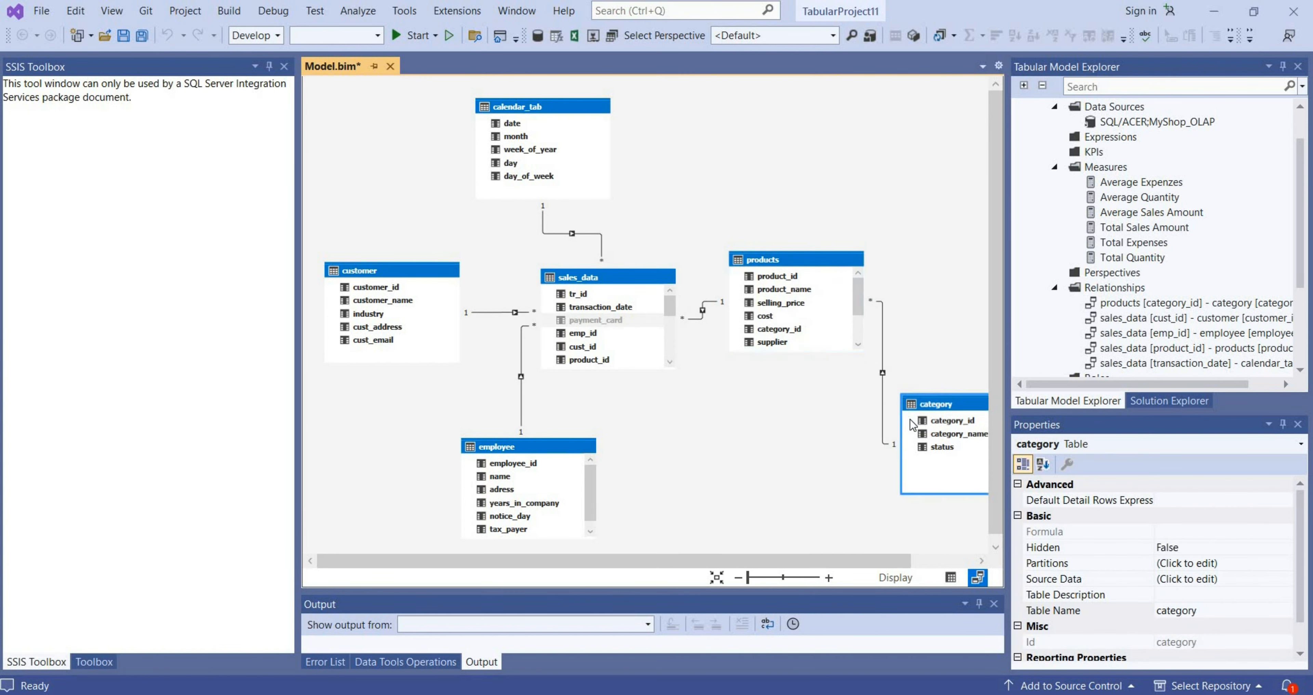
{"action": "left_click_drag", "start_coordinate": [911, 424], "coordinate": [856, 446]}
{"action": "left_click_drag", "start_coordinate": [447, 271], "coordinate": [447, 231]}
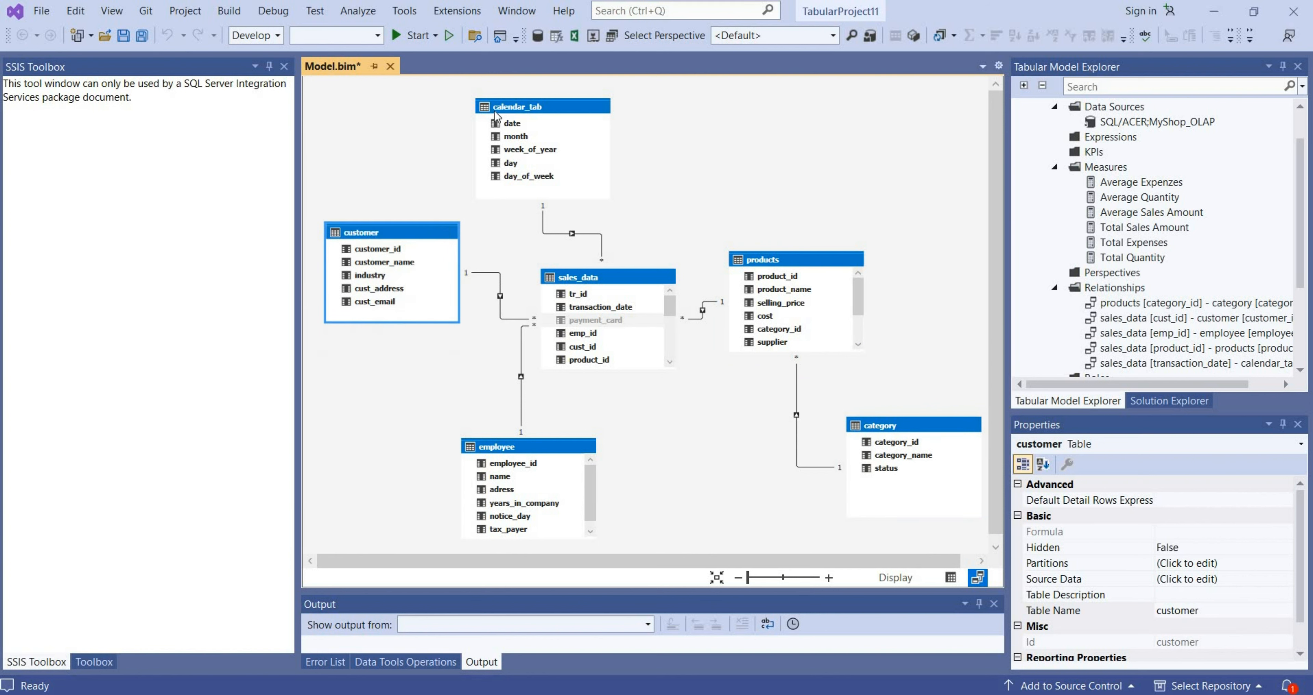
{"action": "left_click_drag", "start_coordinate": [494, 111], "coordinate": [541, 112]}
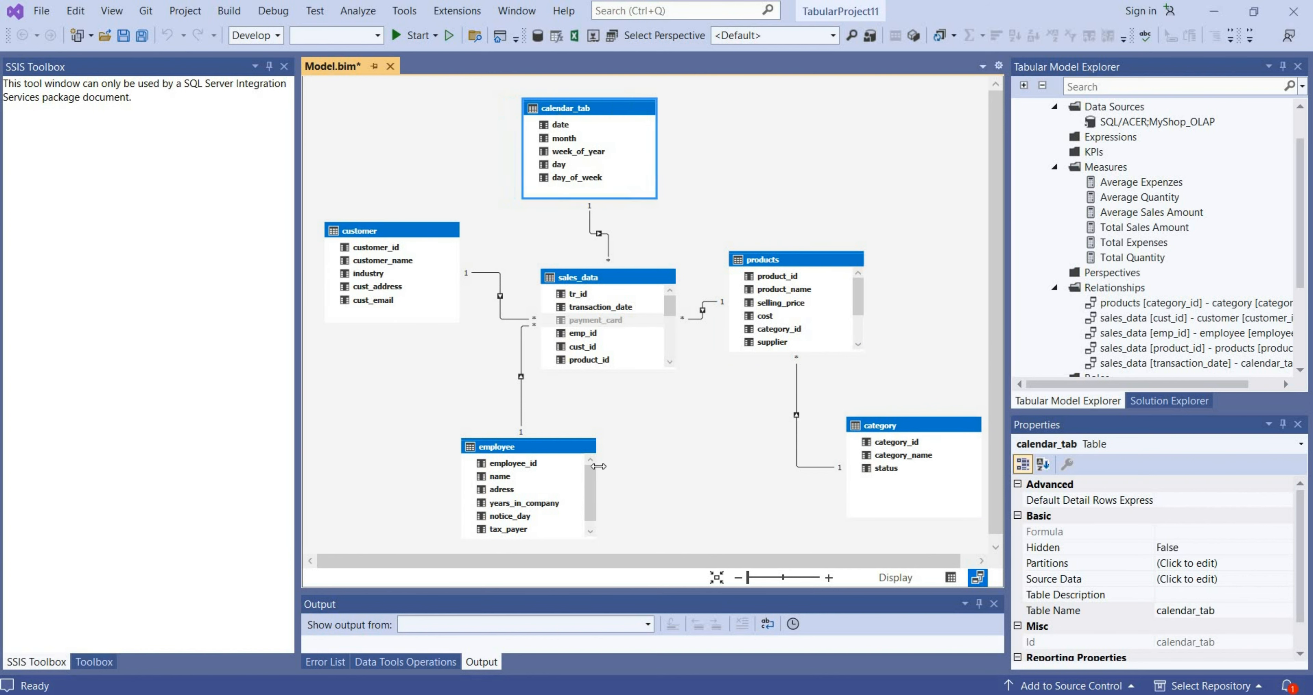
{"action": "left_click", "coordinate": [951, 578]}
- Switch to SQL Server Management Studio and expand the Databases folder of the Analysis Server to examine its existing databases
{"action": "left_click", "coordinate": [229, 10]}
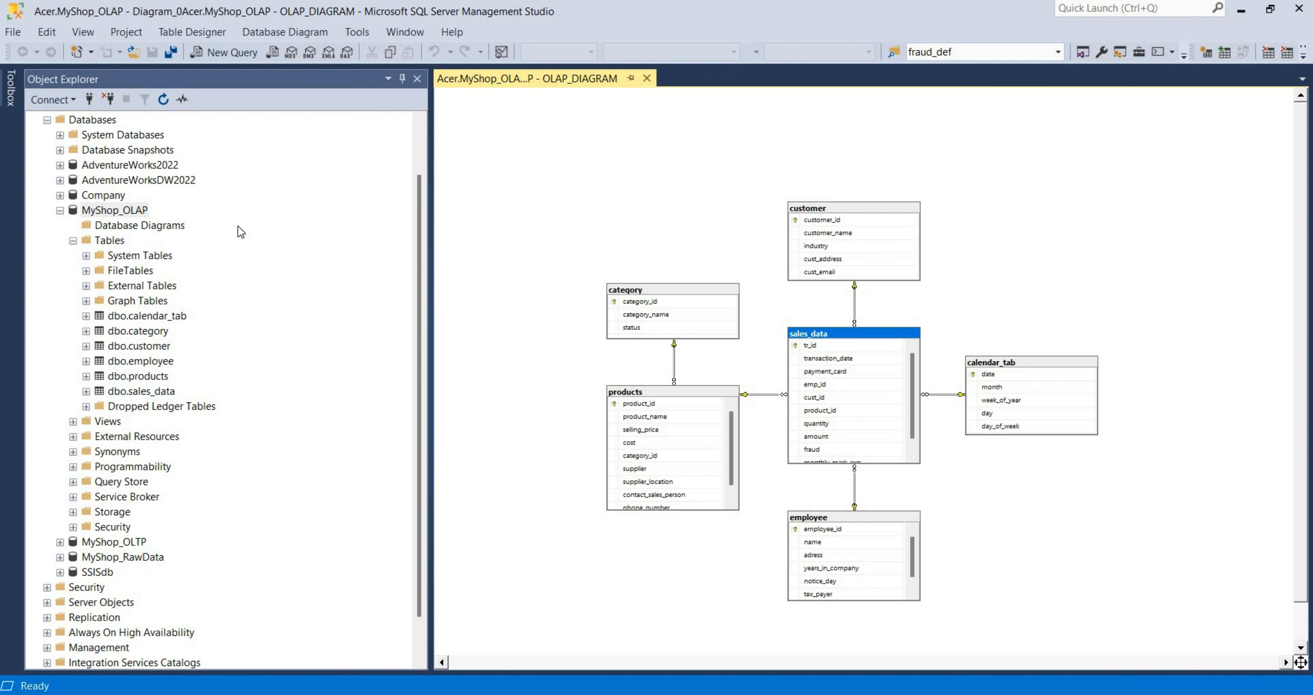
{"action": "scroll", "coordinate": [241, 232], "scroll_direction": "up", "scroll_amount": 2}
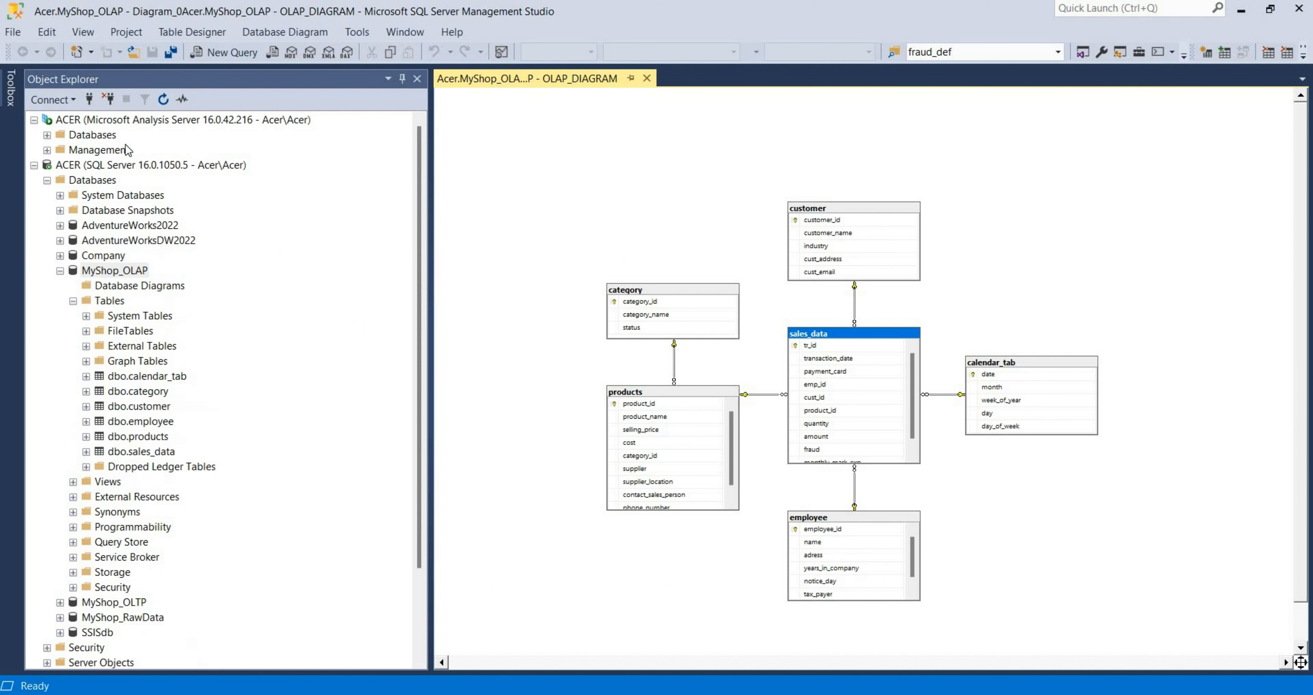
{"action": "left_click", "coordinate": [88, 120]}
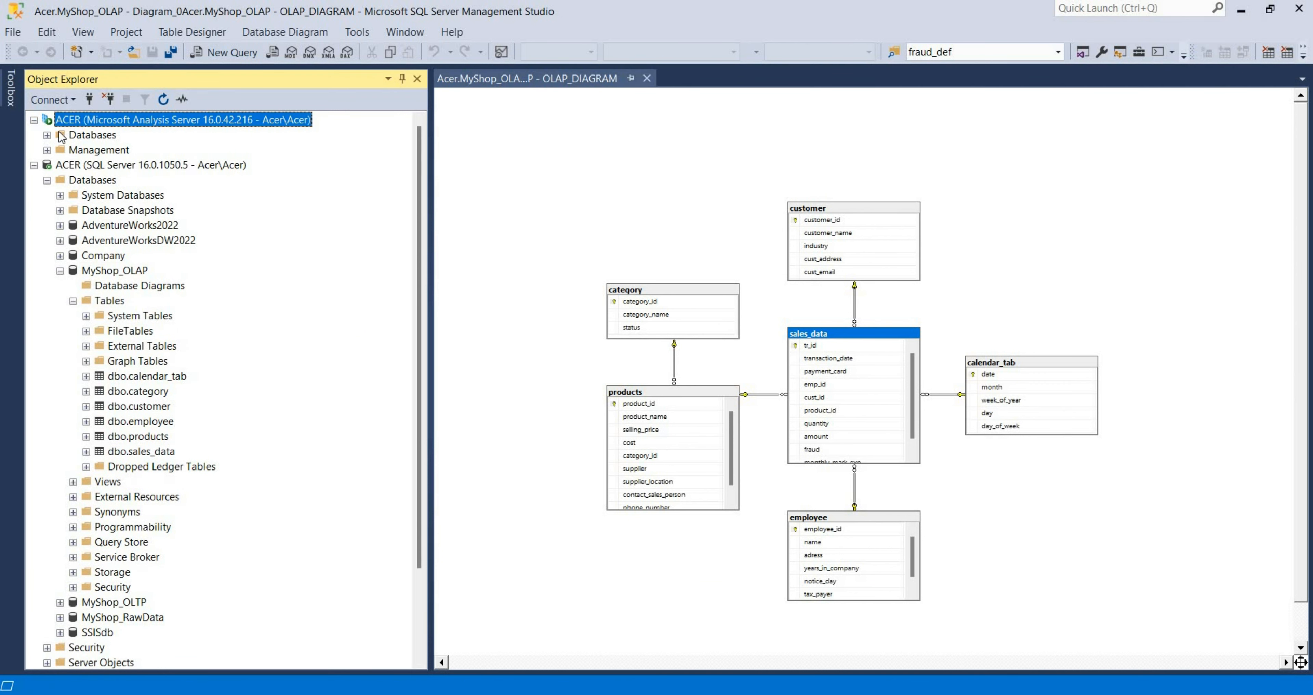
{"action": "left_click", "coordinate": [47, 135]}
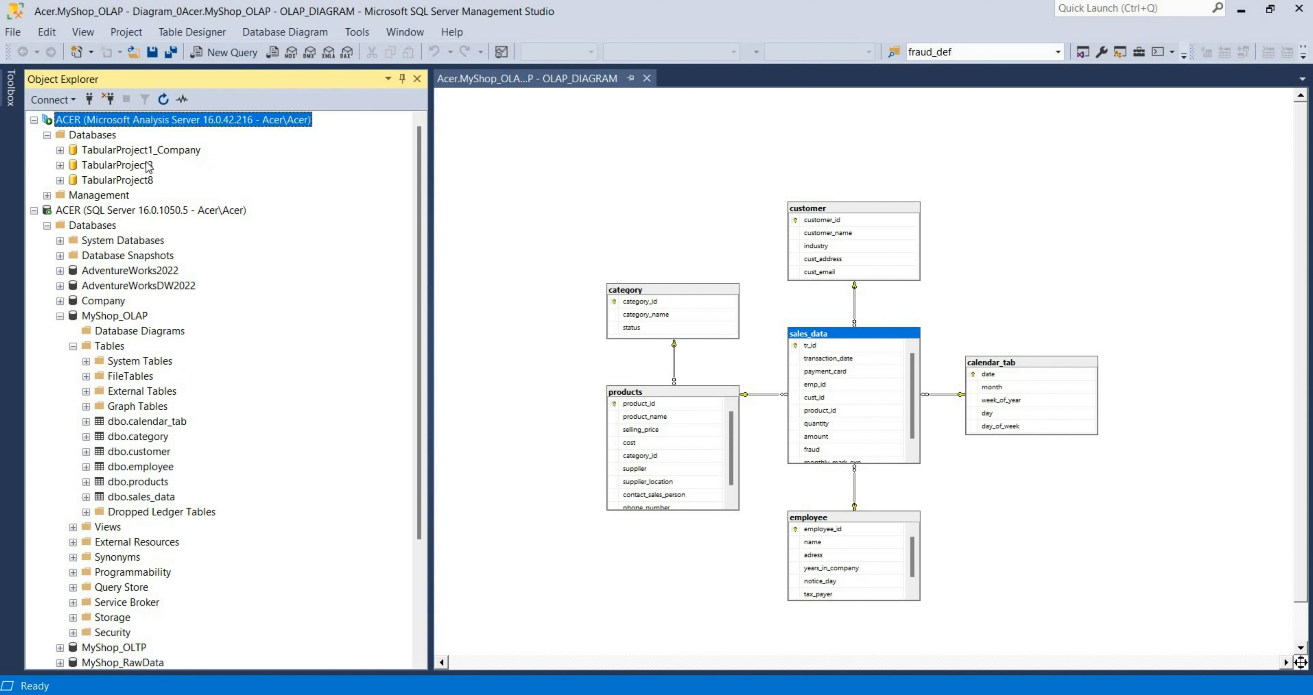
- Switch back to Visual Studio and deploy the TabularProject11 solution
{"action": "key", "text": "alt+Tab"}
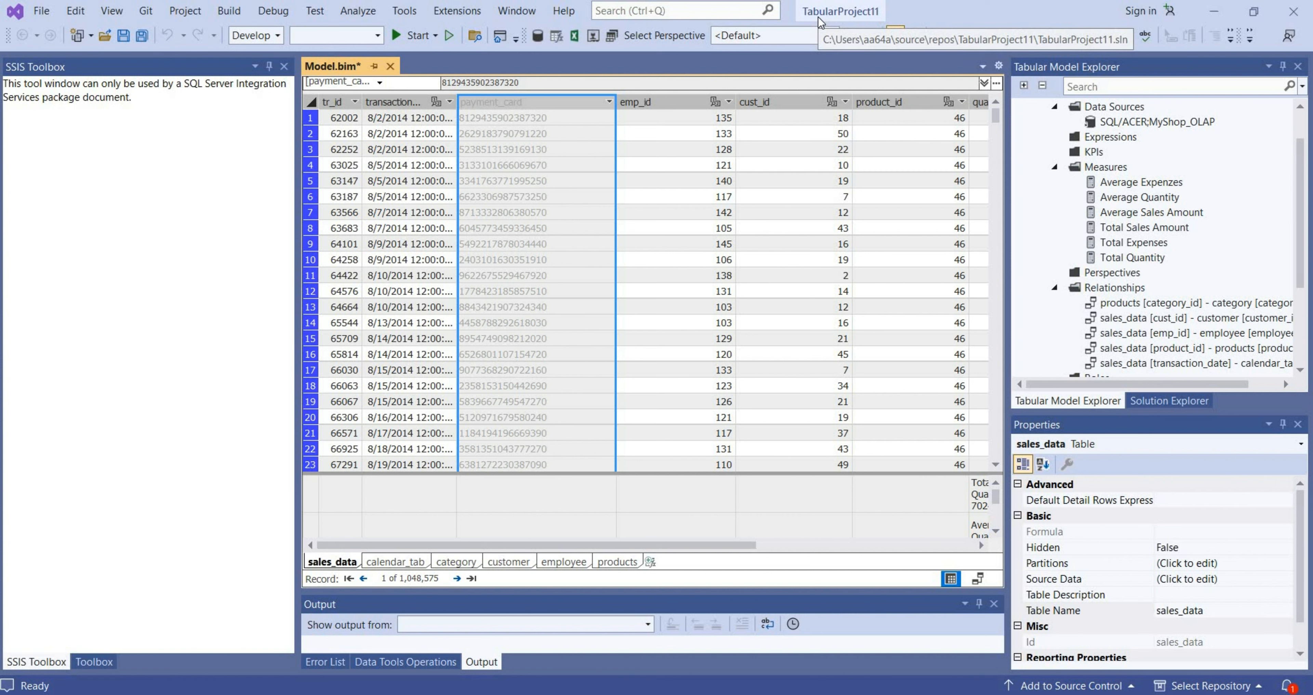
{"action": "left_click", "coordinate": [231, 12]}
{"action": "left_click", "coordinate": [266, 71]}
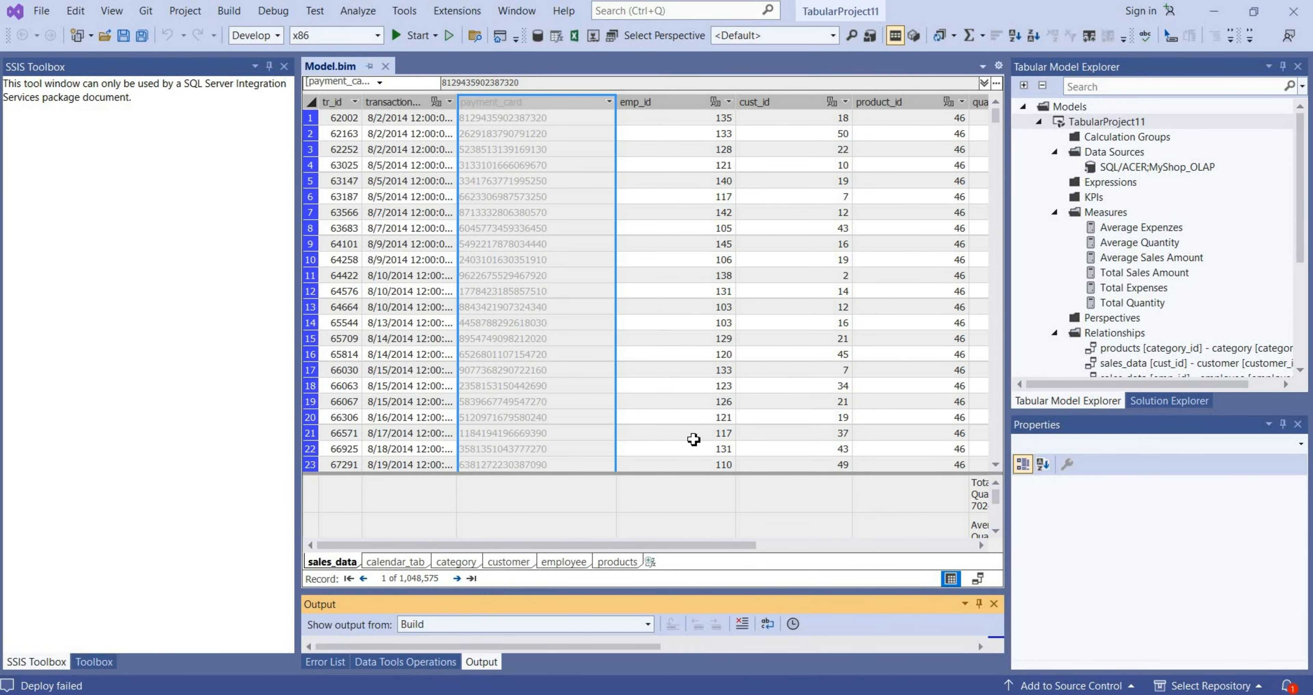
- Switch to SQL Server Management Studio, refresh the Analysis Server's Databases folder and select TabularProject11
{"action": "key", "text": "alt+Tab"}
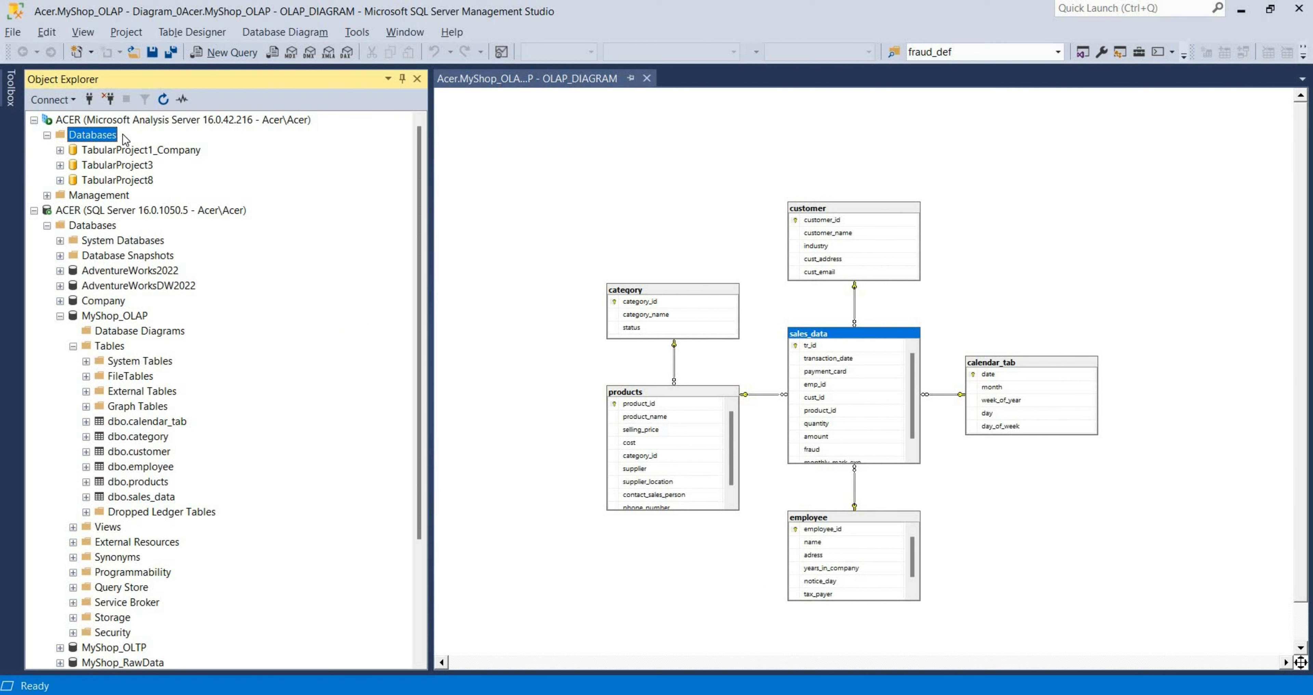
{"action": "right_click", "coordinate": [104, 141]}
{"action": "left_click", "coordinate": [188, 244]}
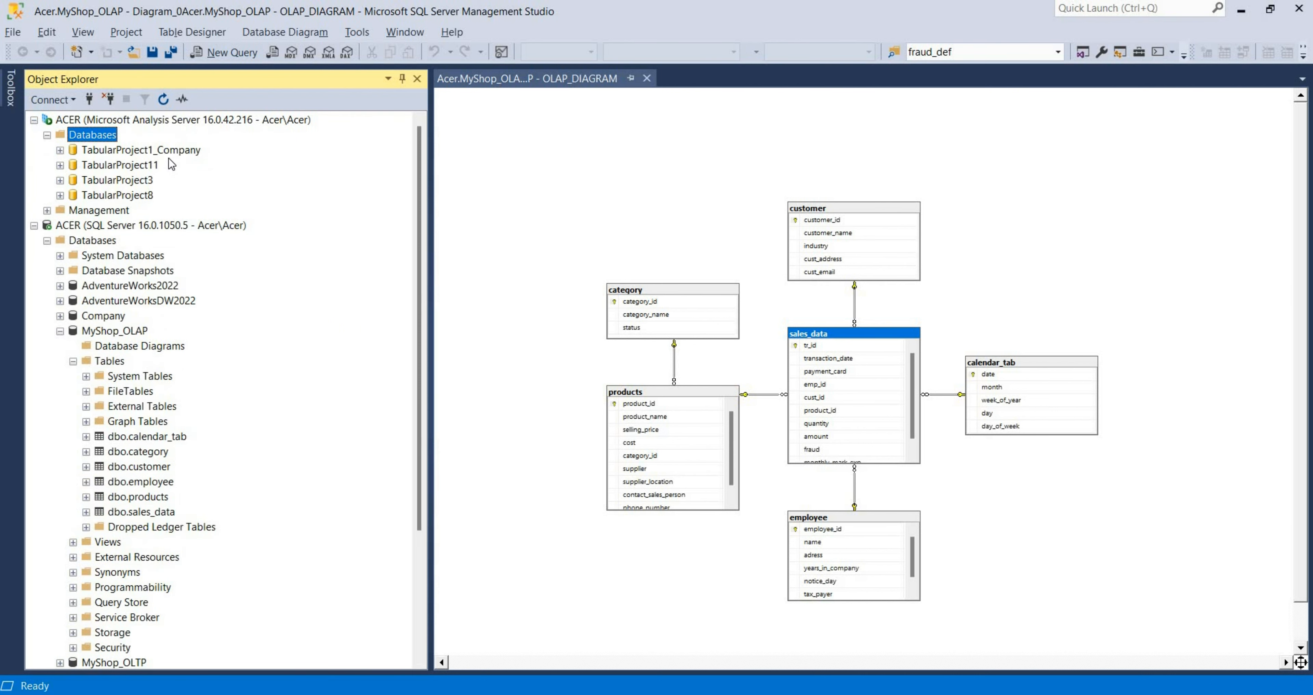
{"action": "left_click", "coordinate": [148, 165]}
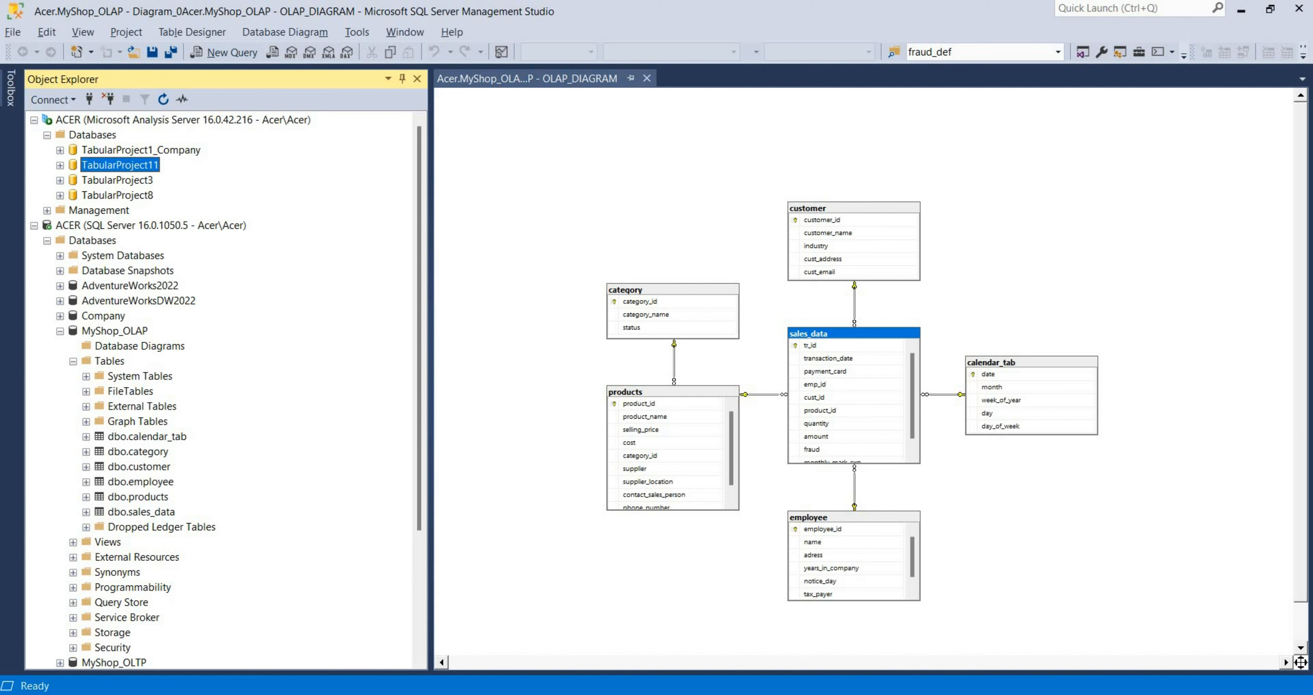
- Expand TabularProject11 and its Tables folder on the Analysis Server to examine the deployed tables
{"action": "key", "text": "alt+Tab"}
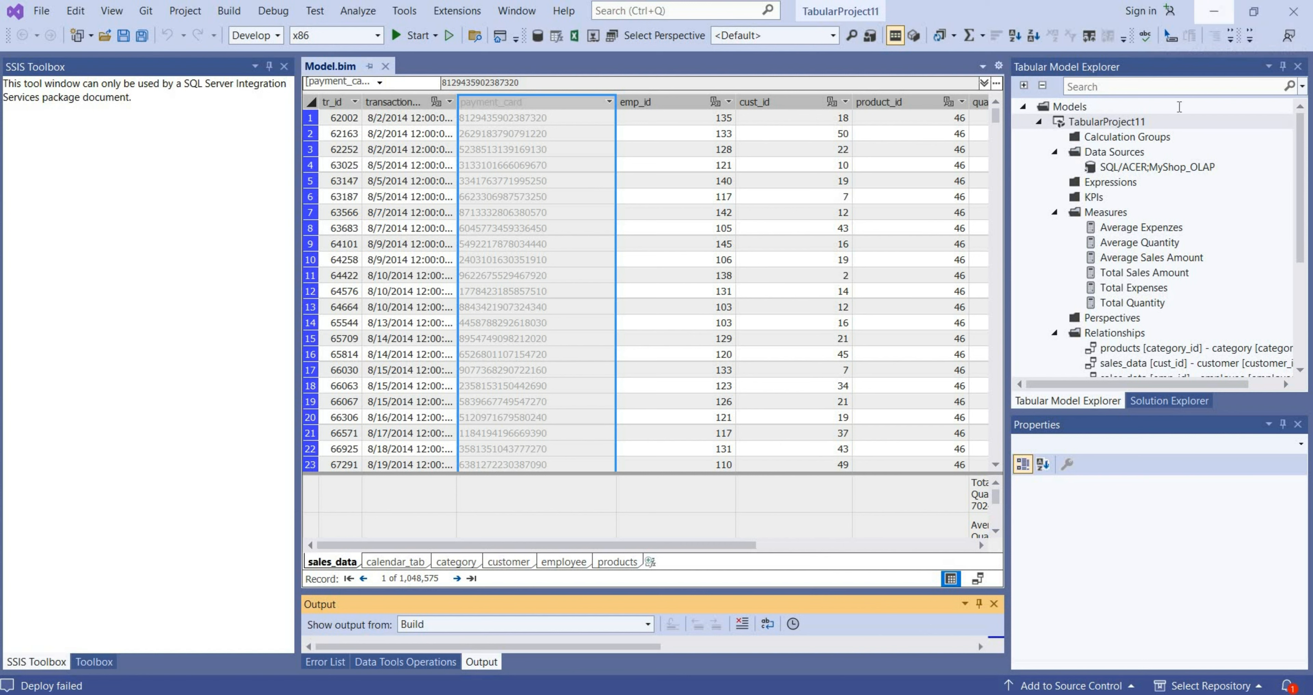
{"action": "key", "text": "alt+Tab"}
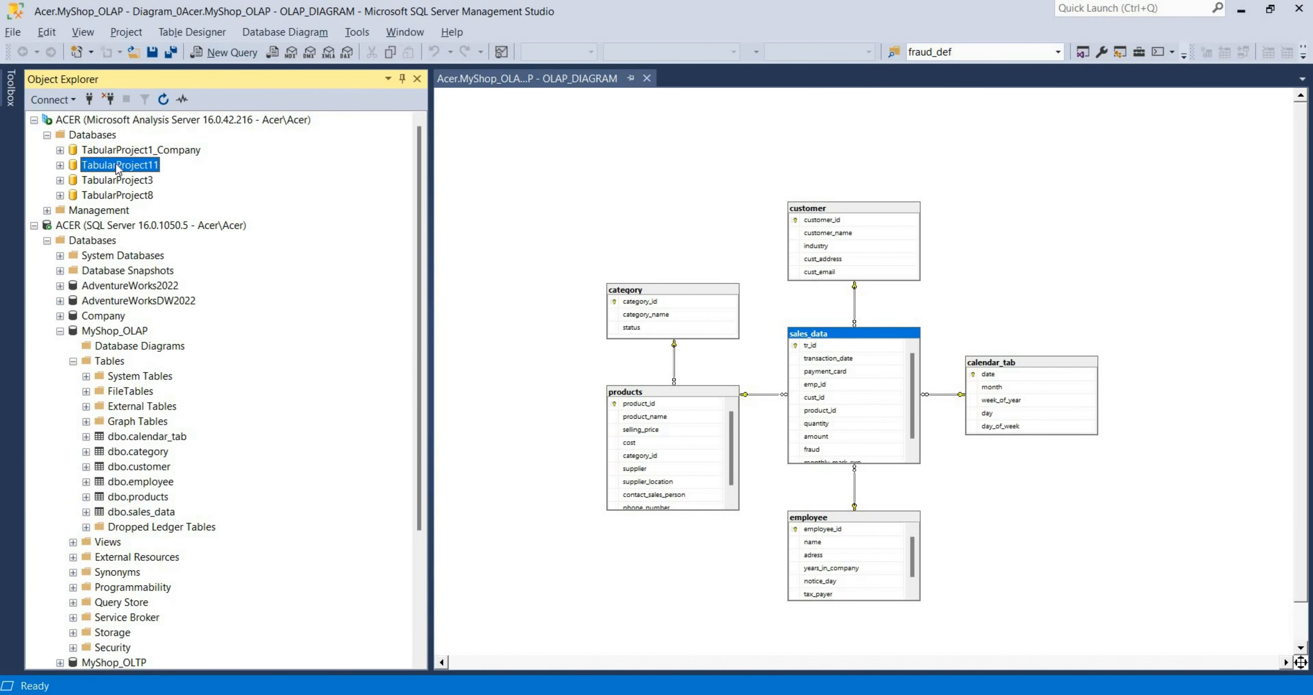
{"action": "left_click", "coordinate": [59, 165]}
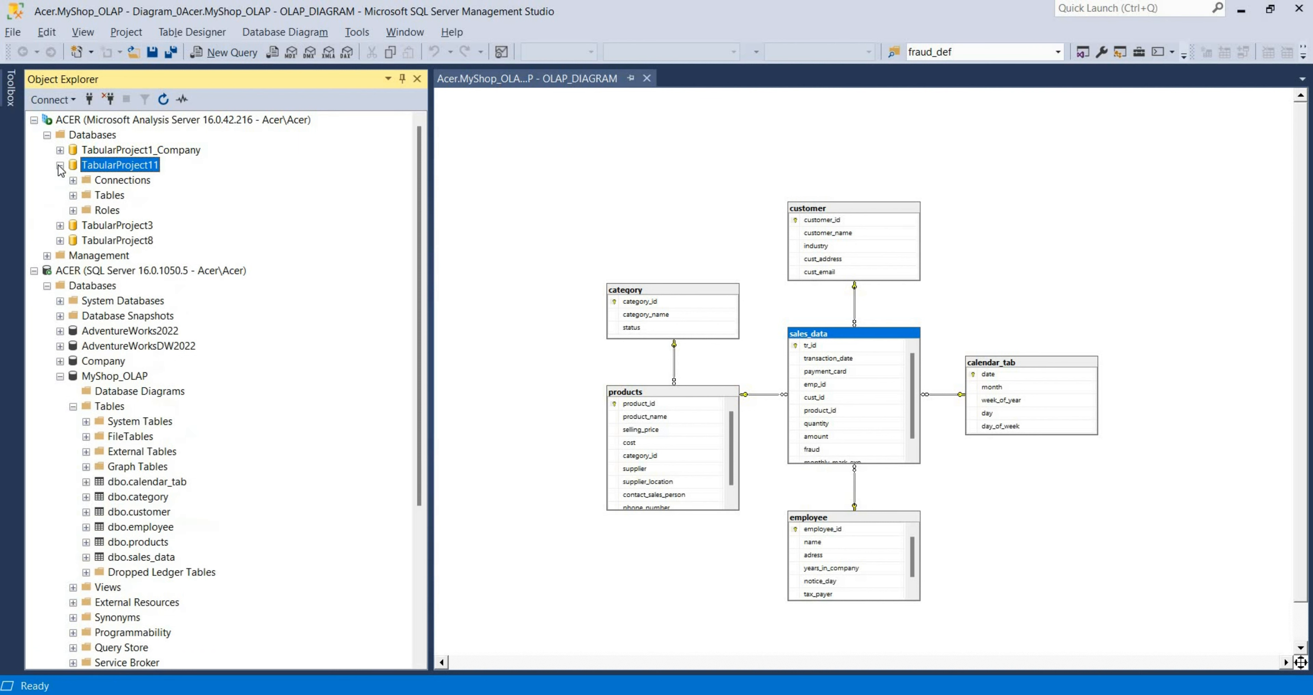
{"action": "left_click", "coordinate": [73, 195]}
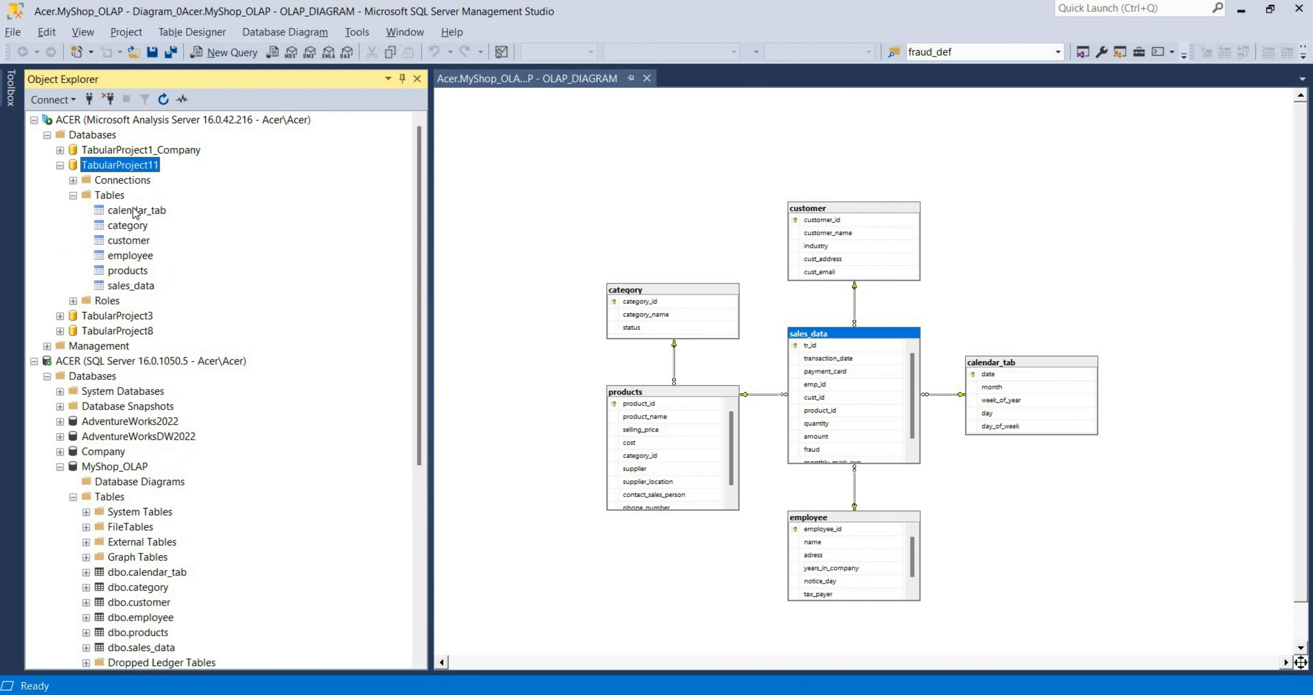
{"action": "left_click", "coordinate": [135, 211]}
{"action": "left_click", "coordinate": [145, 270]}
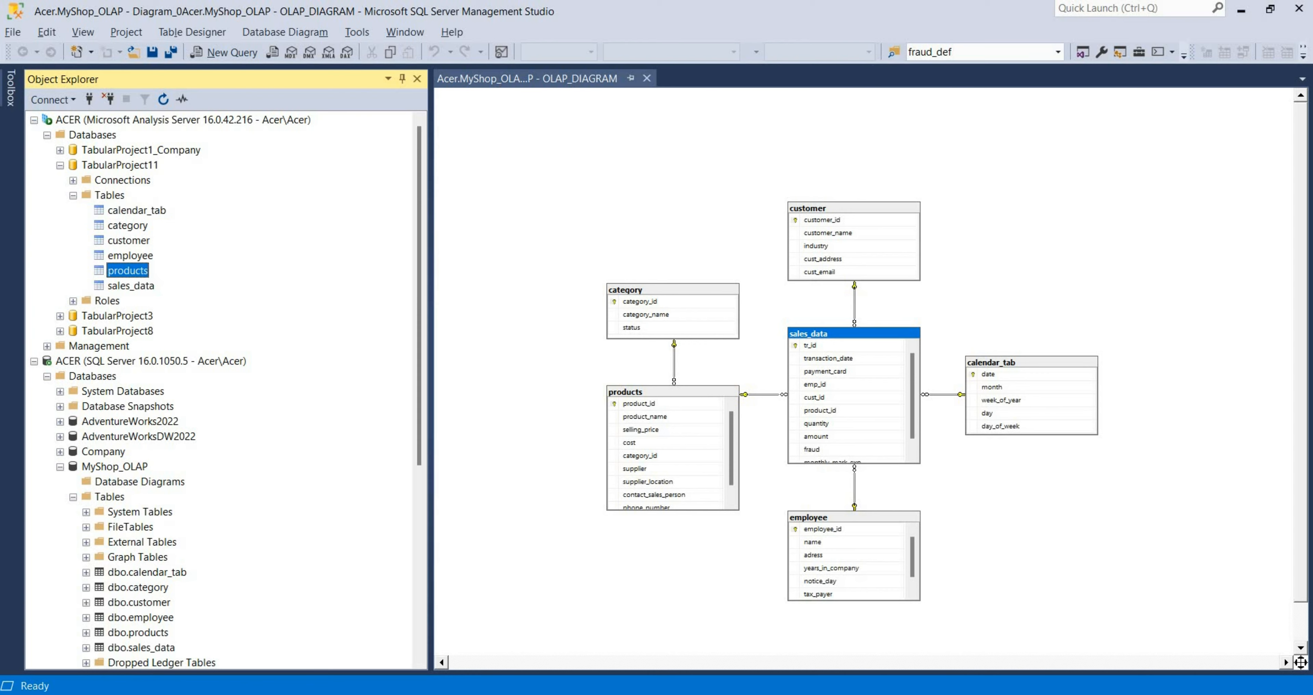
- Switch to Visual Studio and open the model with Analyze in Excel as the Current Windows User, using the default perspective
{"action": "key", "text": "alt+Tab"}
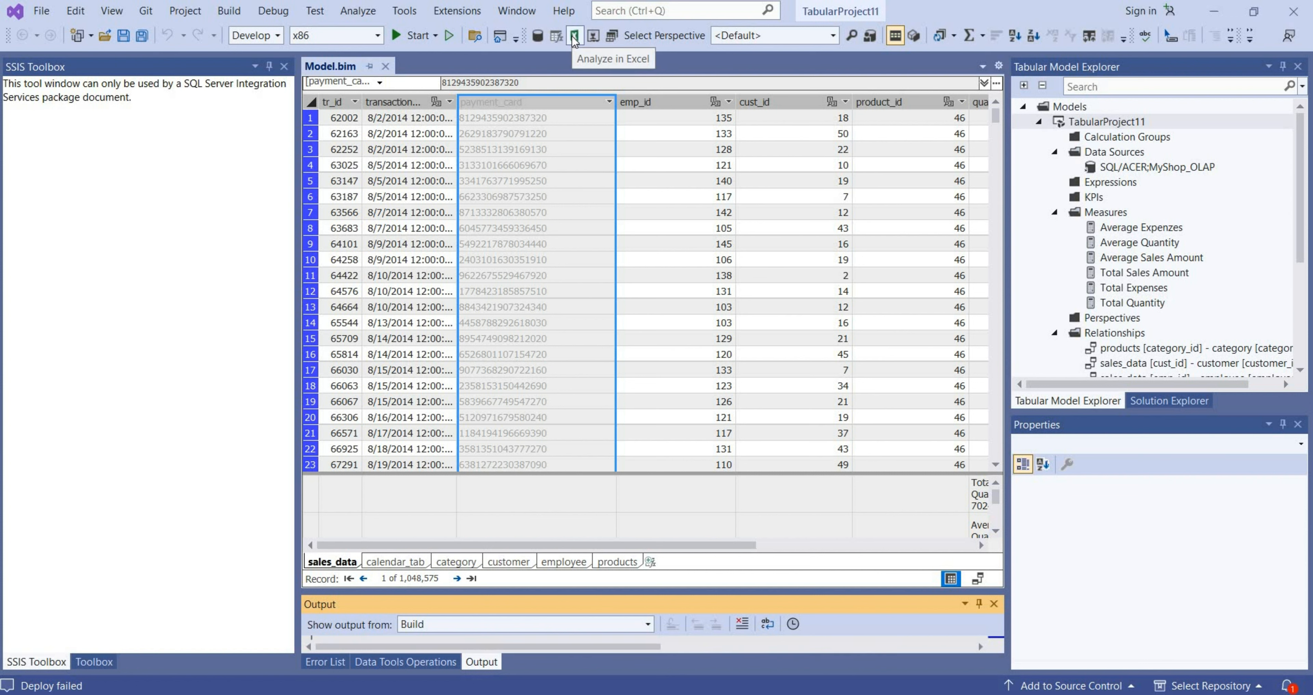
{"action": "left_click", "coordinate": [574, 37]}
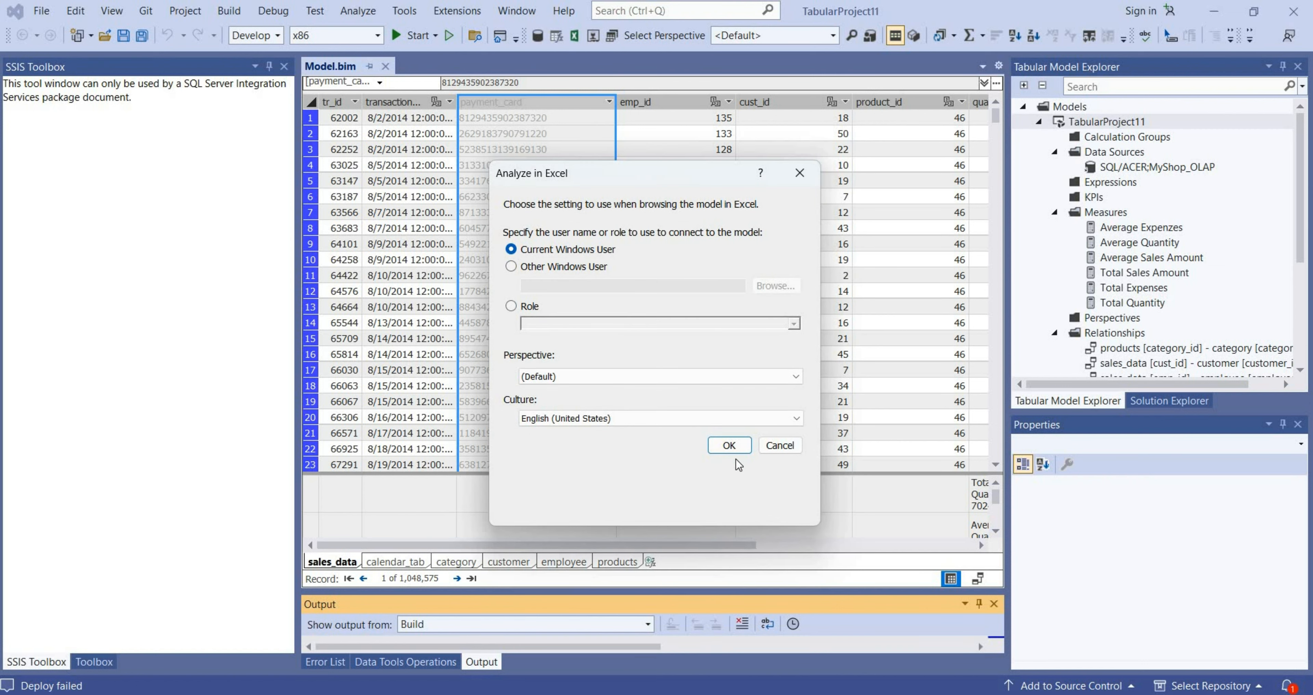
{"action": "left_click", "coordinate": [511, 306]}
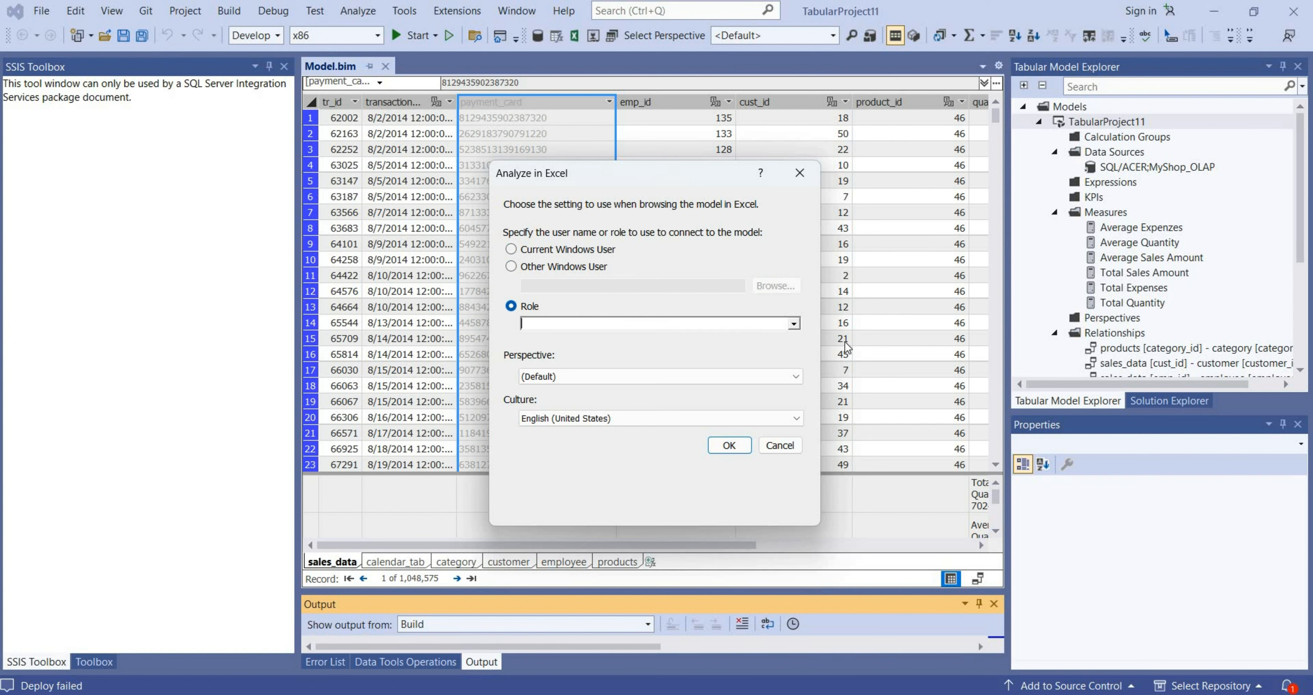
{"action": "left_click", "coordinate": [794, 323]}
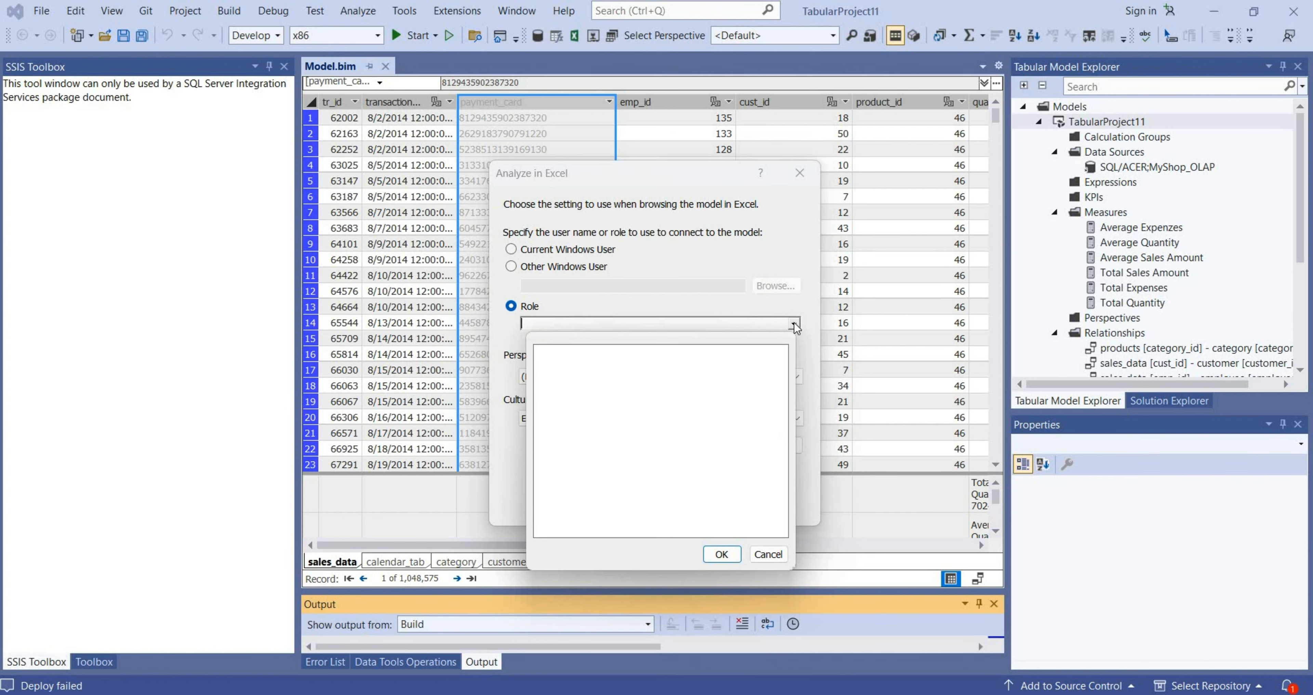
{"action": "left_click", "coordinate": [768, 555]}
{"action": "left_click", "coordinate": [510, 249]}
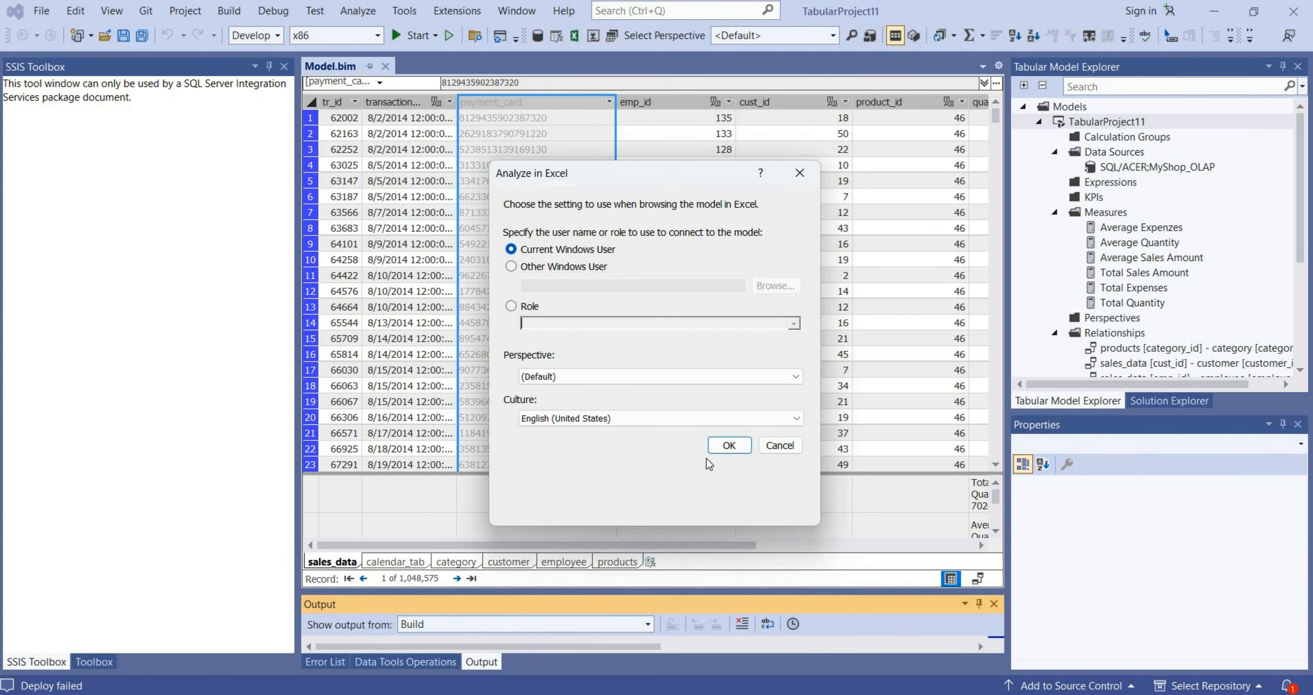
{"action": "left_click", "coordinate": [728, 446]}
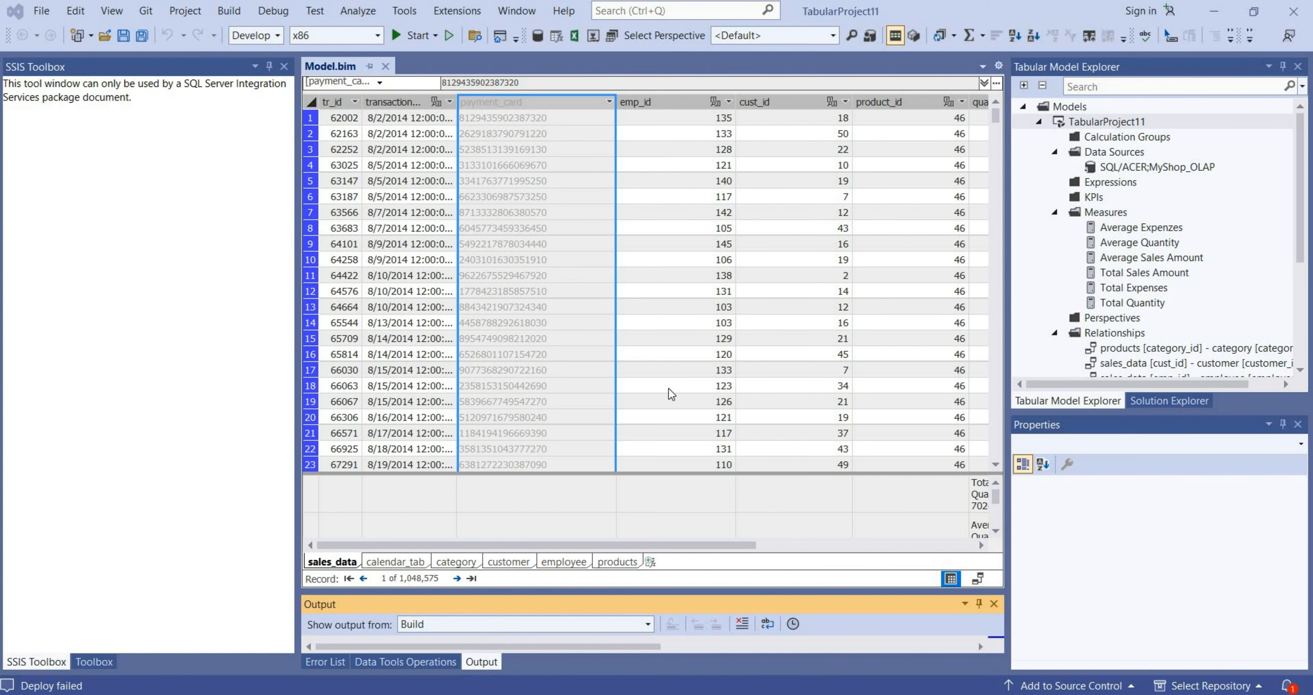
- Locate TabularProject11 on the Analysis Server in SQL Server Management Studio, and switch to the Book1 workbook in Excel
{"action": "key", "text": "alt+Tab"}
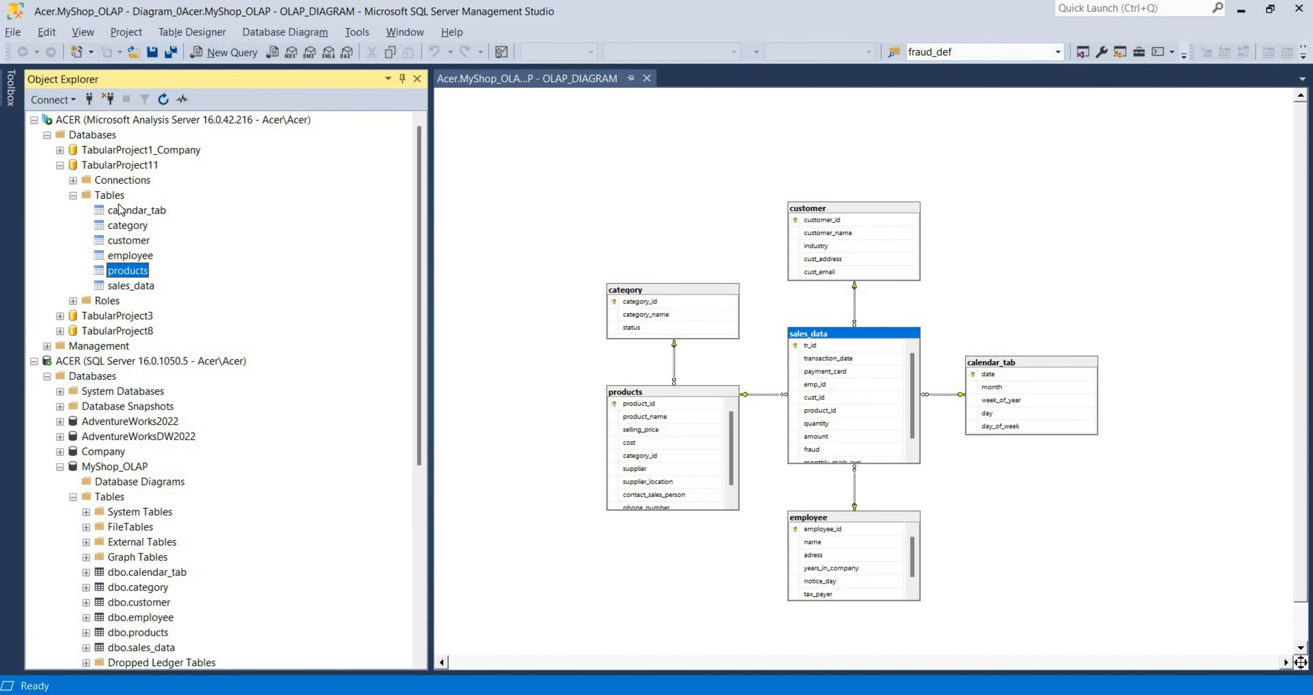
{"action": "left_click", "coordinate": [116, 184]}
{"action": "left_click", "coordinate": [113, 166]}
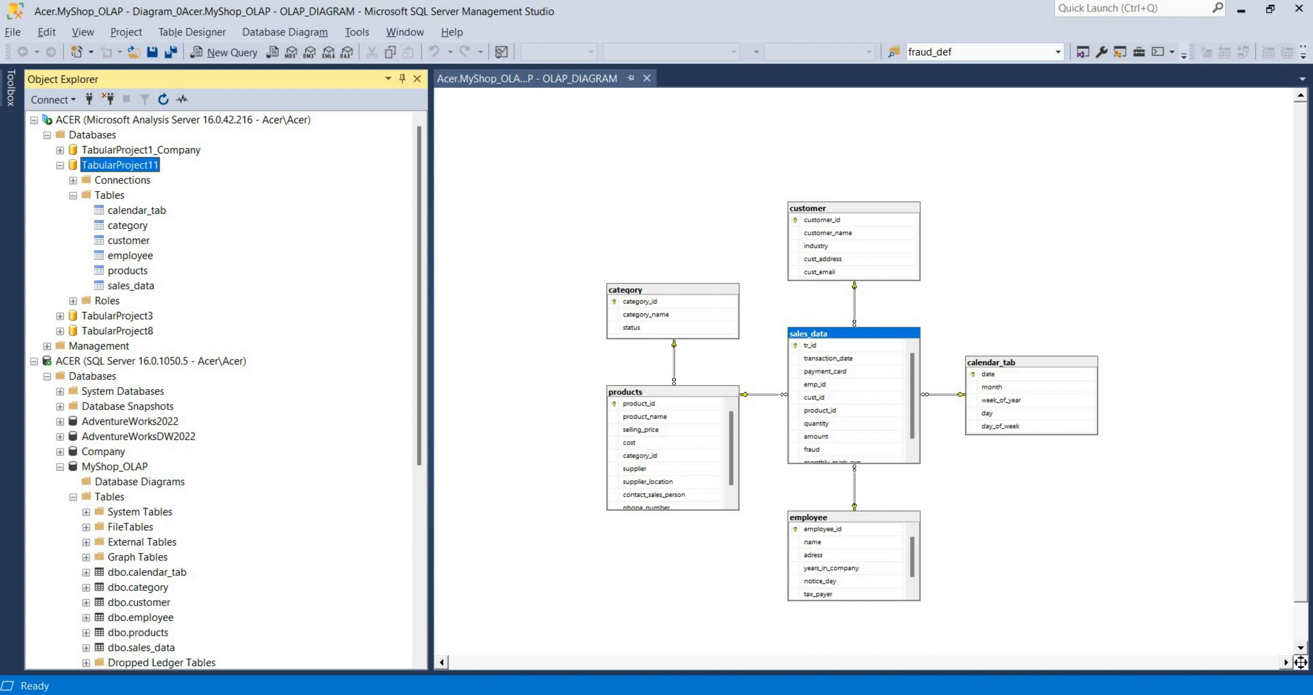
{"action": "mouse_move", "coordinate": [883, 694]}
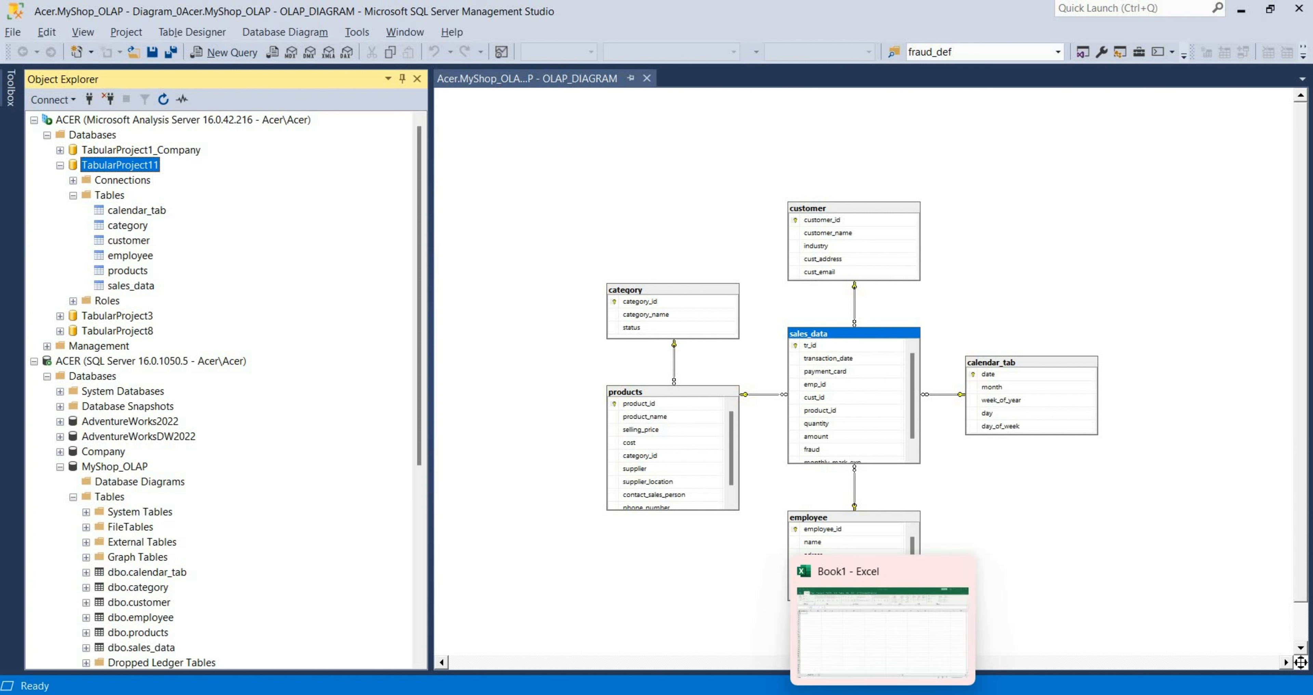
{"action": "left_click", "coordinate": [883, 694]}
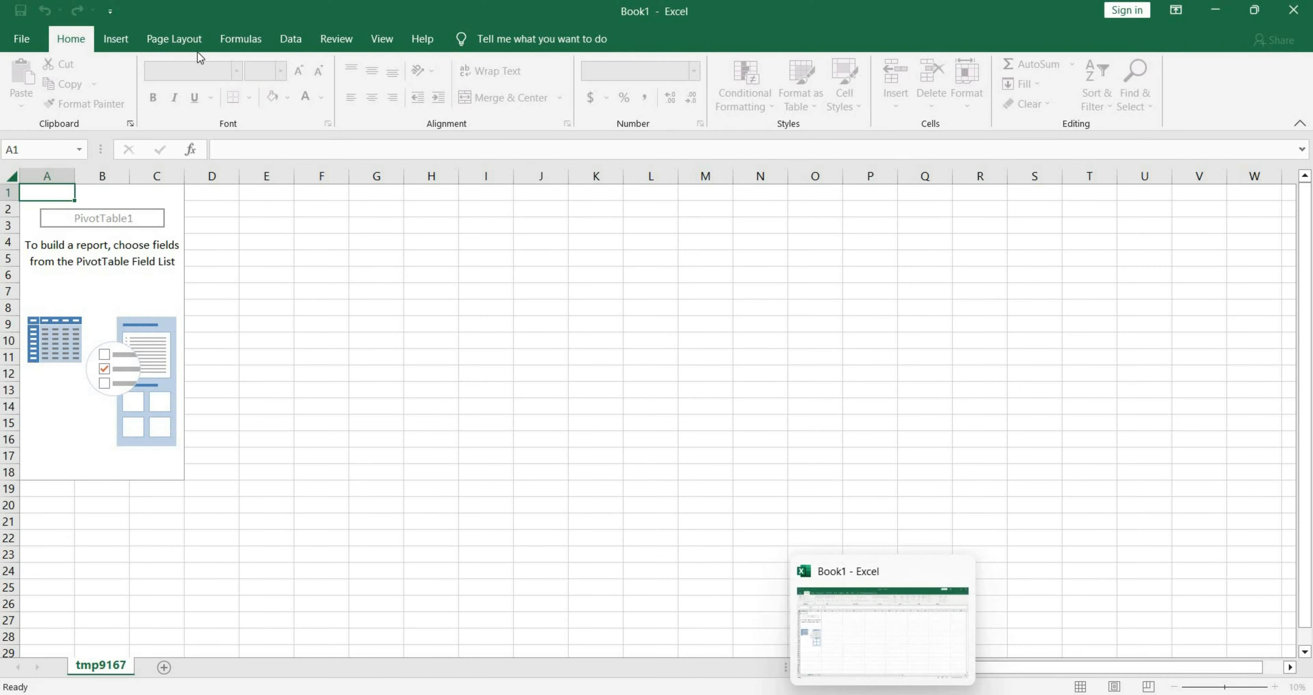
- Examine the external data sources offered for import, including Analysis Services, and return to the empty PivotTable
{"action": "left_click", "coordinate": [288, 38]}
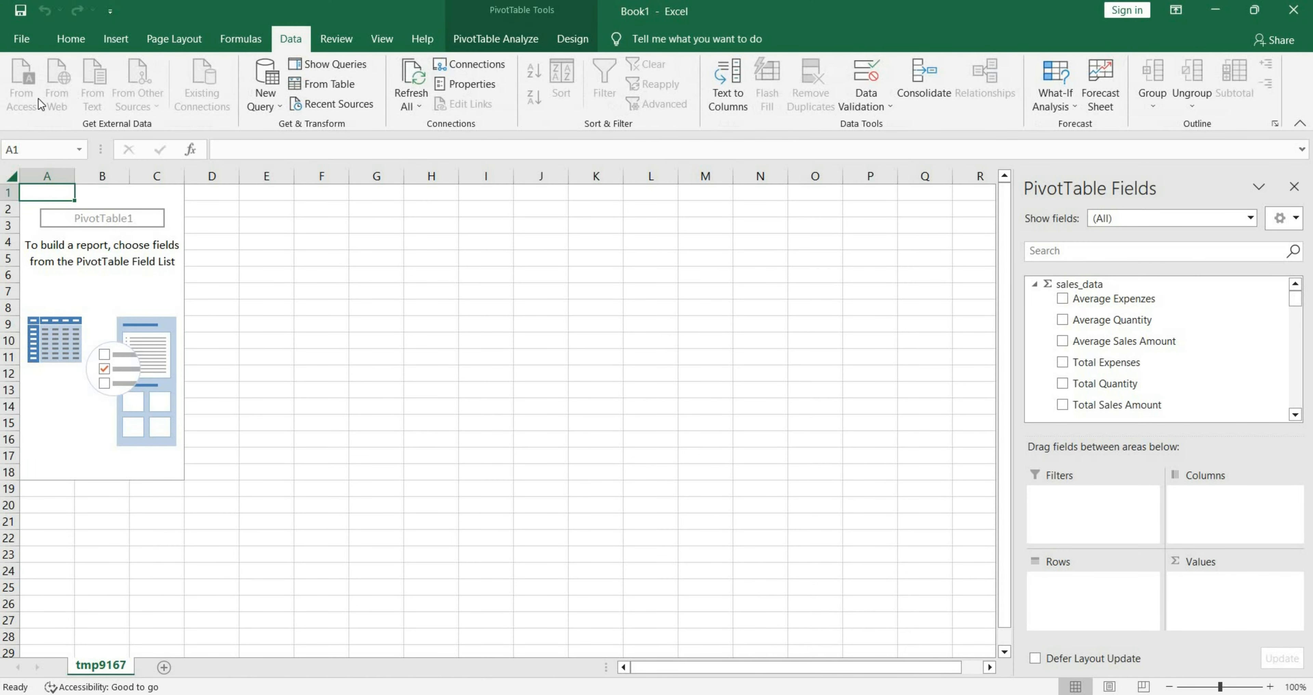
{"action": "left_click", "coordinate": [266, 291]}
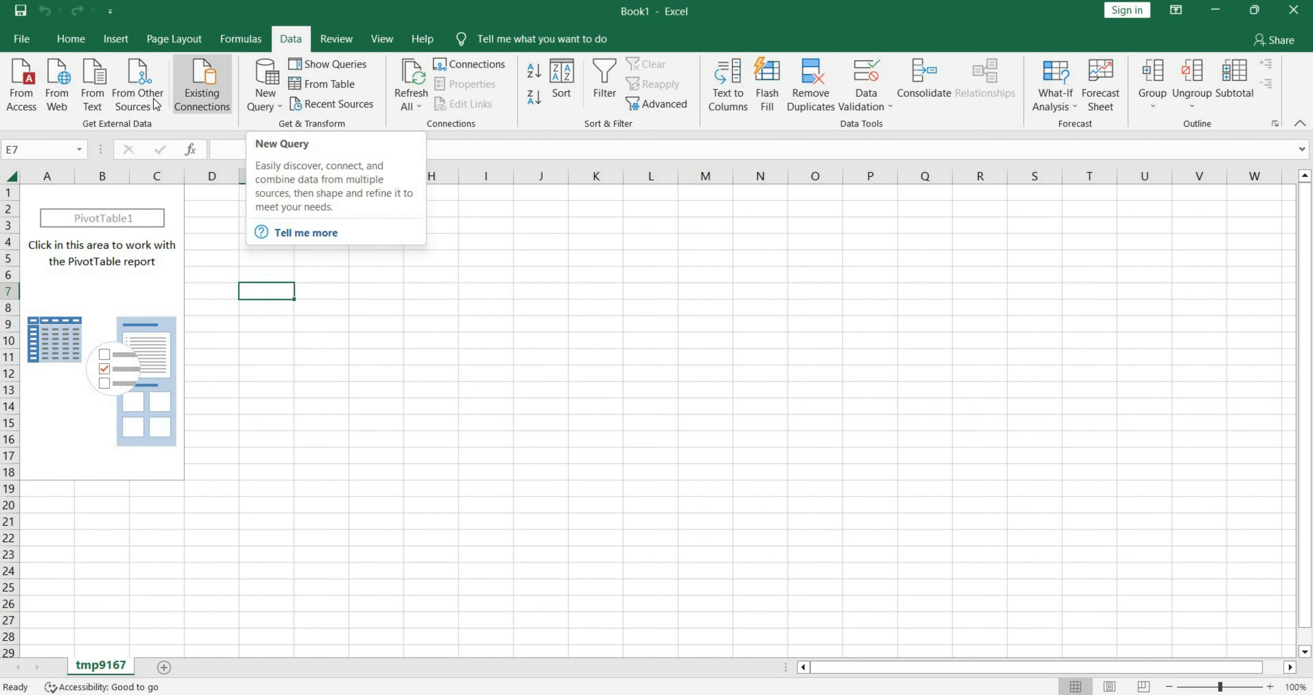
{"action": "left_click", "coordinate": [137, 89]}
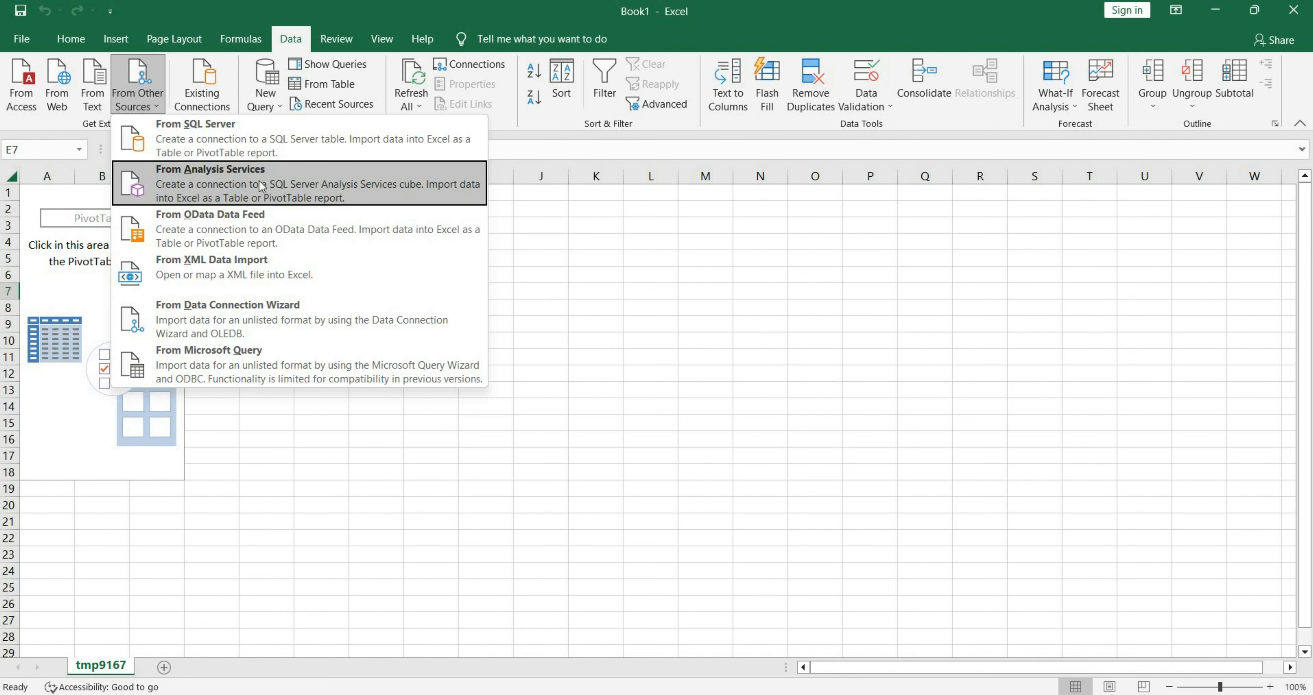
{"action": "left_click", "coordinate": [123, 305]}
{"action": "left_click", "coordinate": [124, 306]}
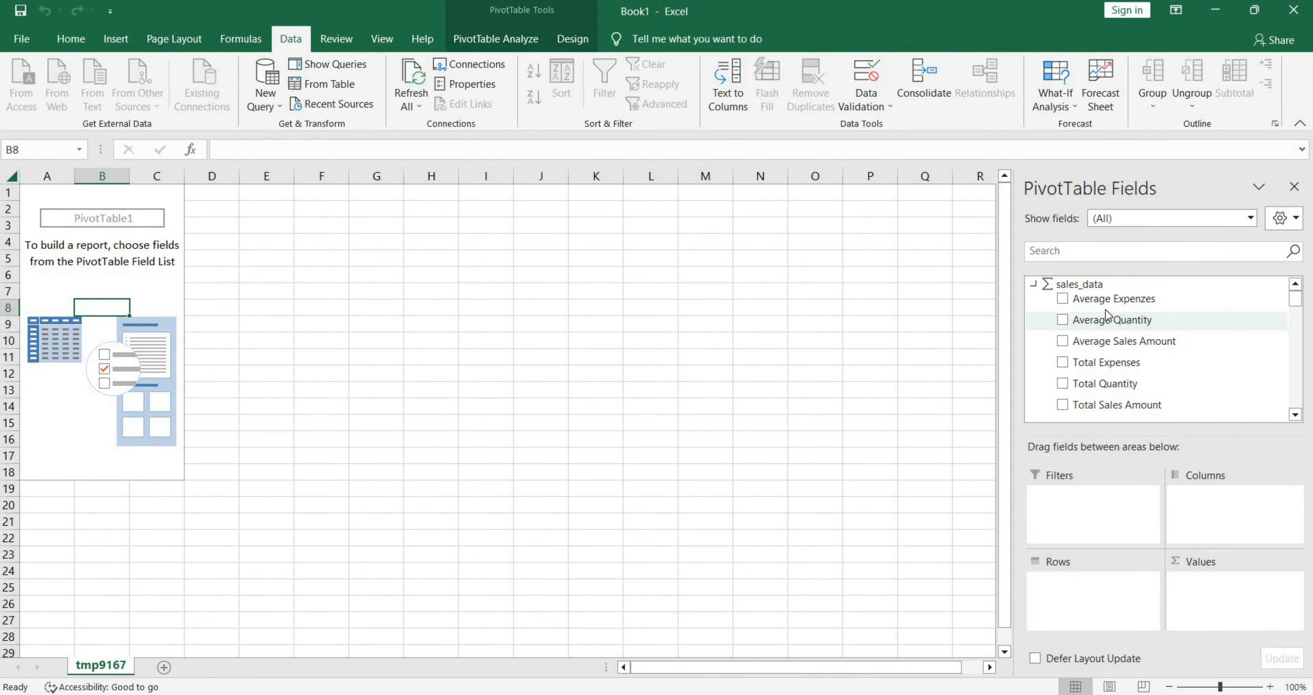
- Add the product_name field of the products table to the PivotTable's rows
{"action": "scroll", "coordinate": [1297, 329], "scroll_direction": "down", "scroll_amount": 1}
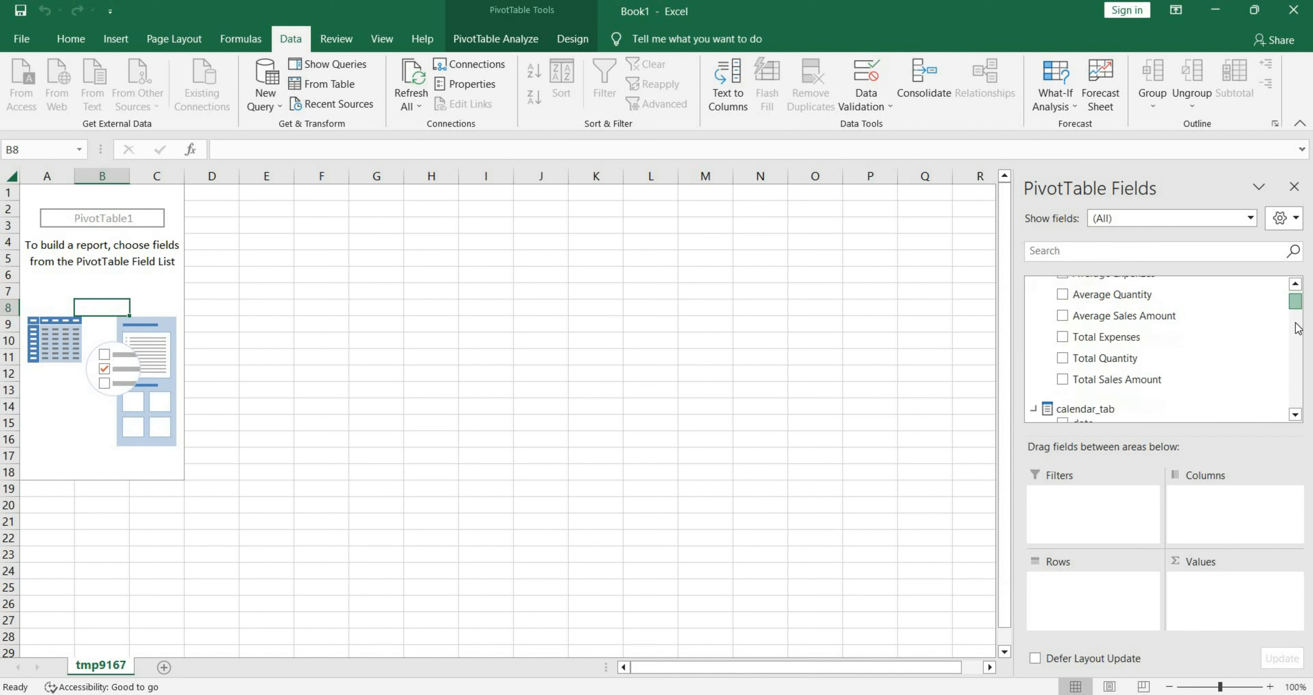
{"action": "scroll", "coordinate": [1297, 329], "scroll_direction": "down", "scroll_amount": 6}
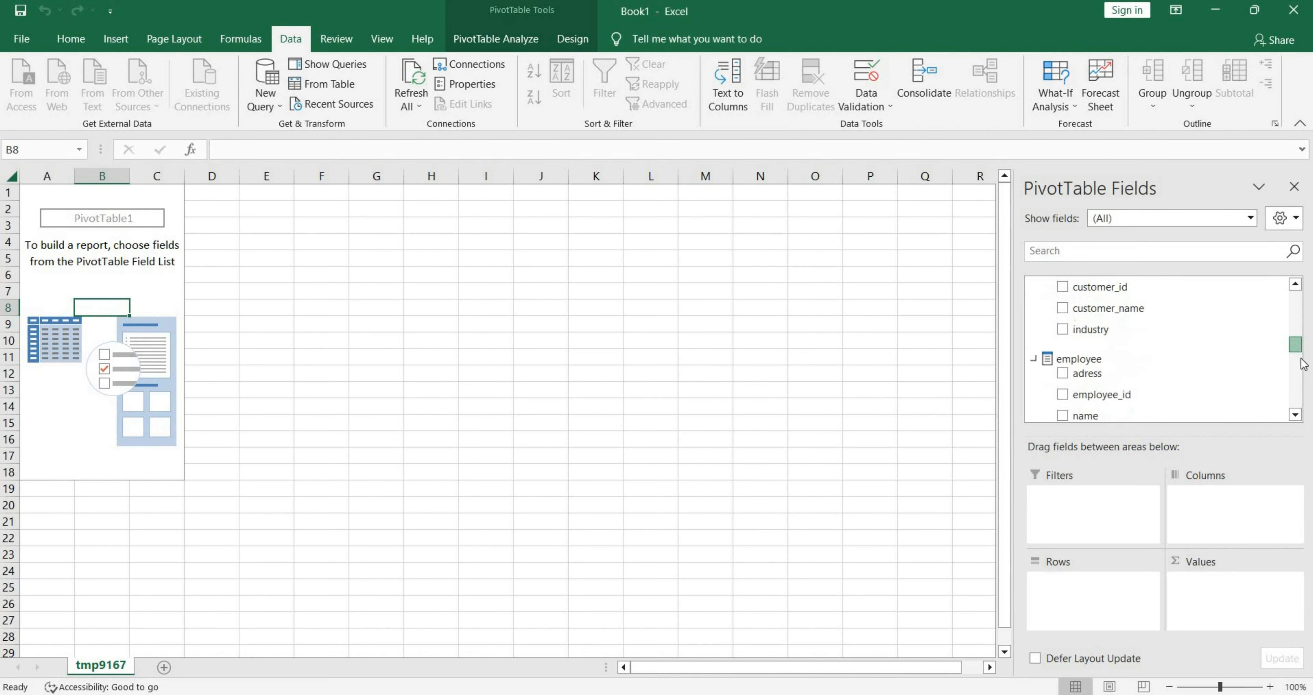
{"action": "left_click_drag", "start_coordinate": [1301, 359], "coordinate": [1277, 286]}
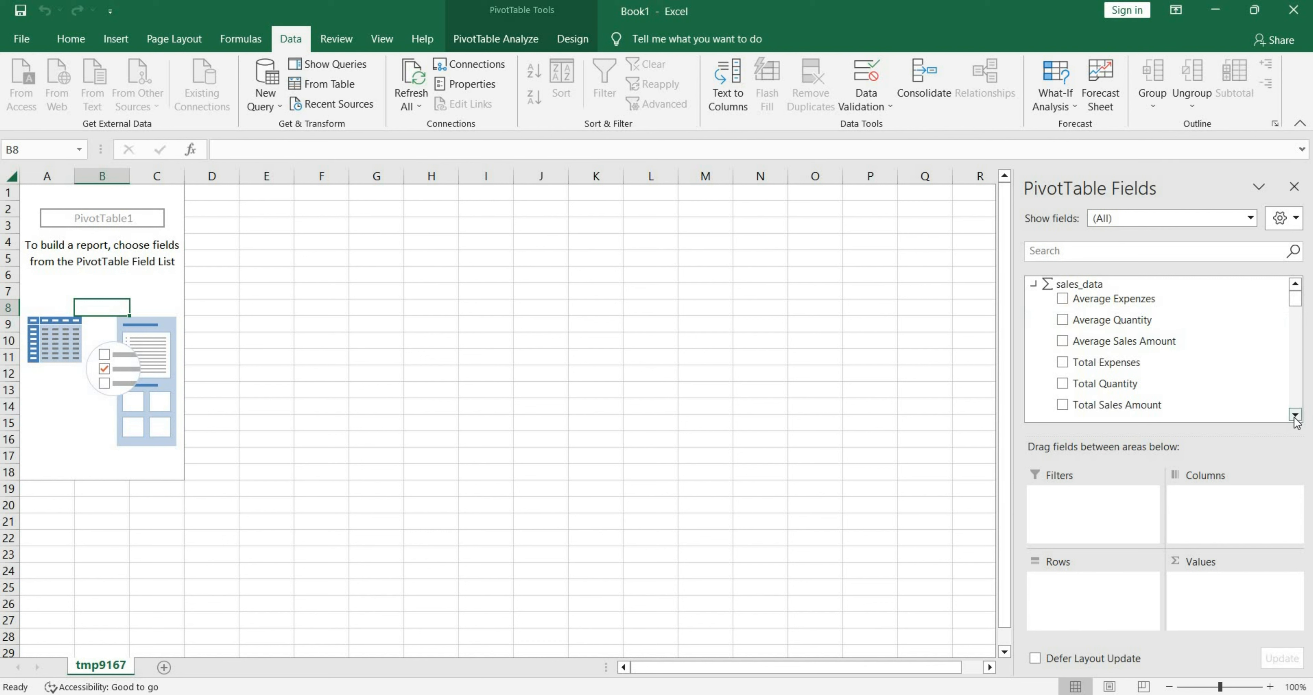
{"action": "scroll", "coordinate": [1291, 339], "scroll_direction": "down", "scroll_amount": 5}
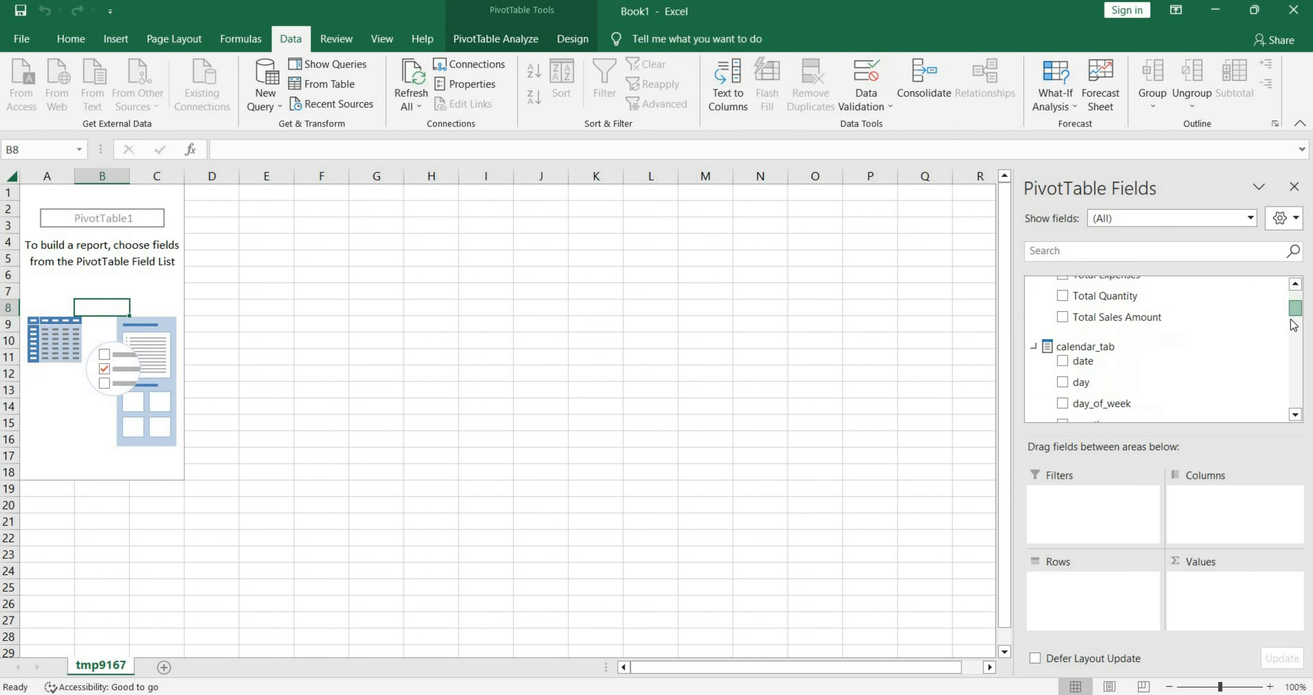
{"action": "scroll", "coordinate": [1294, 337], "scroll_direction": "down", "scroll_amount": 2}
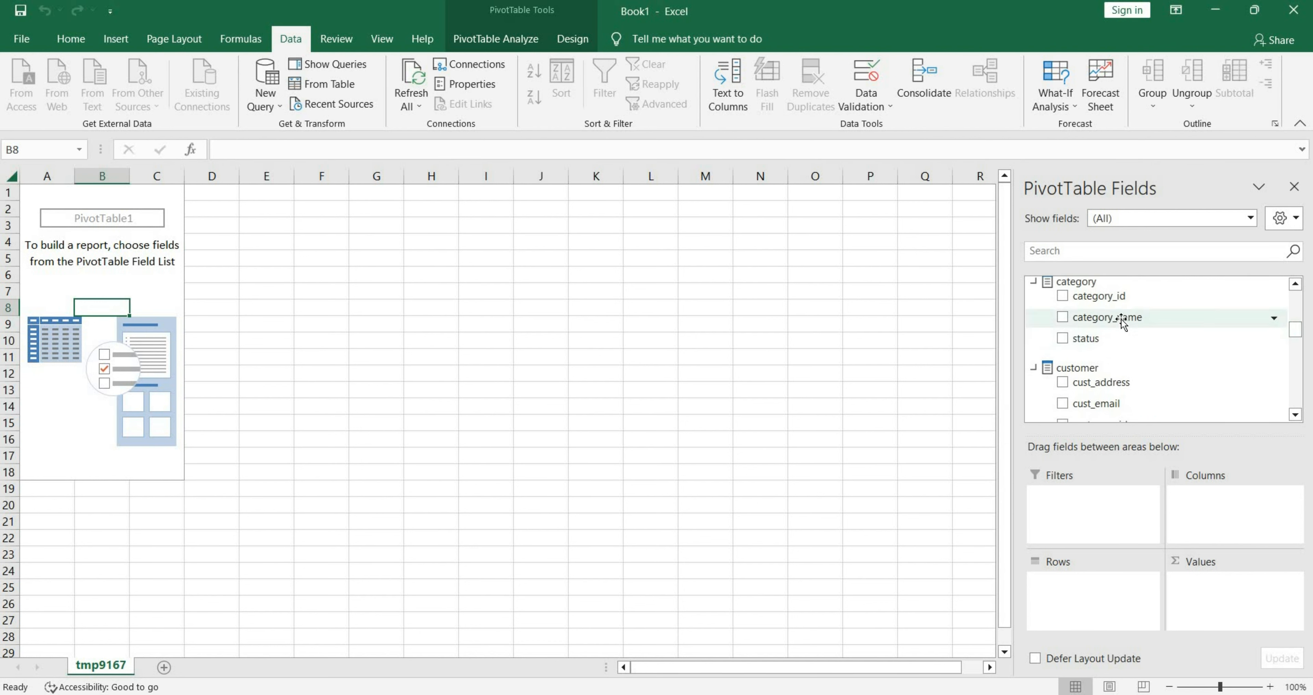
{"action": "scroll", "coordinate": [1295, 408], "scroll_direction": "down", "scroll_amount": 3}
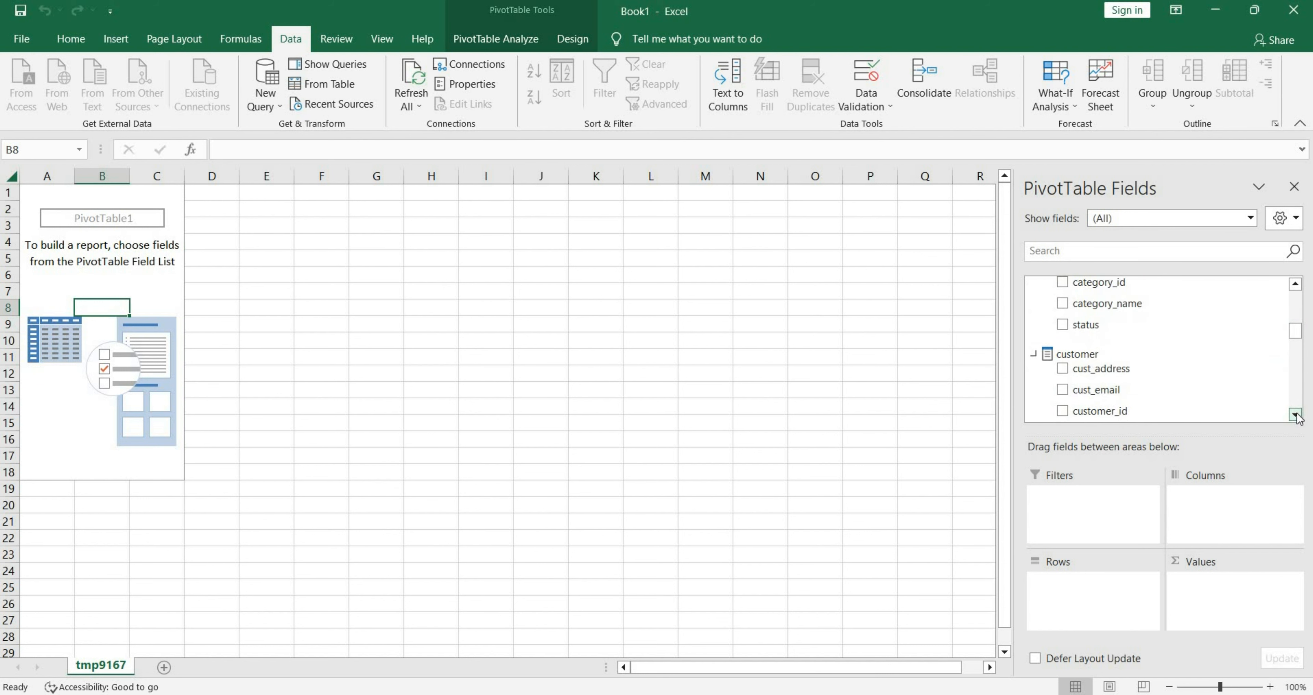
{"action": "scroll", "coordinate": [1297, 405], "scroll_direction": "down", "scroll_amount": 2}
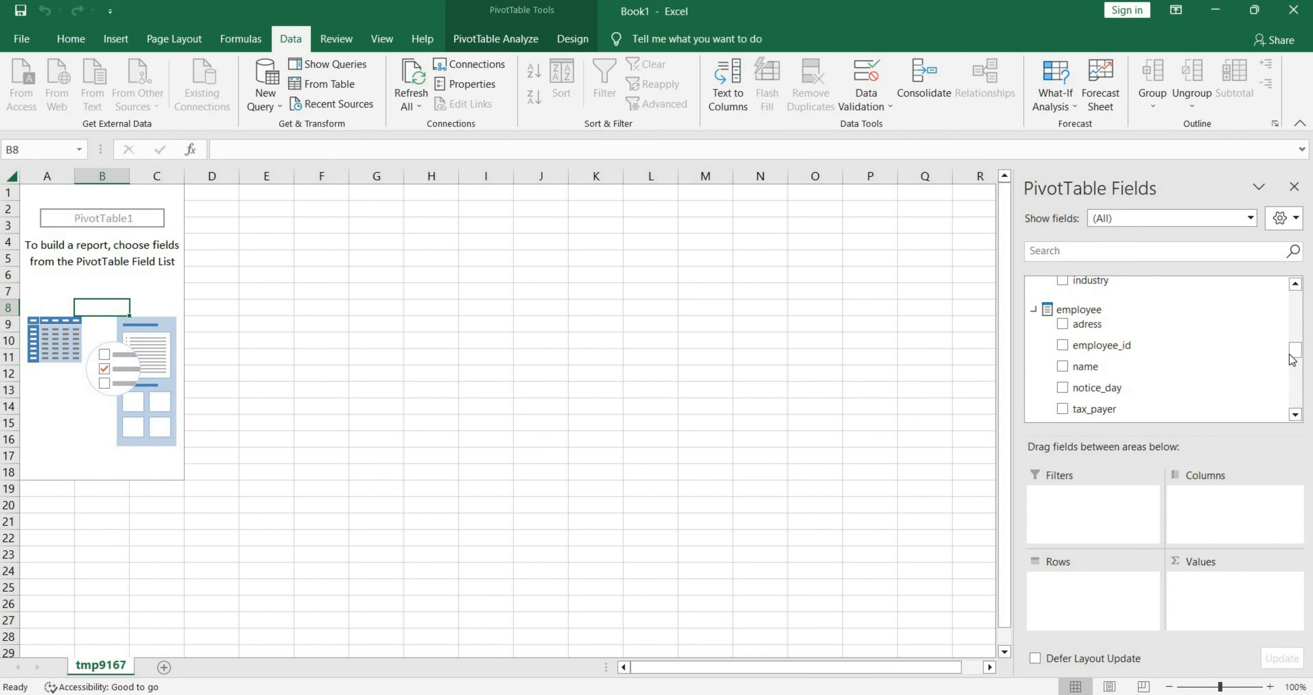
{"action": "scroll", "coordinate": [1292, 375], "scroll_direction": "down", "scroll_amount": 3}
{"action": "scroll", "coordinate": [1292, 375], "scroll_direction": "down", "scroll_amount": 3}
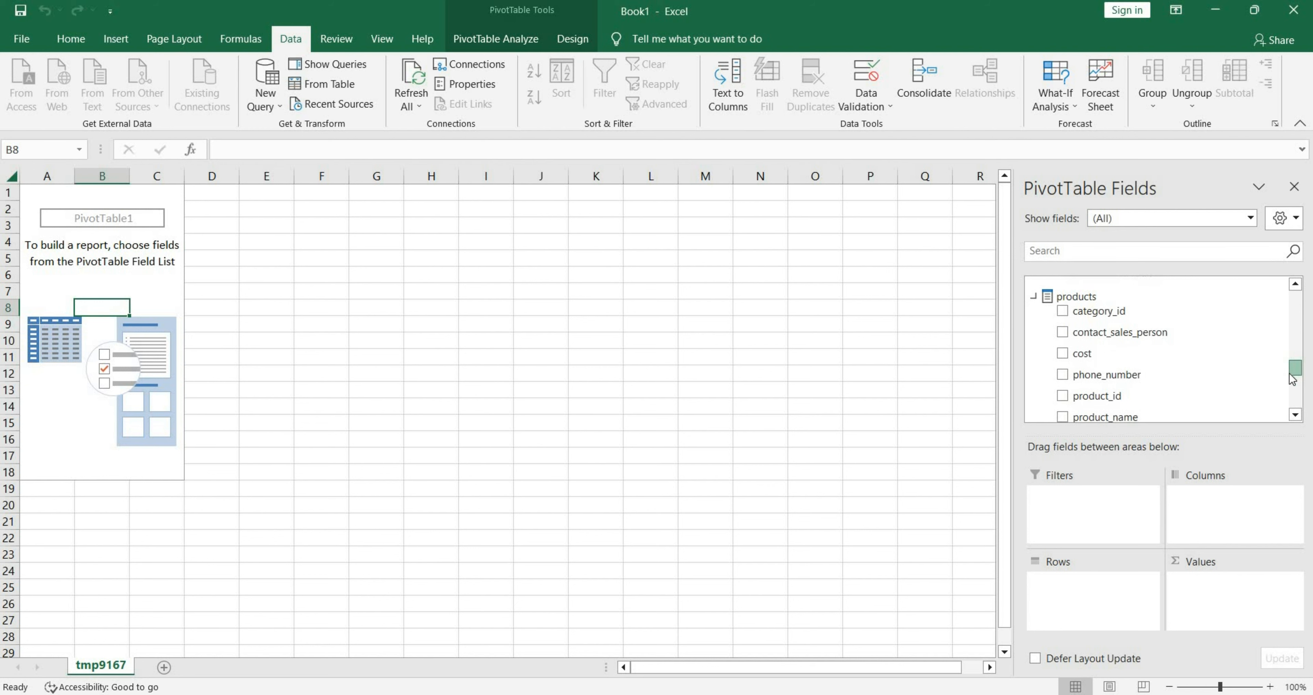
{"action": "left_click_drag", "start_coordinate": [1106, 365], "coordinate": [1075, 594]}
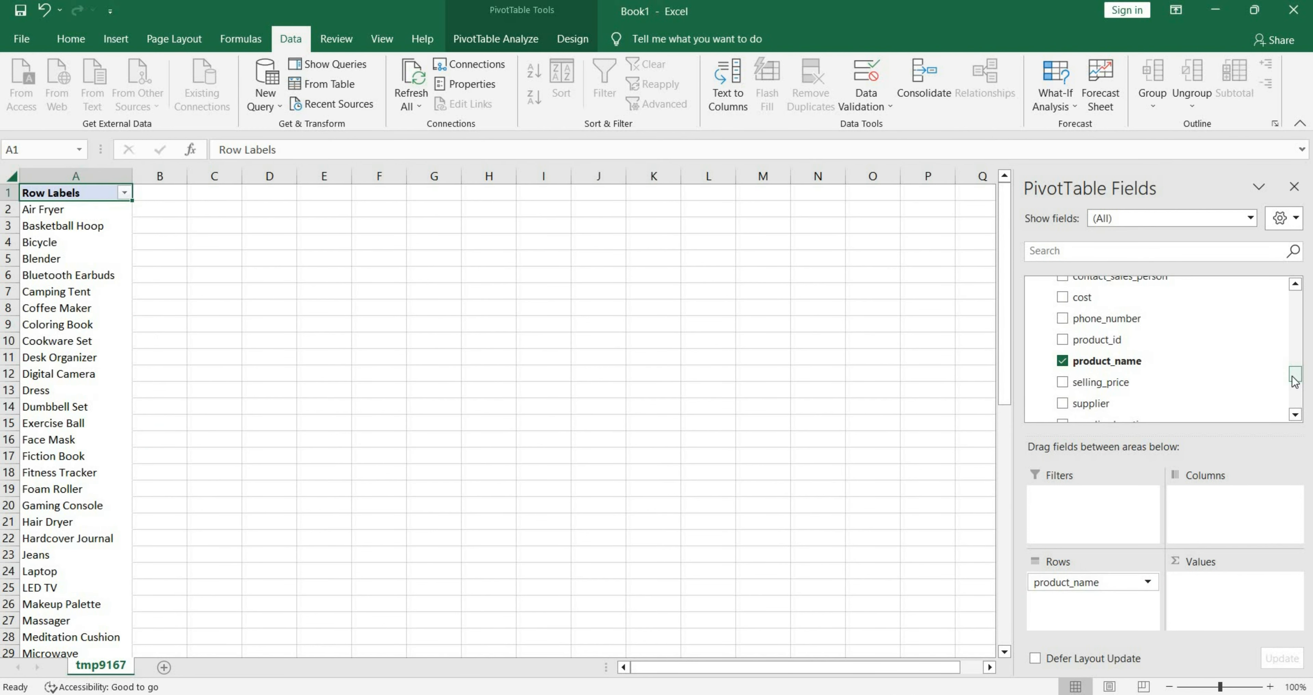
- Add the Total Sales Amount measure of sales_data to the PivotTable's values
{"action": "scroll", "coordinate": [1294, 390], "scroll_direction": "down", "scroll_amount": 2}
{"action": "left_click_drag", "start_coordinate": [1293, 399], "coordinate": [1288, 286]}
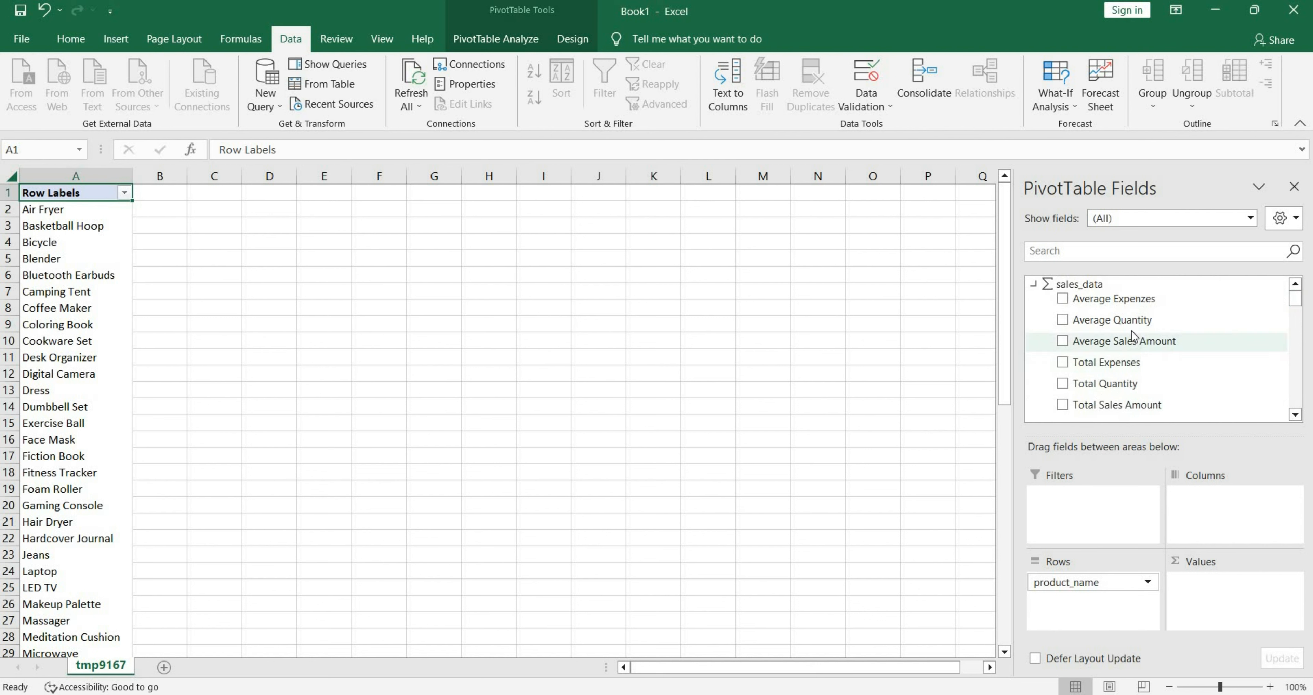
{"action": "left_click_drag", "start_coordinate": [1137, 410], "coordinate": [1254, 595]}
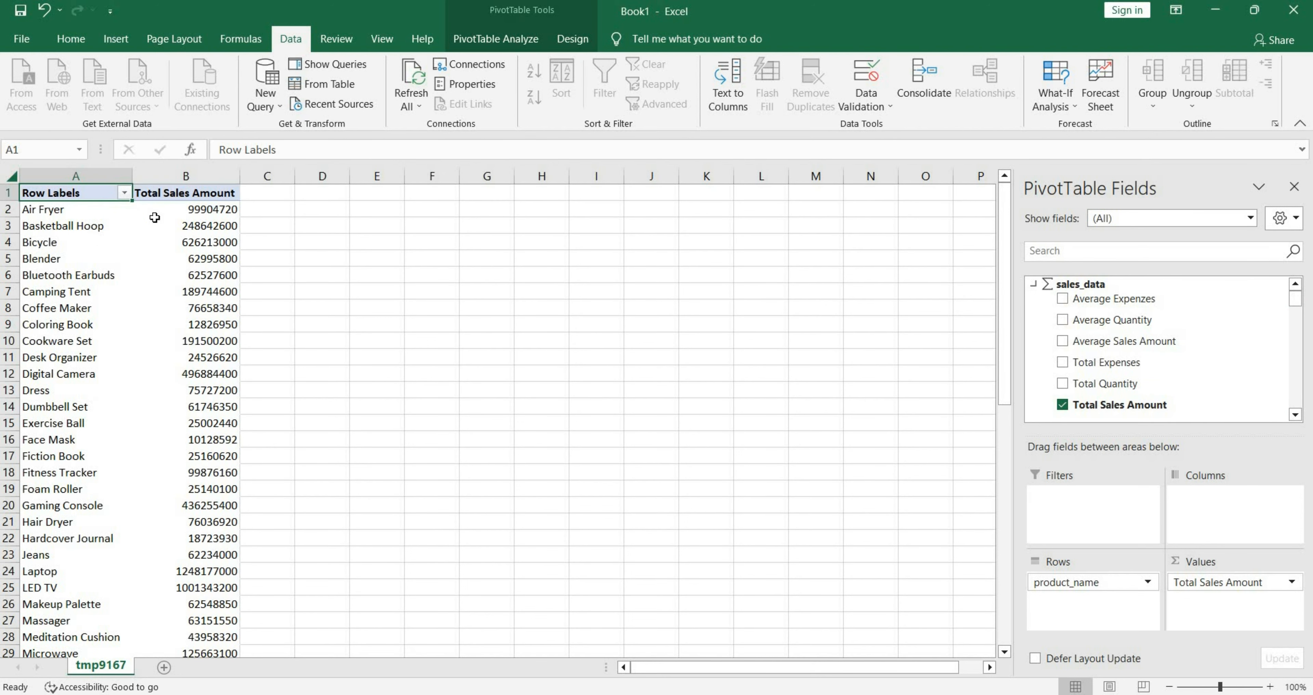
- Review the total sales per product and check which date fields calendar_tab offers for the PivotTable
{"action": "left_click", "coordinate": [198, 211]}
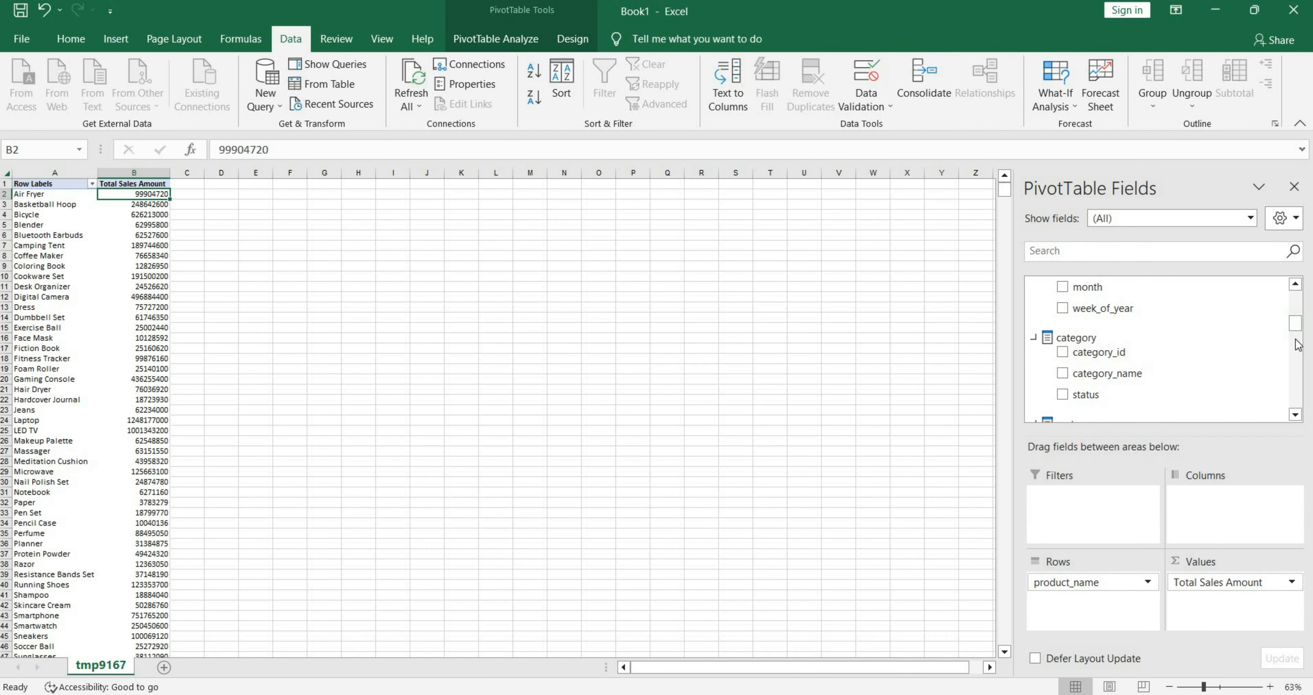
{"action": "left_click_drag", "start_coordinate": [1297, 338], "coordinate": [1299, 412]}
{"action": "mouse_move", "coordinate": [1280, 306]}
{"action": "left_mouse_down"}
{"action": "mouse_move", "coordinate": [1282, 289]}
{"action": "mouse_move", "coordinate": [1285, 318]}
{"action": "left_mouse_up"}
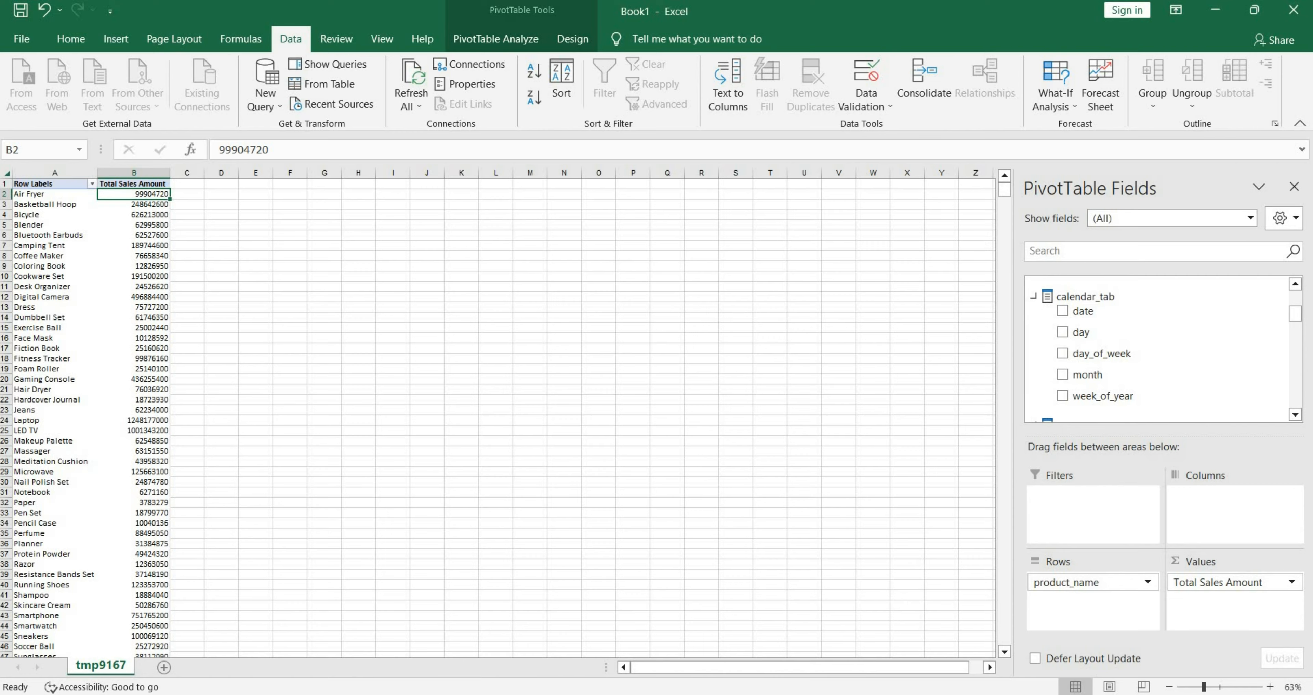
- Switch to Visual Studio and insert a new calculated column before the month column of calendar_tab
{"action": "key", "text": "alt+Tab"}
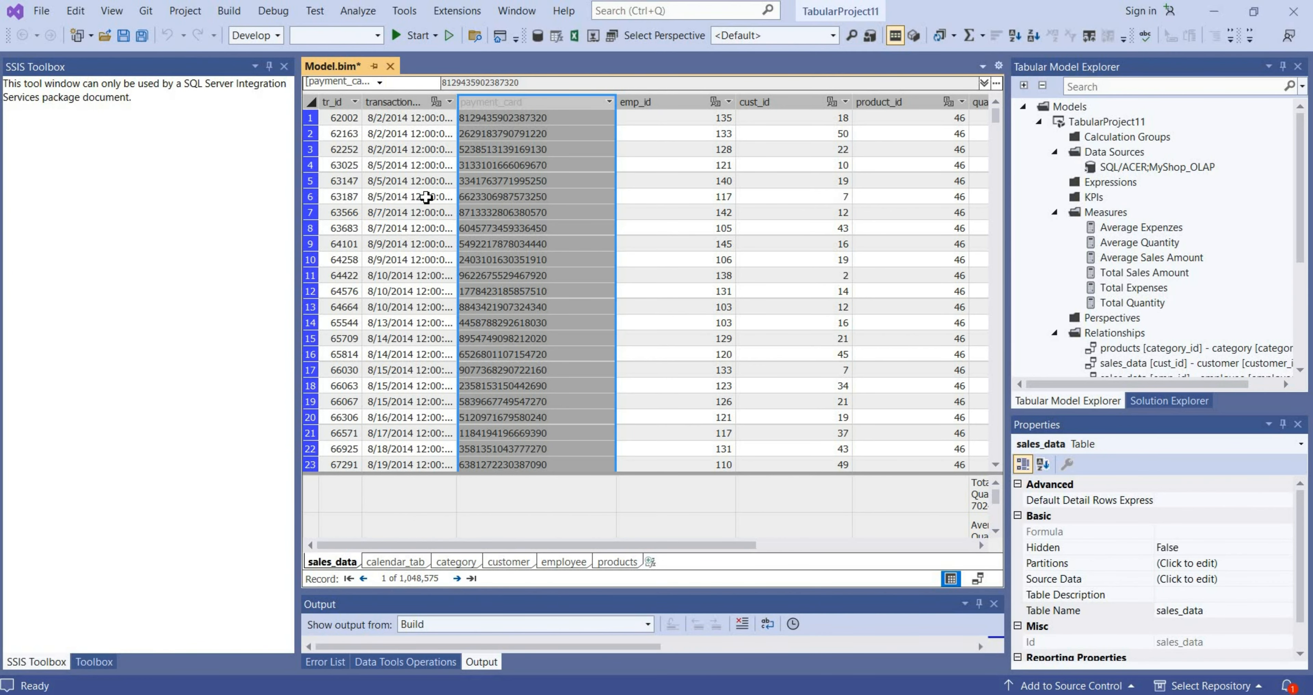
{"action": "left_click", "coordinate": [383, 565]}
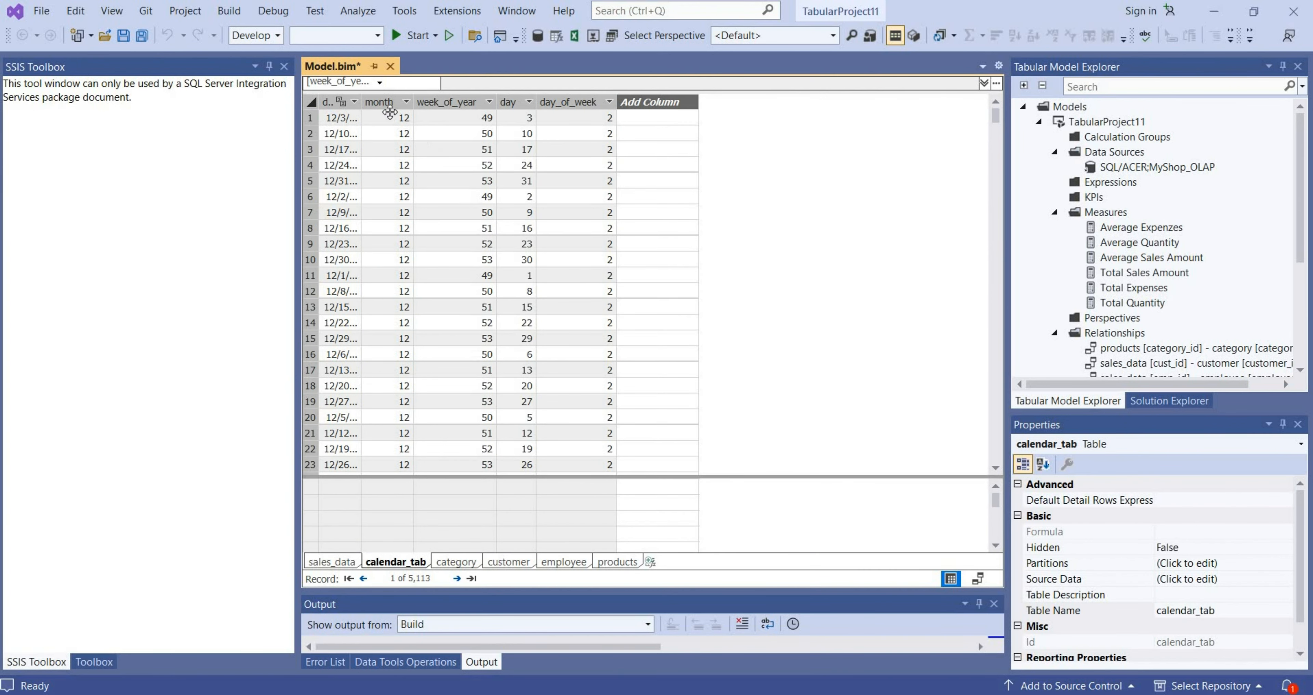
{"action": "left_click", "coordinate": [386, 102]}
{"action": "right_click", "coordinate": [385, 102]}
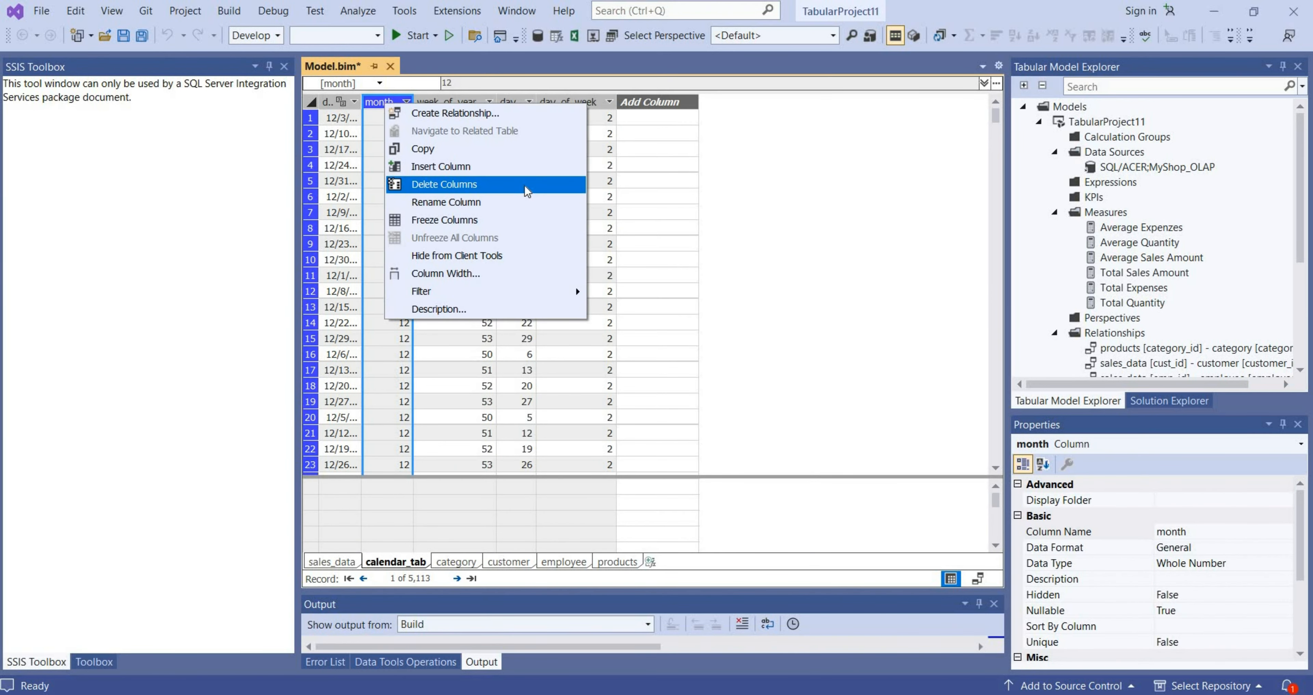
{"action": "left_click", "coordinate": [510, 167]}
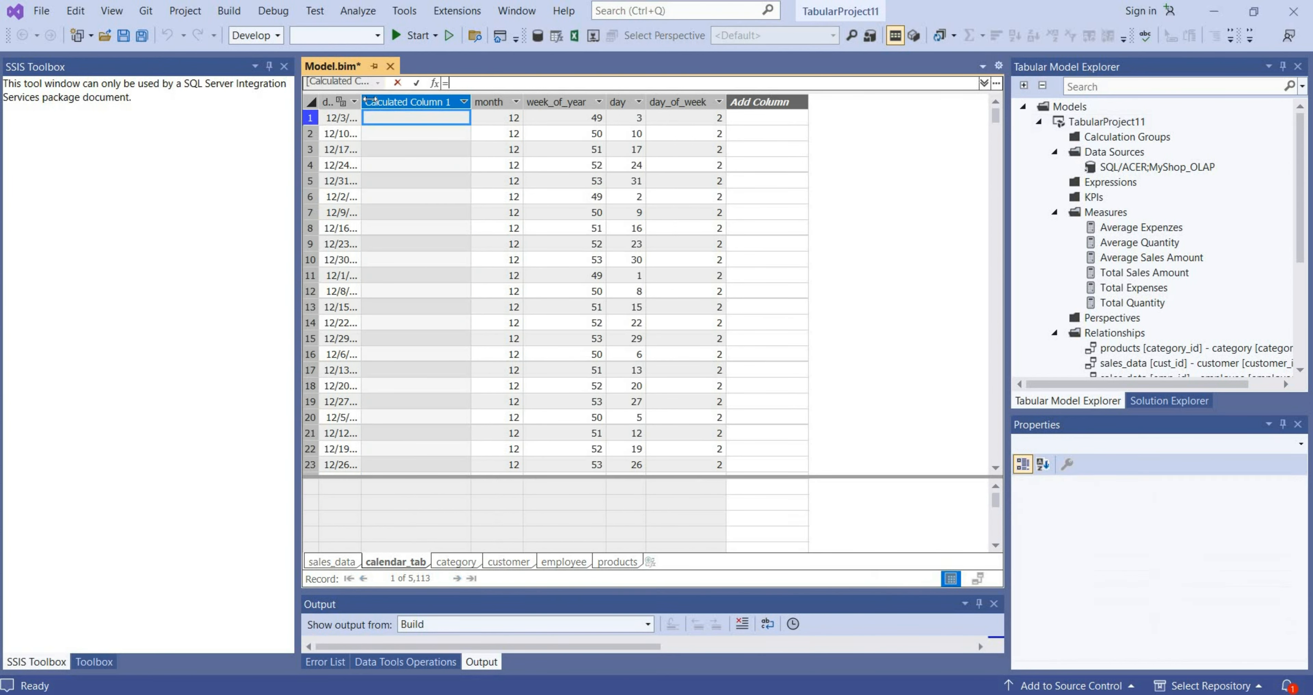
- Widen the date column of calendar_tab to show full dates and examine its first and last rows
{"action": "left_click_drag", "start_coordinate": [434, 99], "coordinate": [435, 99]}
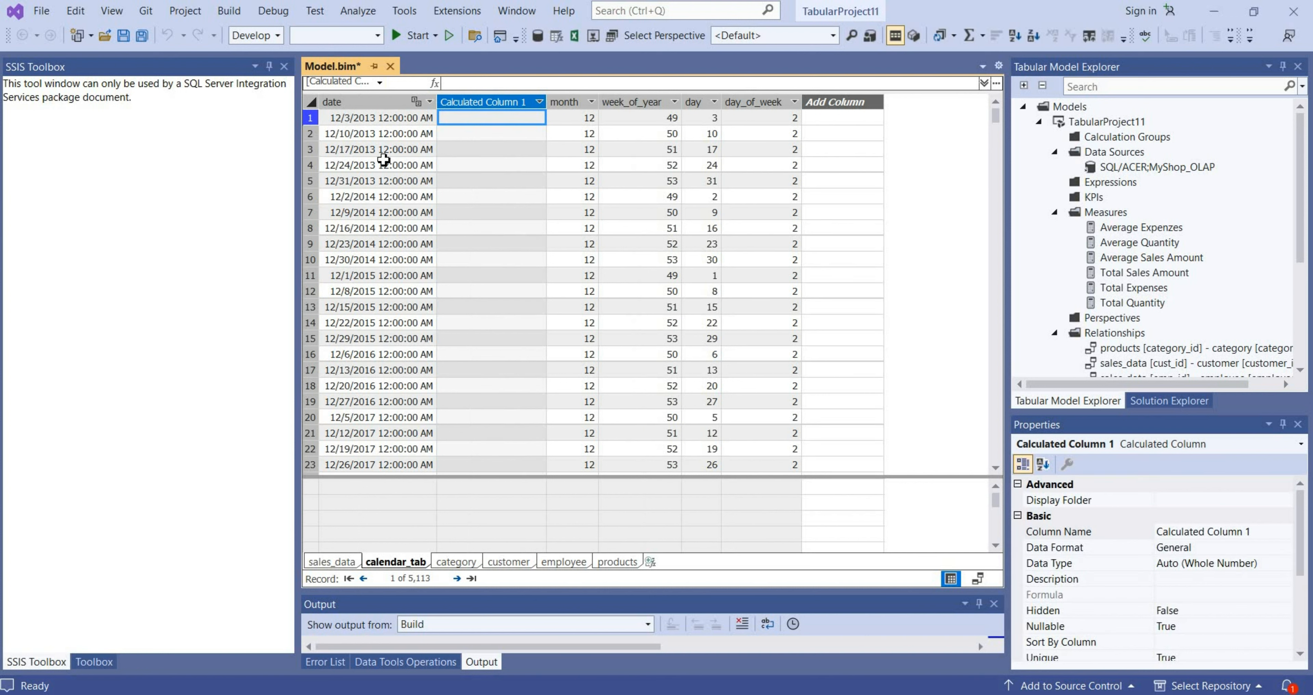
{"action": "left_click", "coordinate": [394, 118]}
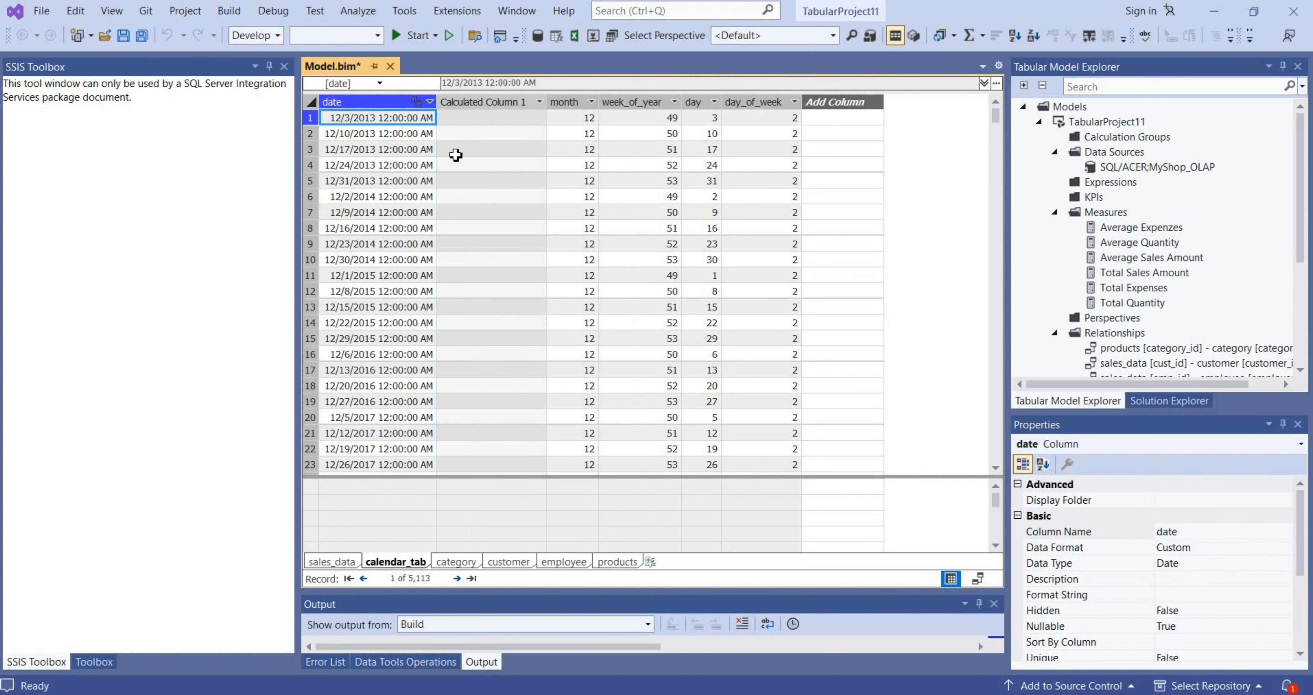
{"action": "key", "text": "ctrl+Down"}
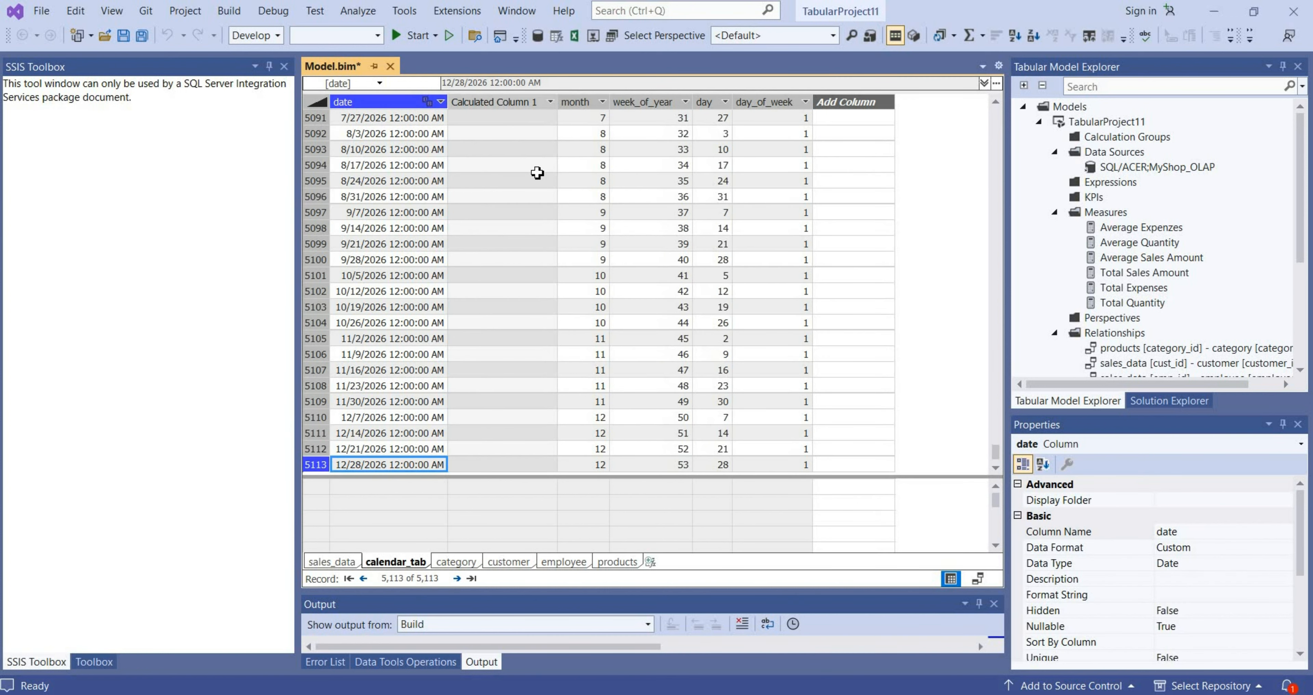
{"action": "key", "text": "ctrl+Up"}
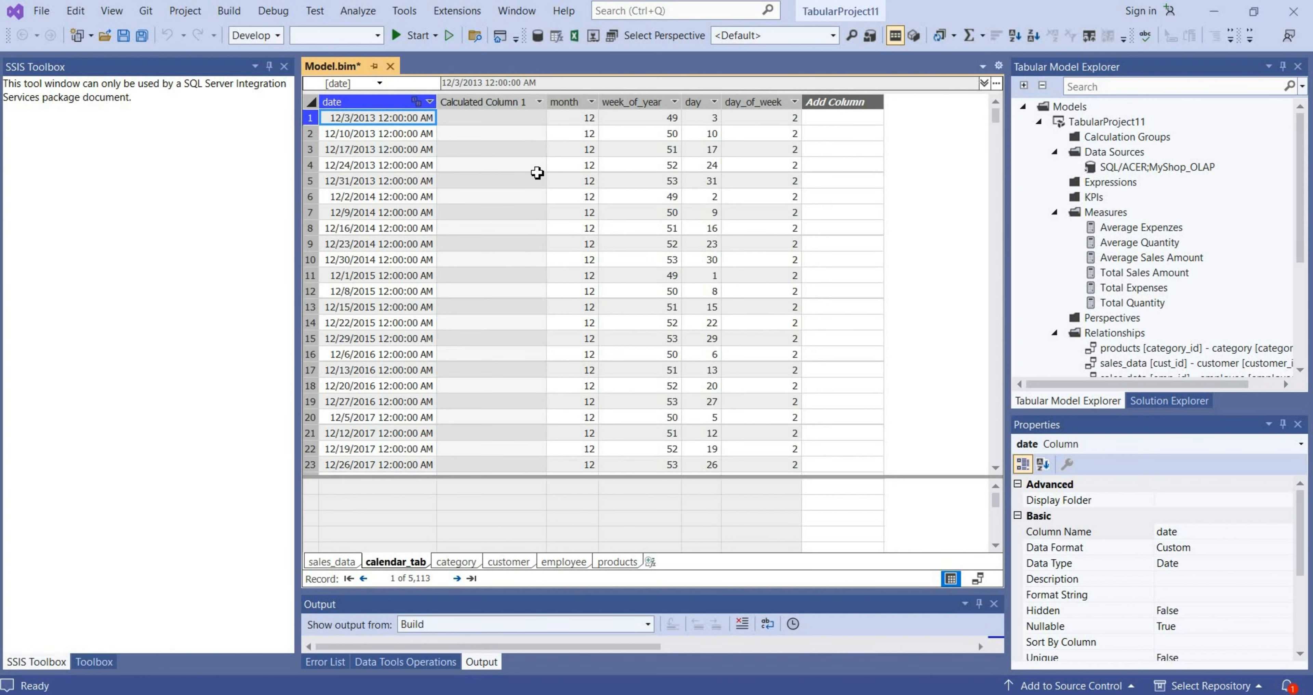
- Fill the new calculated column of calendar_tab with the formula =Year([date])
{"action": "key", "text": "ctrl+Down"}
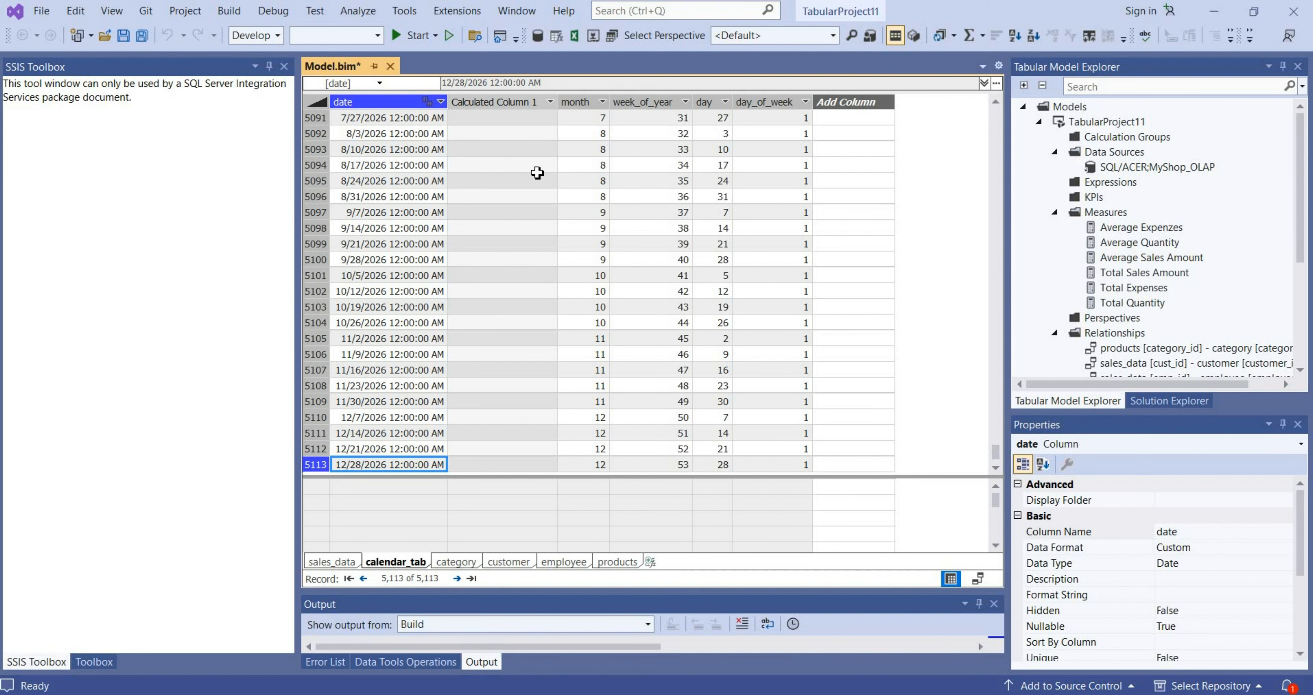
{"action": "key", "text": "Right"}
{"action": "key", "text": "ctrl+Up"}
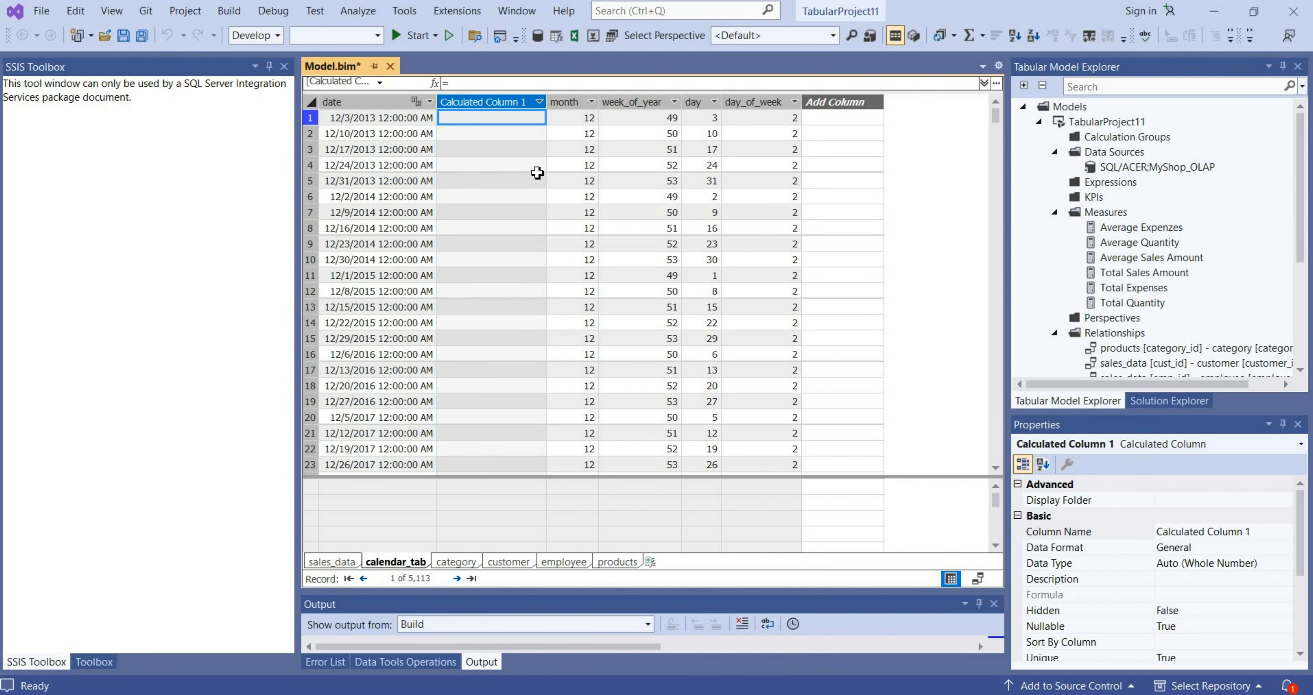
{"action": "key", "text": "Down"}
{"action": "left_click", "coordinate": [458, 84]}
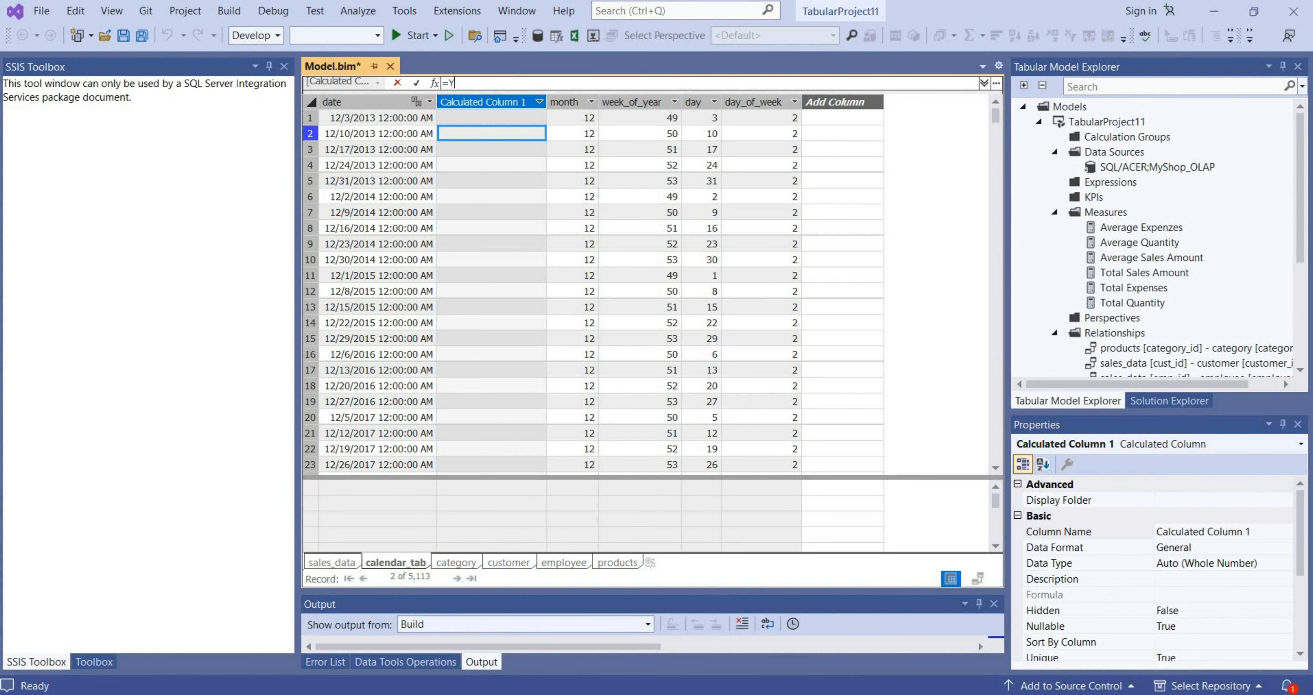
{"action": "type", "text": "Year"}
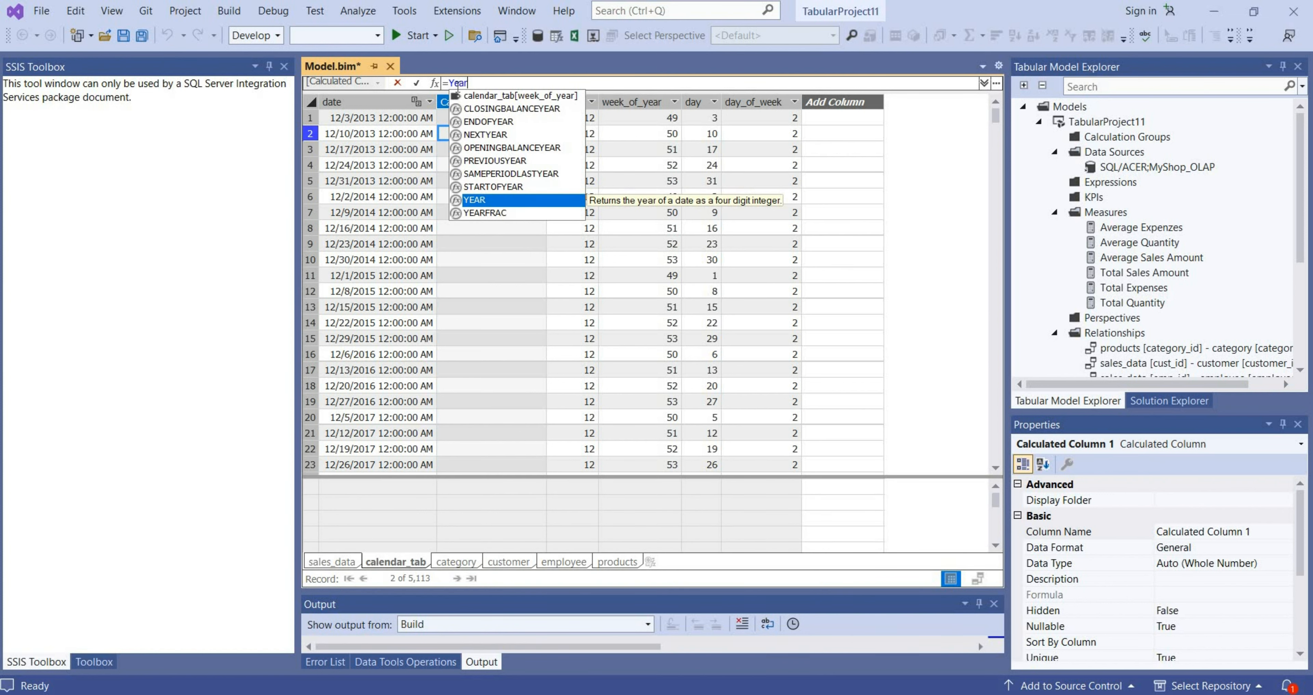
{"action": "type", "text": "("}
{"action": "left_click", "coordinate": [366, 122]}
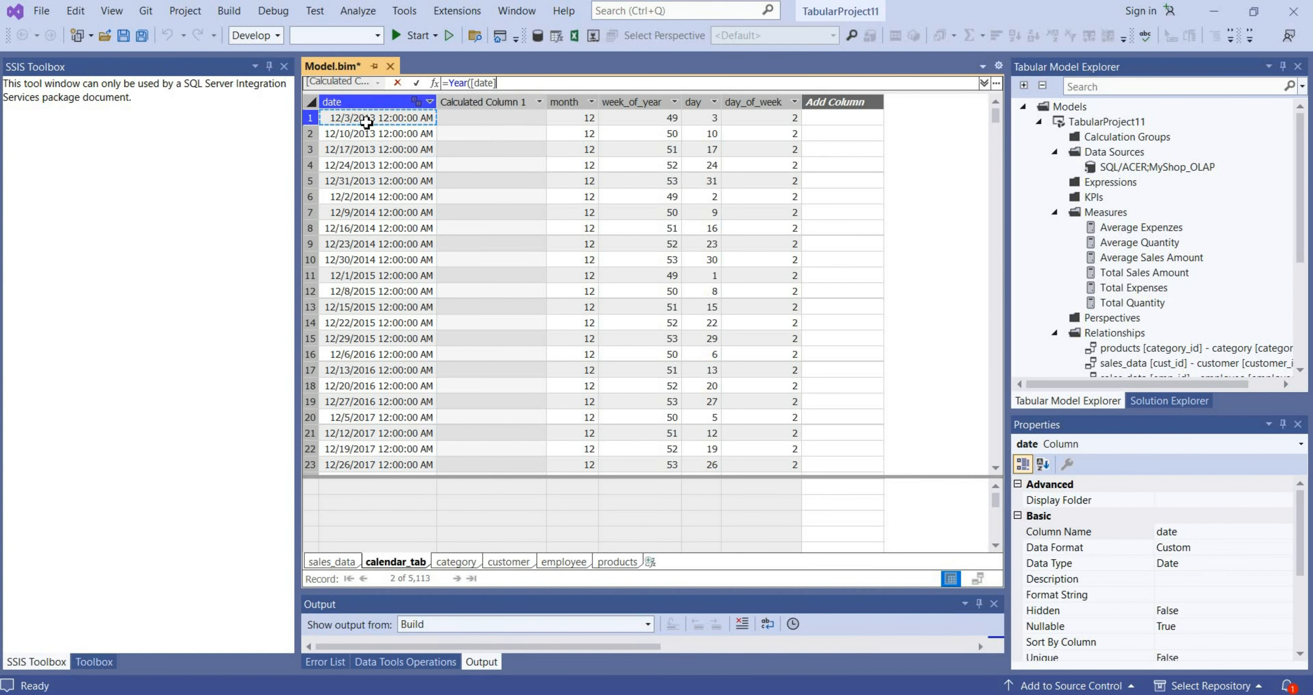
{"action": "type", "text": ")"}
{"action": "key", "text": "Return"}
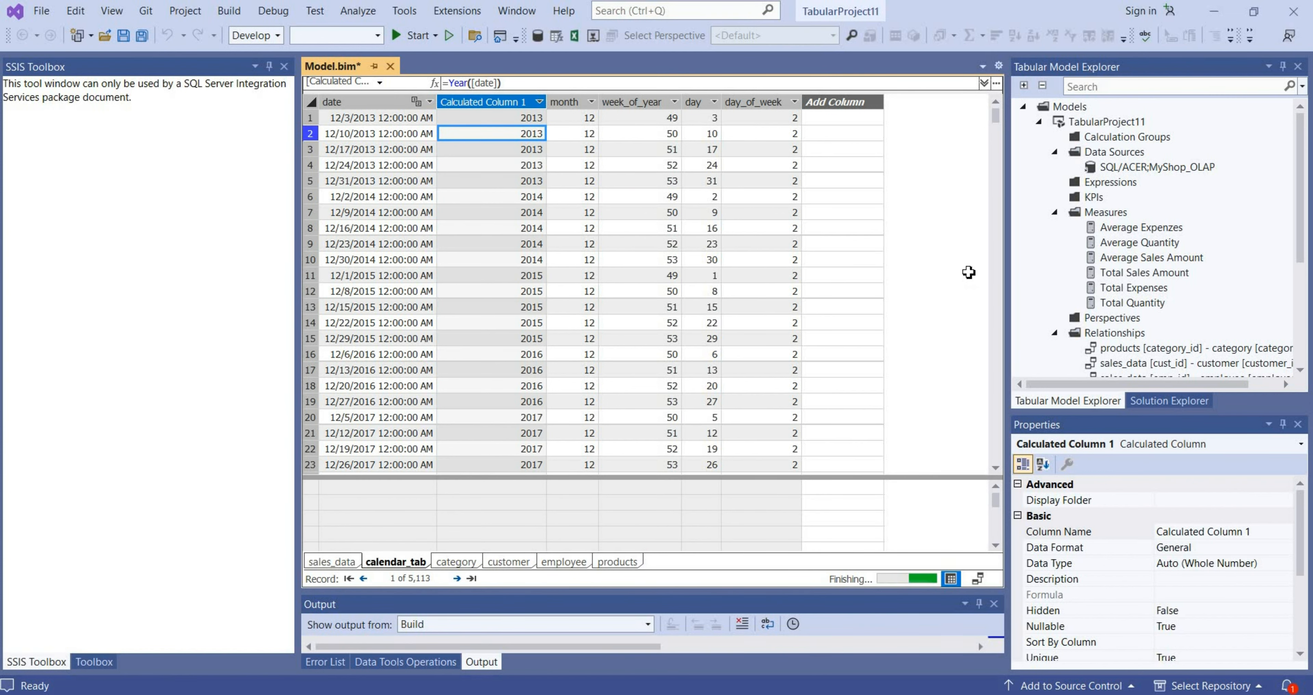
- Switch to Excel, refresh the PivotTable and add the Year field of calendar_tab to the rows below product_name
{"action": "left_click_drag", "start_coordinate": [996, 111], "coordinate": [1003, 82]}
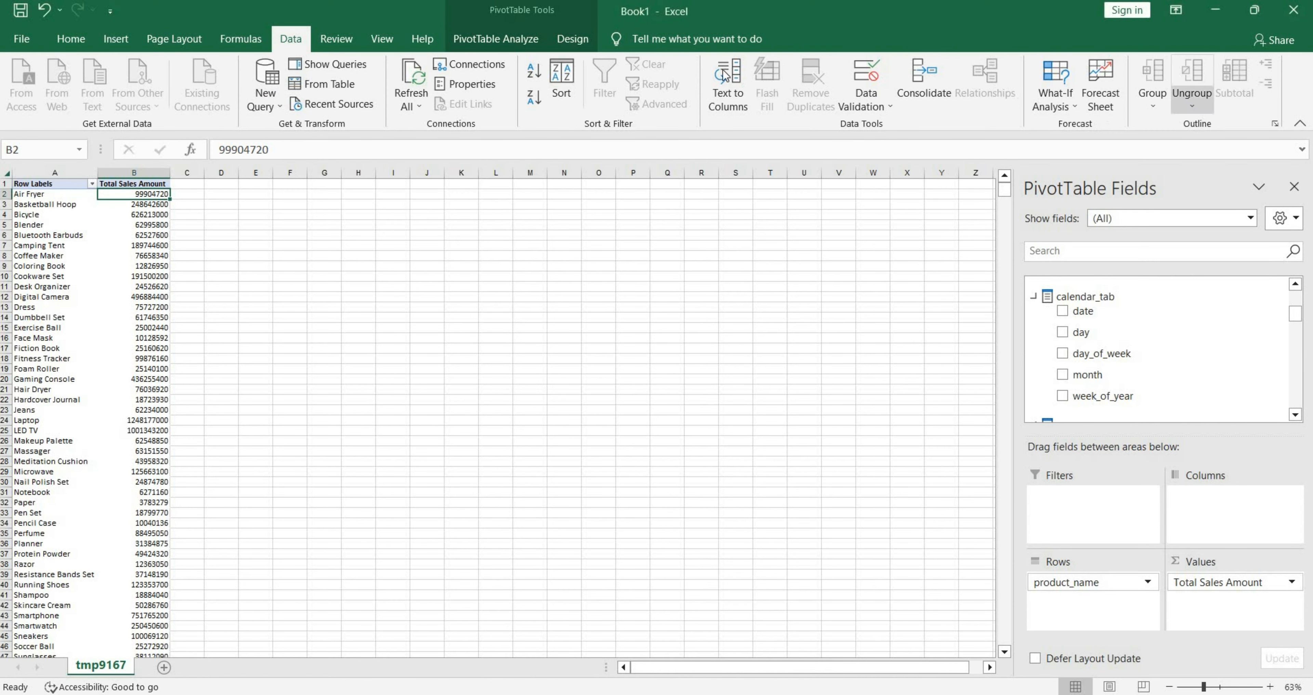
{"action": "right_click", "coordinate": [121, 266]}
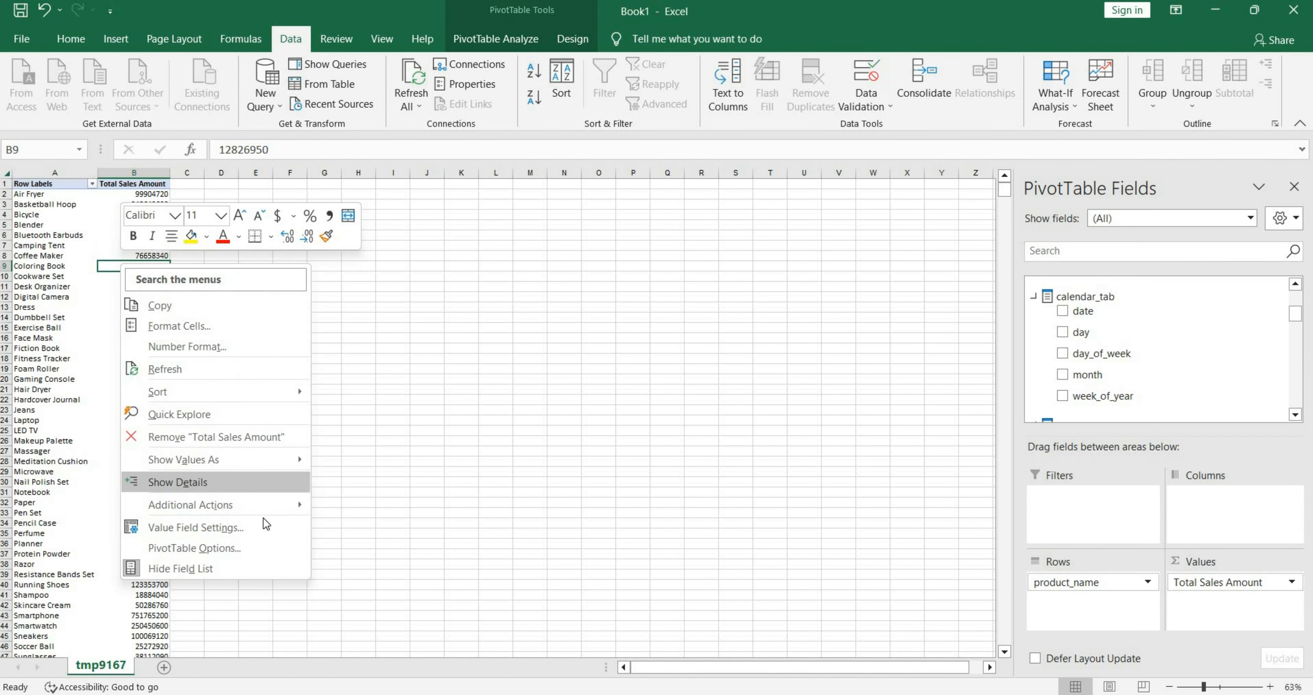
{"action": "left_click", "coordinate": [505, 35]}
{"action": "left_click", "coordinate": [506, 36]}
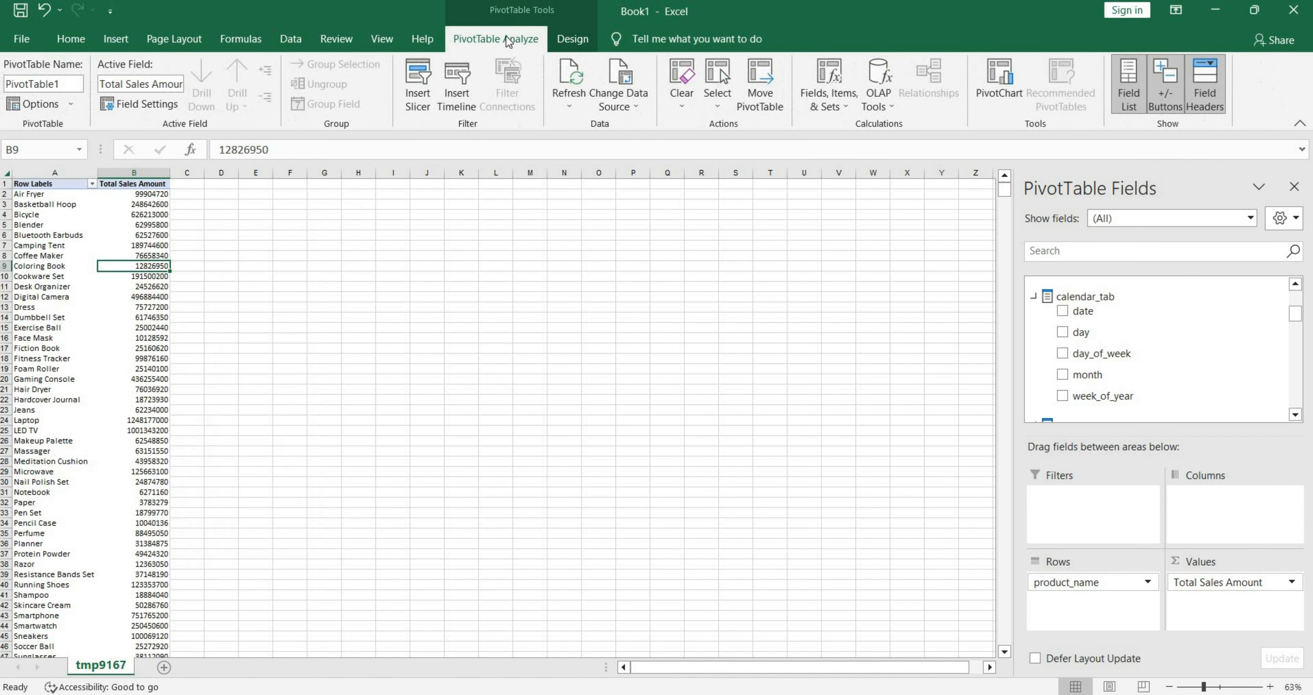
{"action": "left_click", "coordinate": [558, 74]}
{"action": "left_click", "coordinate": [1295, 414]}
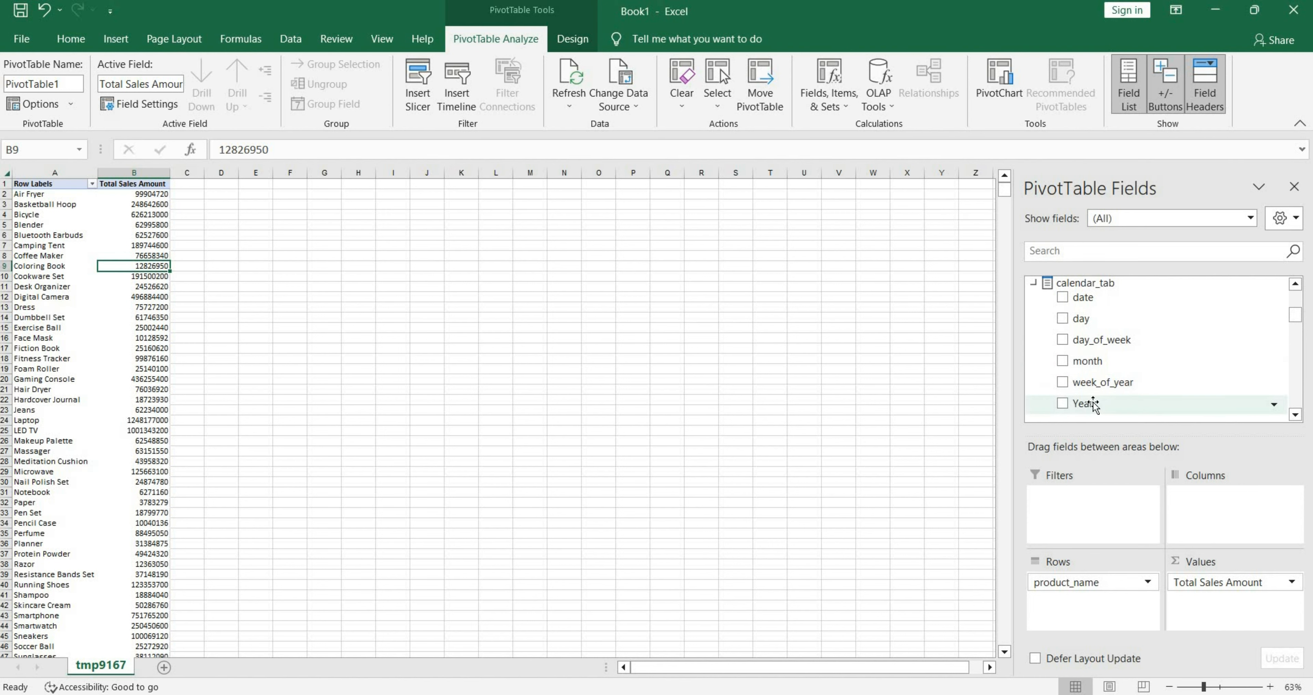
{"action": "left_click_drag", "start_coordinate": [1097, 424], "coordinate": [1091, 612]}
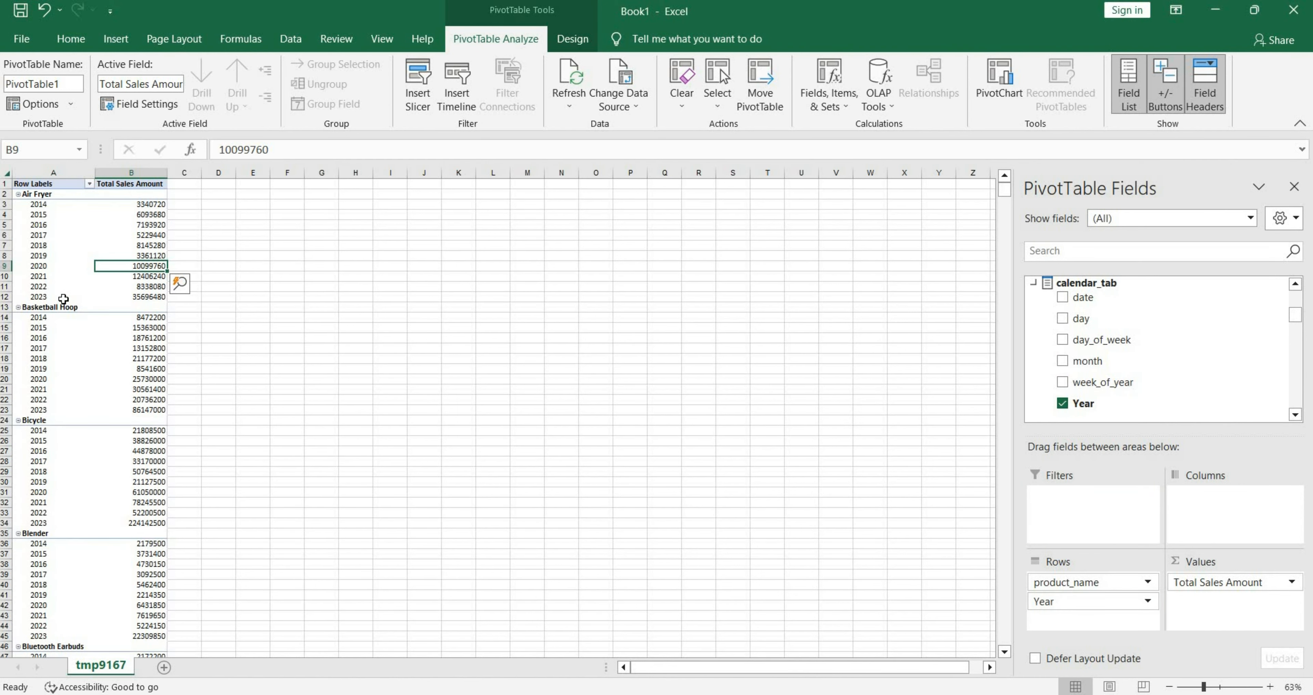
- Review Air Fryer's yearly sales and add the customer_name field to the PivotTable's columns
{"action": "scroll", "coordinate": [63, 299], "scroll_direction": "up", "scroll_amount": 1}
{"action": "scroll", "coordinate": [64, 299], "scroll_direction": "up", "scroll_amount": 1}
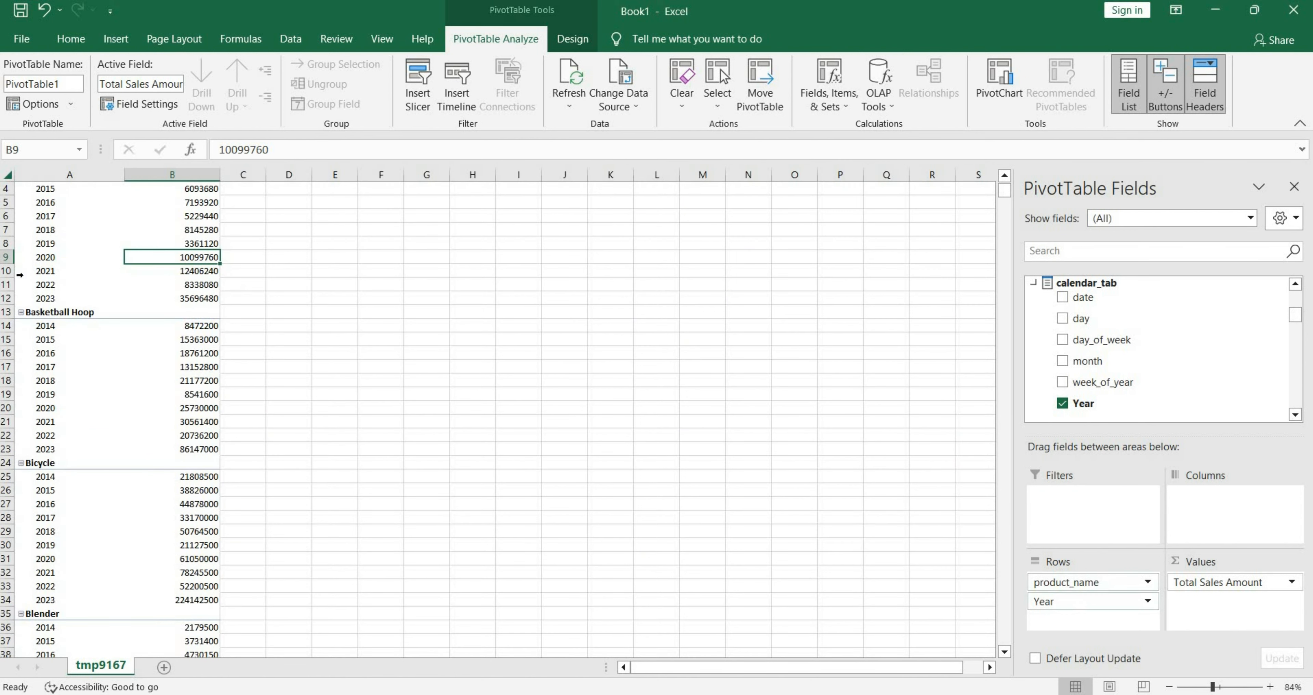
{"action": "scroll", "coordinate": [234, 321], "scroll_direction": "up", "scroll_amount": 1}
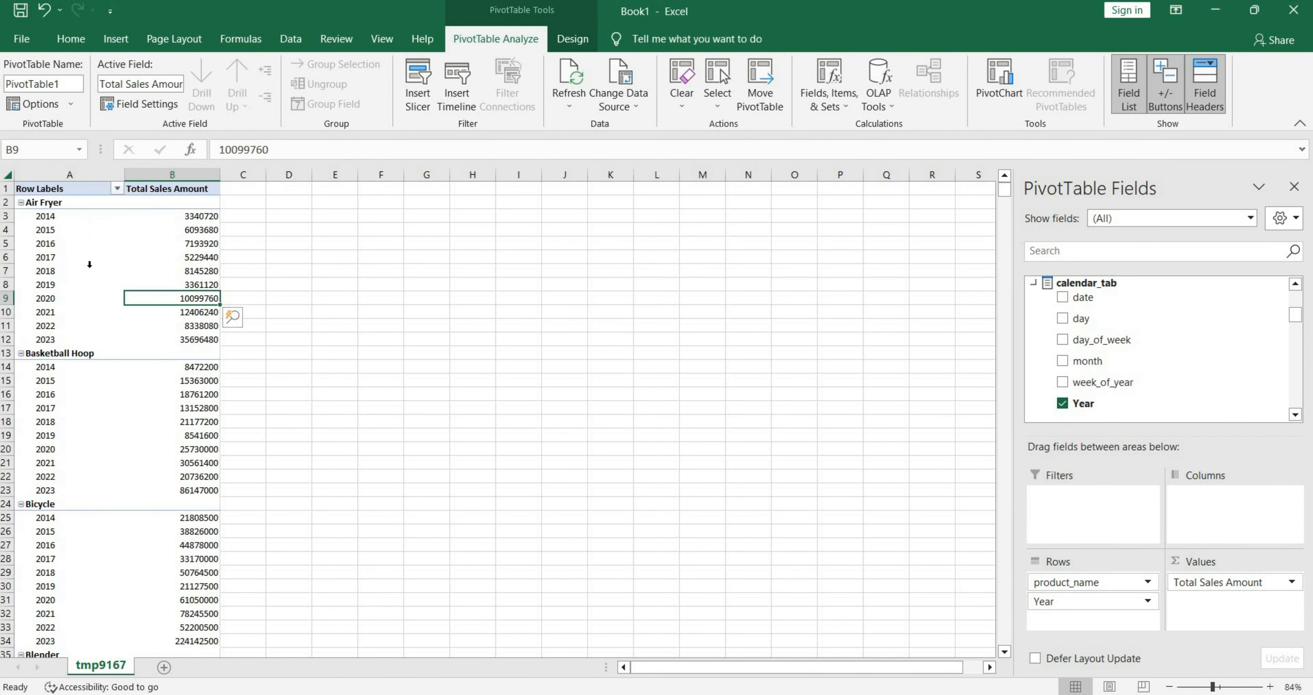
{"action": "left_click", "coordinate": [187, 217]}
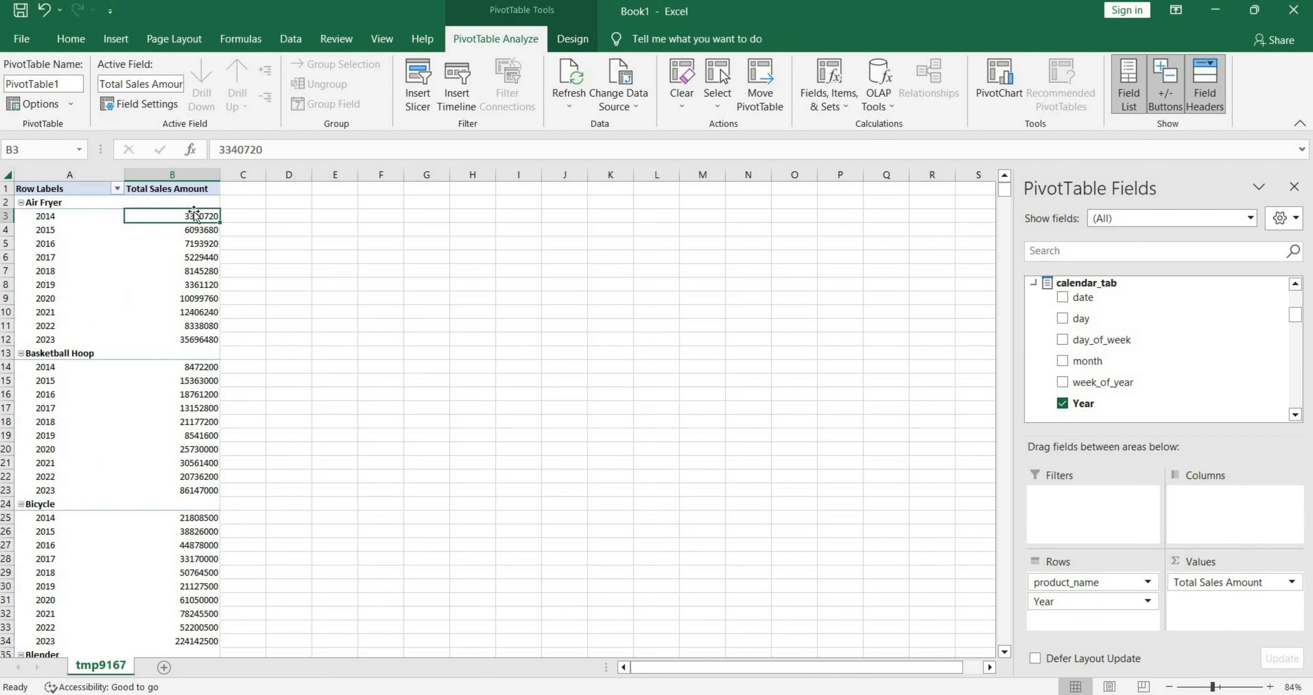
{"action": "left_click", "coordinate": [78, 203]}
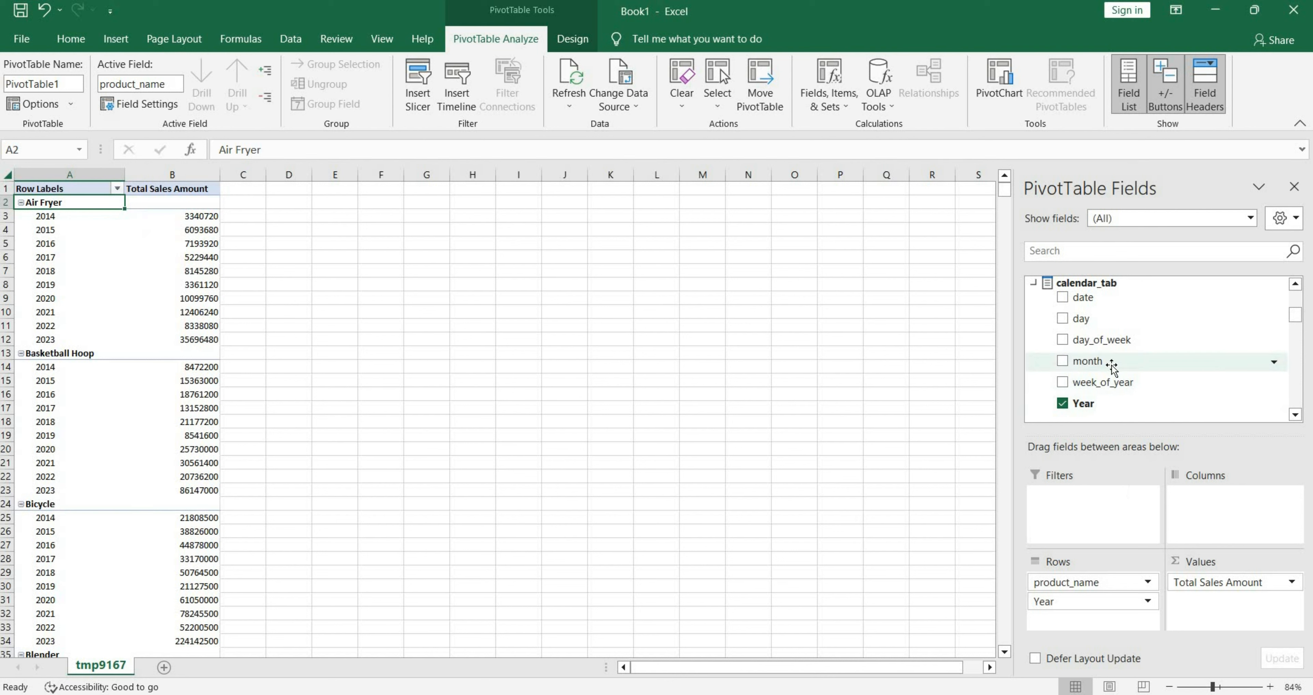
{"action": "left_click_drag", "start_coordinate": [1295, 315], "coordinate": [1284, 347]}
{"action": "left_click_drag", "start_coordinate": [1090, 355], "coordinate": [1232, 525]}
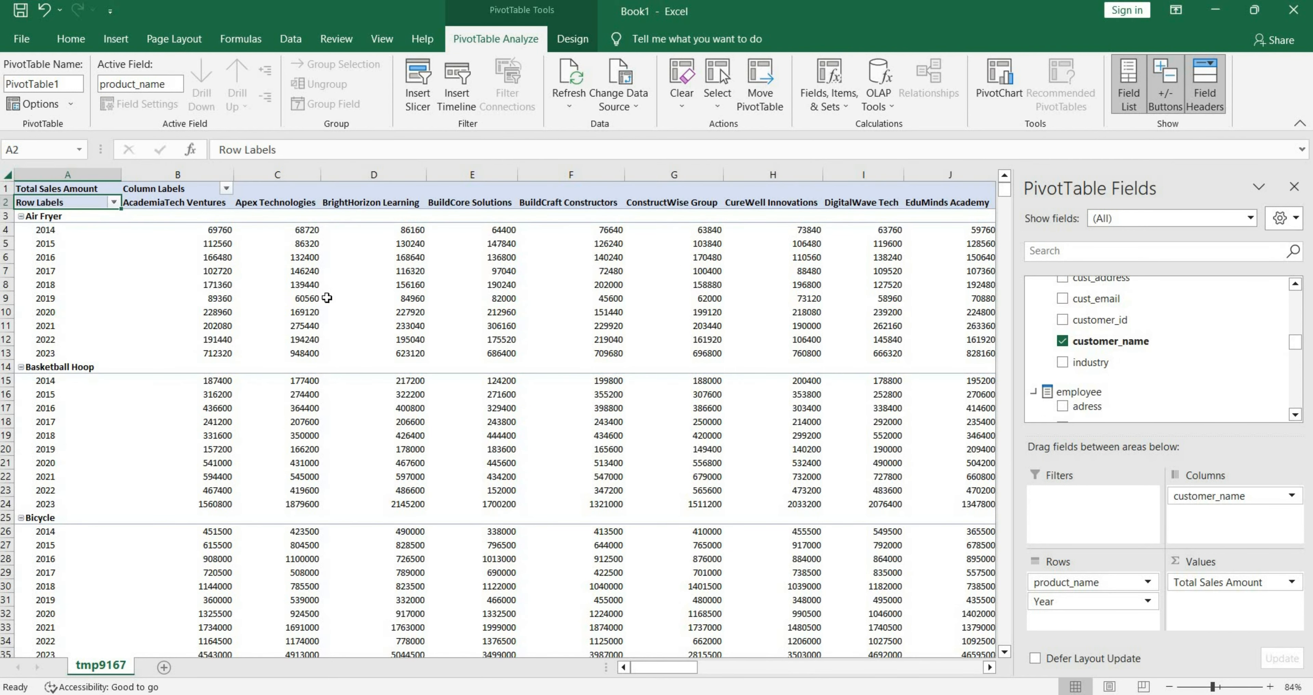
- Examine the Apex Technologies column and its 2014 sales amount for Air Fryer
{"action": "left_click", "coordinate": [188, 173]}
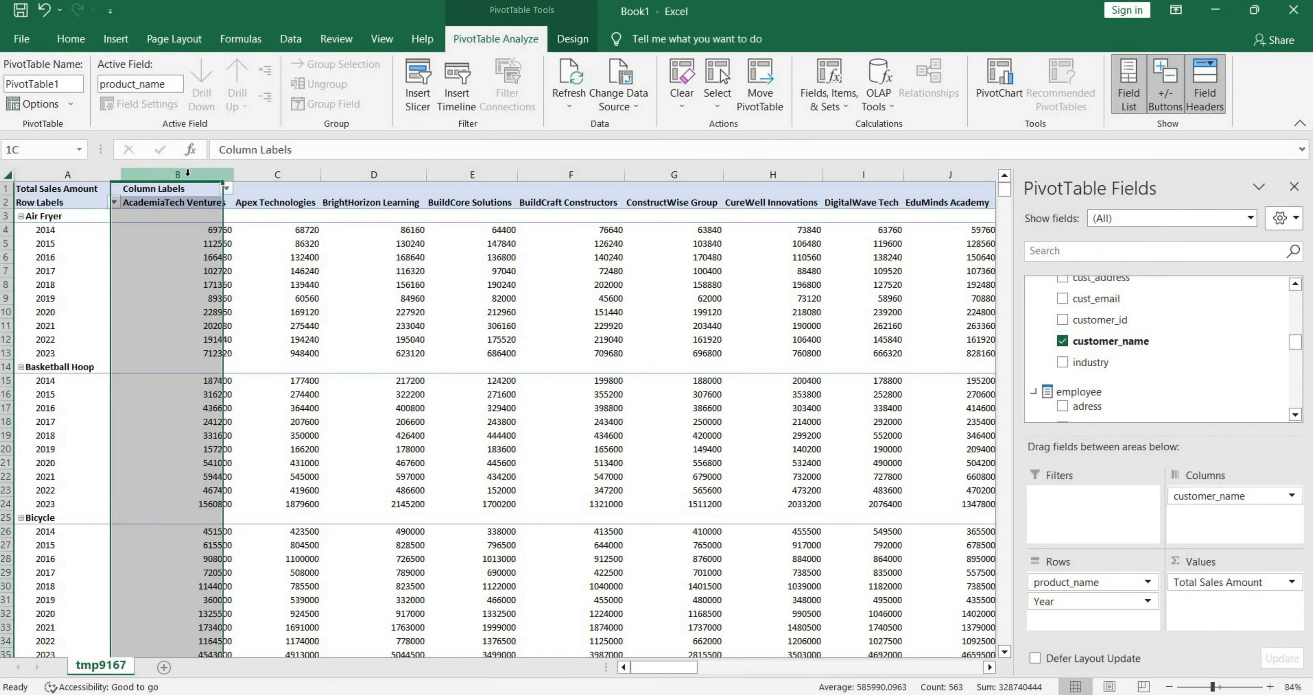
{"action": "left_click", "coordinate": [277, 174]}
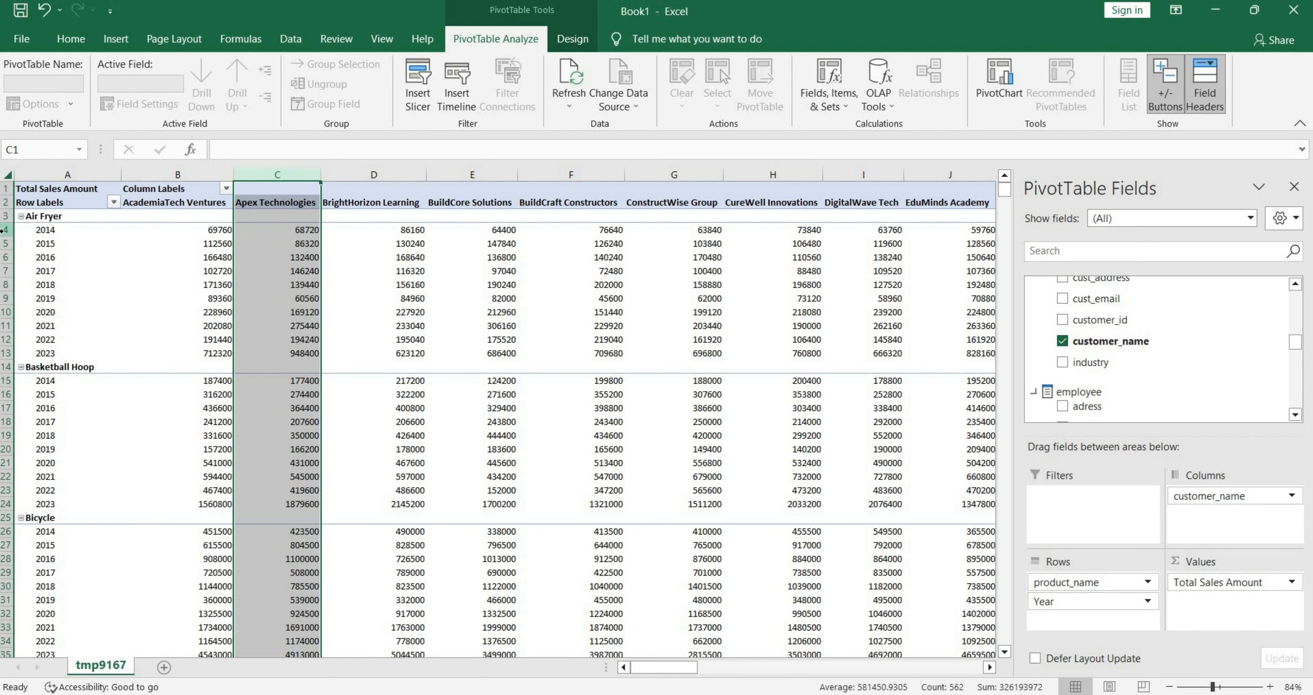
{"action": "left_click", "coordinate": [301, 233]}
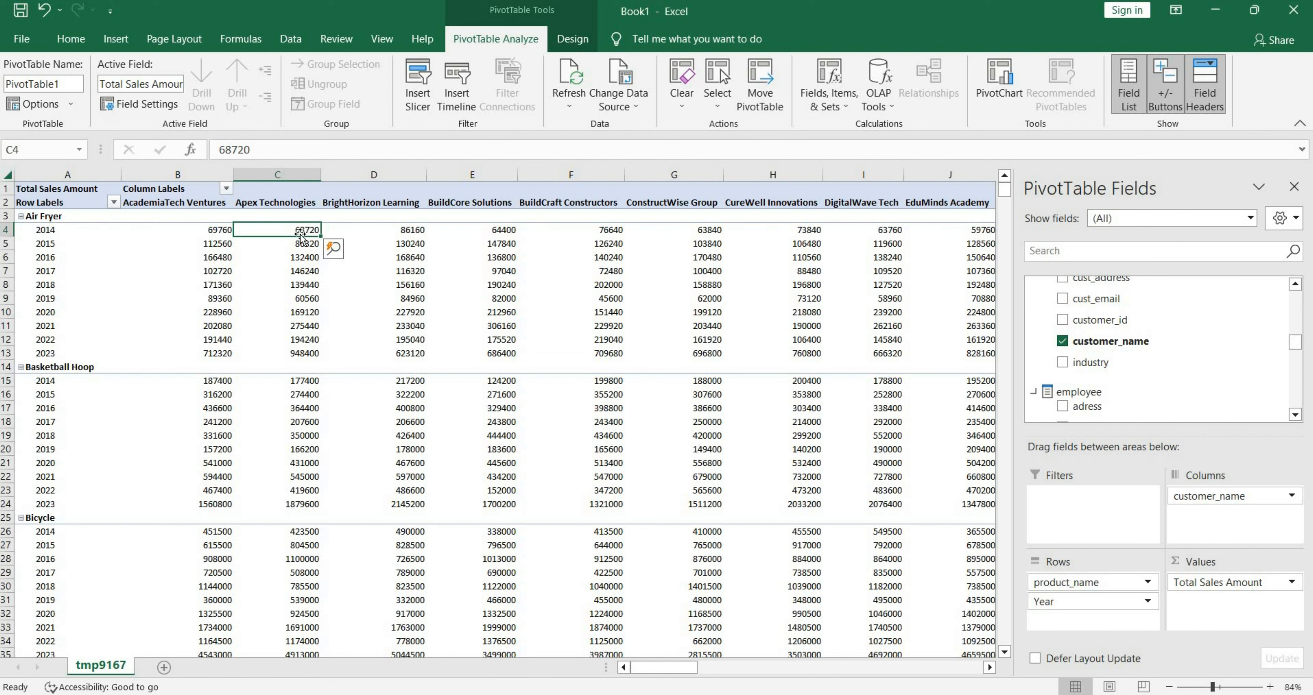
{"action": "left_click", "coordinate": [275, 202]}
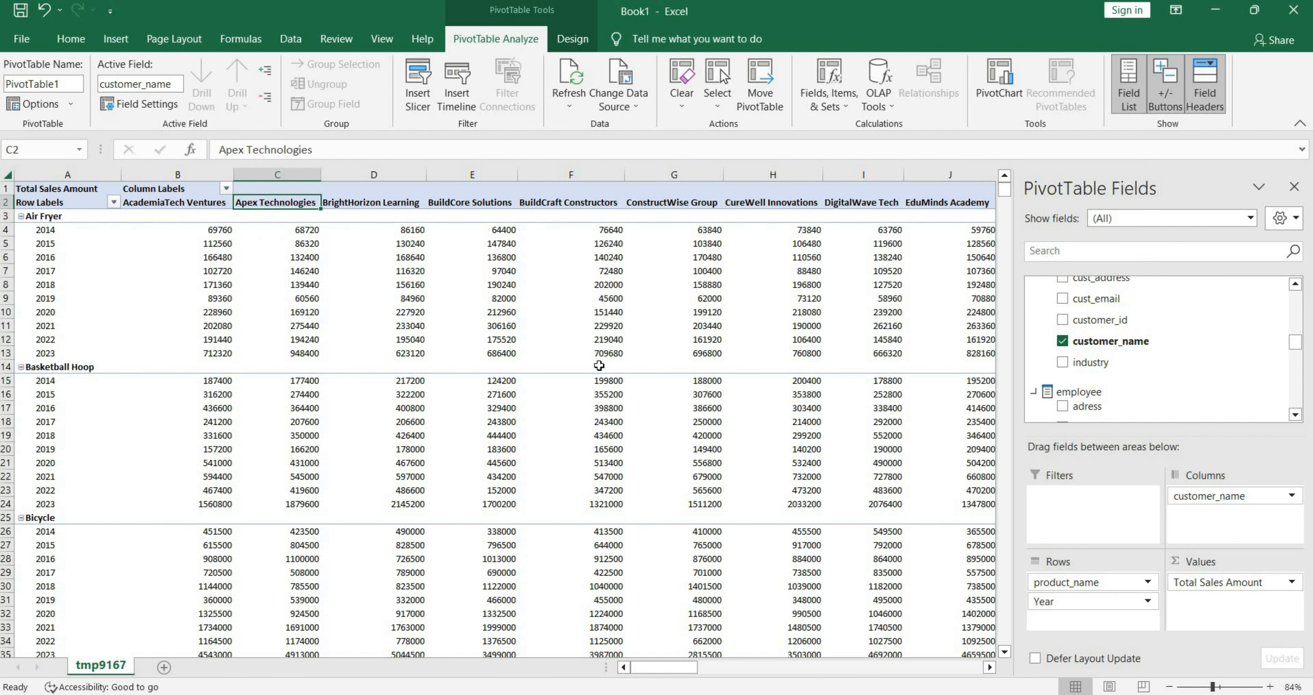
{"action": "left_click", "coordinate": [303, 230]}
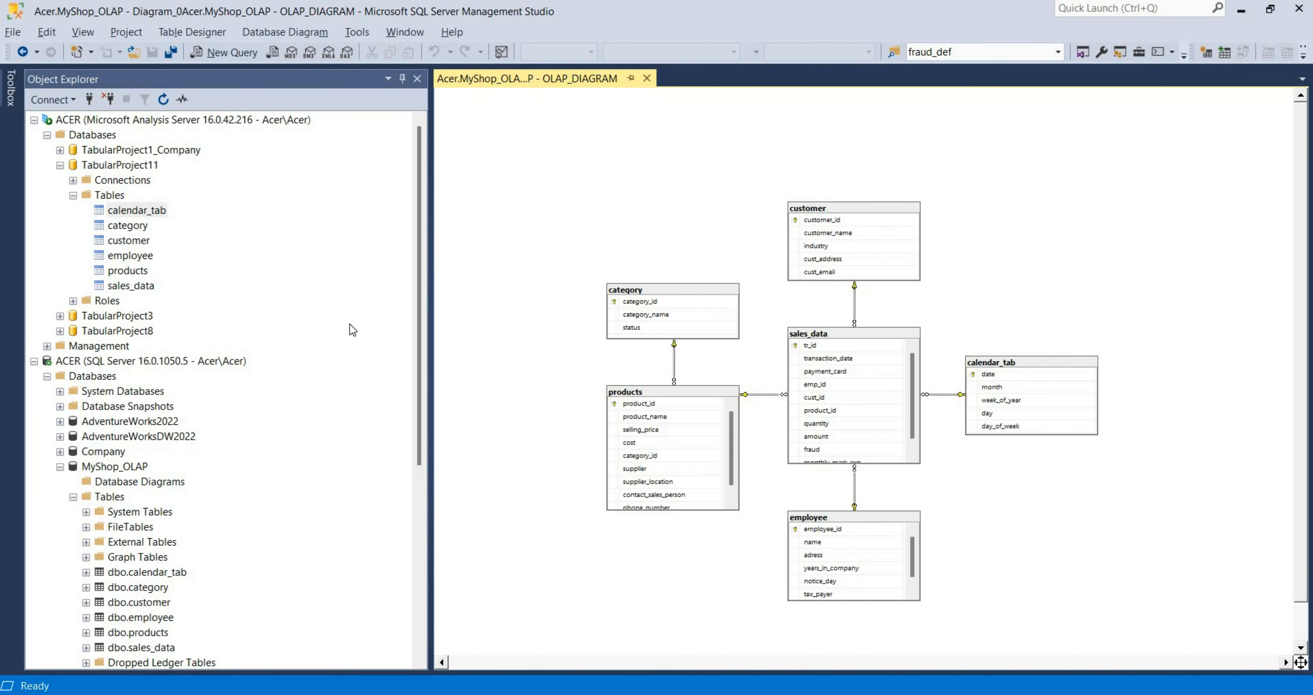
- Switch to SQL Server Management Studio and select the top 1000 rows of dbo.sales_data in MyShop_OLAP
{"action": "left_click_drag", "start_coordinate": [419, 336], "coordinate": [419, 387]}
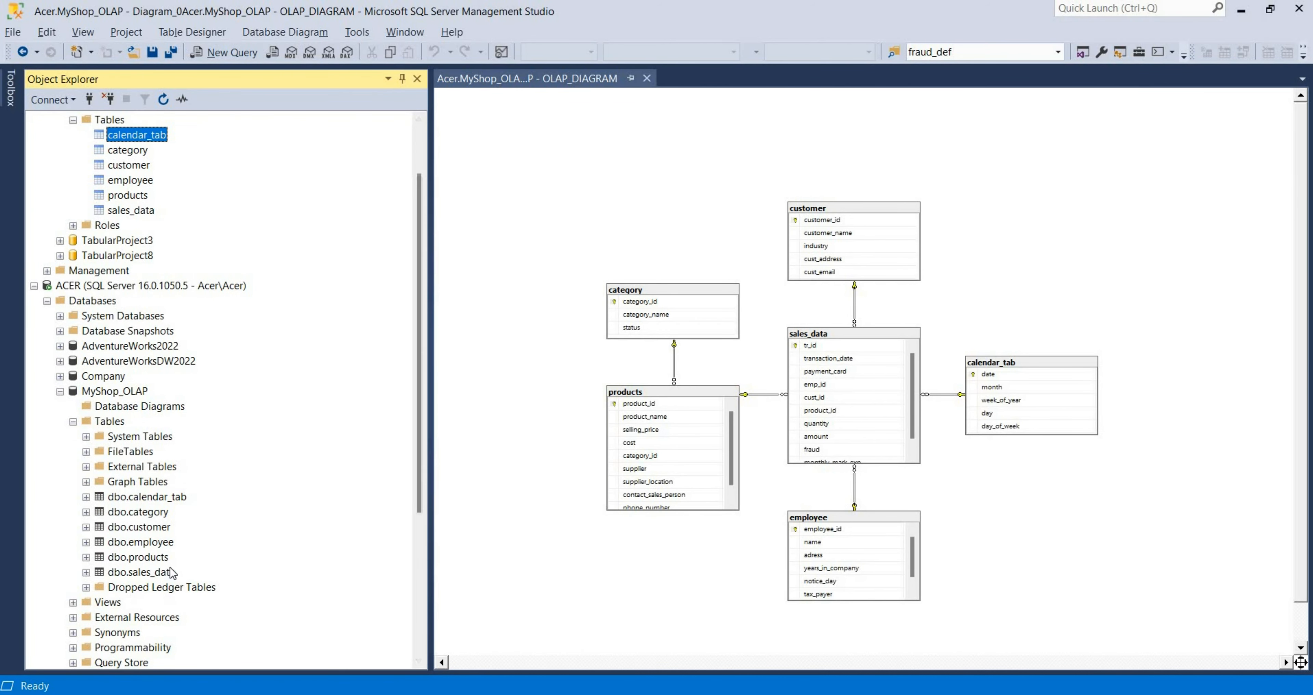
{"action": "right_click", "coordinate": [158, 574]}
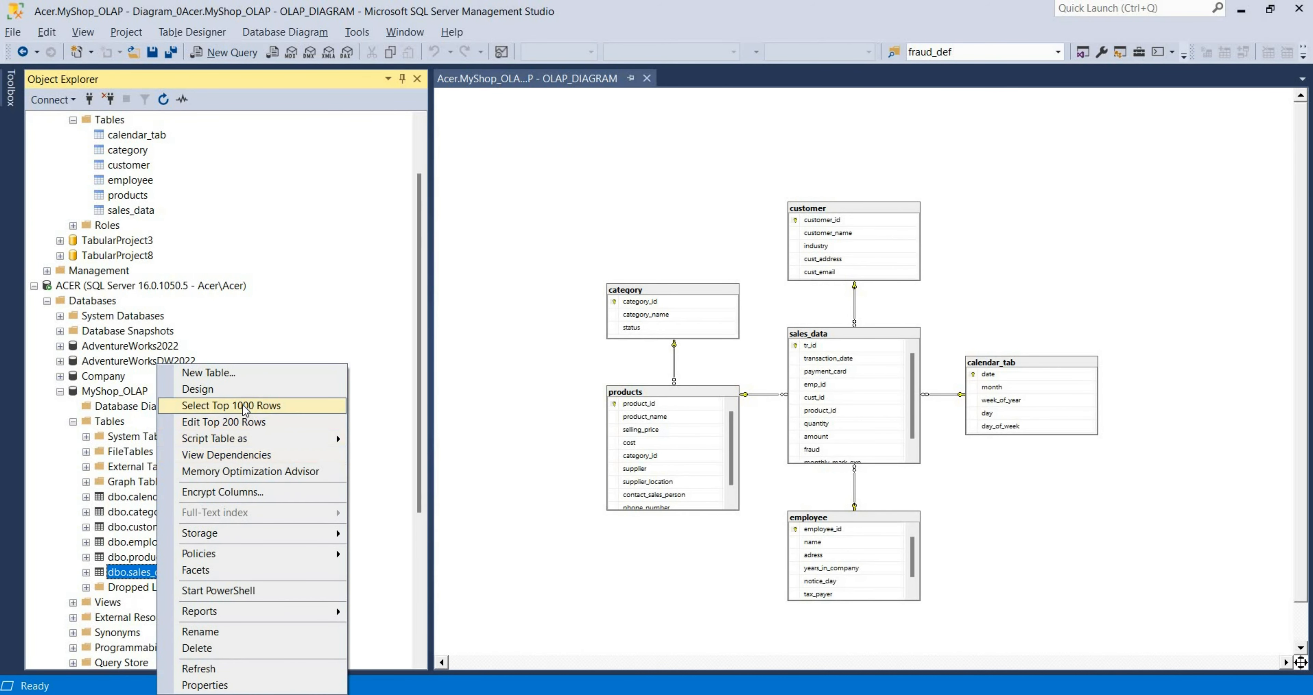
{"action": "left_click", "coordinate": [229, 406]}
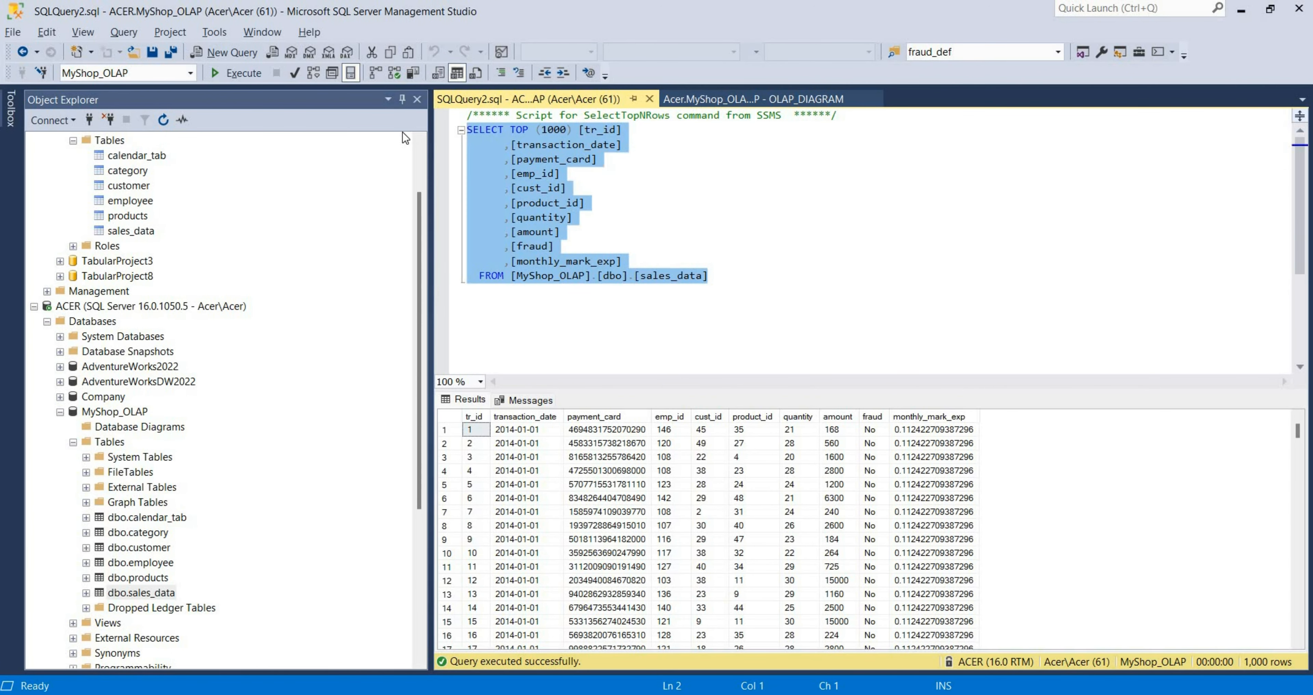
- Replace the generated query with "Select sum(amount) from sales_data as s"
{"action": "key", "text": "Delete"}
{"action": "type", "text": "Select"}
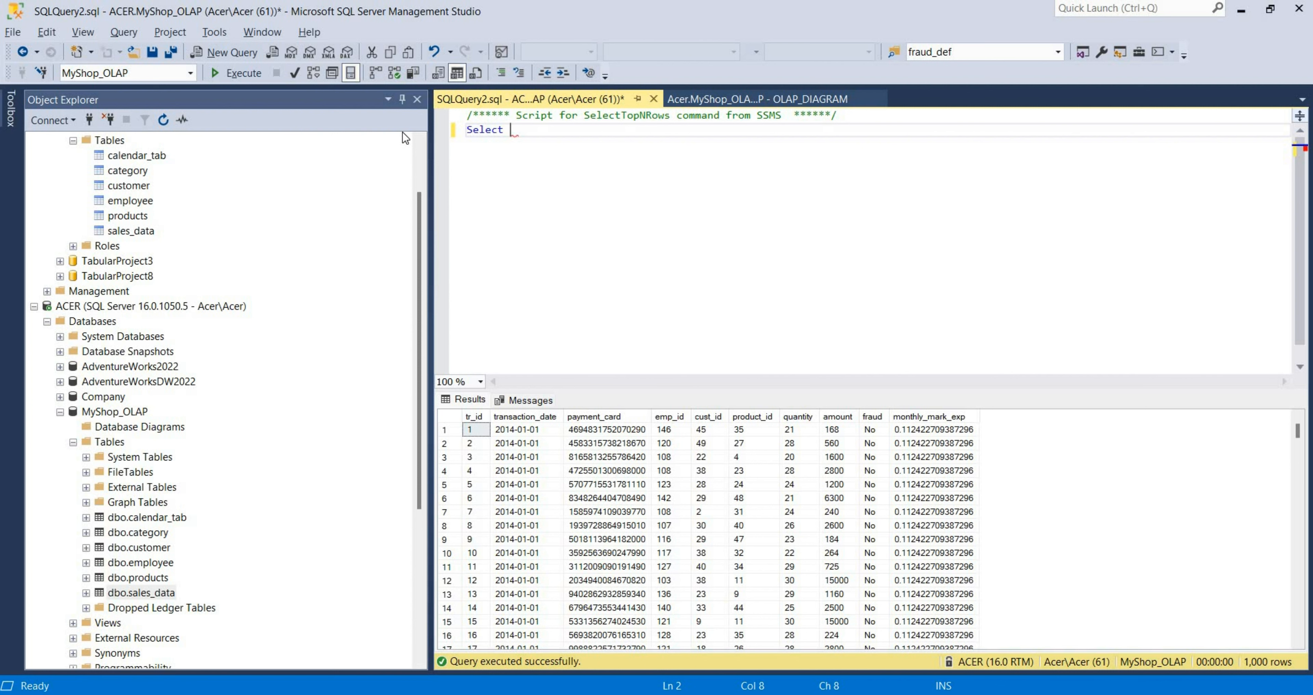
{"action": "type", "text": "sum(a"}
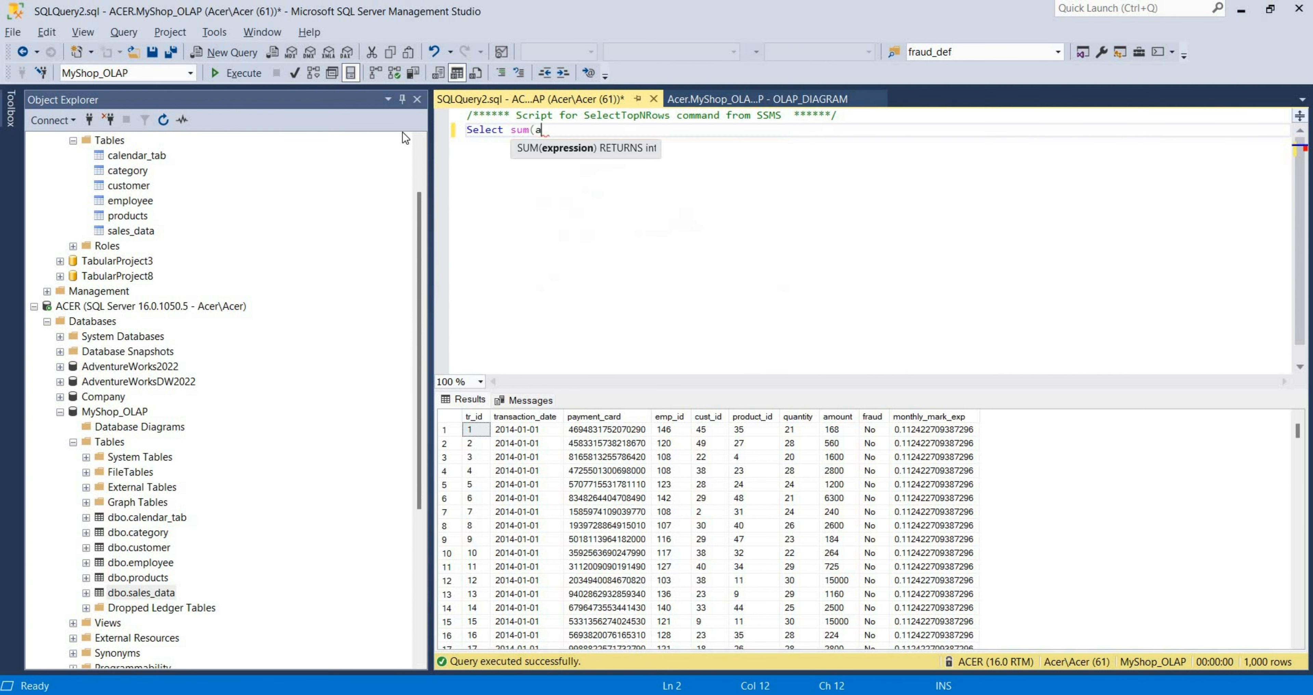
{"action": "type", "text": "mount) from sale"}
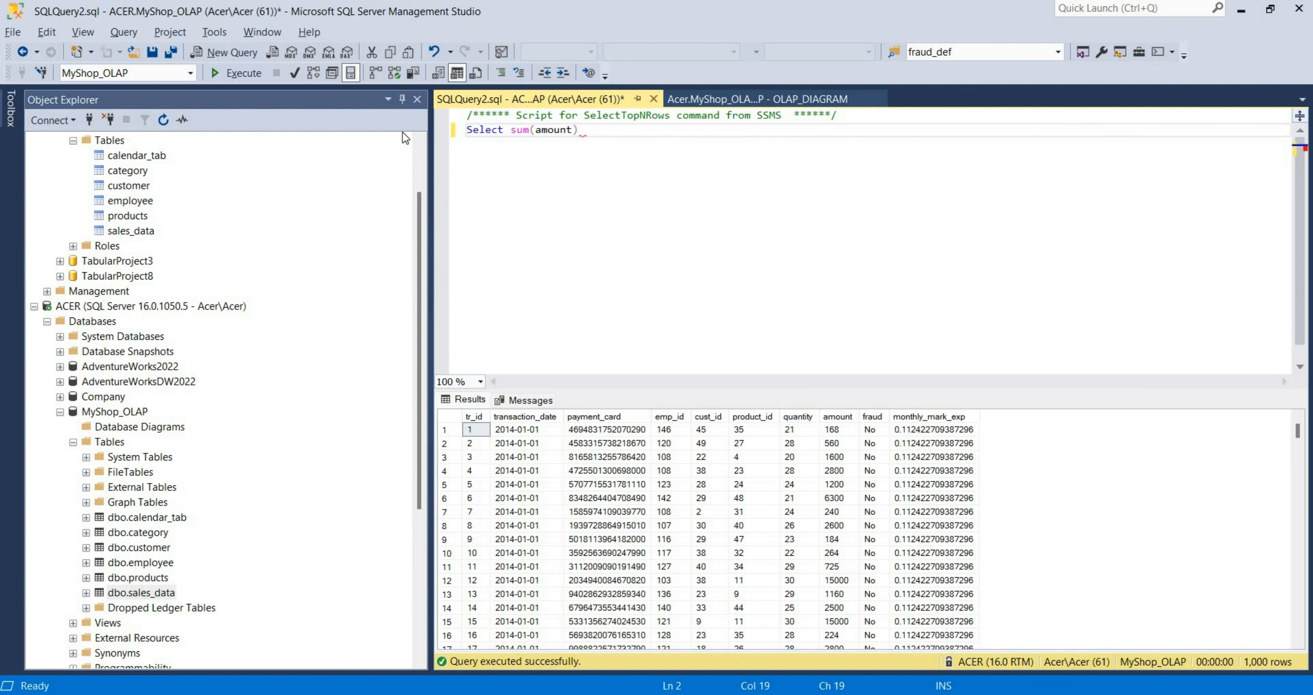
{"action": "type", "text": "s_data as s"}
- Join the customer table as c to the query on c.customer_id=s.cust_id
{"action": "key", "text": "Return"}
{"action": "type", "text": "jo"}
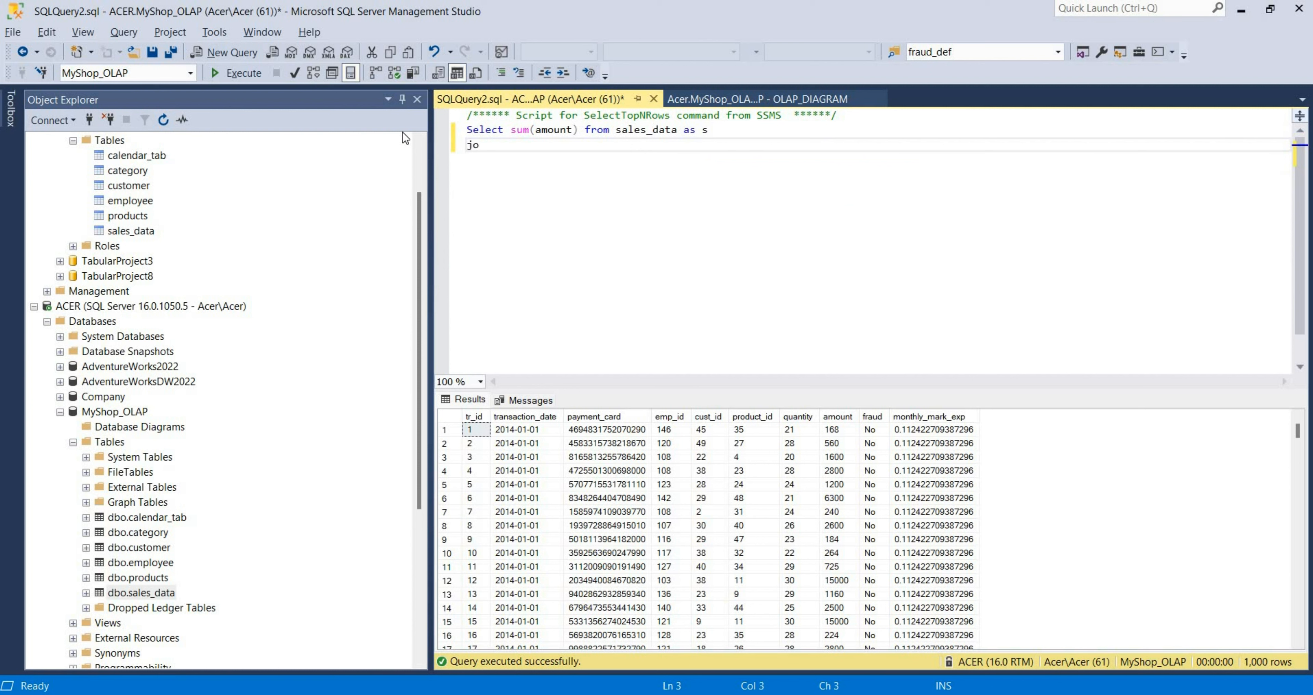
{"action": "type", "text": "in customer as c on c."}
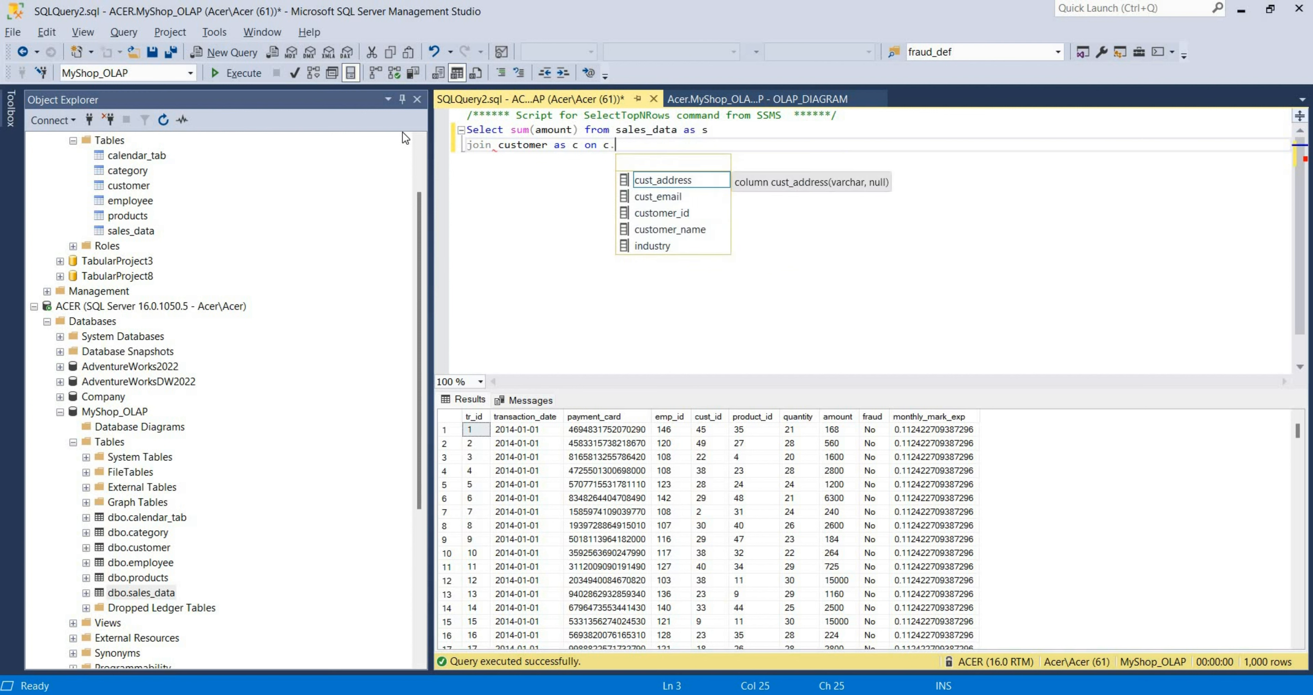
{"action": "key", "text": "Down"}
{"action": "key", "text": "Down"}
{"action": "key", "text": "Tab"}
{"action": "type", "text": "=s"}
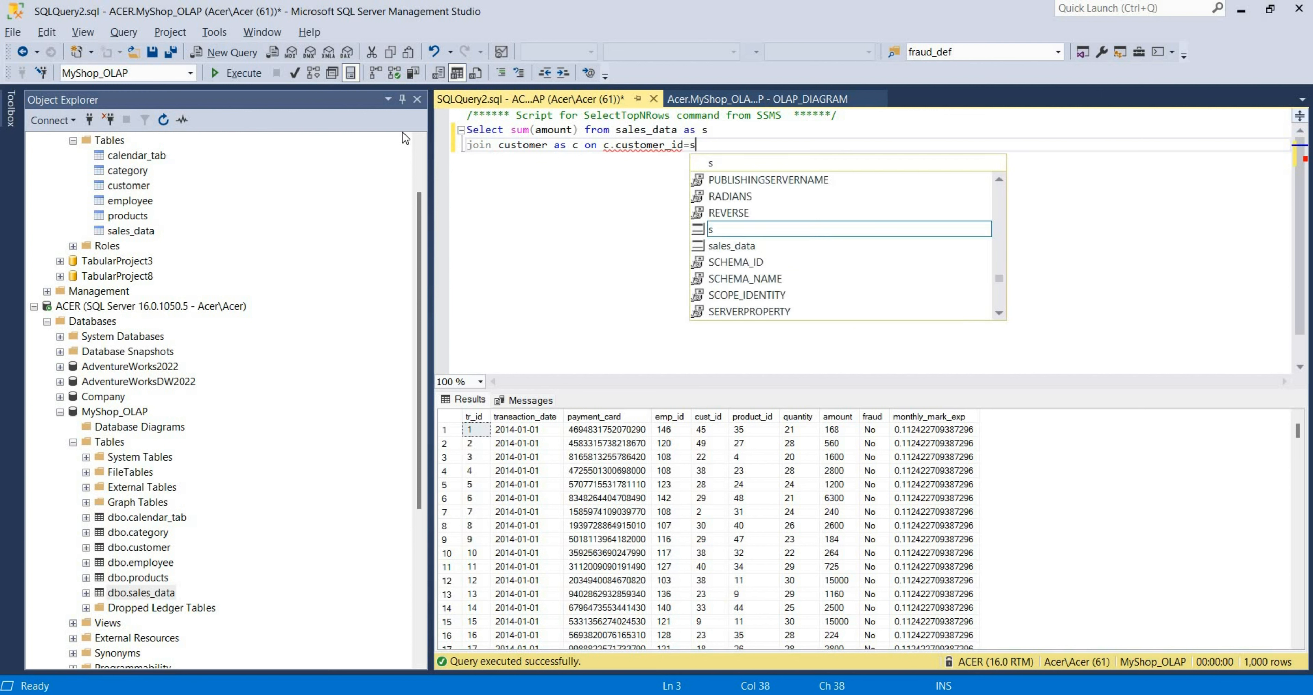
{"action": "type", "text": "."}
{"action": "key", "text": "Down"}
{"action": "key", "text": "Down"}
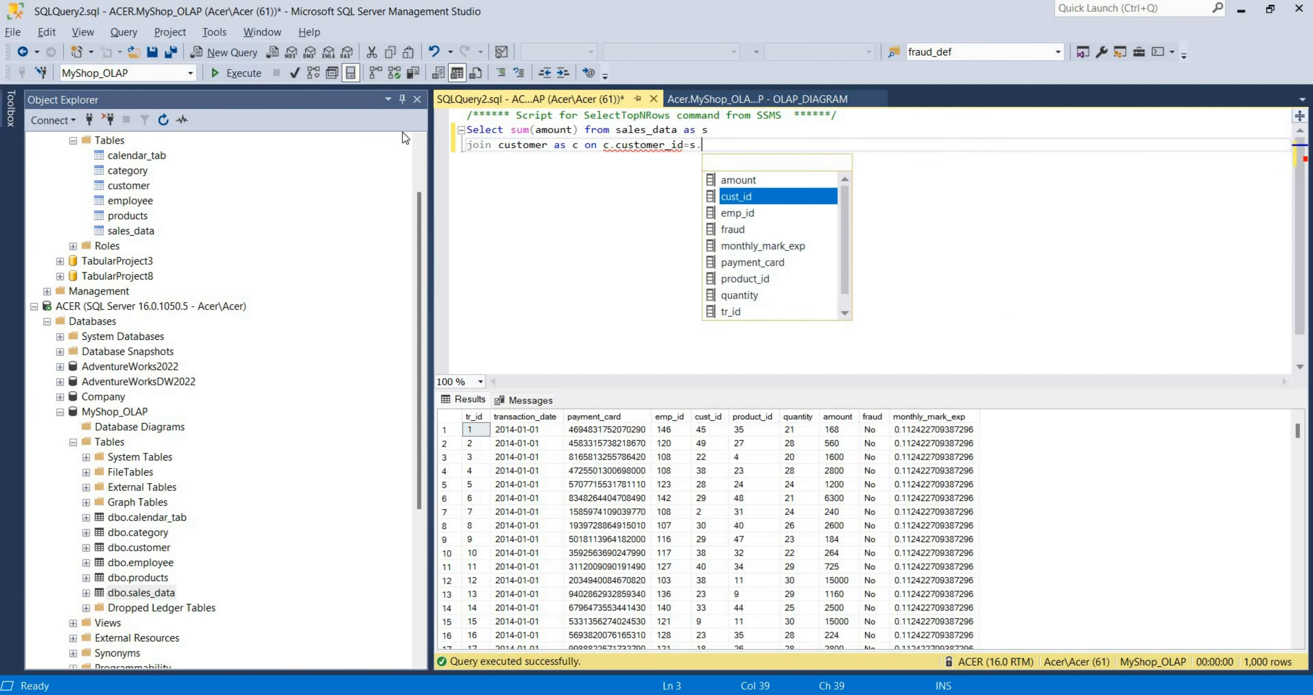
{"action": "key", "text": "Tab"}
- Join the calendar_tab table as ct to the query on ct.date=s.transaction_date
{"action": "key", "text": "Return"}
{"action": "type", "text": "join"}
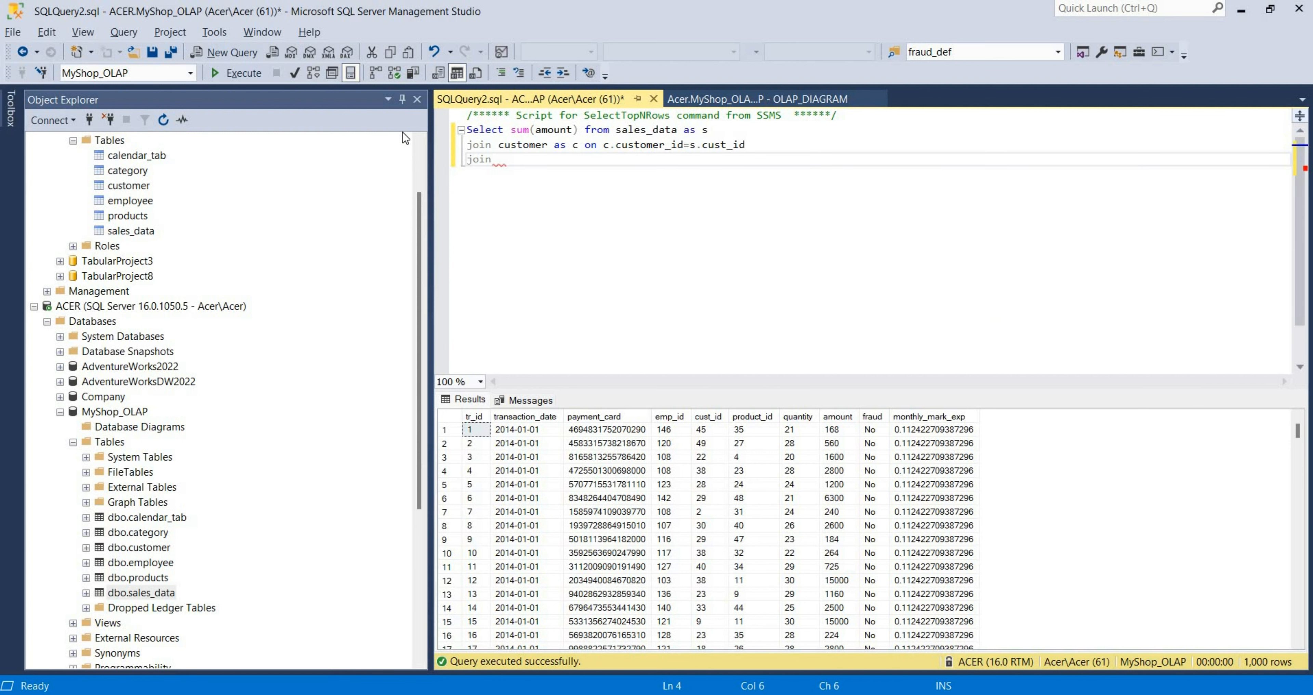
{"action": "type", "text": " calendar_tab"}
{"action": "key", "text": "Tab"}
{"action": "type", "text": "as ct"}
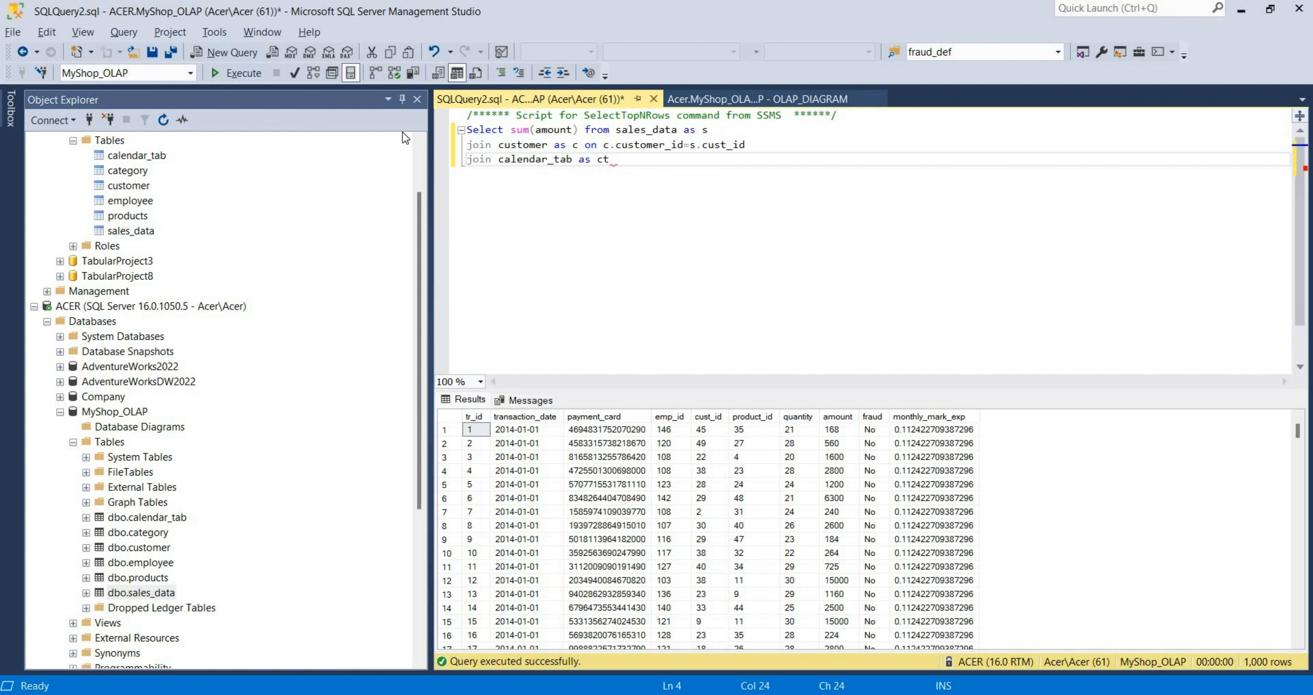
{"action": "type", "text": " on ct."}
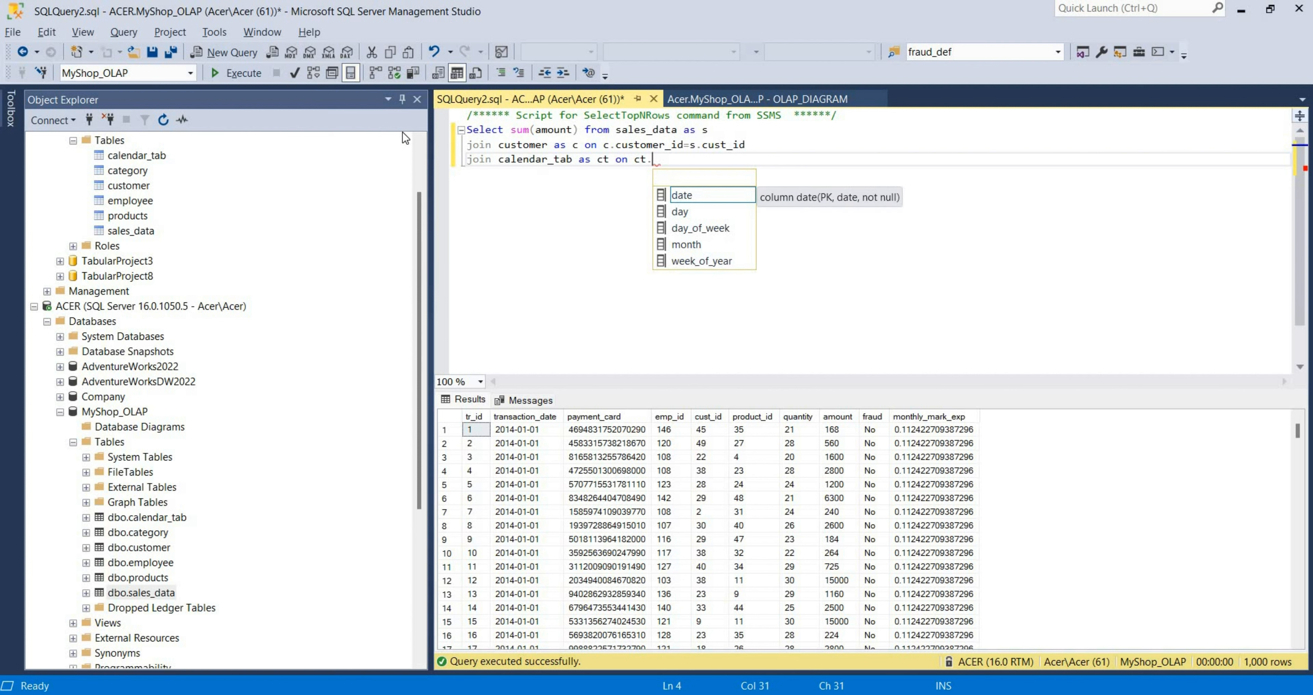
{"action": "key", "text": "Tab"}
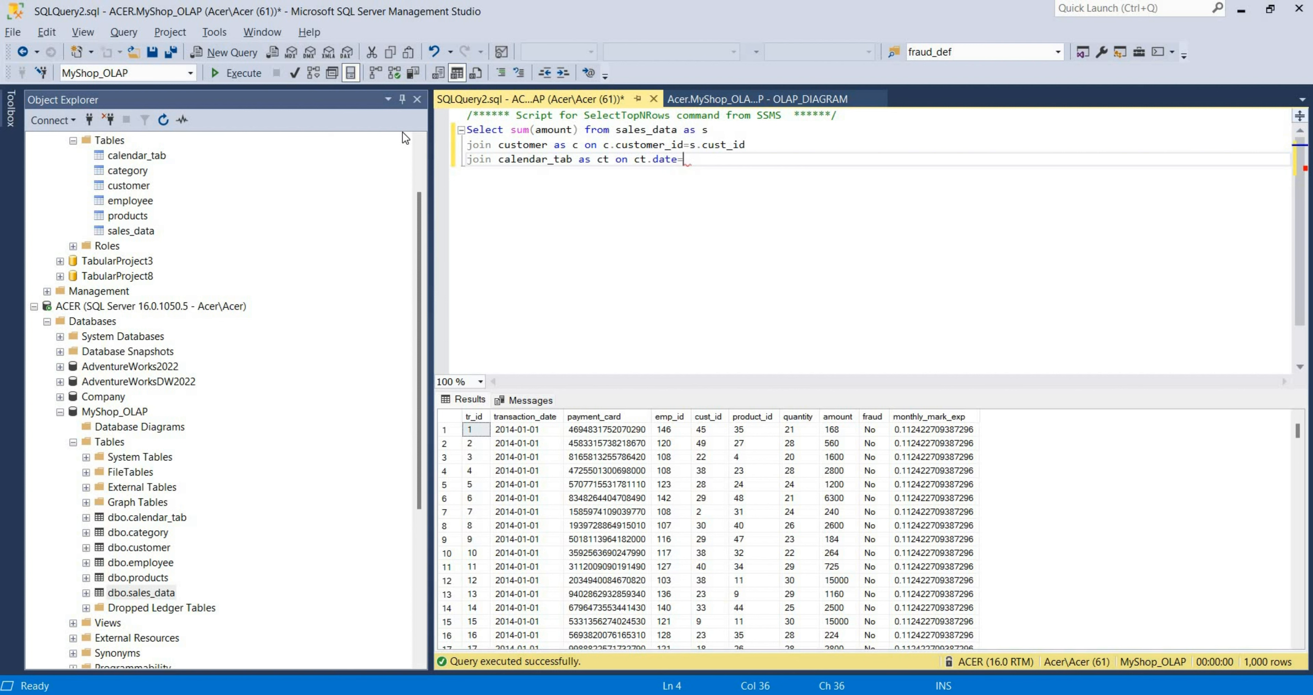
{"action": "type", "text": "=s."}
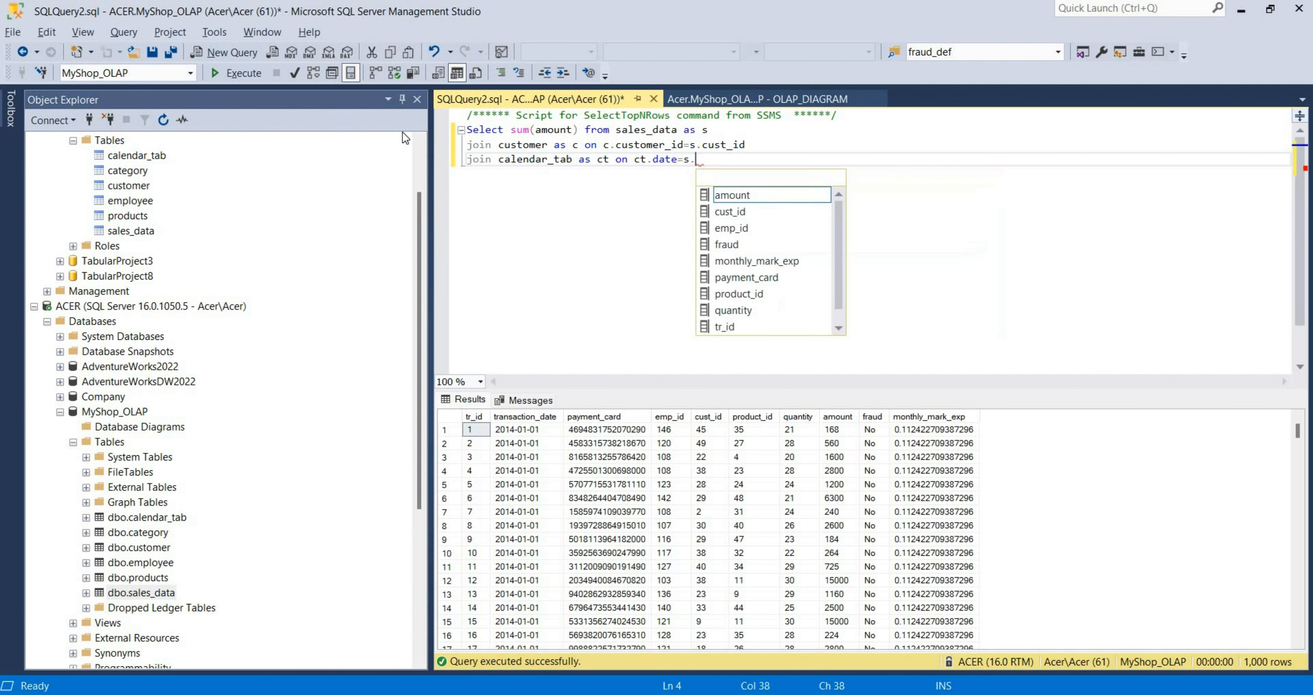
{"action": "key", "text": "Down"}
{"action": "key", "text": "Down"}
{"action": "key", "text": "Down"}
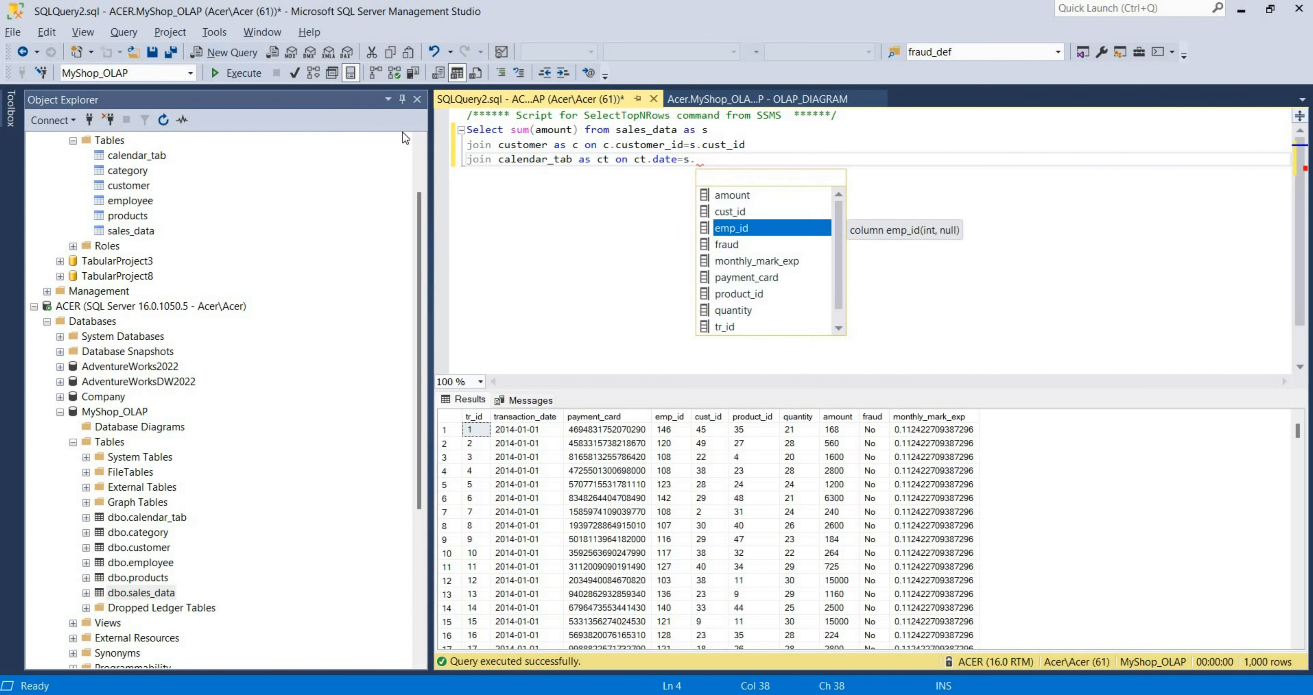
{"action": "key", "text": "Down"}
{"action": "key", "text": "Down"}
{"action": "key", "text": "Down"}
{"action": "key", "text": "Down"}
{"action": "key", "text": "Down"}
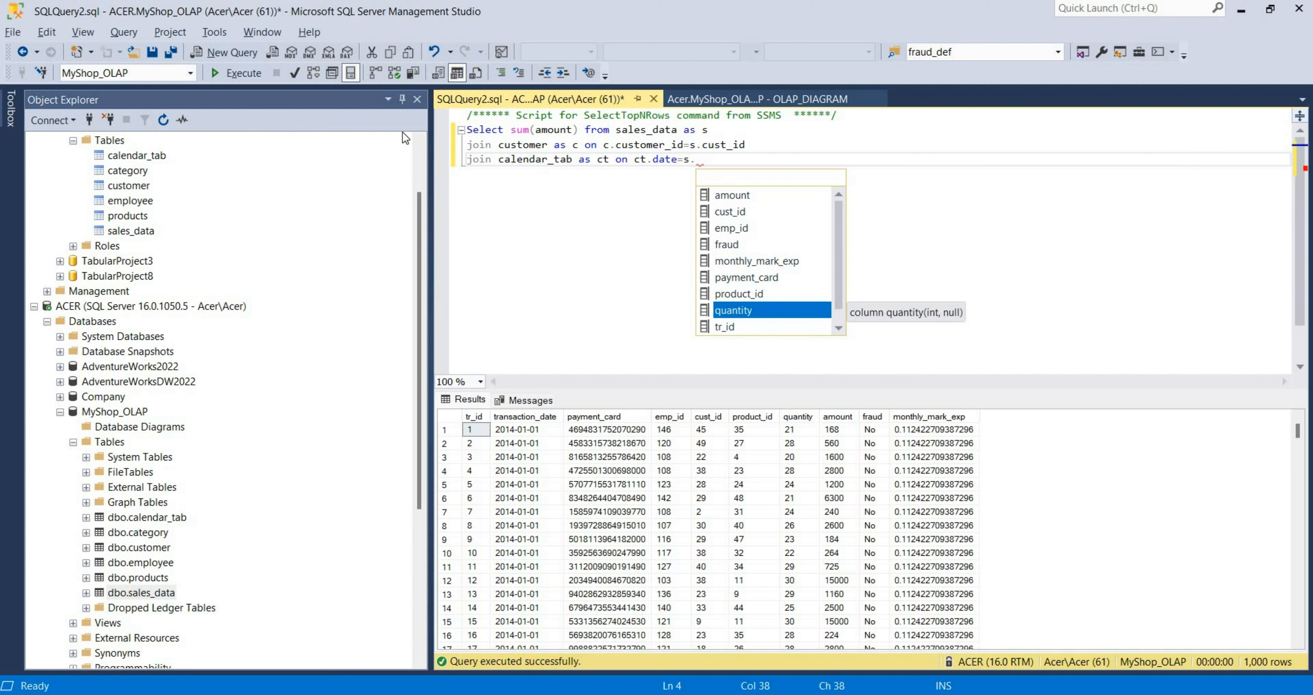
{"action": "key", "text": "Down"}
{"action": "key", "text": "Down"}
{"action": "key", "text": "Tab"}
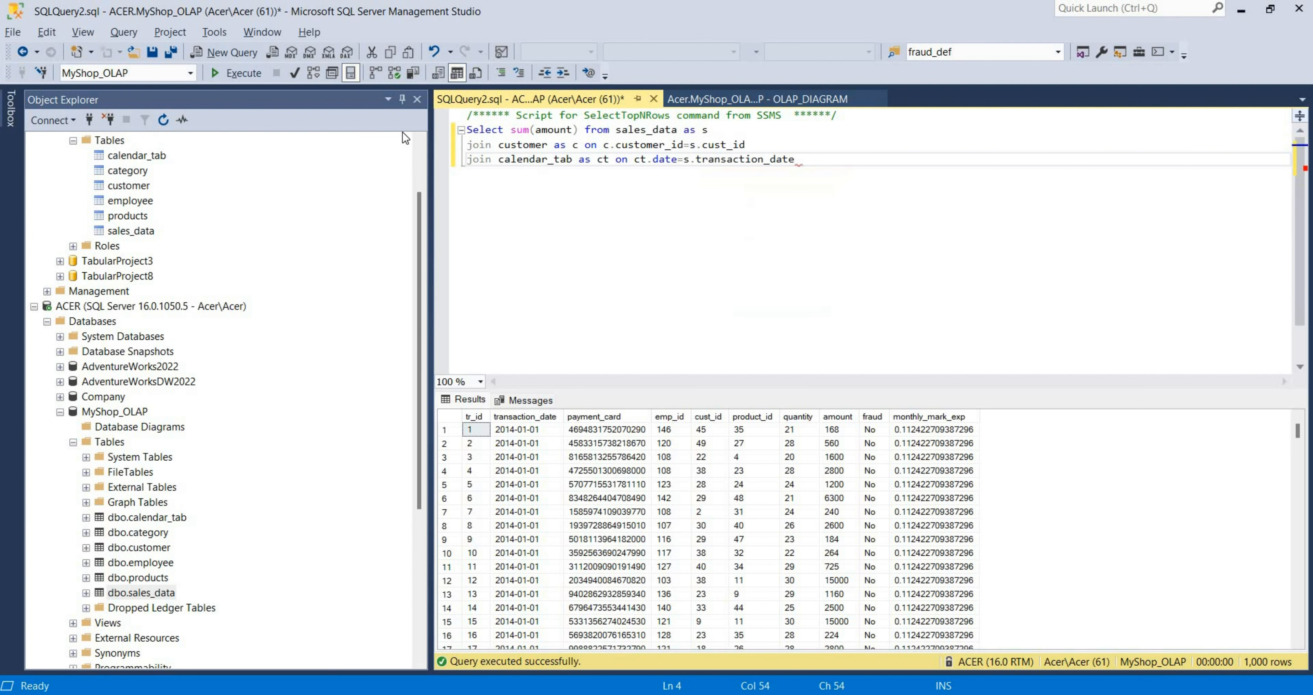
- Insert the customer_name column from dbo.customer's column list into the Select list before sum(amount), with the c. prefix
{"action": "left_click", "coordinate": [511, 129]}
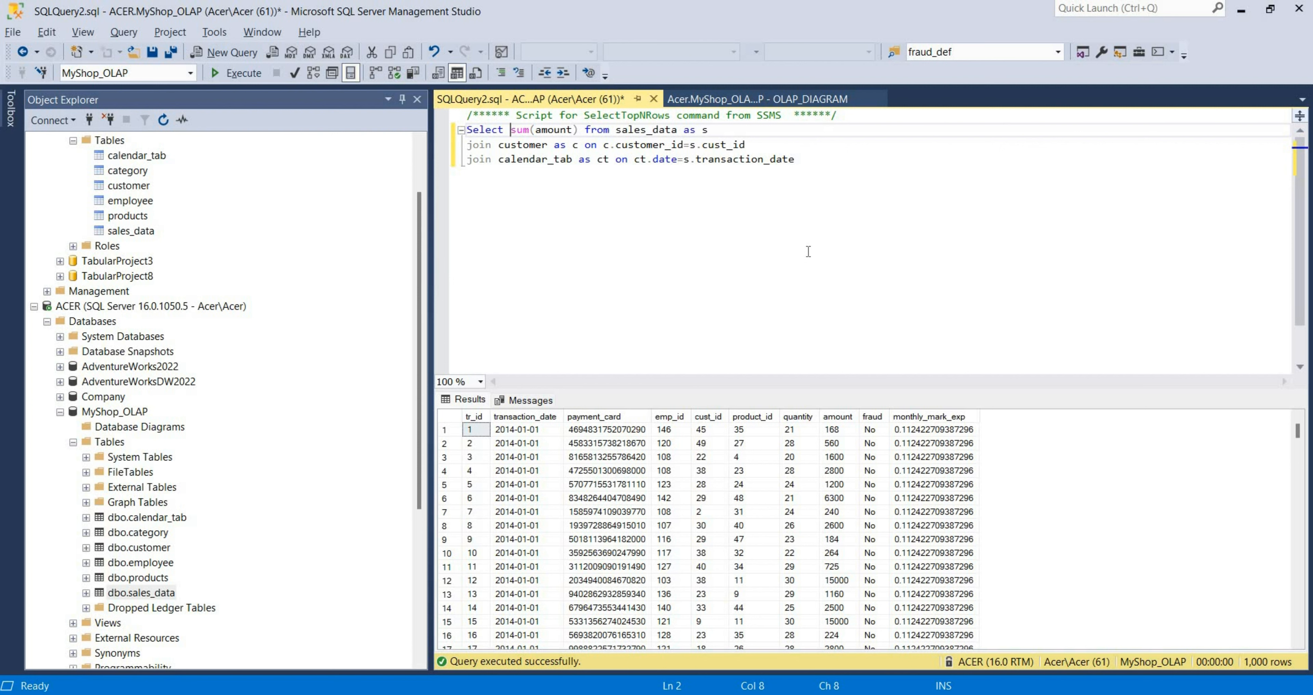
{"action": "type", "text": "c."}
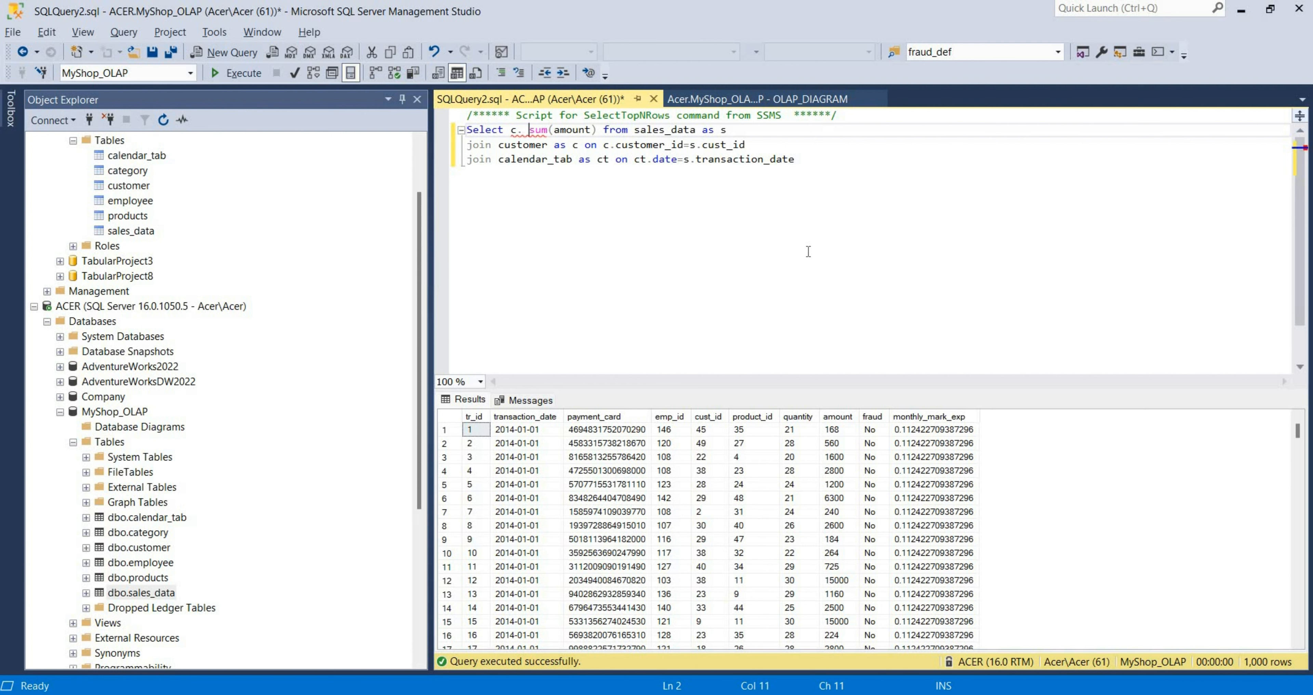
{"action": "key", "text": "Left"}
{"action": "type", "text": "cust"}
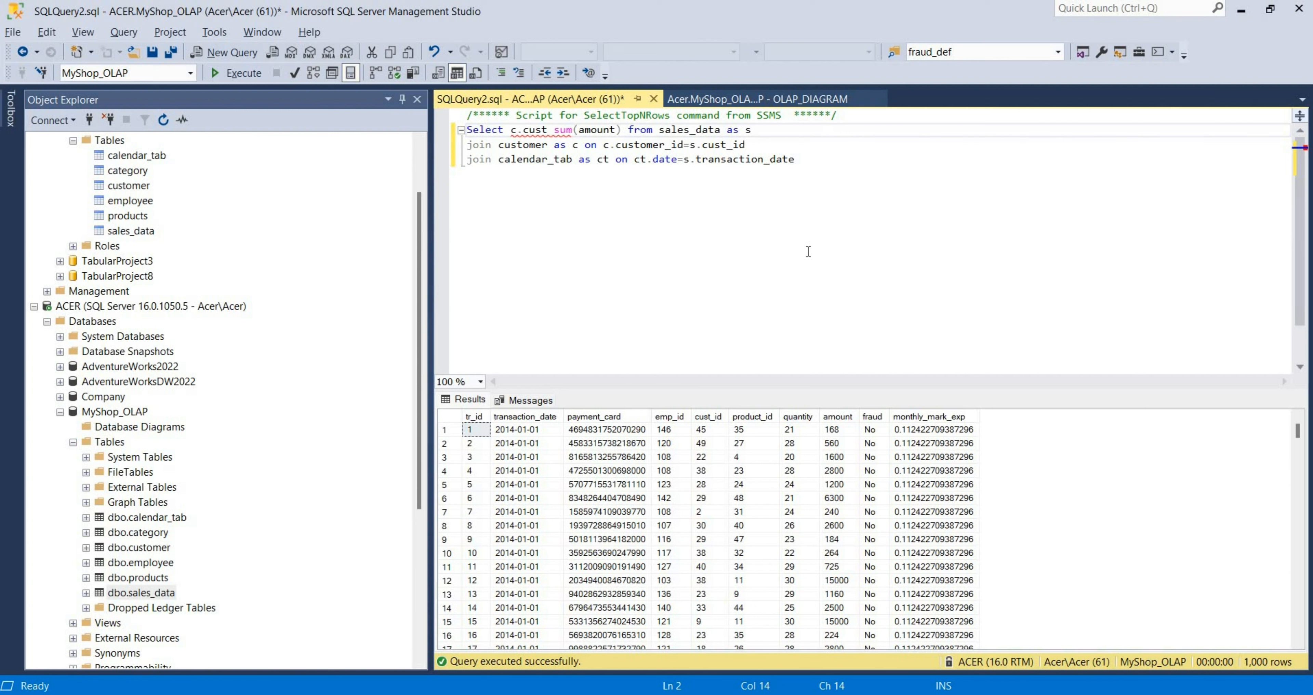
{"action": "type", "text": "o"}
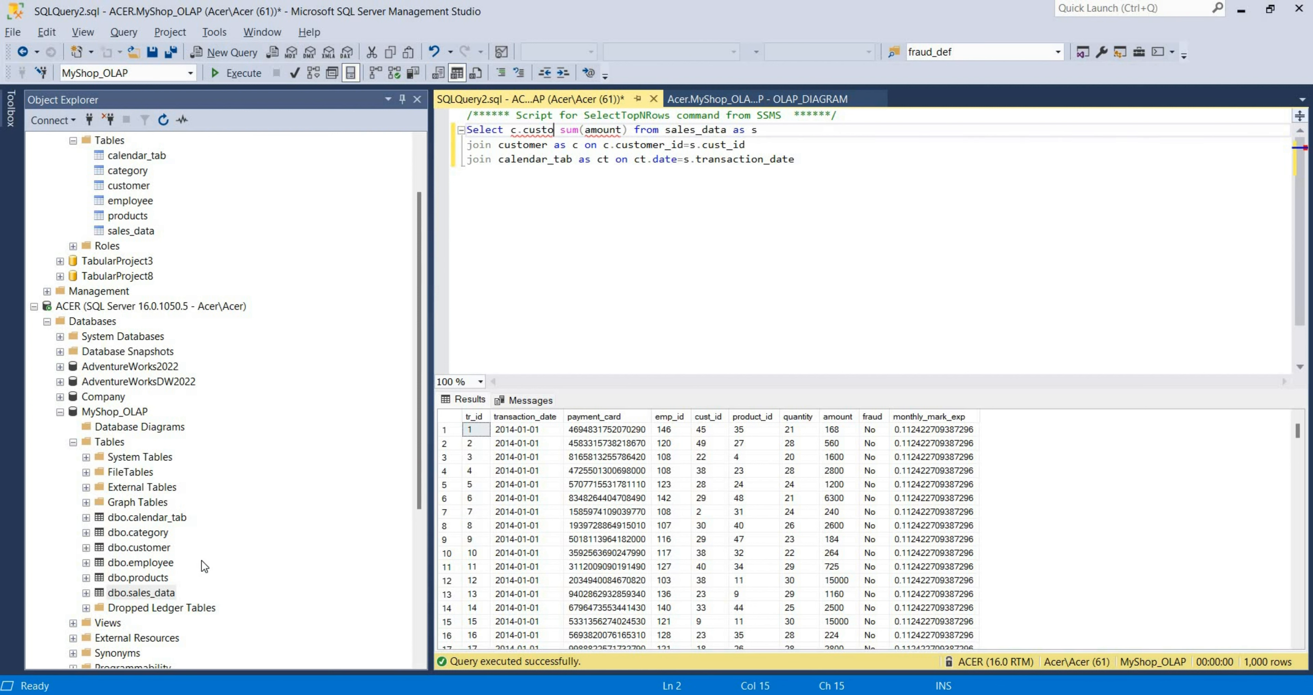
{"action": "left_click", "coordinate": [86, 547]}
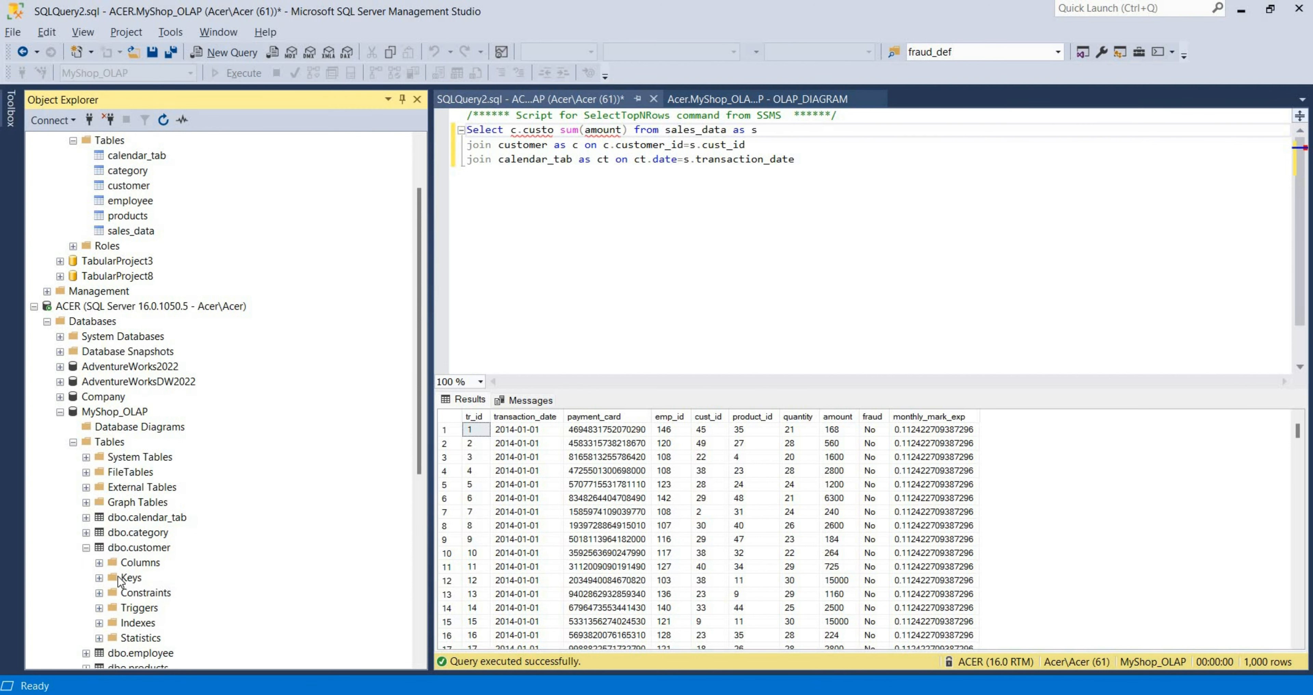
{"action": "left_click", "coordinate": [100, 562]}
{"action": "scroll", "coordinate": [220, 535], "scroll_direction": "down", "scroll_amount": 1}
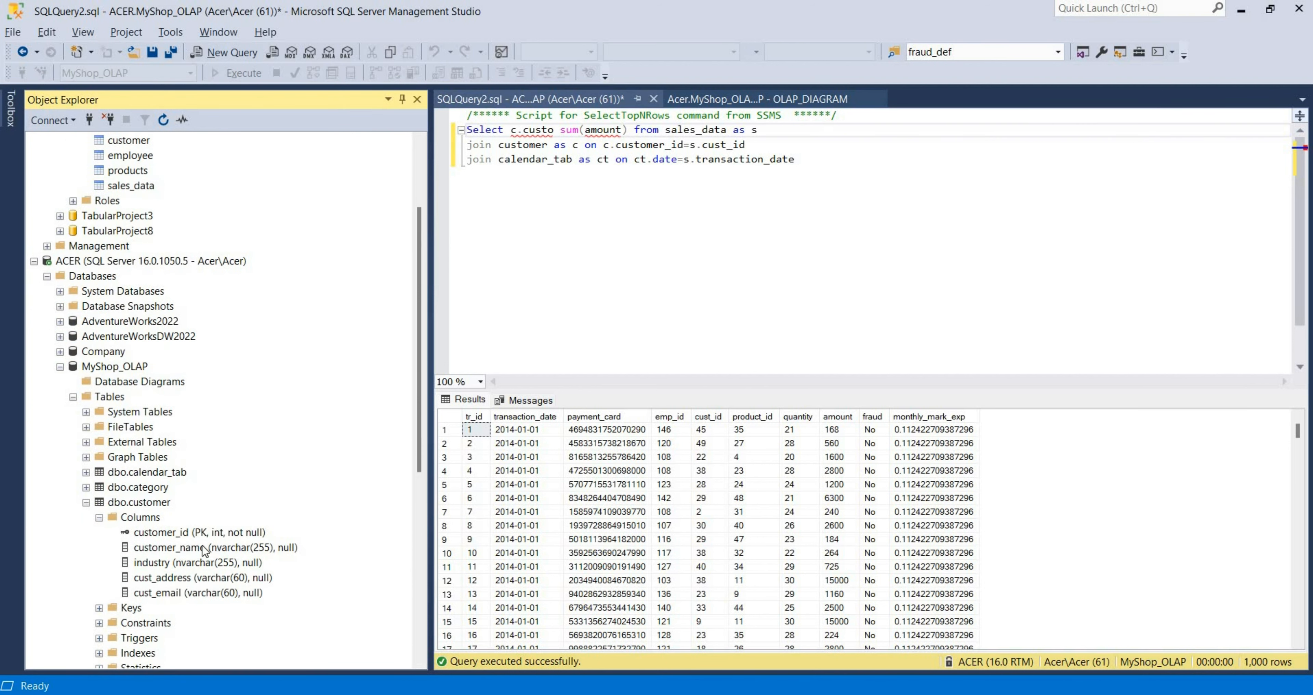
{"action": "left_click_drag", "start_coordinate": [205, 550], "coordinate": [563, 139]}
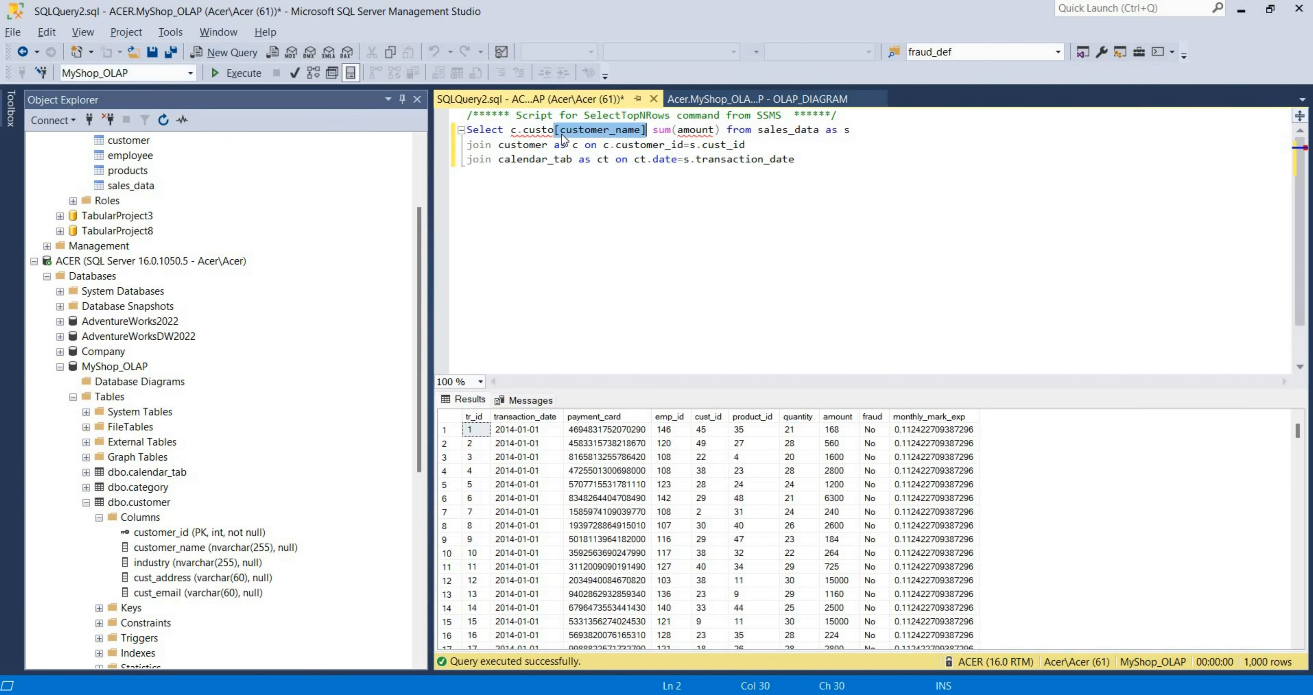
- Remove the leftover "custo" text so the column reads c.[customer_name], and separate it from sum(amount) with a comma
{"action": "left_click", "coordinate": [555, 131]}
{"action": "key", "text": "BackSpace"}
{"action": "key", "text": "BackSpace"}
{"action": "key", "text": "BackSpace"}
{"action": "key", "text": "BackSpace"}
{"action": "key", "text": "BackSpace"}
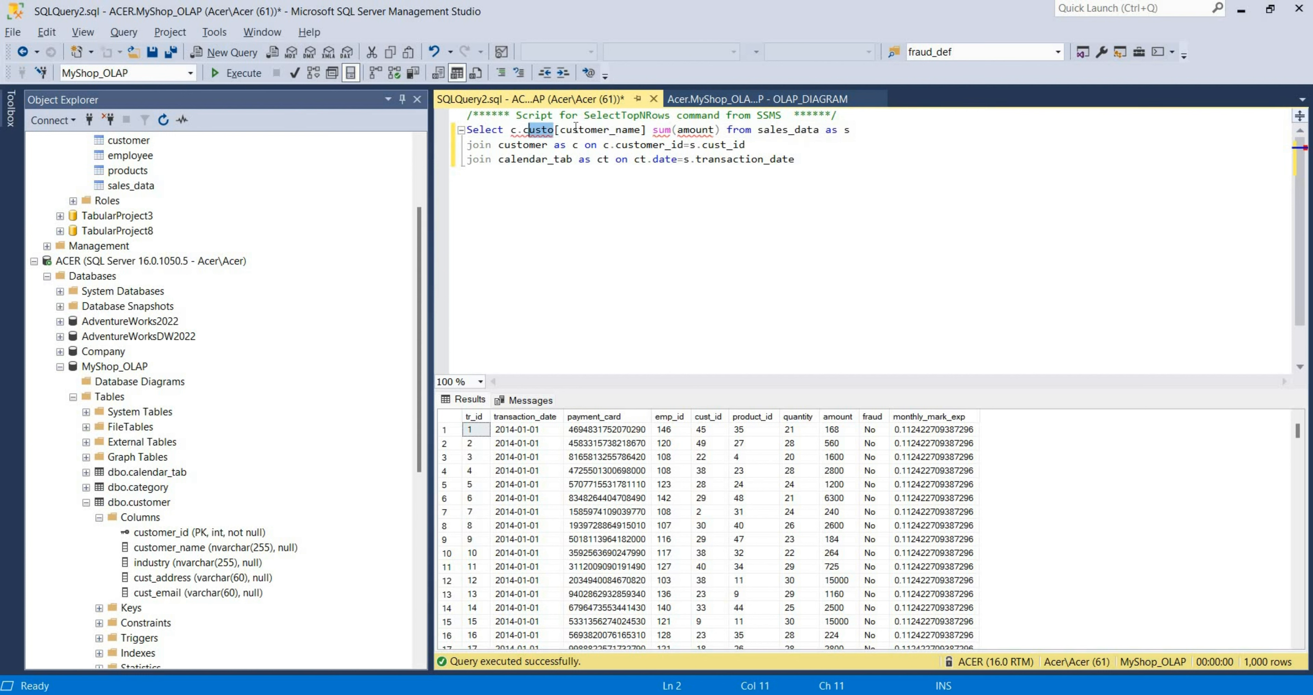
{"action": "left_click", "coordinate": [615, 130]}
{"action": "type", "text": ","}
- Add a Group by clause on c.[customer_name] below the calendar_tab join, ending with a comma
{"action": "left_click", "coordinate": [811, 159]}
{"action": "key", "text": "Return"}
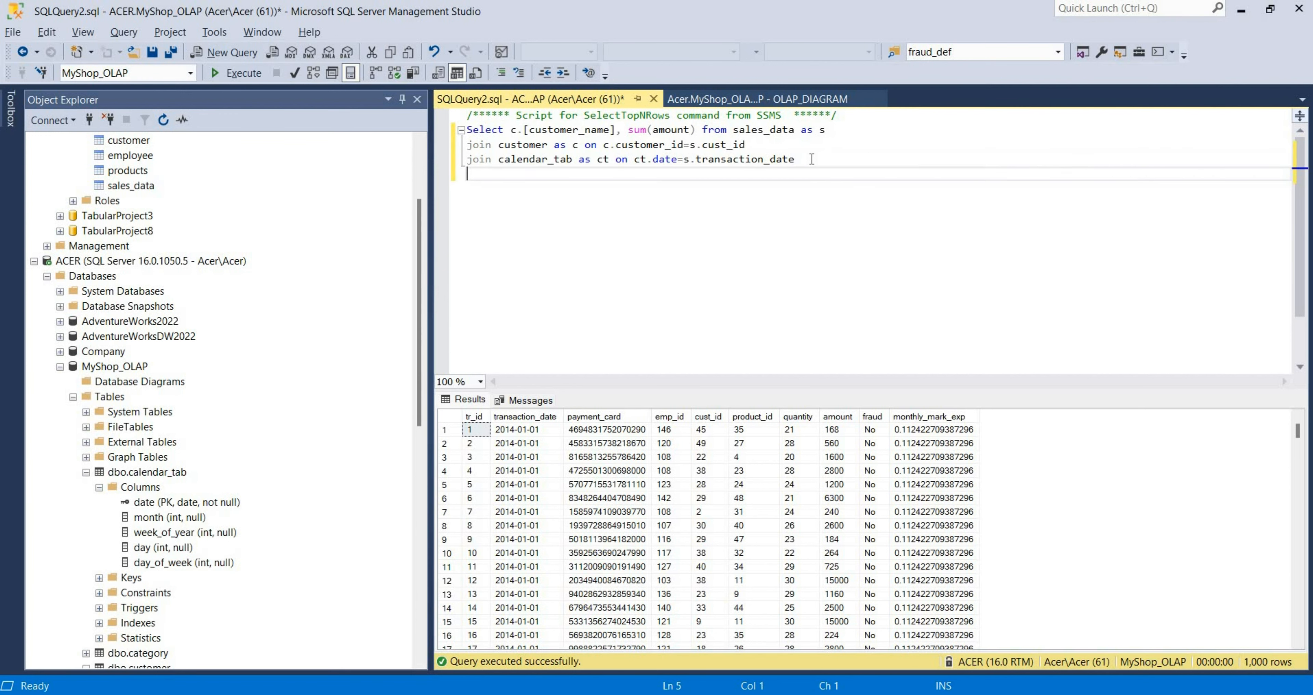
{"action": "type", "text": "Group by"}
{"action": "left_click_drag", "start_coordinate": [616, 130], "coordinate": [509, 131]}
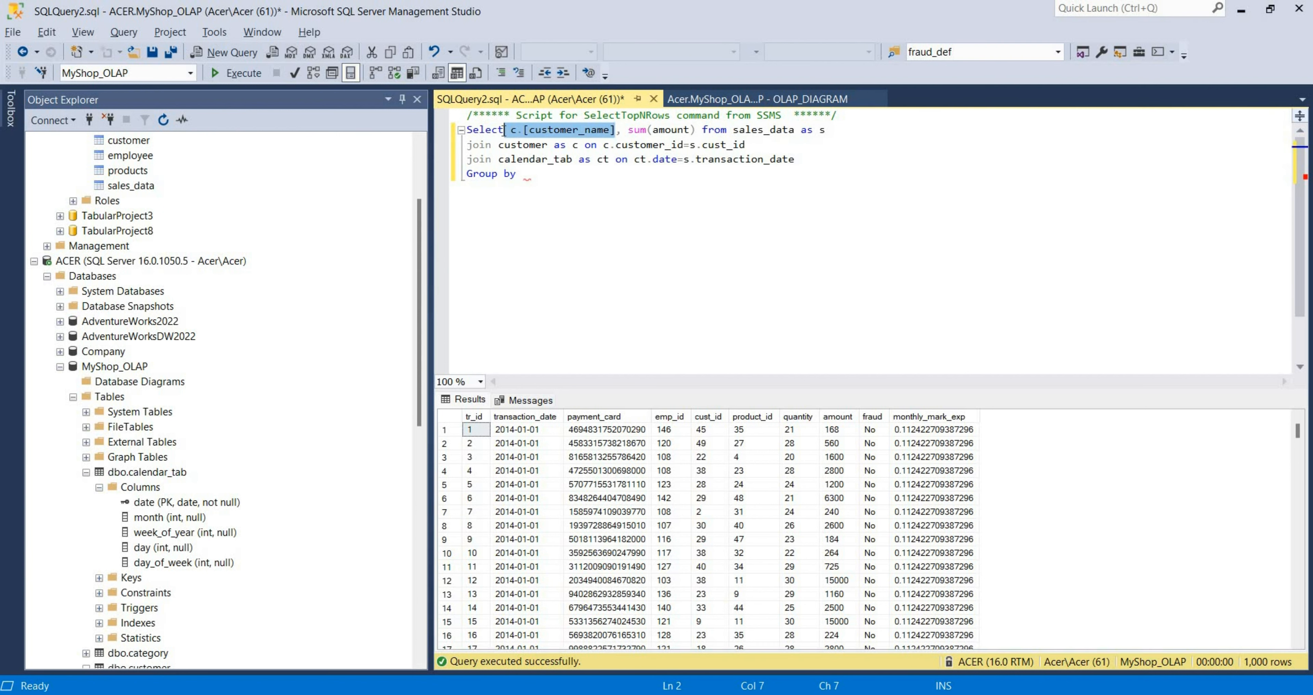
{"action": "key", "text": "ctrl+c"}
{"action": "left_click", "coordinate": [554, 182]}
{"action": "key", "text": "ctrl+v"}
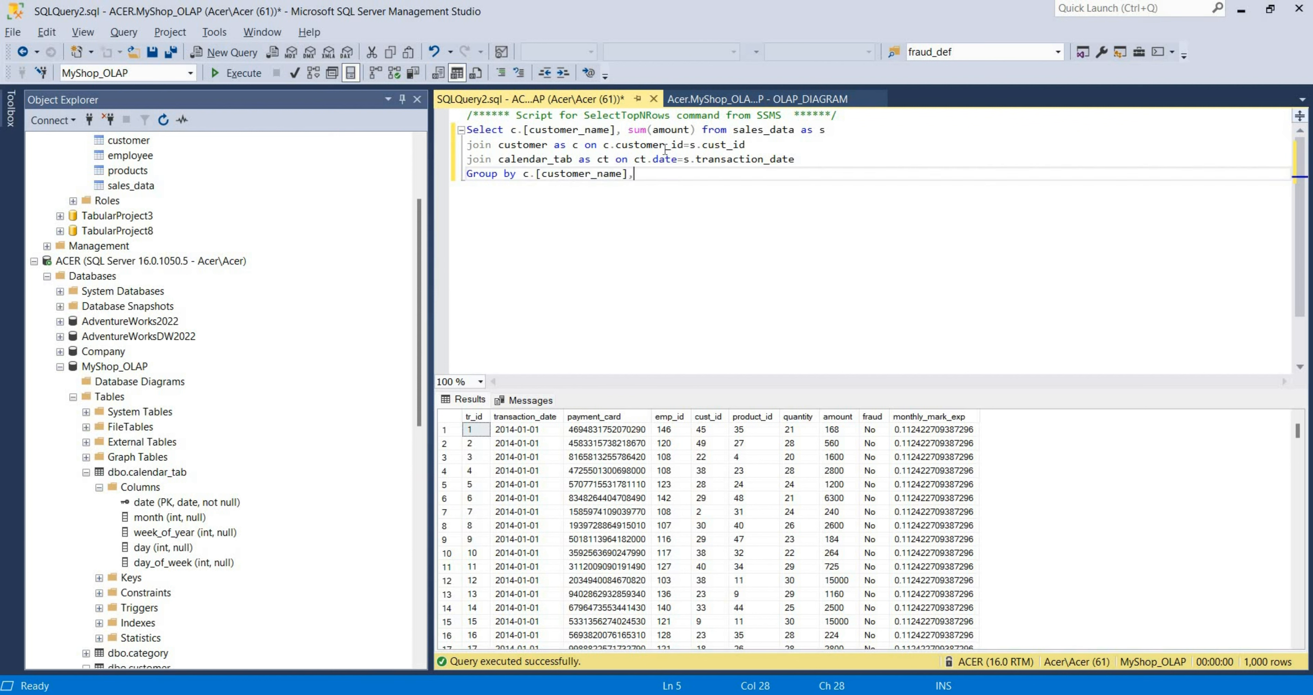
- Add year(ct.date) to the Select list between c.[customer_name] and sum(amount)
{"action": "left_click", "coordinate": [627, 130]}
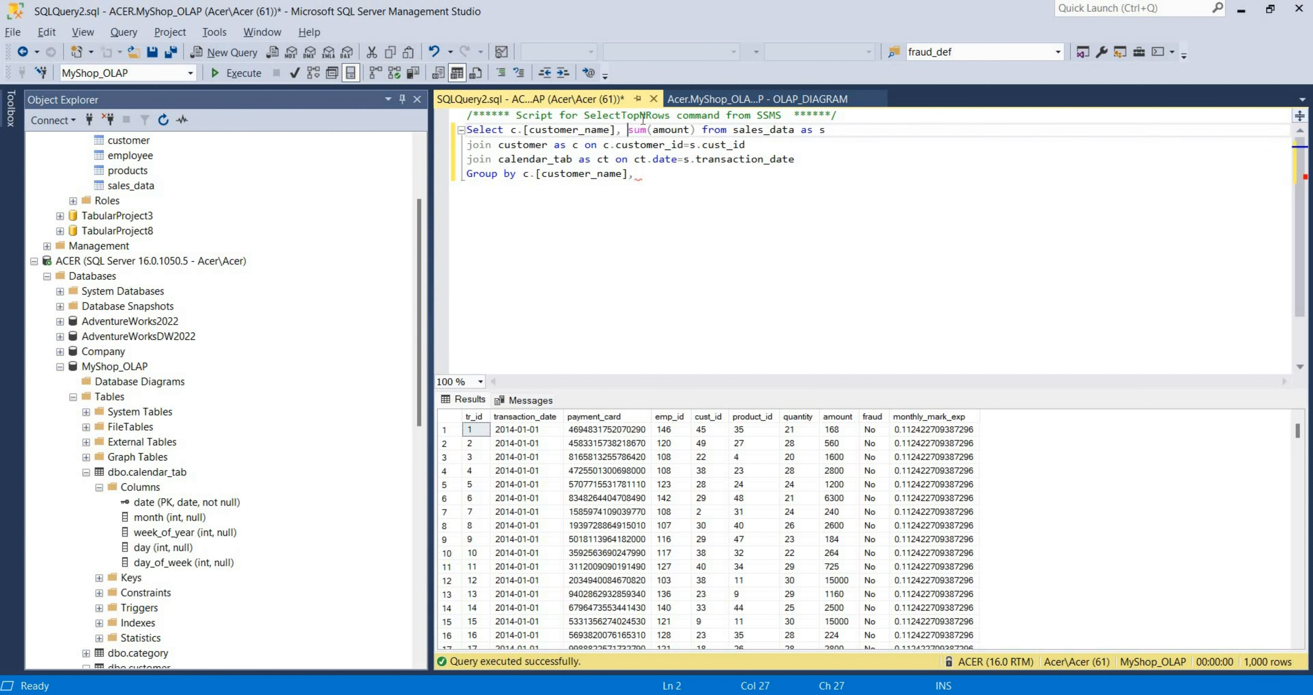
{"action": "key", "text": "BackSpace"}
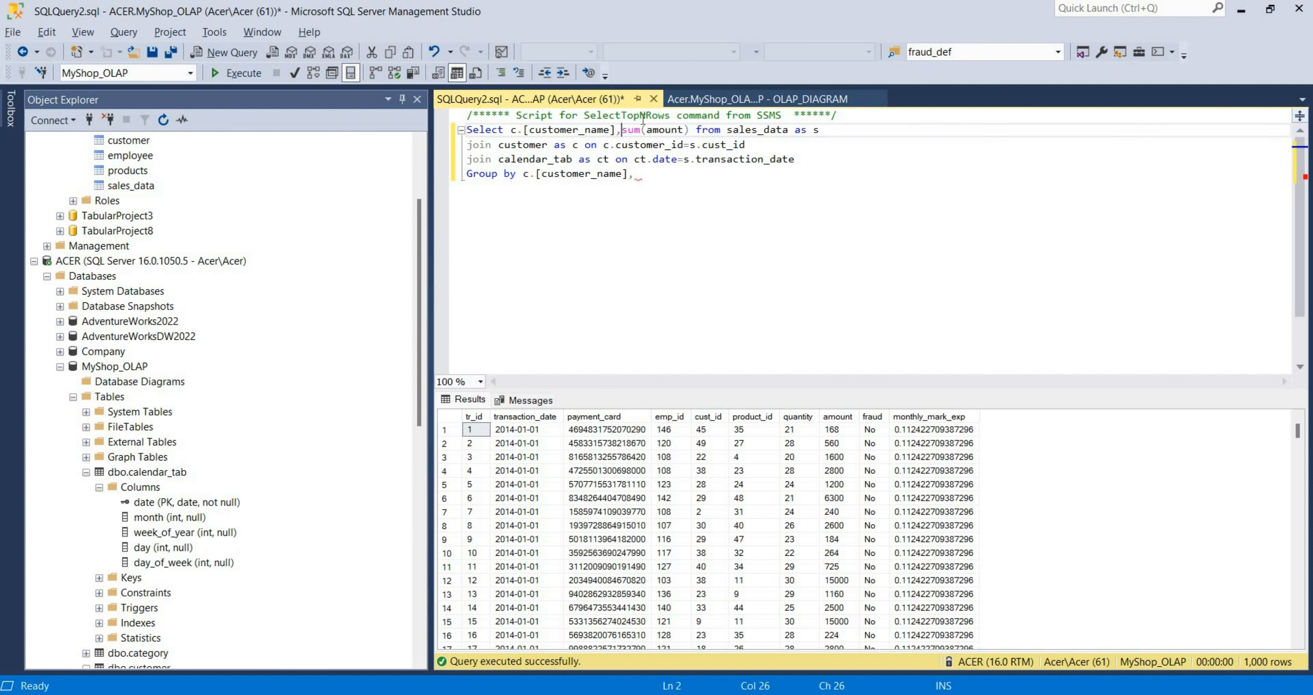
{"action": "type", "text": "y"}
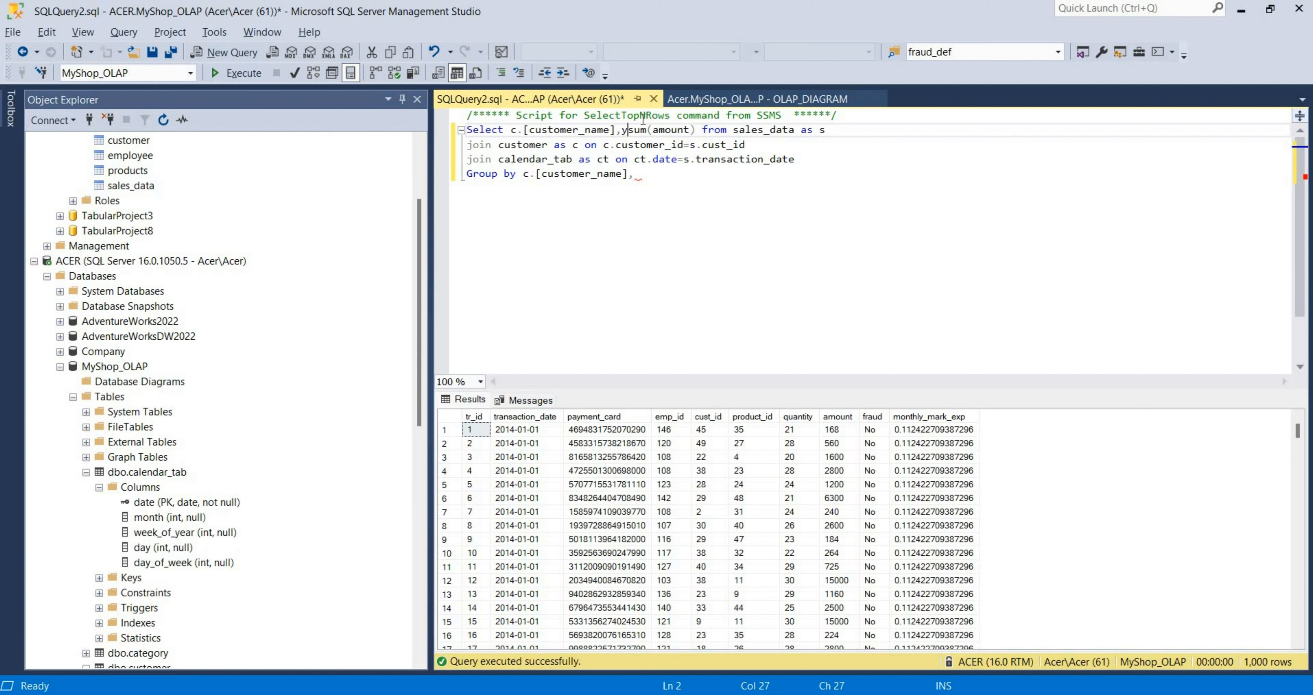
{"action": "type", "text": "ear(ct"}
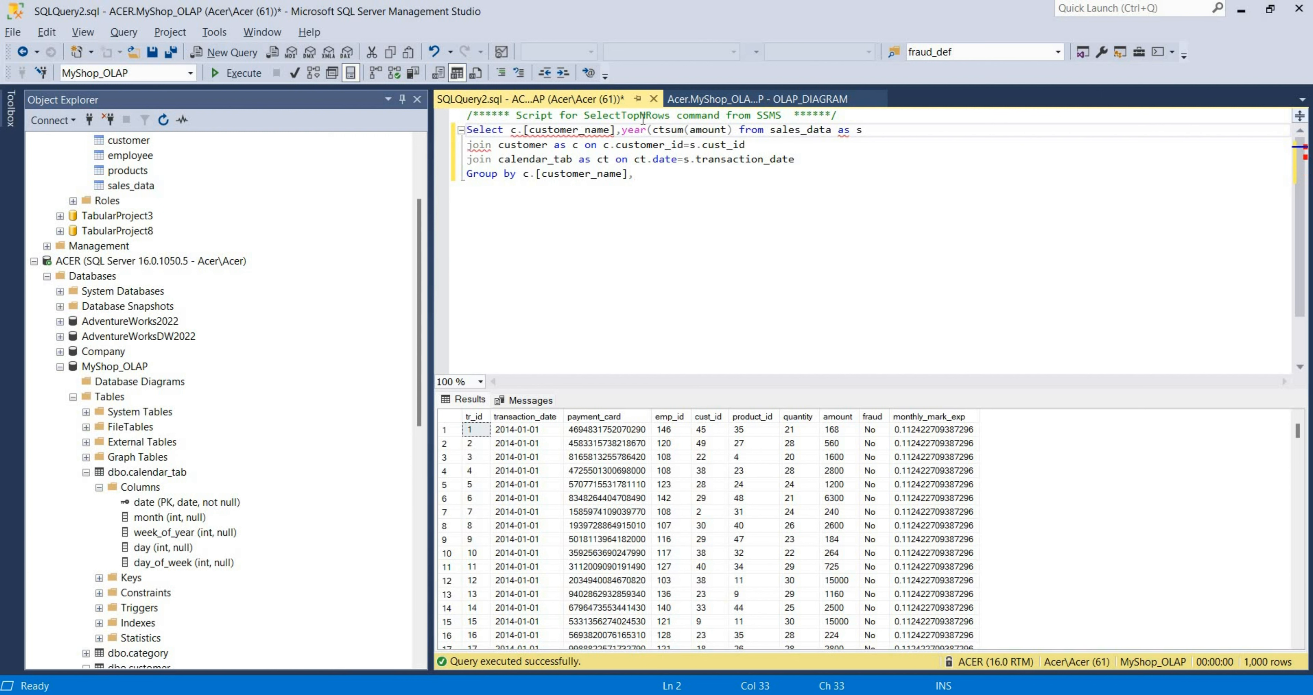
{"action": "type", "text": ".date)"}
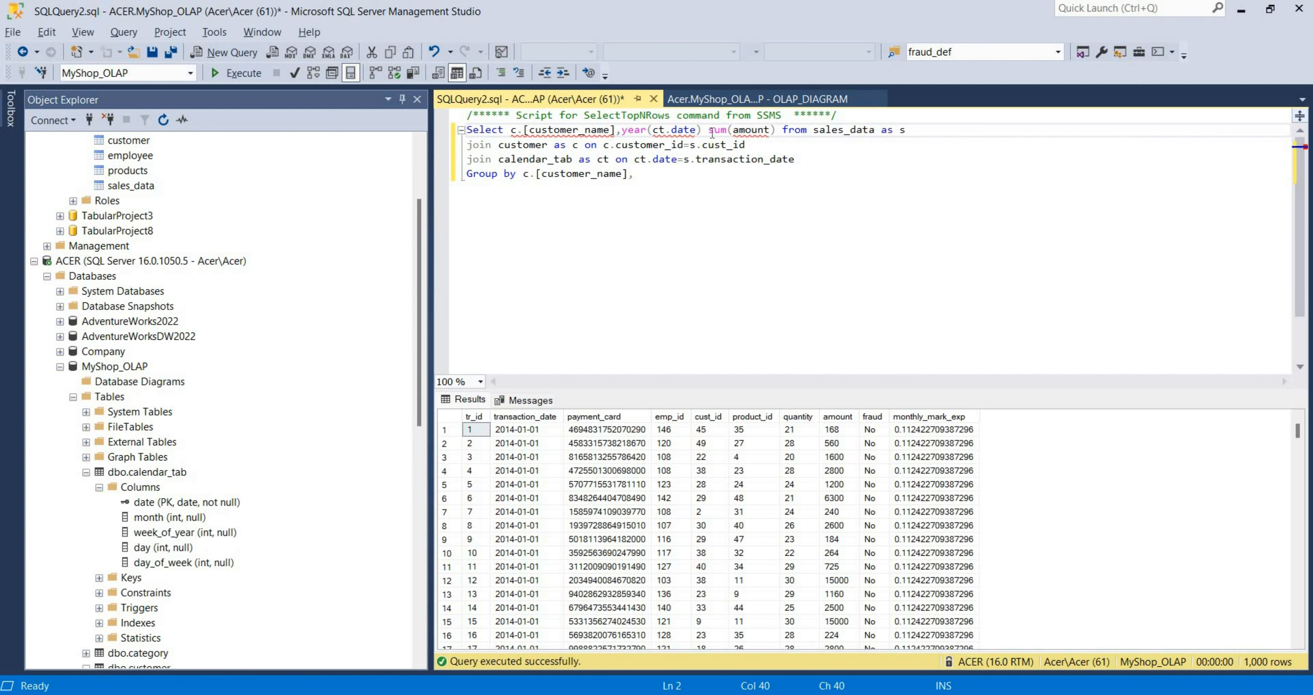
{"action": "key", "text": "BackSpace"}
{"action": "type", "text": ","}
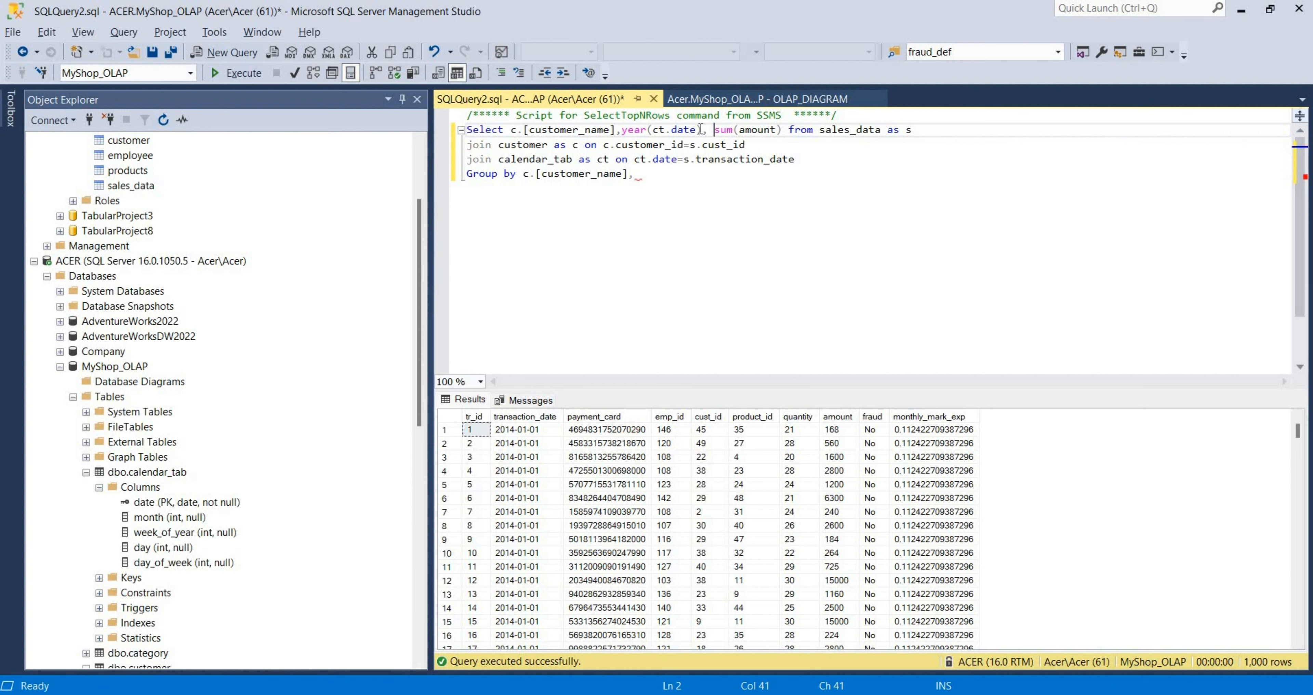
- Copy year(ct.date) from the Select list to the end of the Group by clause
{"action": "left_click_drag", "start_coordinate": [702, 129], "coordinate": [622, 131]}
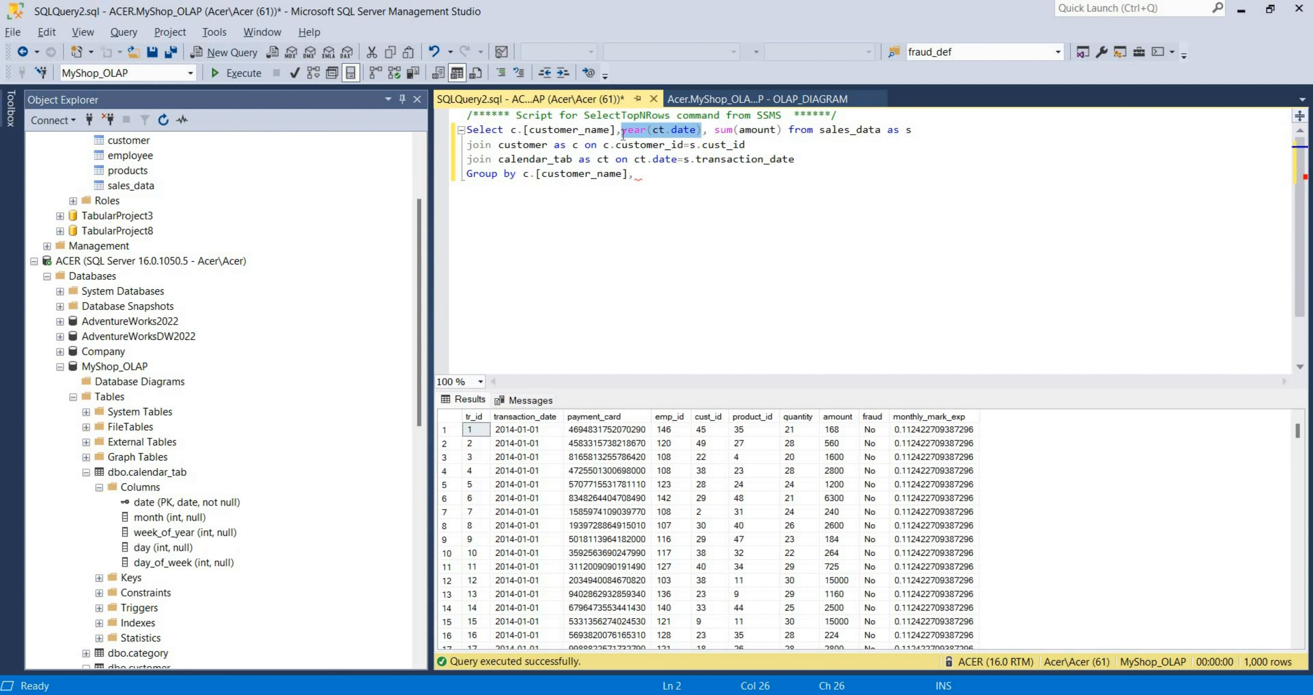
{"action": "key", "text": "ctrl+c"}
{"action": "left_click", "coordinate": [683, 178]}
{"action": "key", "text": "ctrl+v"}
- Start a Having clause on a new line with the condition c.customer_name=
{"action": "key", "text": "Return"}
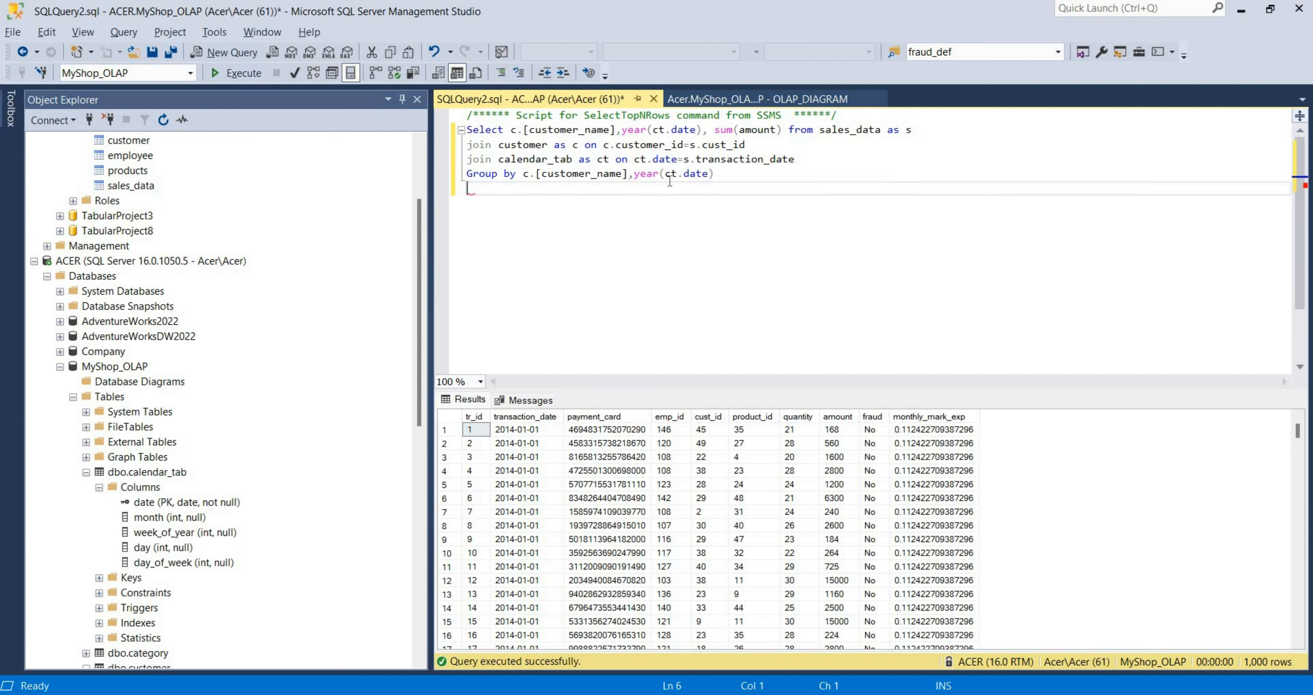
{"action": "type", "text": "Having c.c"}
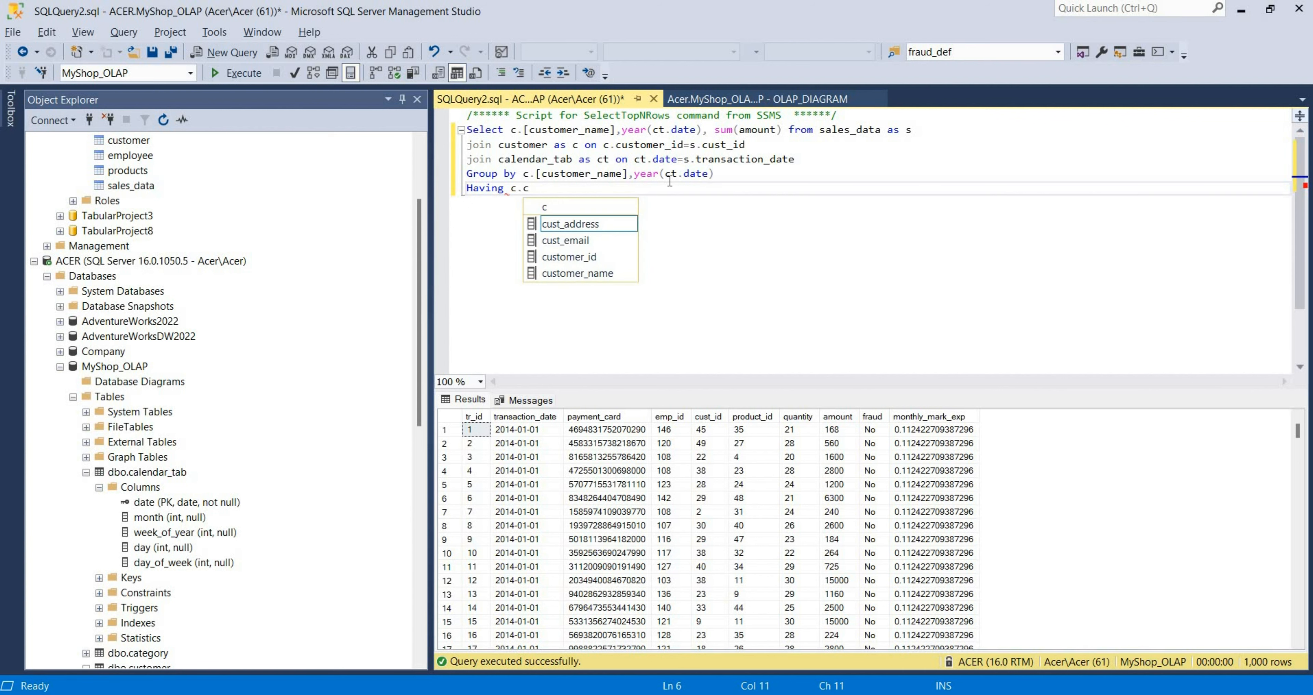
{"action": "key", "text": "Down"}
{"action": "key", "text": "Down"}
{"action": "key", "text": "Down"}
{"action": "key", "text": "Tab"}
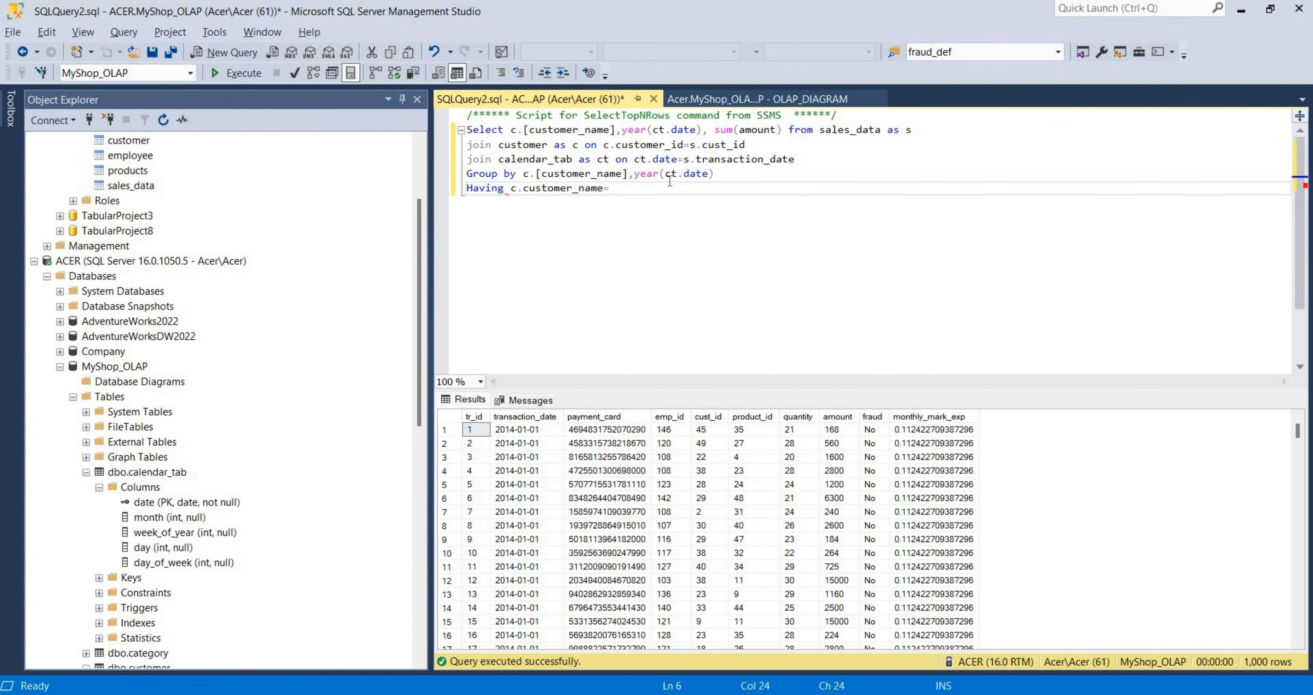
- Switch to Excel, copy the Apex Technologies column header, and enter that name as the Having value back in SQL Server Management Studio
{"action": "key", "text": "alt+Tab"}
{"action": "left_click", "coordinate": [266, 198]}
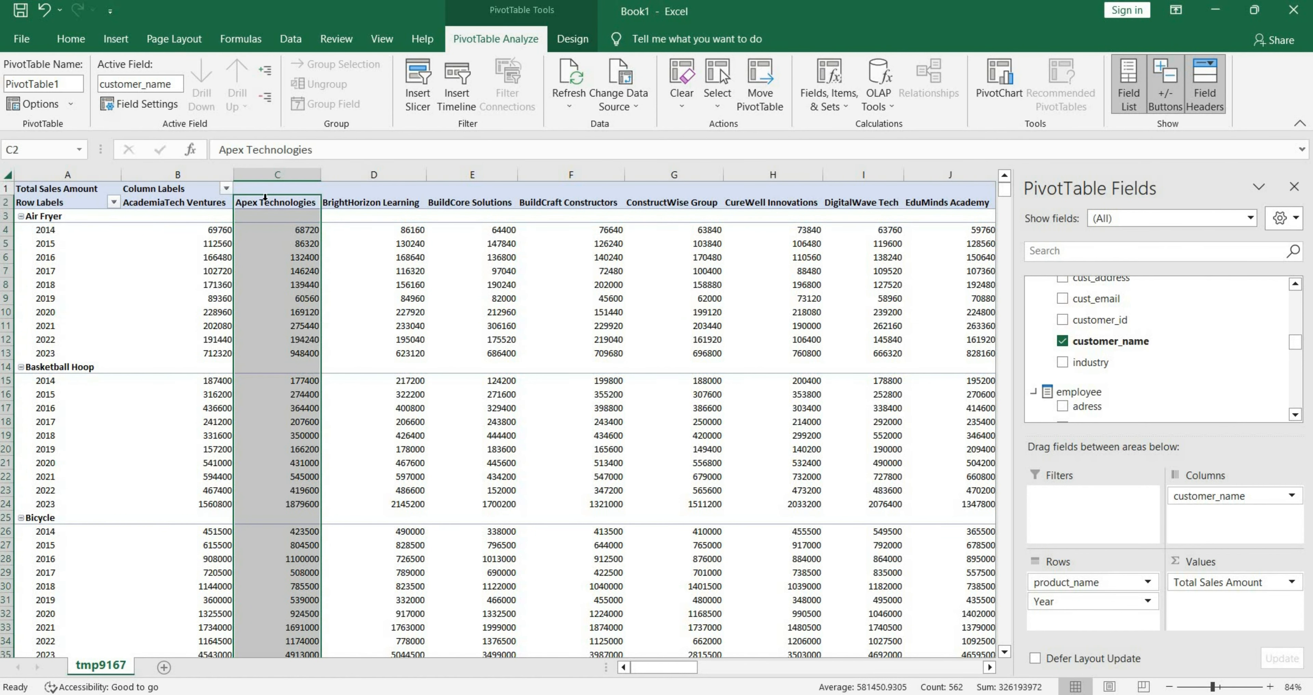
{"action": "left_click", "coordinate": [266, 199]}
{"action": "left_click", "coordinate": [277, 150]}
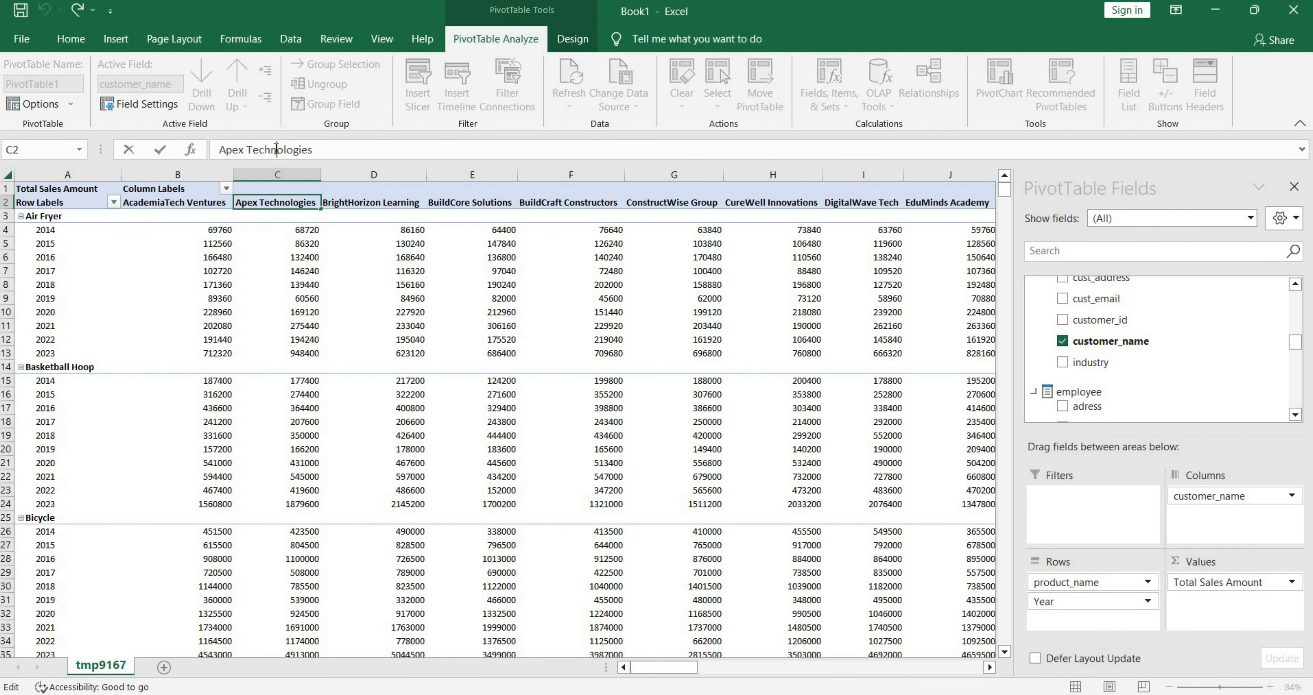
{"action": "key", "text": "alt+Tab"}
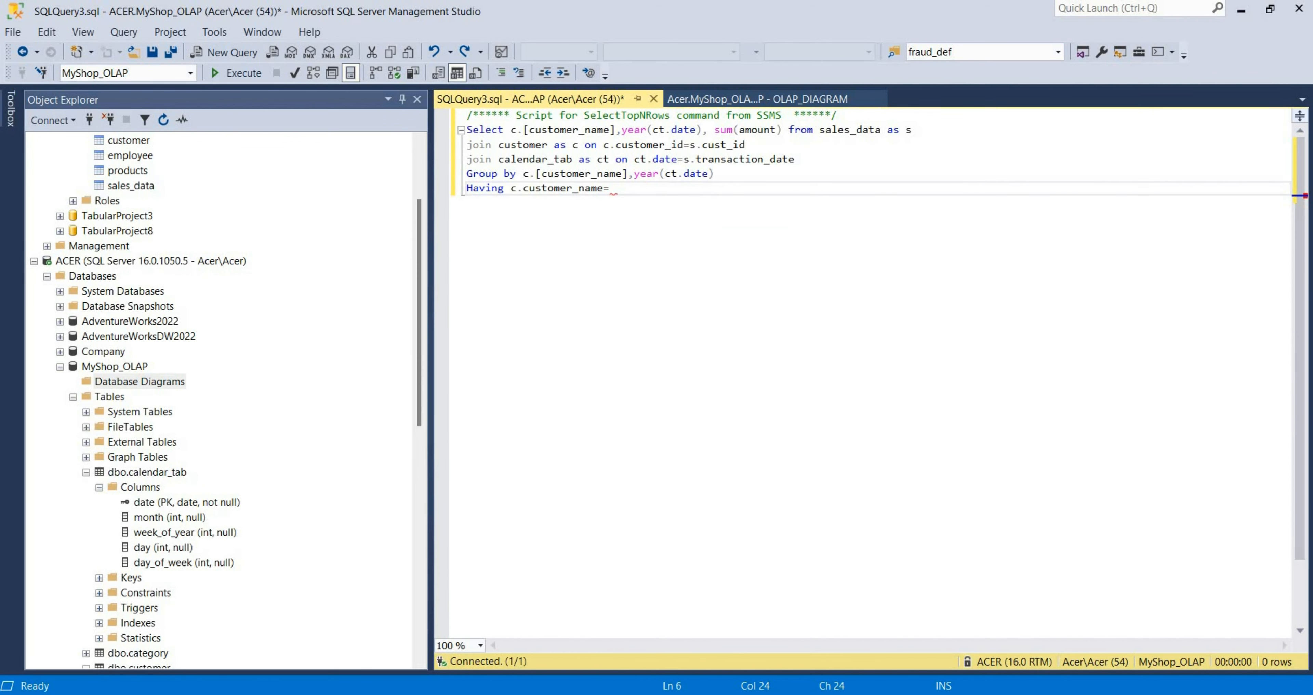
{"action": "type", "text": "'"}
{"action": "type", "text": "Apex Technologies"}
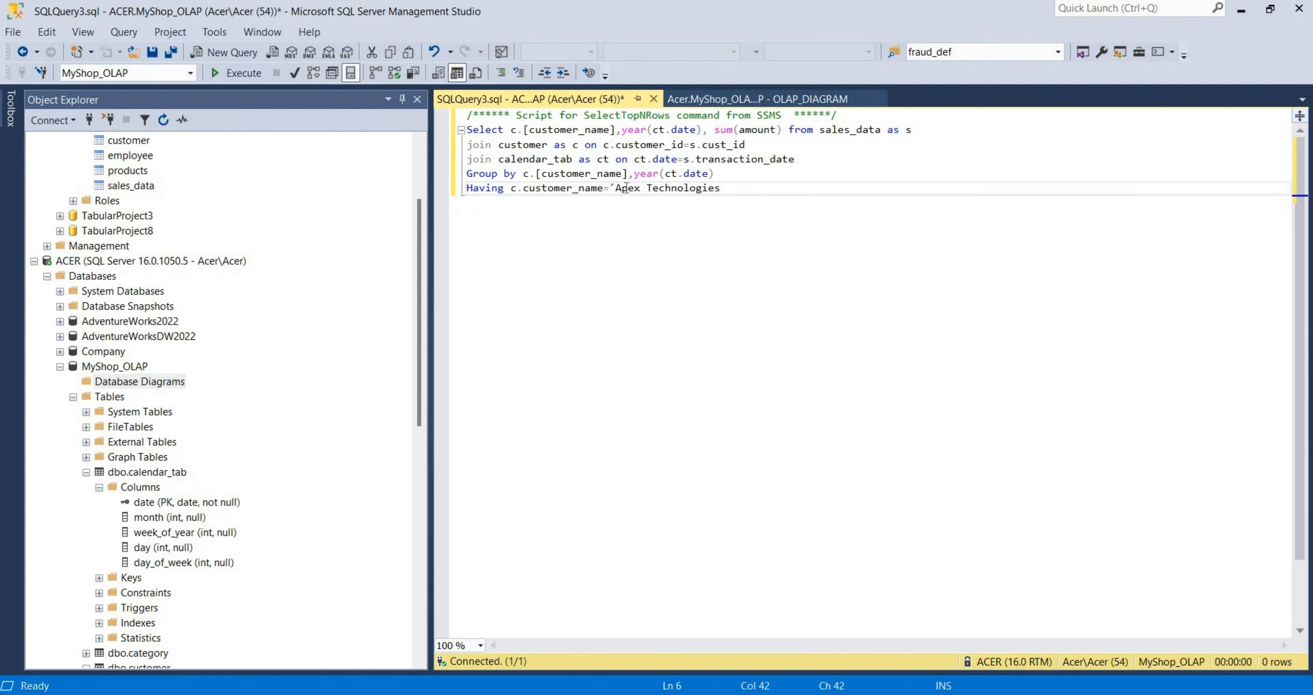
- Re-enter the Having customer name as 'Apex Technologies' enclosed in straight single quotes on one line
{"action": "key", "text": "ctrl+shift+Left"}
{"action": "key", "text": "ctrl+shift+Left"}
{"action": "key", "text": "ctrl+shift+Left"}
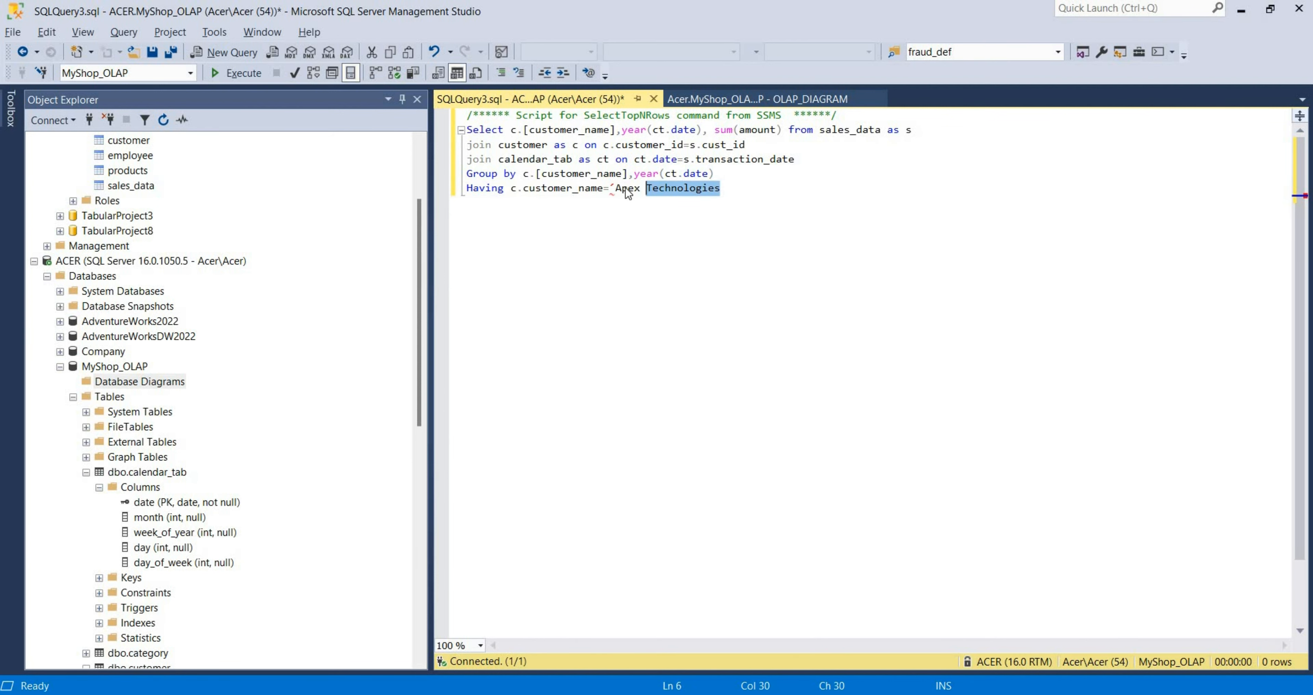
{"action": "key", "text": "BackSpace"}
{"action": "type", "text": "'"}
{"action": "type", "text": "Apex Technologies"}
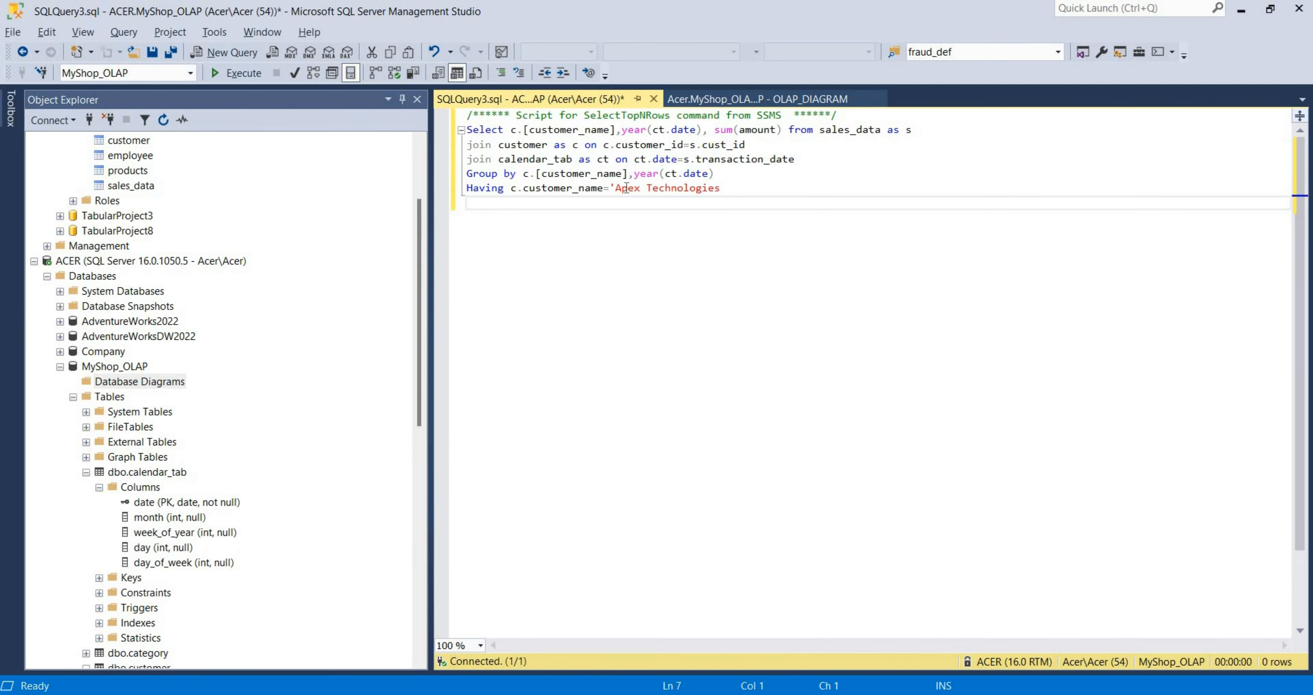
{"action": "key", "text": "BackSpace"}
{"action": "type", "text": "' a"}
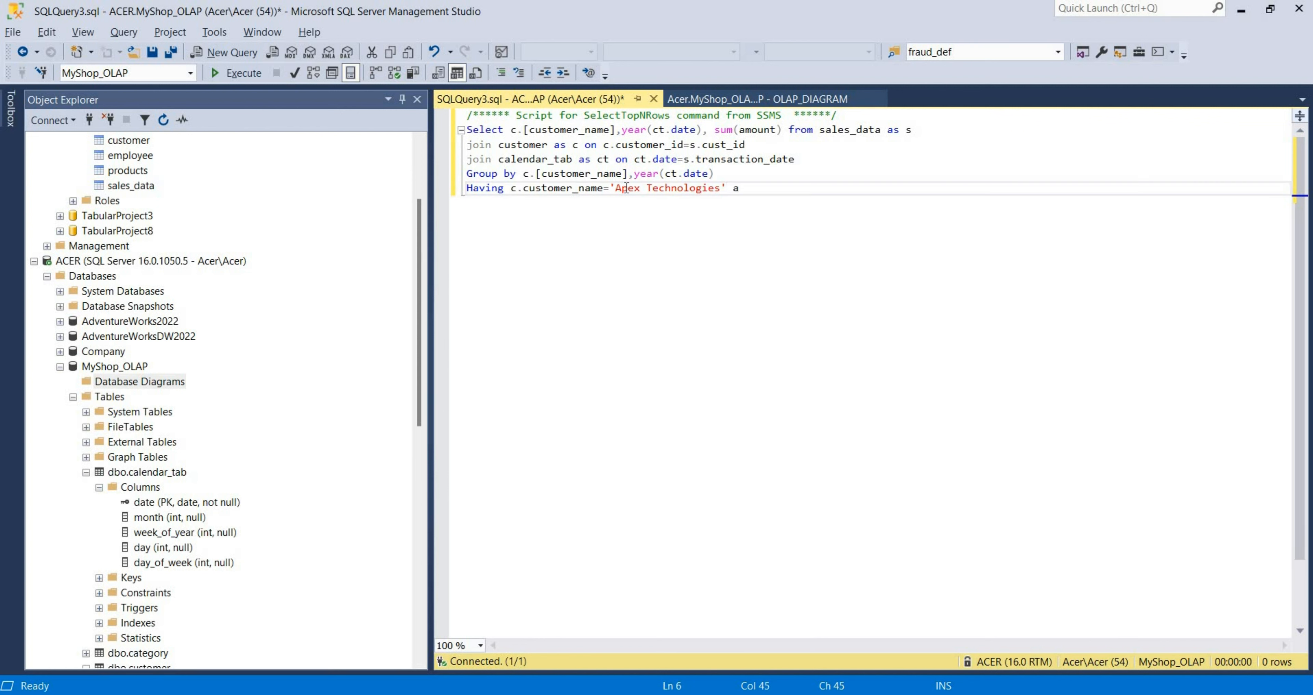
- Extend the Having clause with the condition and year(ct.date)=2014
{"action": "type", "text": "nd ct."}
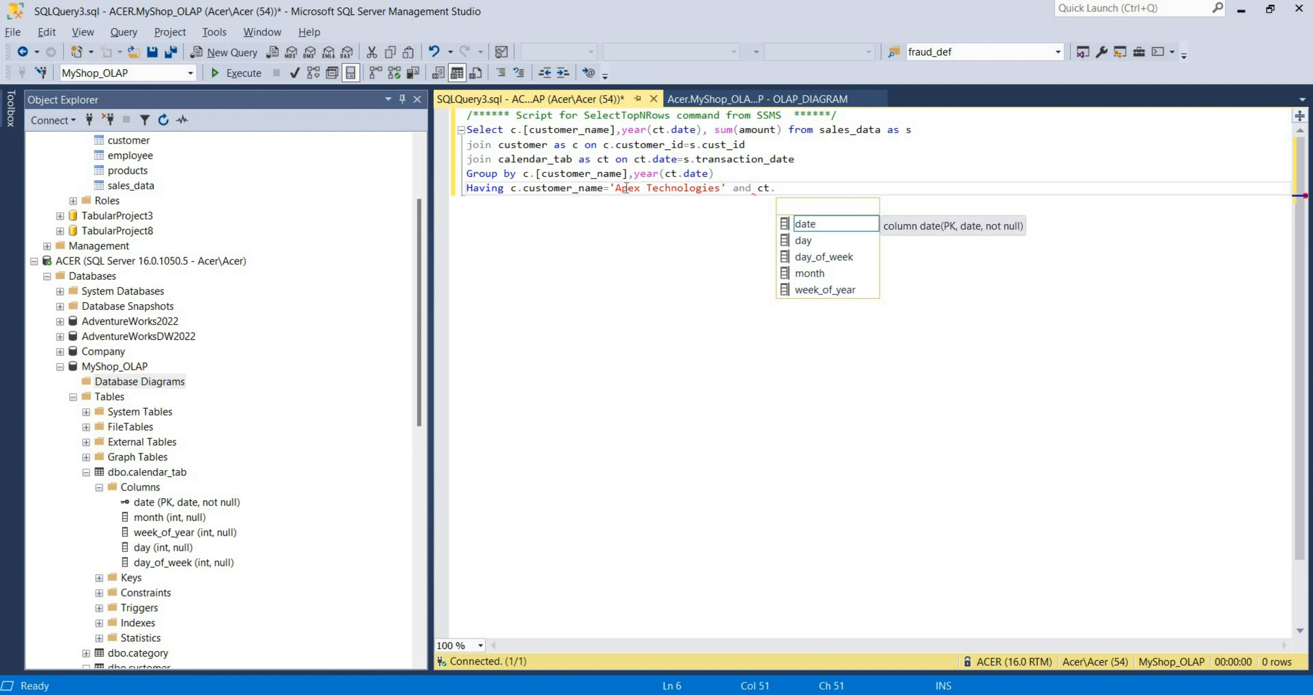
{"action": "key", "text": "Tab"}
{"action": "key", "text": "ctrl+Left"}
{"action": "key", "text": "Left"}
{"action": "key", "text": "Left"}
{"action": "key", "text": "Left"}
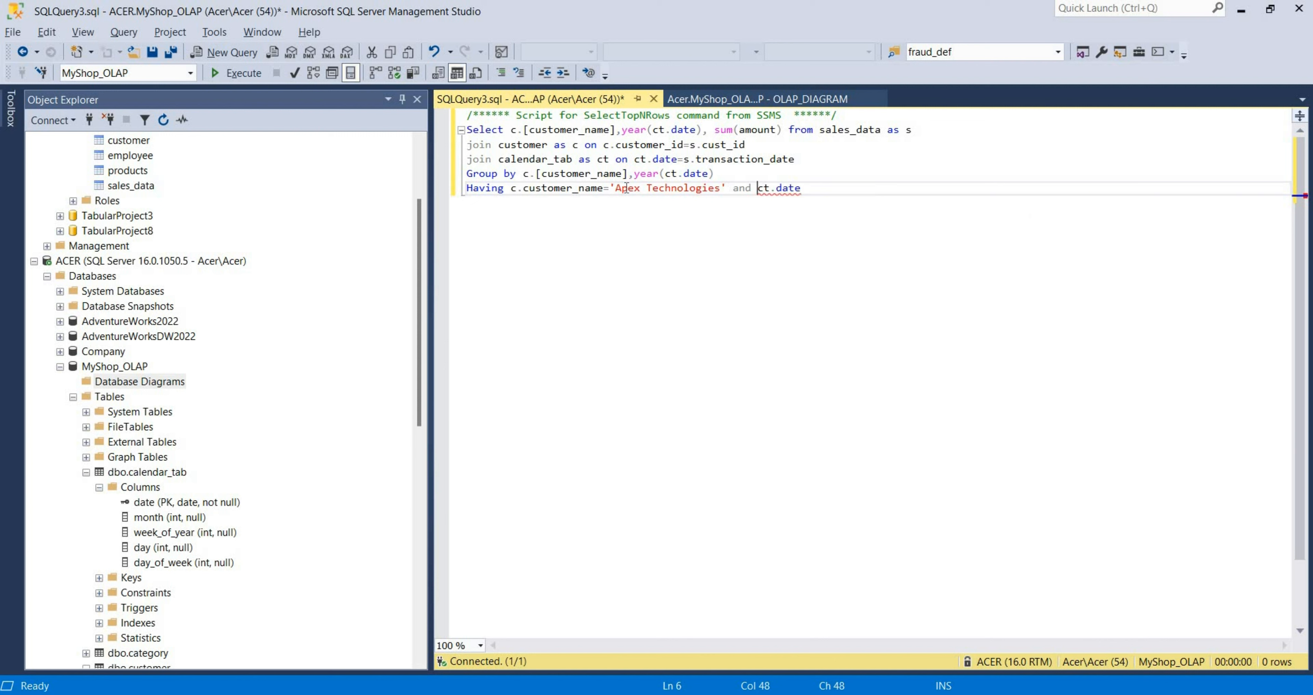
{"action": "type", "text": "yea"}
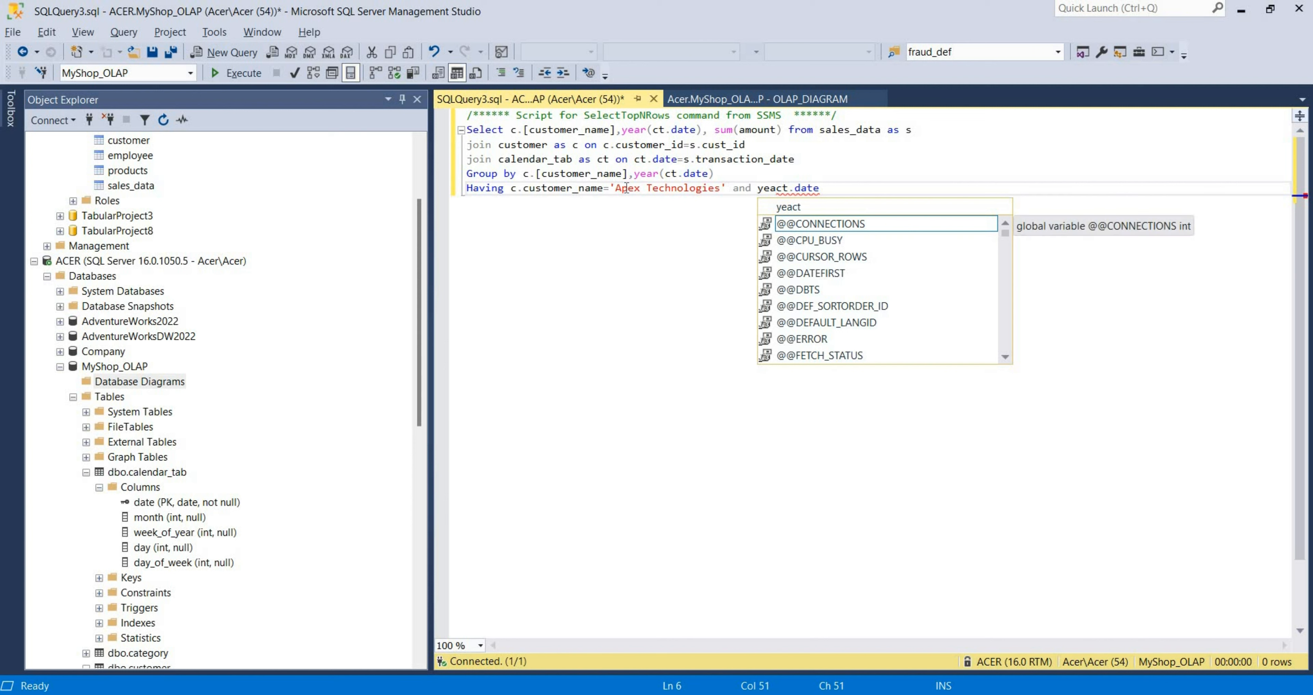
{"action": "type", "text": "r("}
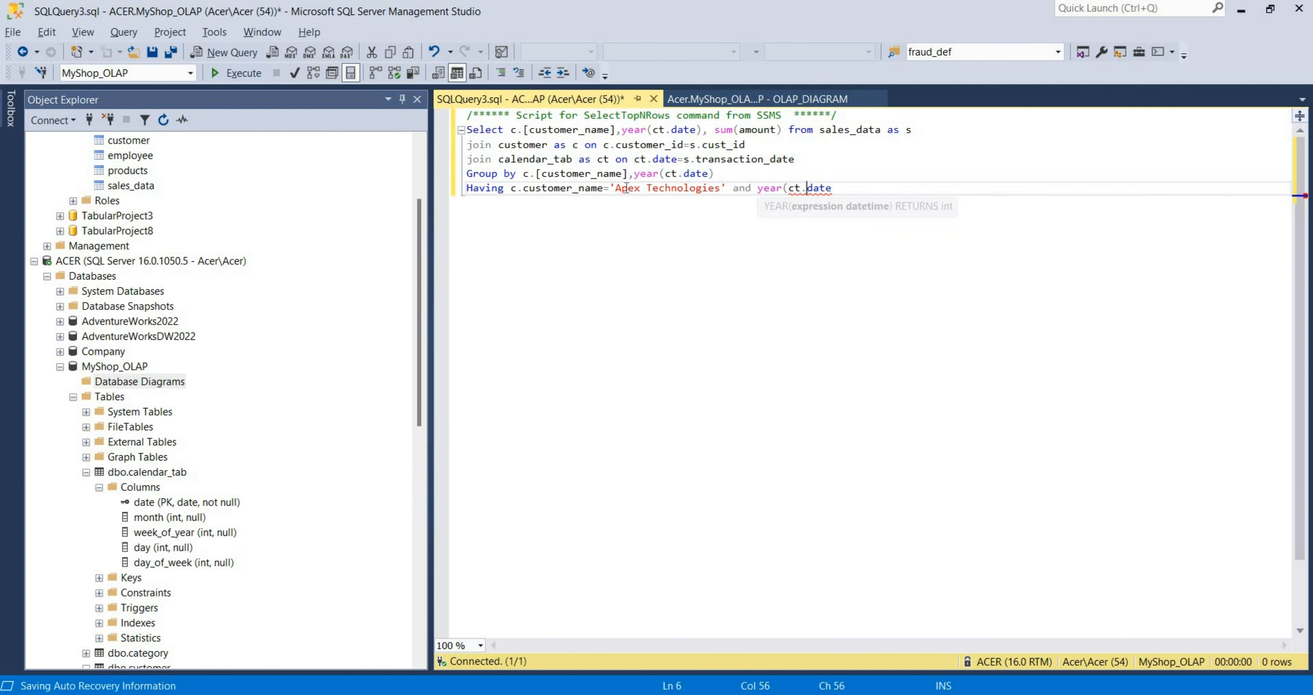
{"action": "key", "text": "End"}
{"action": "type", "text": ")"}
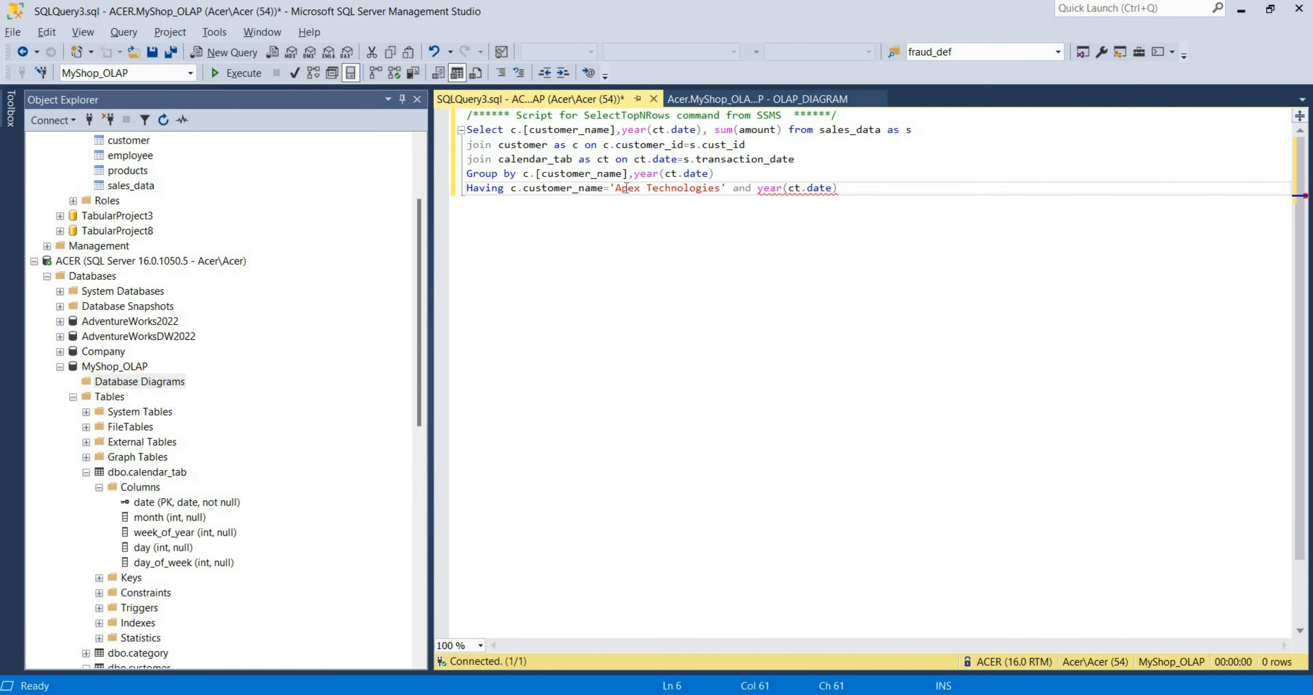
{"action": "type", "text": "=2014"}
- Switch to Excel, select the Air Fryer row label in the PivotTable, and return to SQL Server Management Studio
{"action": "key", "text": "alt+Tab"}
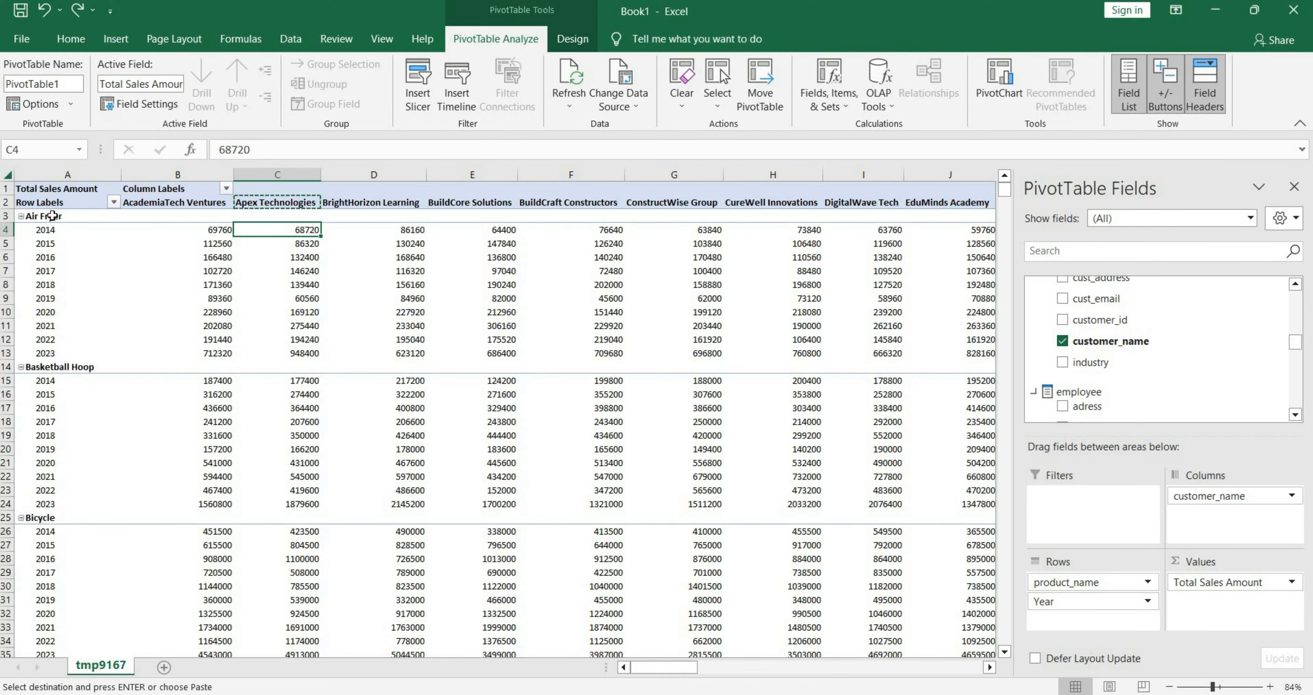
{"action": "left_click", "coordinate": [52, 216]}
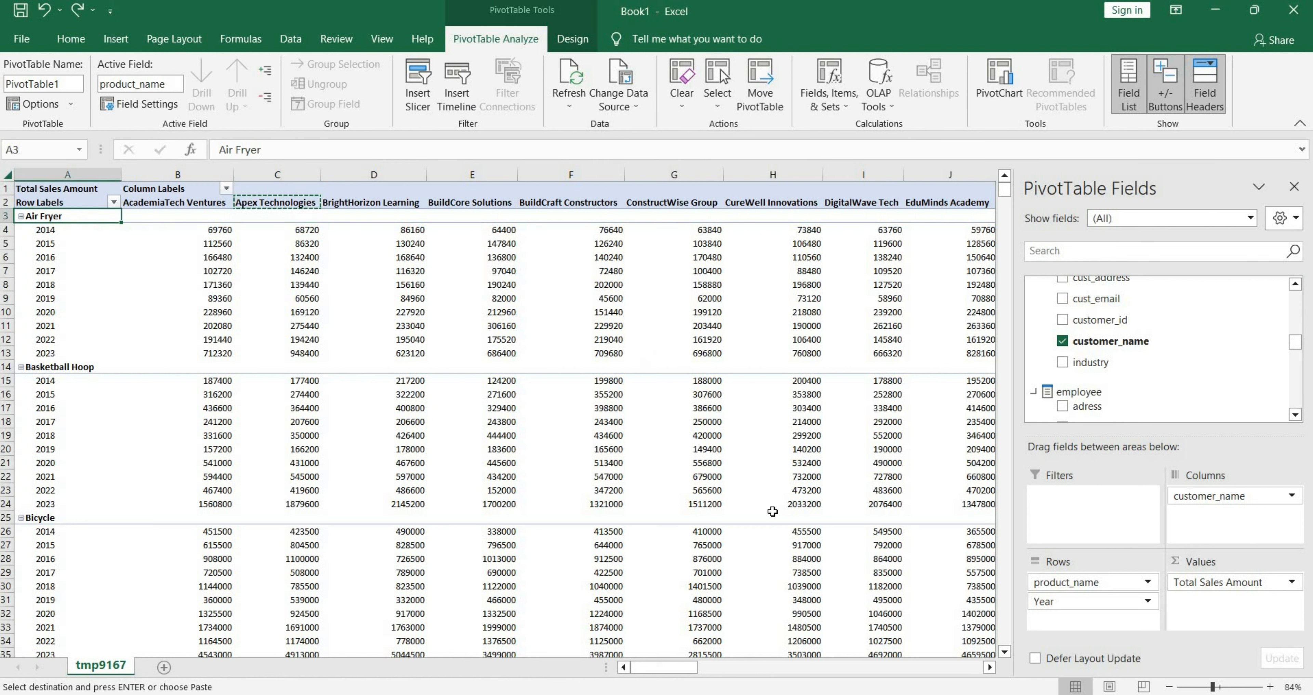
{"action": "key", "text": "alt+Tab"}
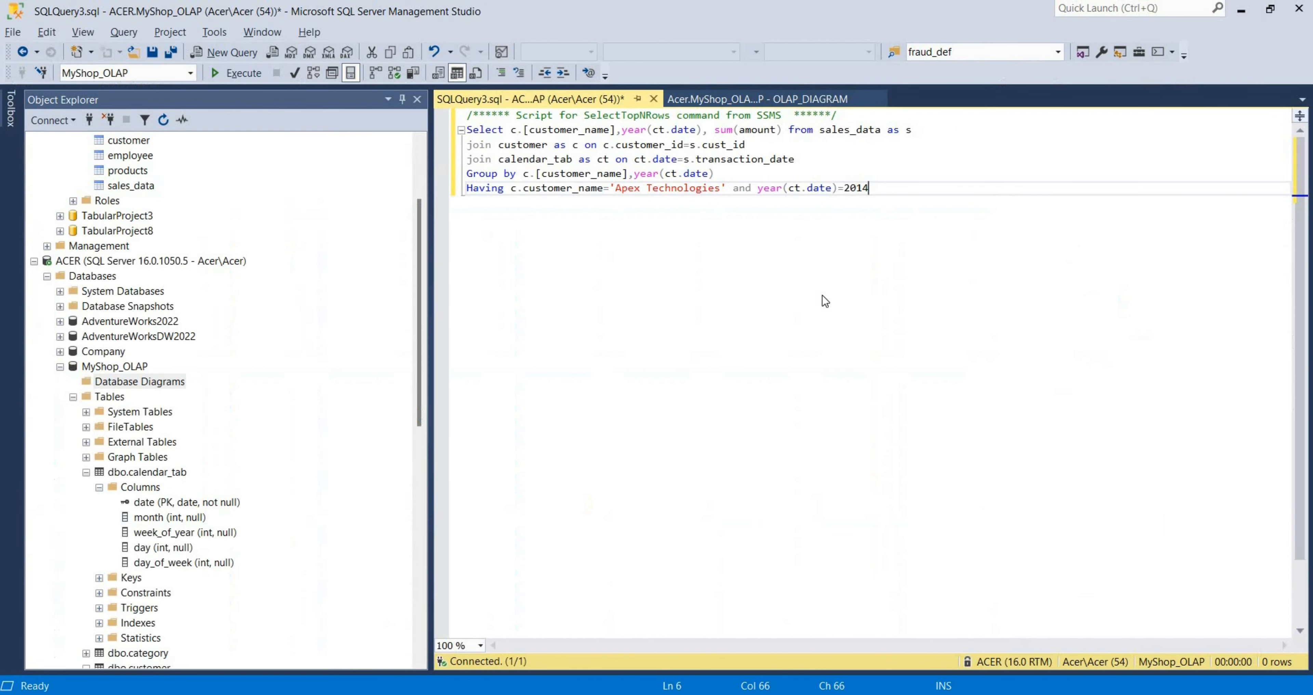
- Add a new line joining products as p below the calendar_tab join
{"action": "left_click", "coordinate": [845, 163]}
{"action": "key", "text": "Return"}
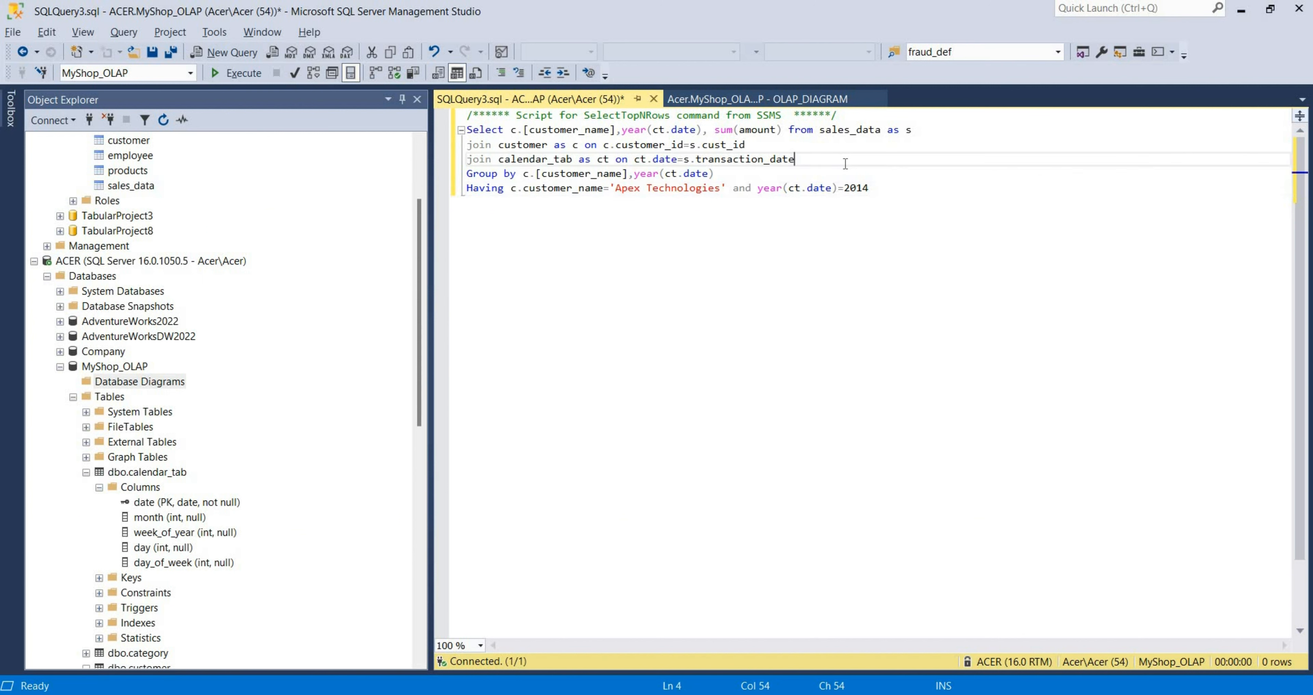
{"action": "type", "text": "join"}
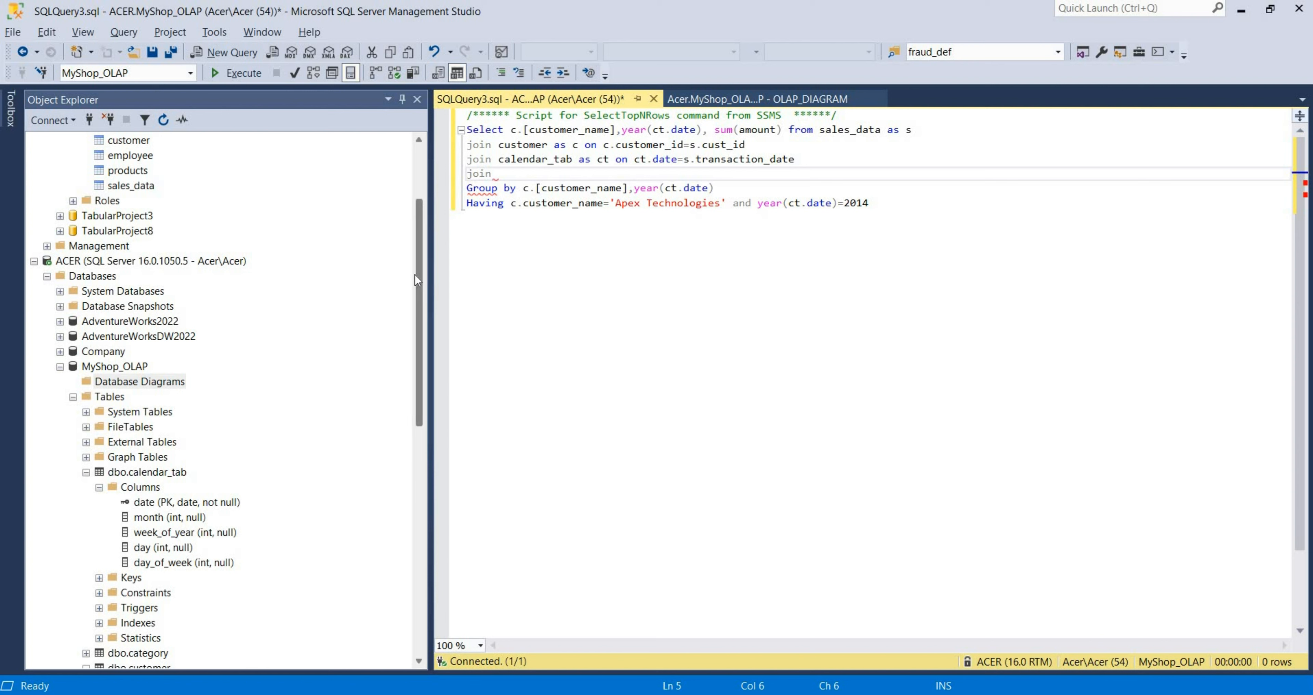
{"action": "mouse_move", "coordinate": [418, 294]}
{"action": "left_mouse_down"}
{"action": "mouse_move", "coordinate": [413, 408]}
{"action": "mouse_move", "coordinate": [421, 298]}
{"action": "left_mouse_up"}
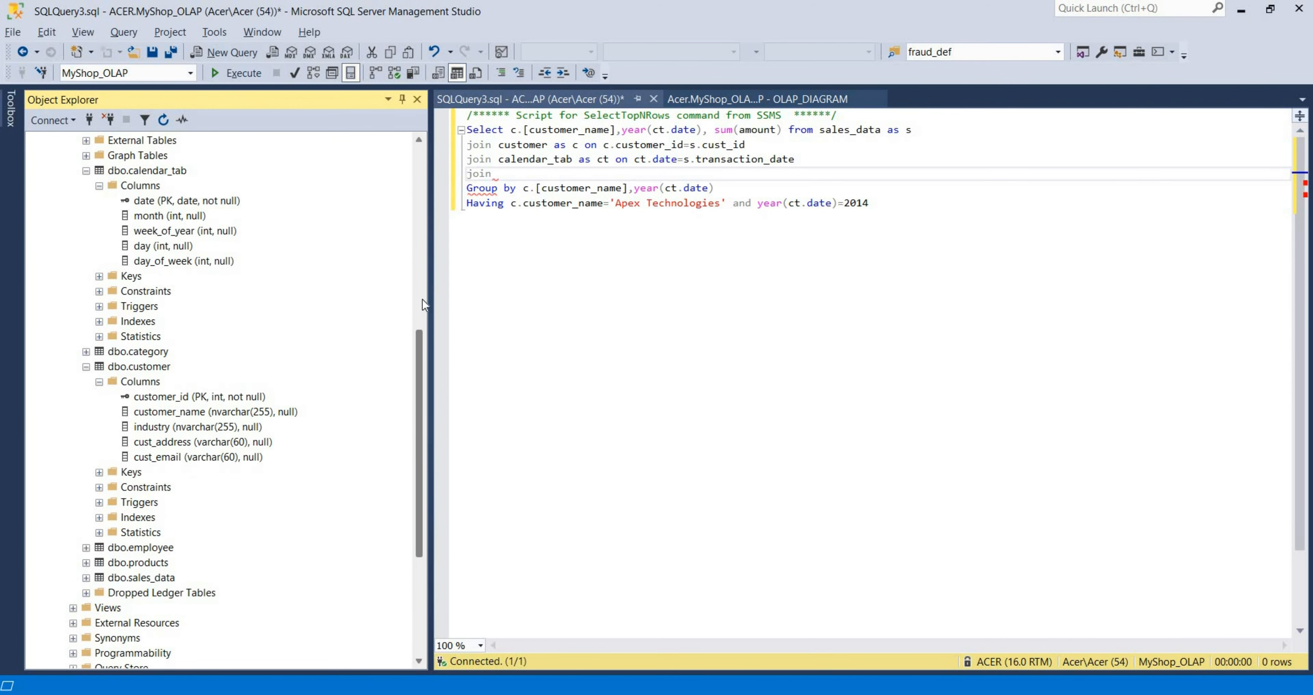
{"action": "left_click", "coordinate": [533, 181]}
{"action": "type", "text": "products"}
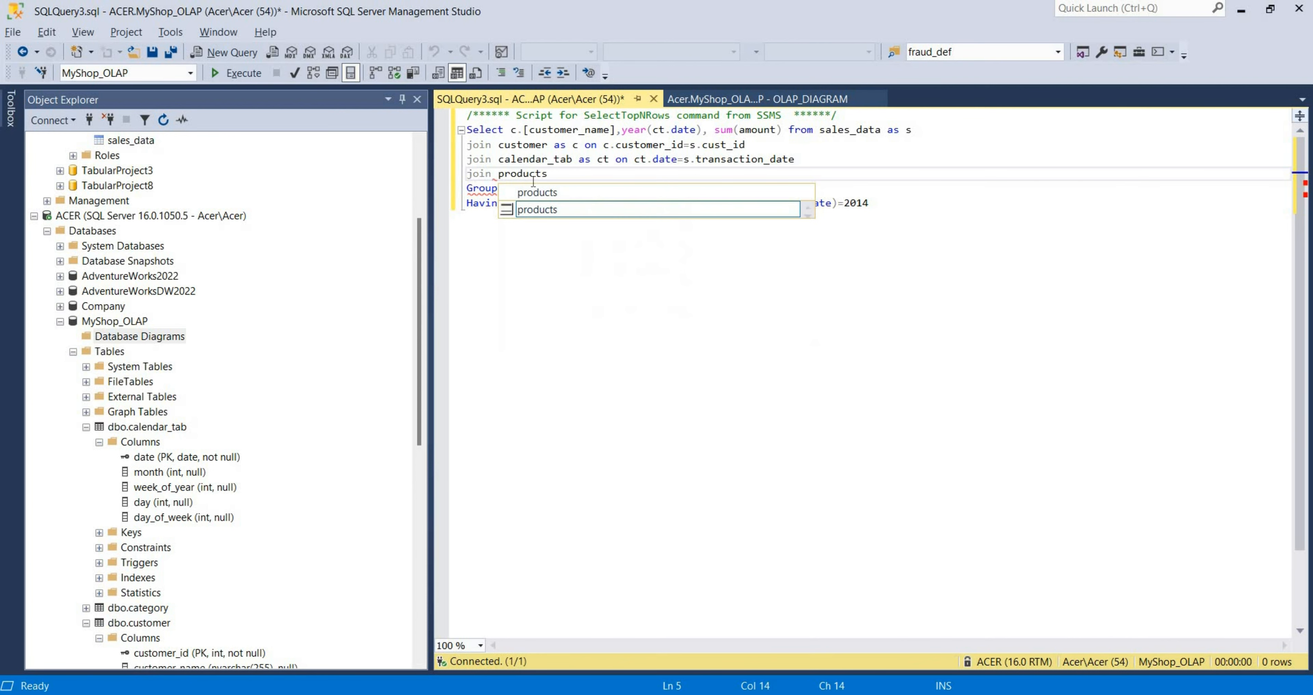
{"action": "type", "text": " as p"}
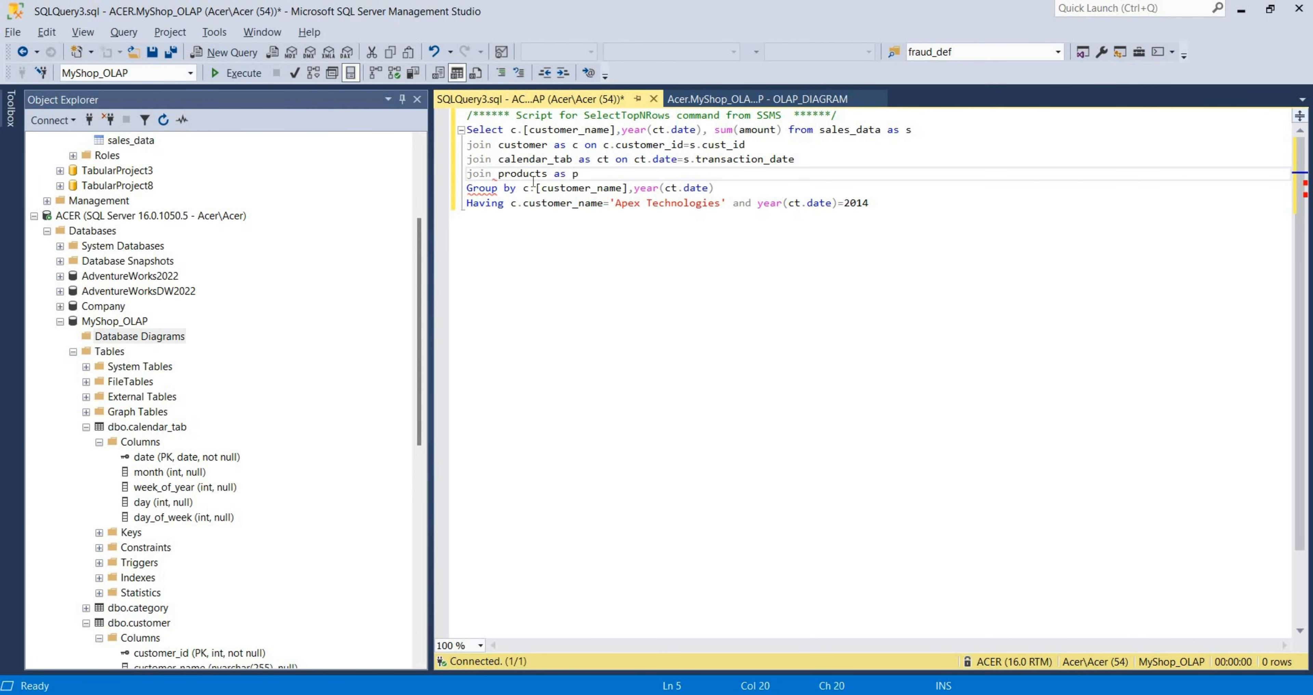
- Complete the products join with the condition on p.product_id=s.product_id
{"action": "type", "text": " on p."}
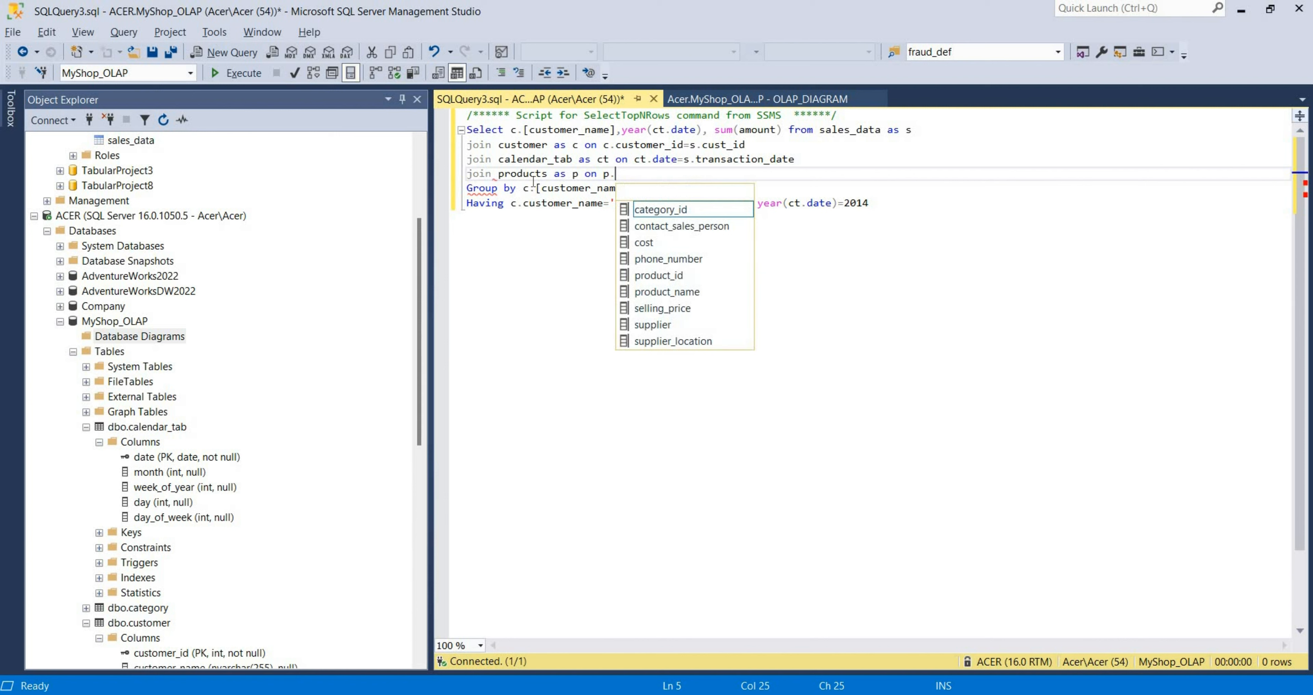
{"action": "key", "text": "Down"}
{"action": "key", "text": "Down"}
{"action": "key", "text": "Down"}
{"action": "key", "text": "Down"}
{"action": "key", "text": "Tab"}
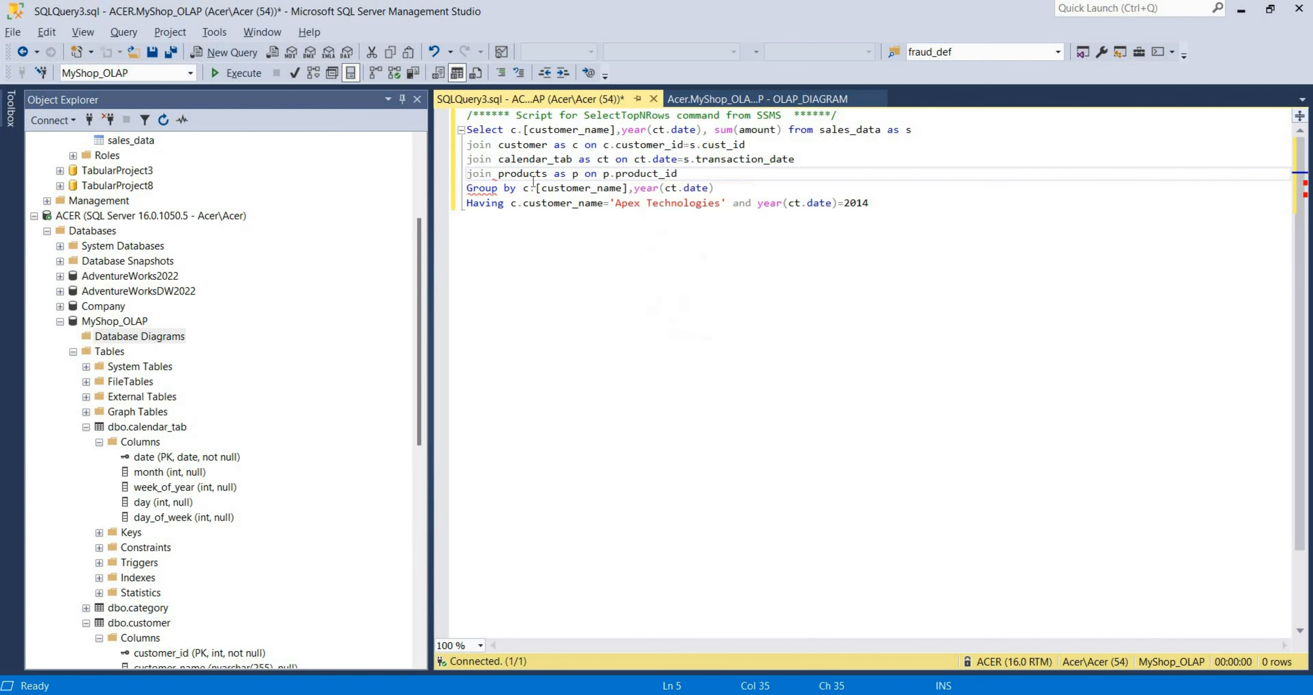
{"action": "type", "text": "=s"}
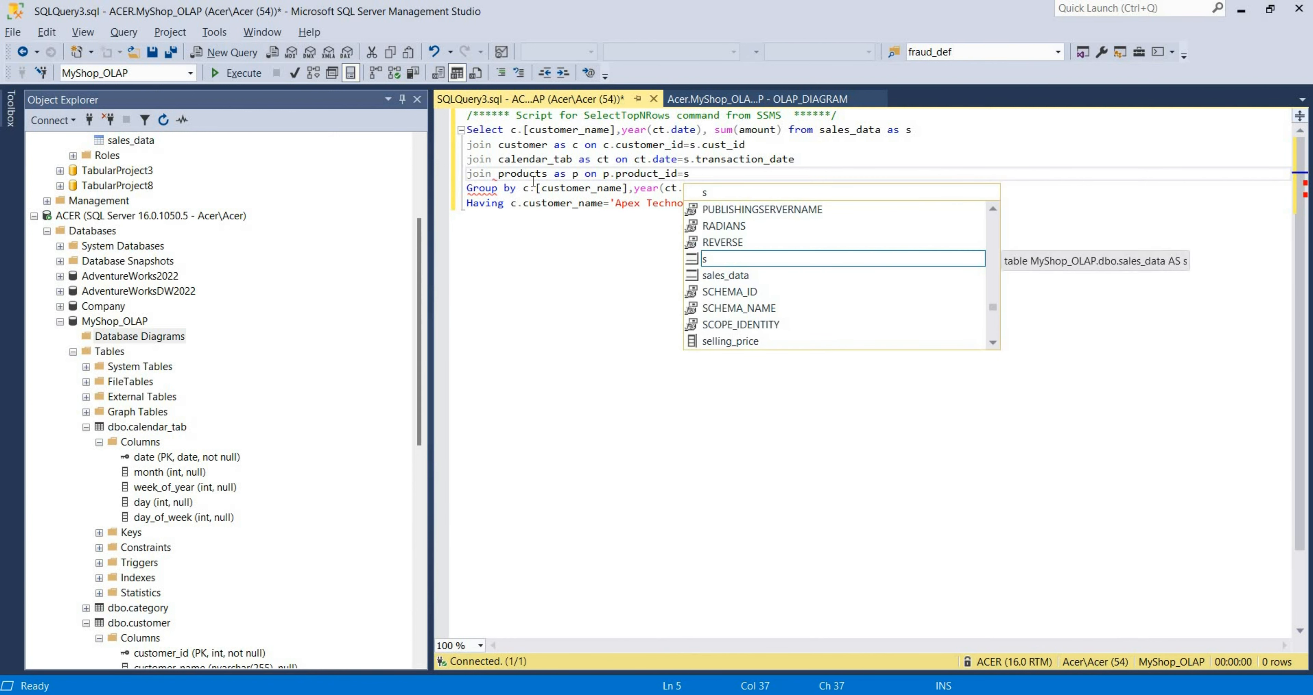
{"action": "type", "text": "."}
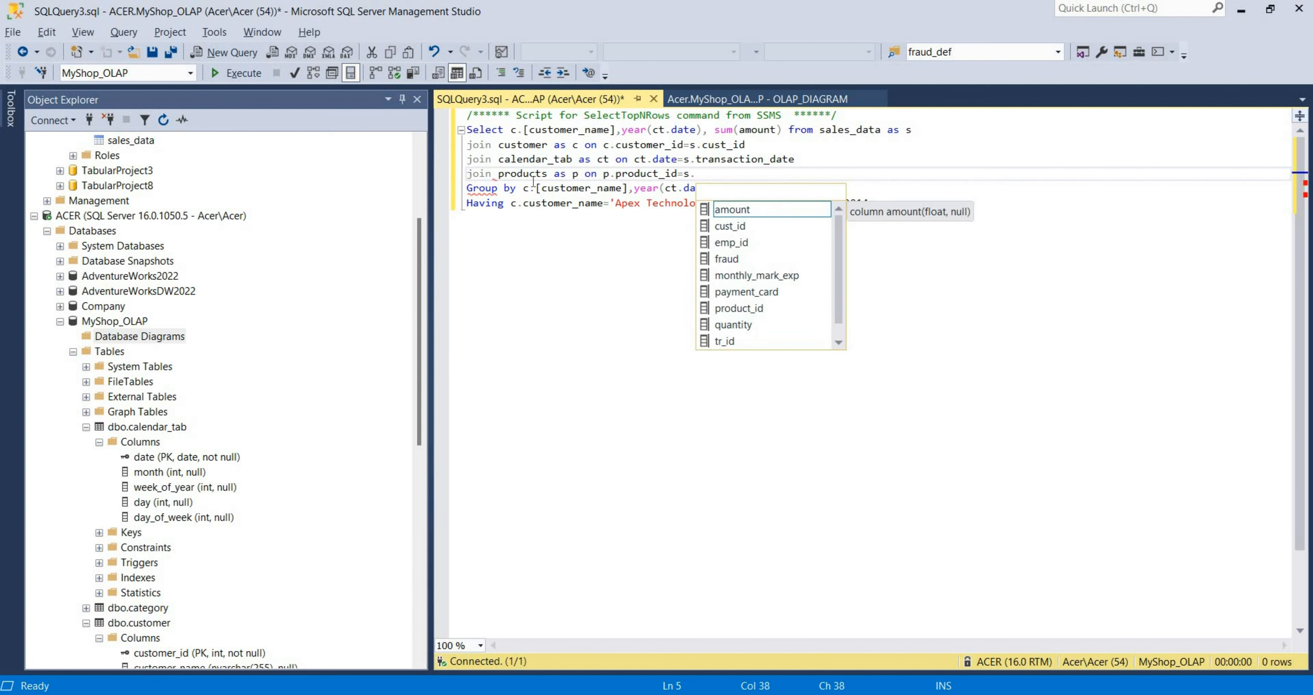
{"action": "key", "text": "Down"}
{"action": "key", "text": "Down"}
{"action": "key", "text": "Down"}
{"action": "key", "text": "Down"}
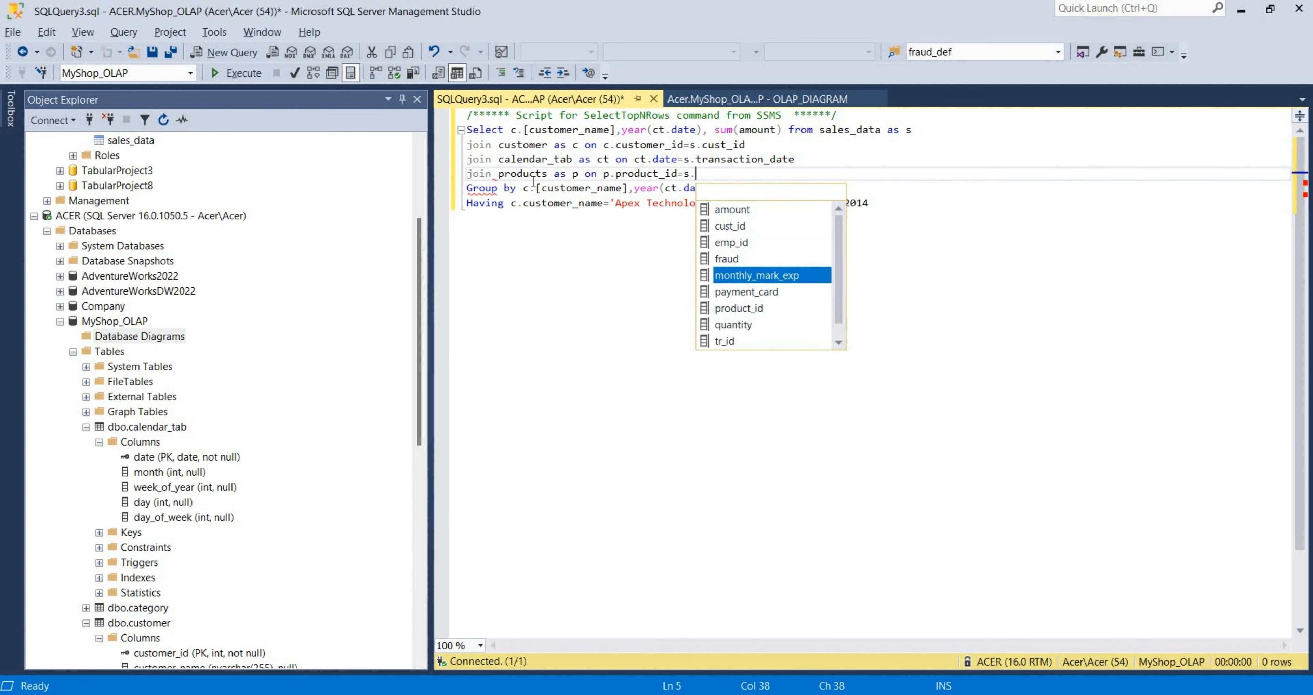
{"action": "key", "text": "Down"}
{"action": "key", "text": "Down"}
{"action": "key", "text": "Tab"}
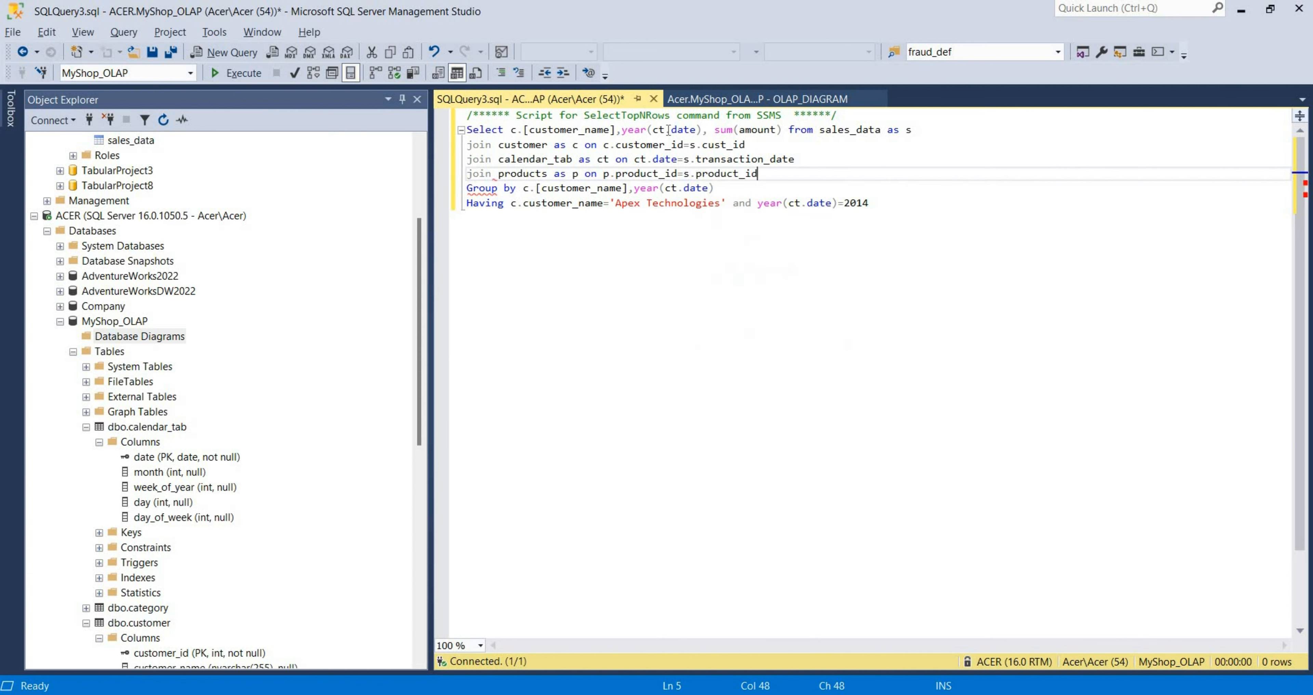
- Start a product filter on a new line below the Having clause with p.product_name=
{"action": "left_click", "coordinate": [895, 205]}
{"action": "key", "text": "Return"}
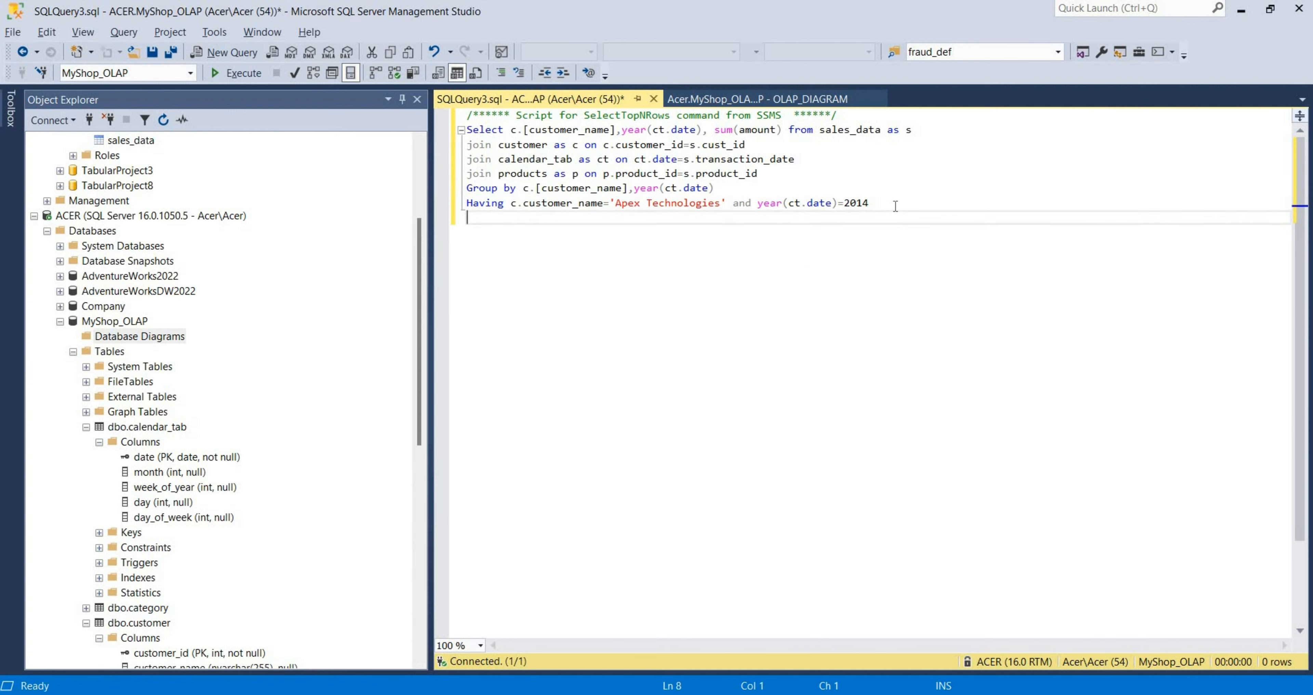
{"action": "type", "text": "p,"}
{"action": "key", "text": "BackSpace"}
{"action": "type", "text": ".product_name="}
- Switch to Excel, copy the Air Fryer label, and enter 'Air Fryer' as the product_name value back in SQL Server Management Studio
{"action": "key", "text": "alt+Tab"}
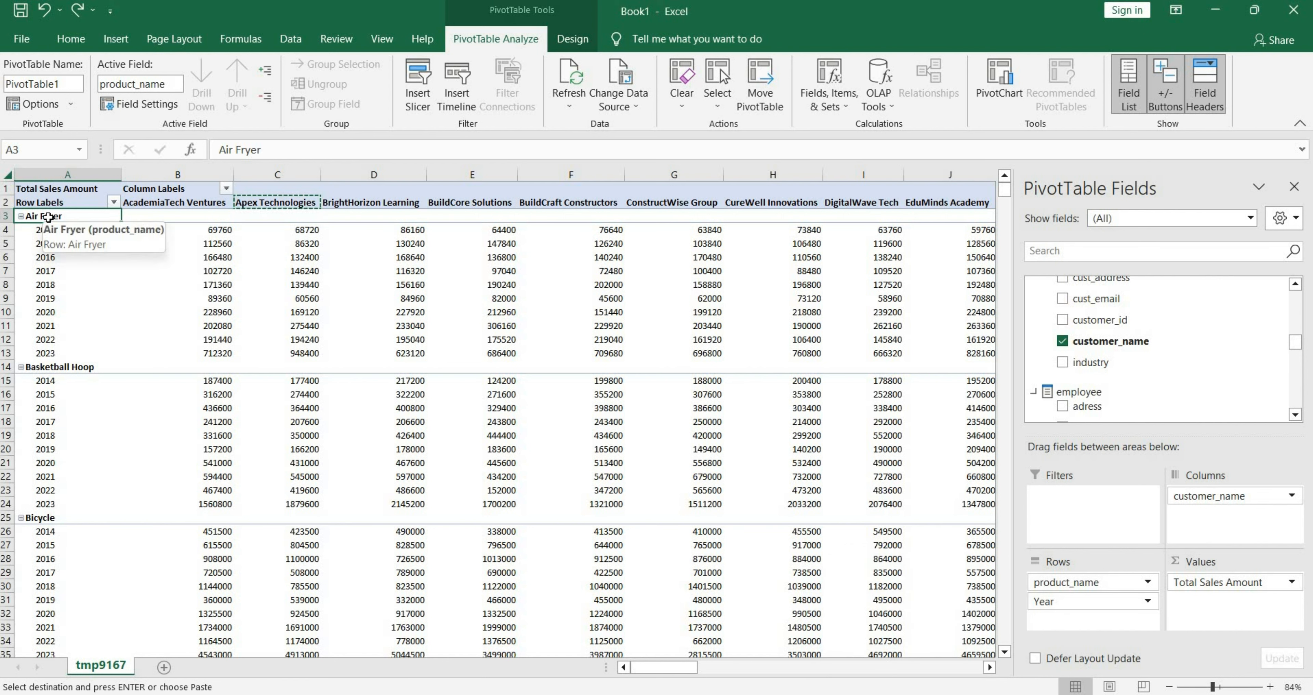
{"action": "key", "text": "alt+Tab"}
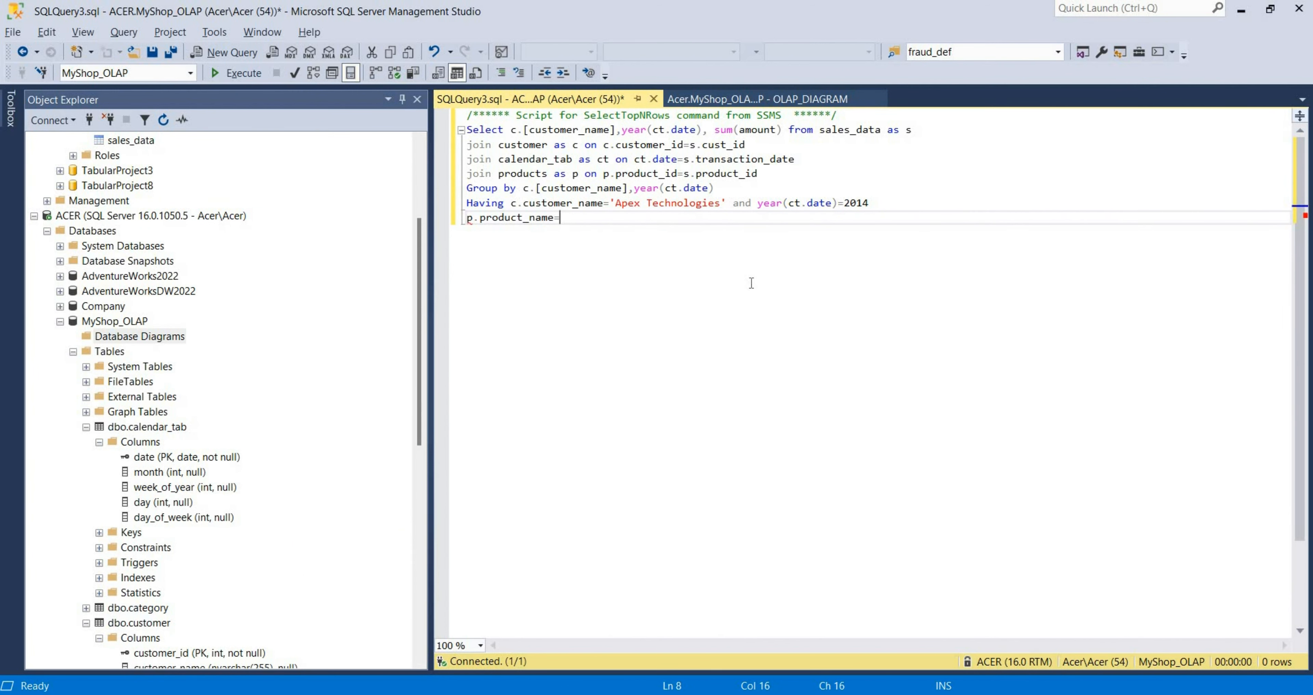
{"action": "type", "text": "'Air Fryer '"}
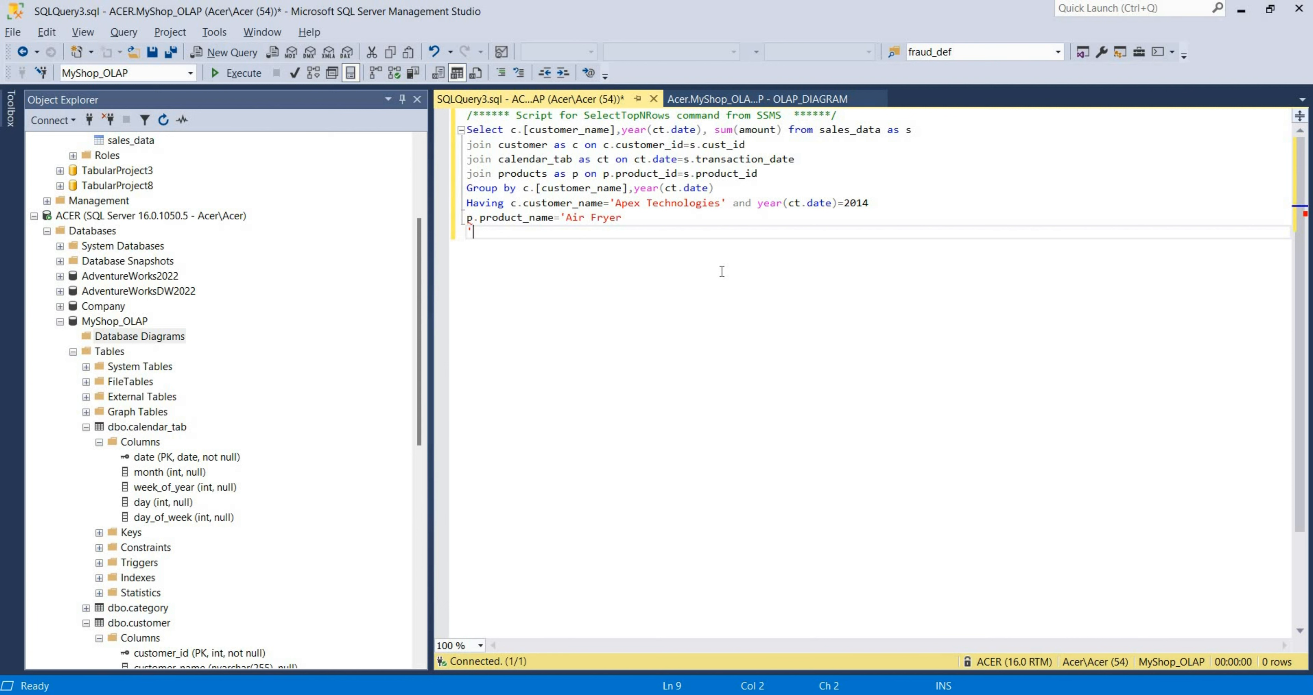
{"action": "key", "text": "BackSpace"}
{"action": "key", "text": "BackSpace"}
{"action": "type", "text": "'"}
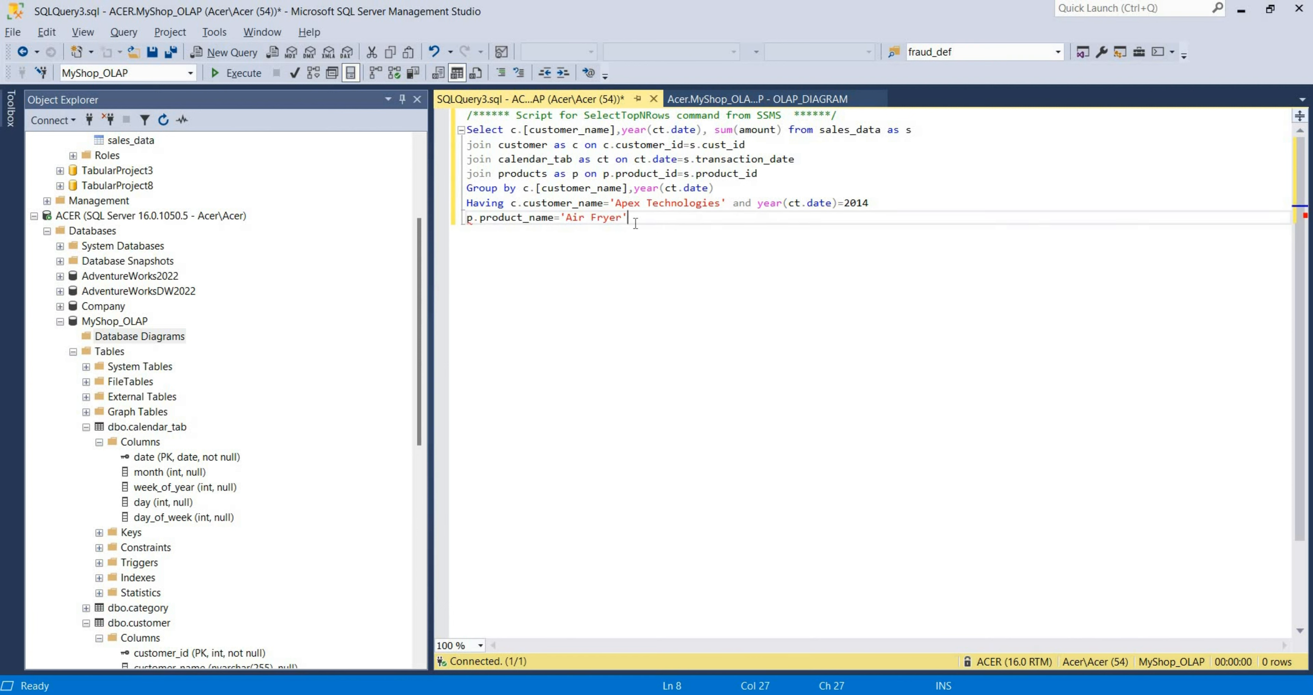
- Add p.product_name to the end of the Group by clause
{"action": "left_click", "coordinate": [726, 190]}
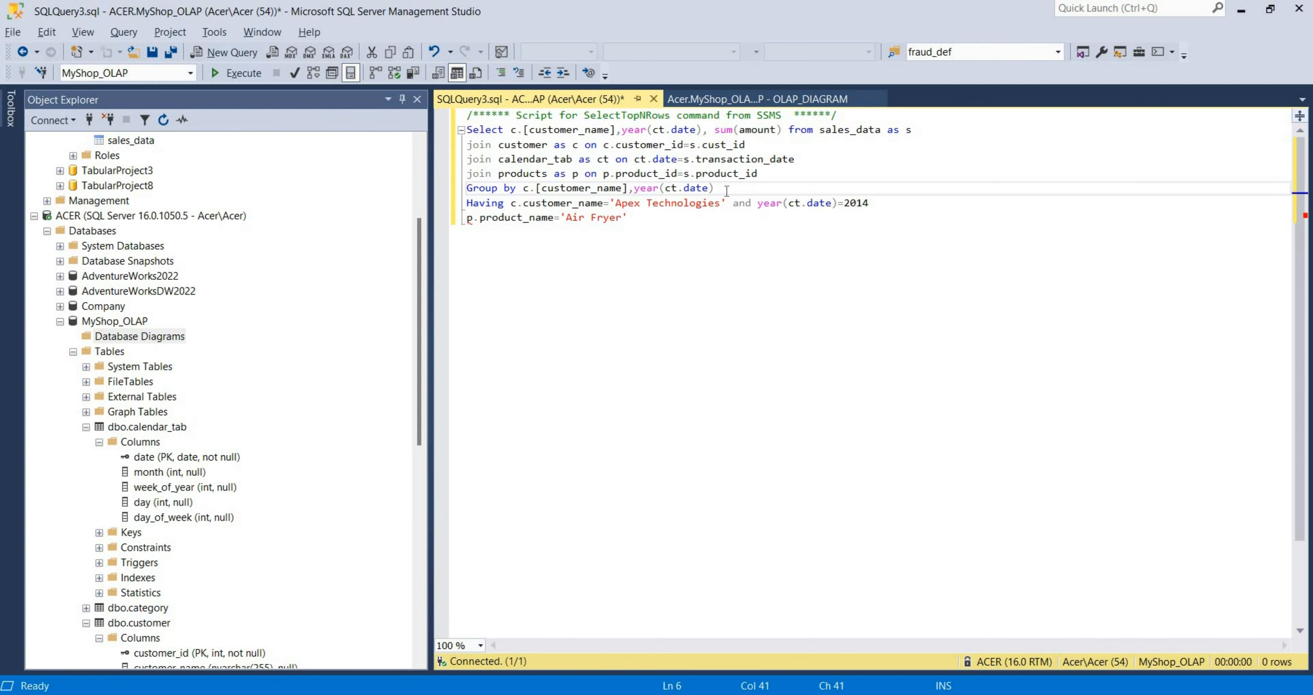
{"action": "type", "text": ",p"}
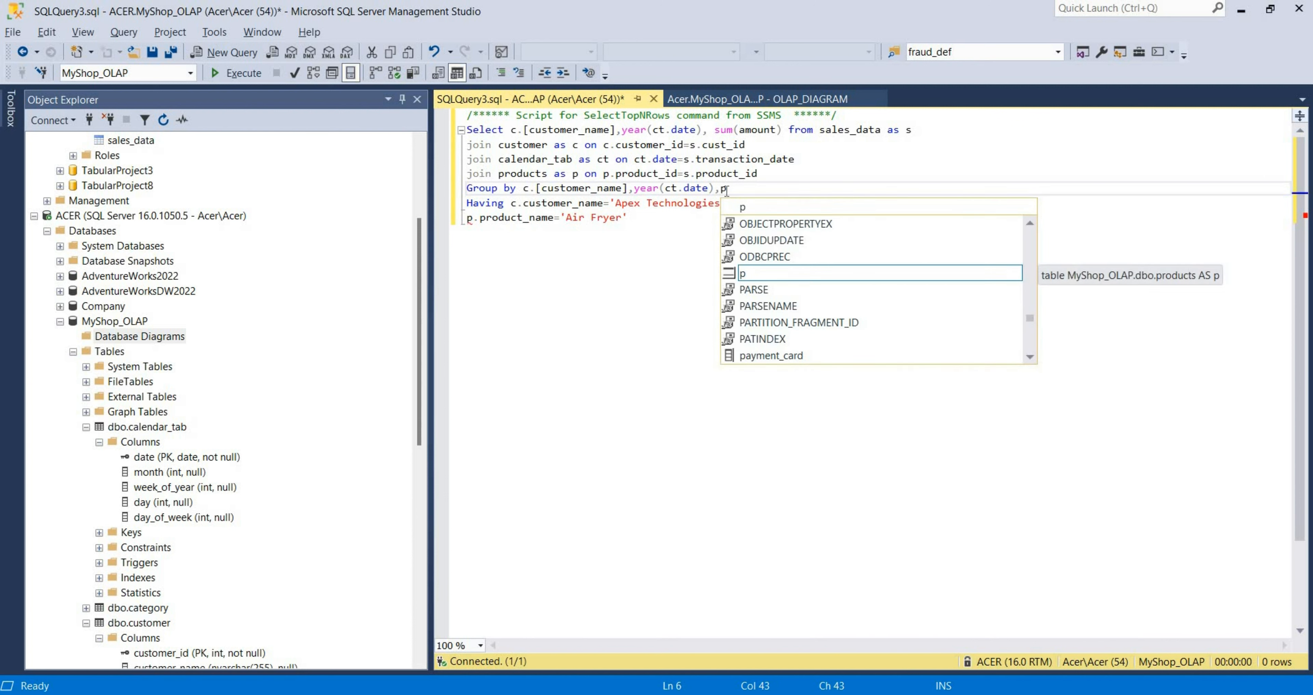
{"action": "type", "text": "."}
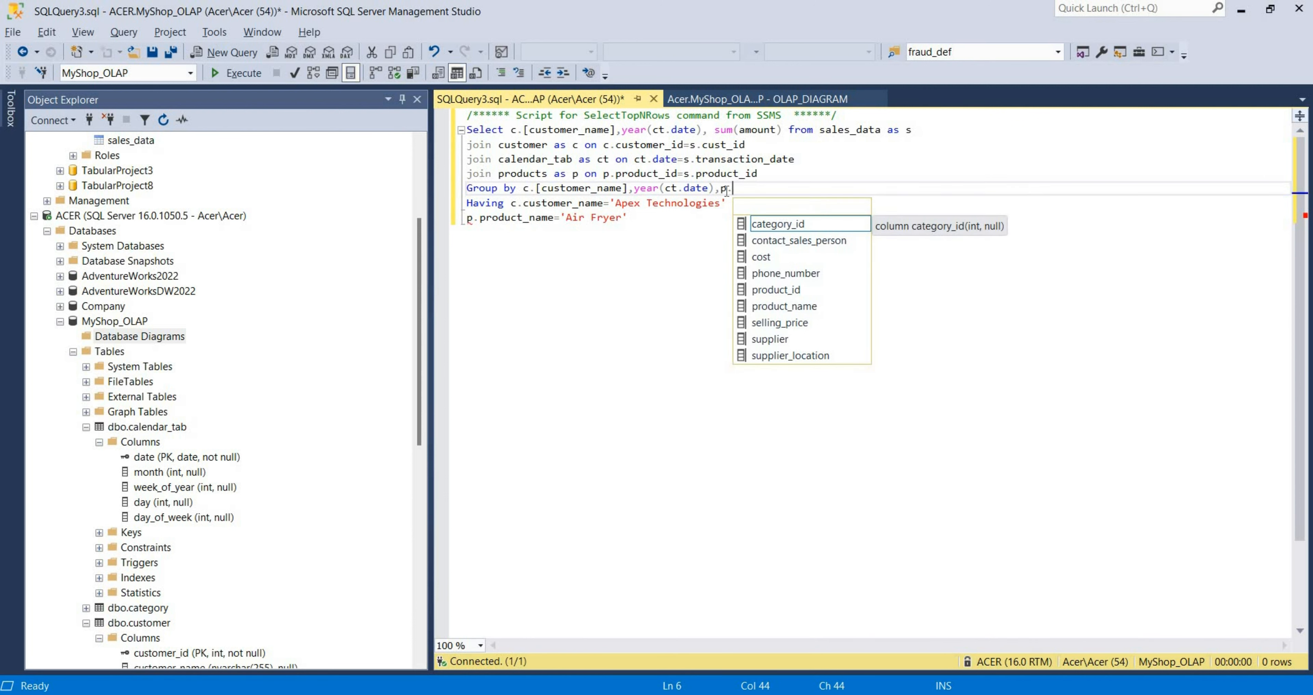
{"action": "key", "text": "Down"}
{"action": "key", "text": "Down"}
{"action": "key", "text": "Down"}
{"action": "key", "text": "Down"}
{"action": "key", "text": "Down"}
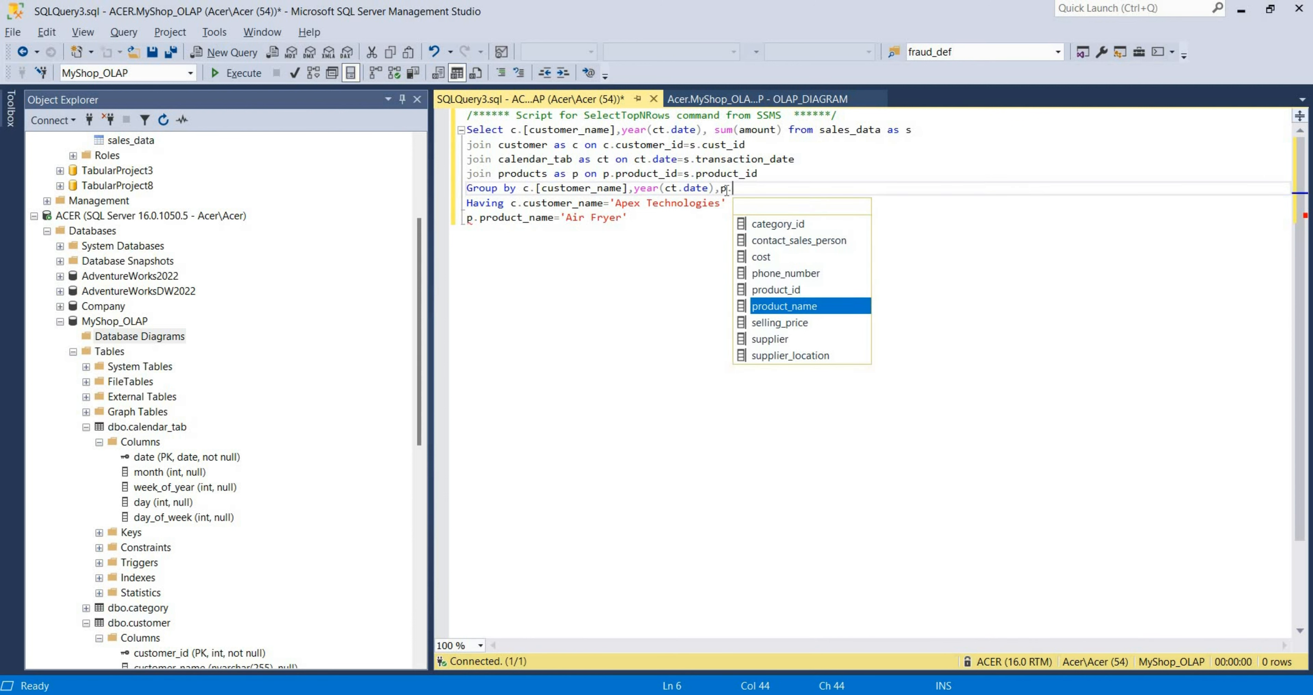
{"action": "key", "text": "Tab"}
- Insert p.product_name as the first column of the Select clause, followed by [customer_name] without its c. prefix
{"action": "left_click", "coordinate": [511, 130]}
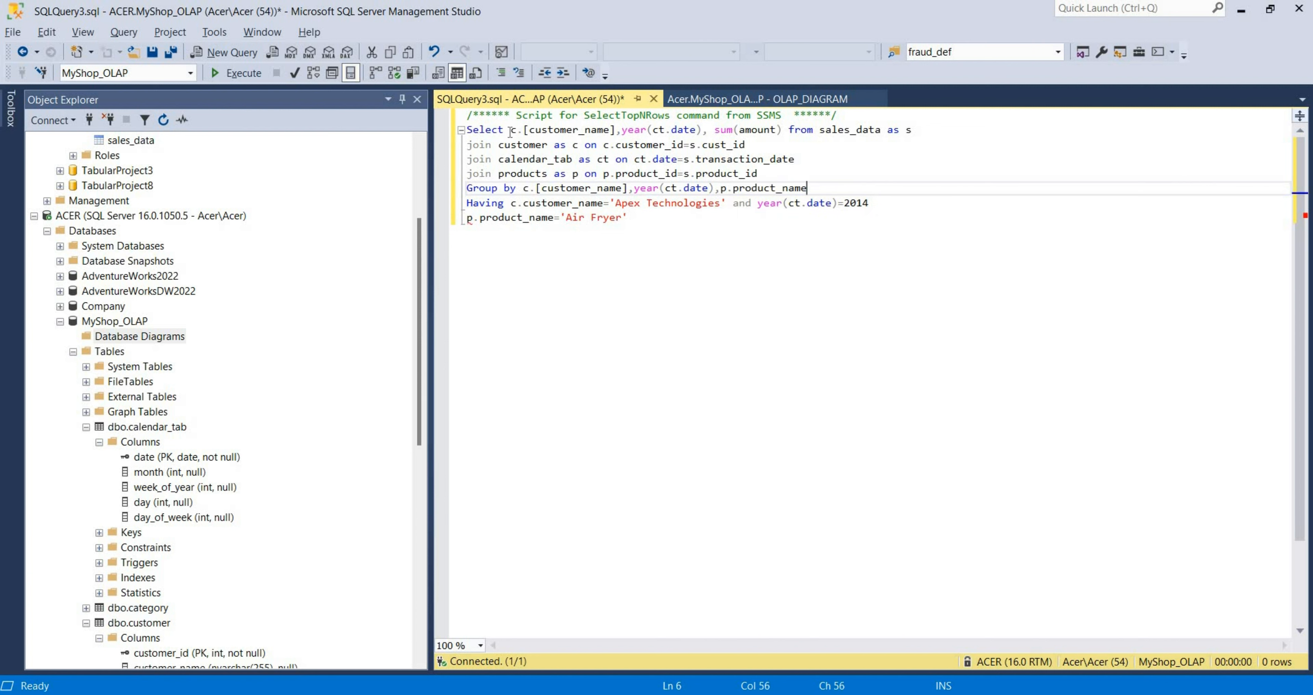
{"action": "type", "text": "p.p"}
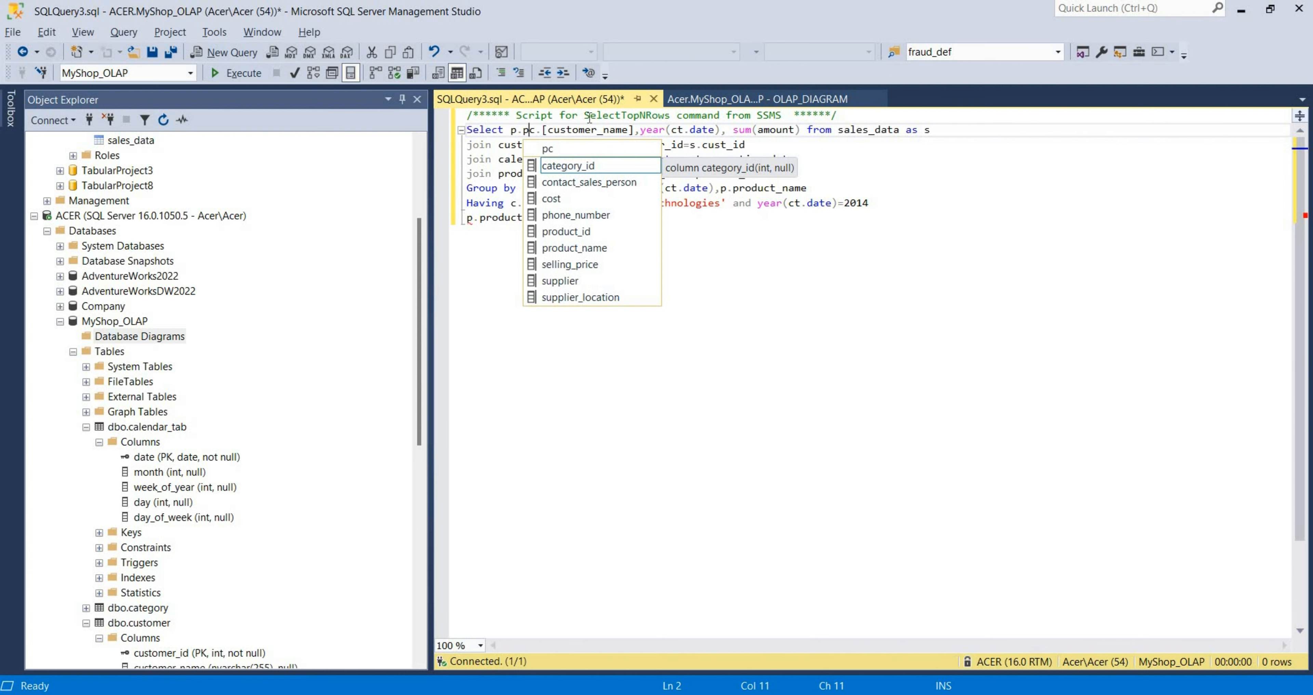
{"action": "key", "text": "Down"}
{"action": "key", "text": "Down"}
{"action": "key", "text": "Down"}
{"action": "key", "text": "Down"}
{"action": "key", "text": "Down"}
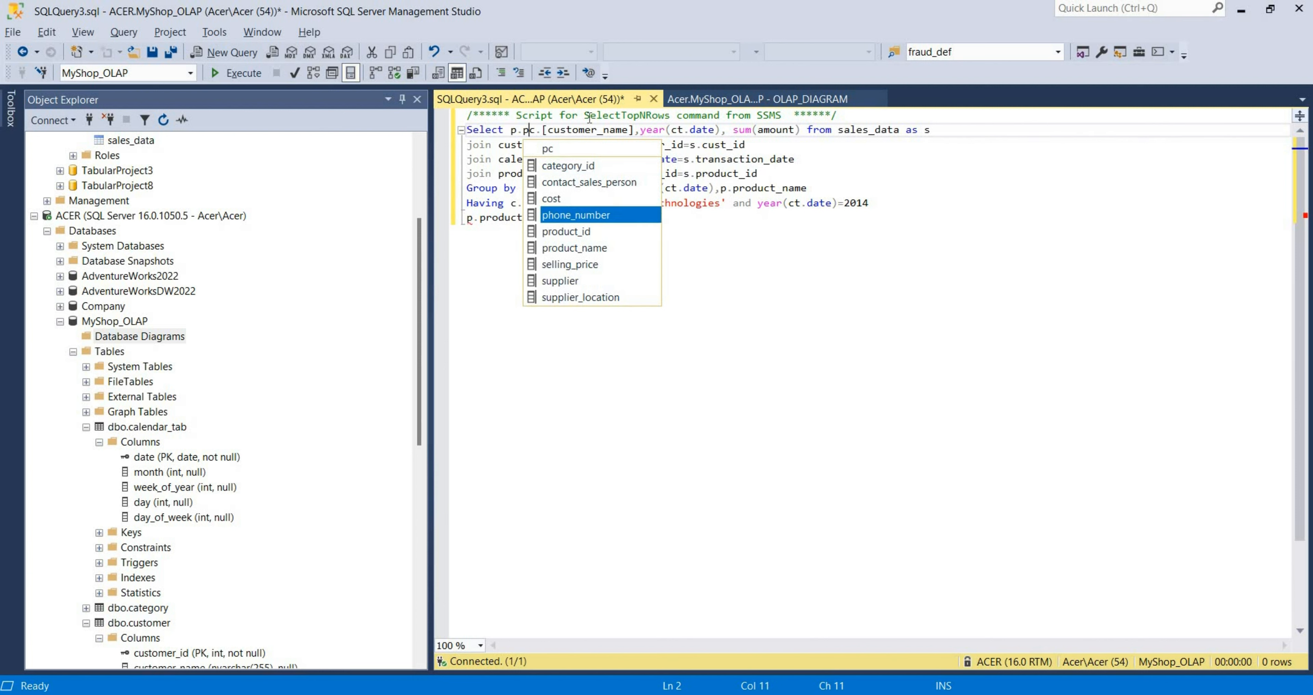
{"action": "key", "text": "Tab"}
{"action": "type", "text": ","}
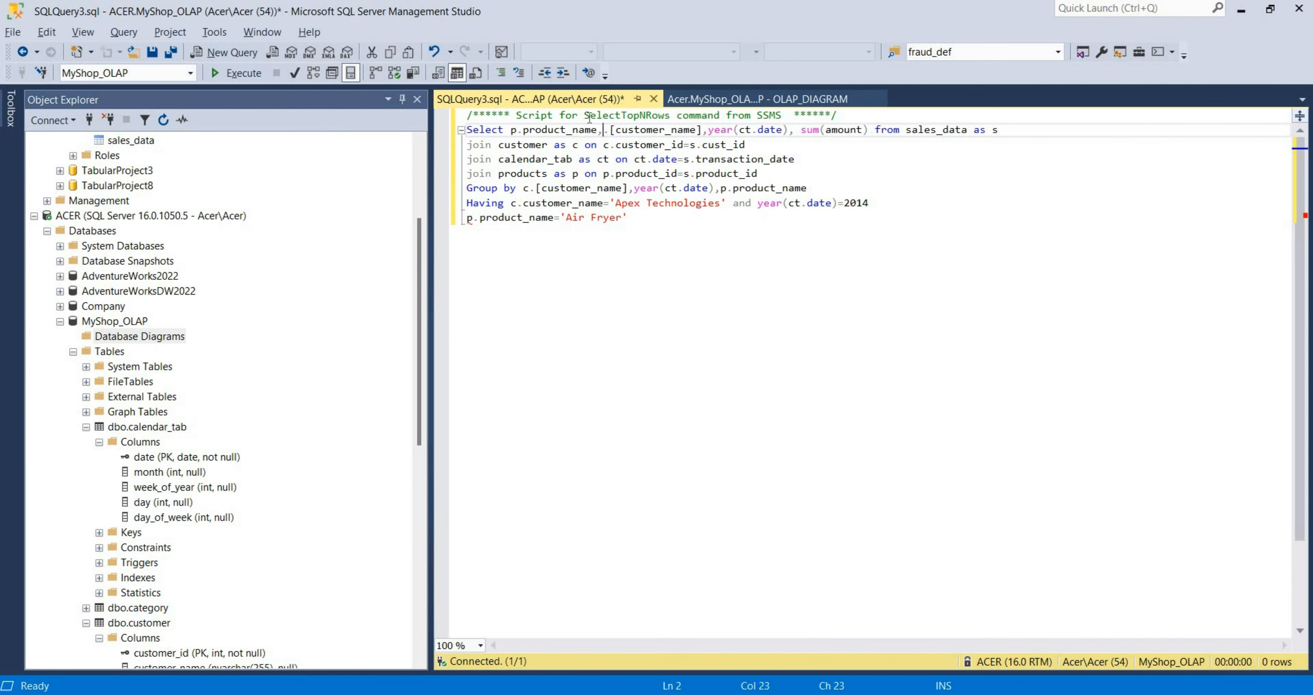
{"action": "key", "text": "Right"}
{"action": "key", "text": "BackSpace"}
- Link the product filter to the Having conditions by adding and after year(ct.date)=2014, and execute the query
{"action": "left_click", "coordinate": [249, 72]}
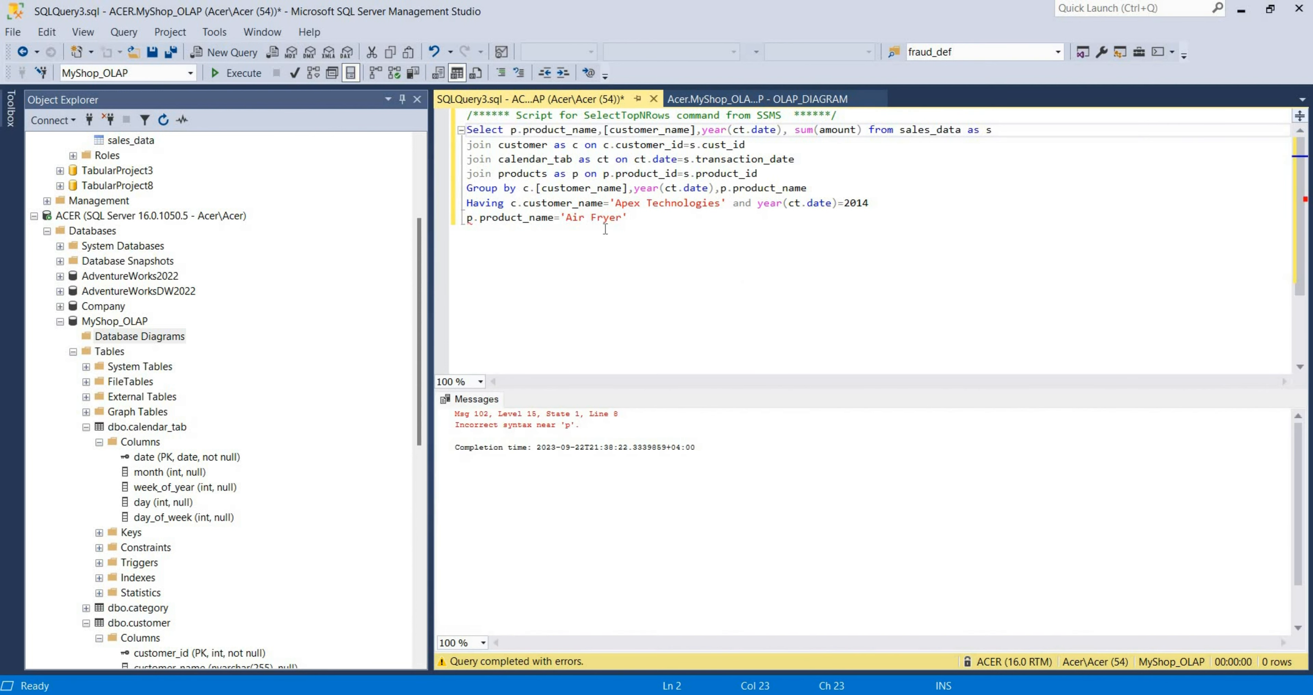
{"action": "left_click", "coordinate": [893, 205]}
{"action": "type", "text": "and"}
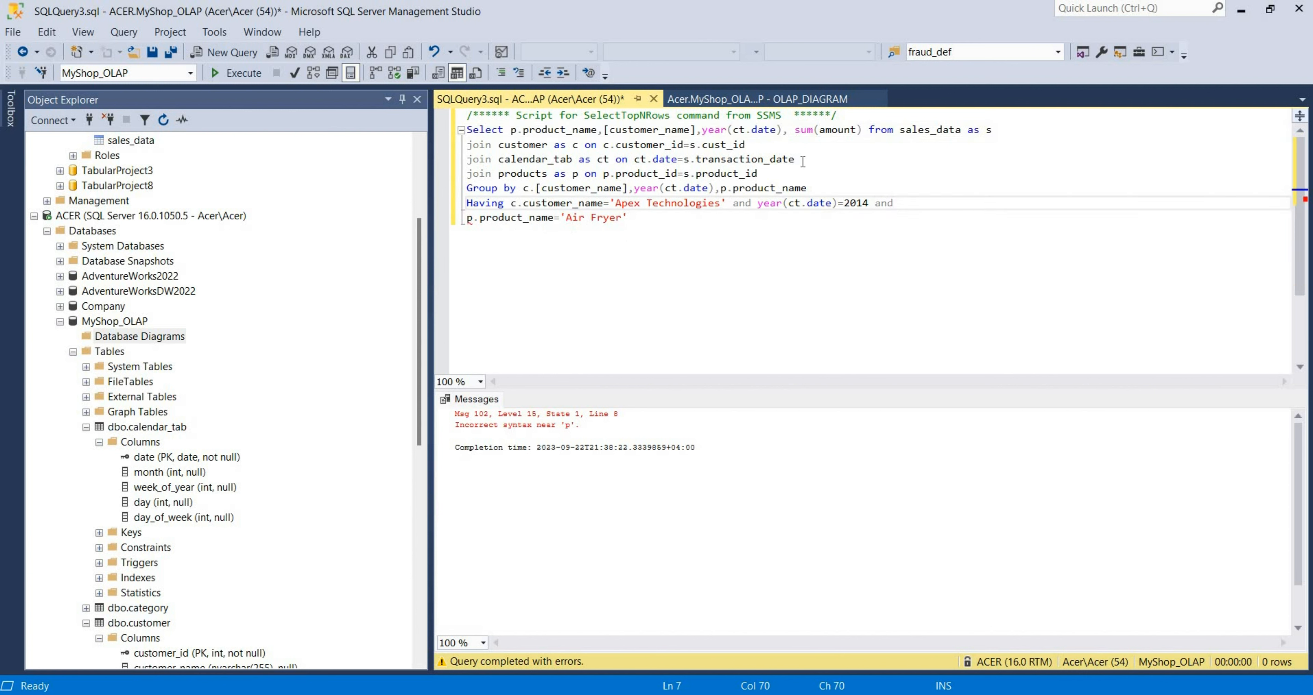
{"action": "left_click", "coordinate": [245, 73]}
{"action": "key", "text": "F5"}
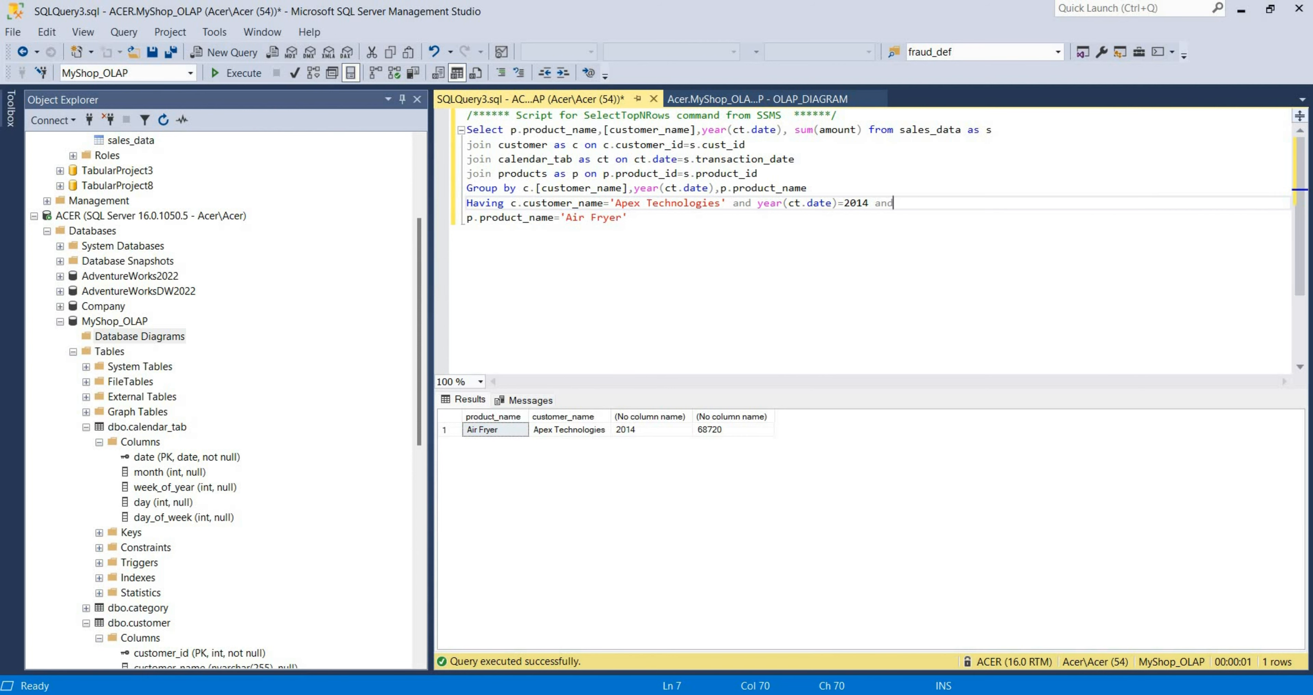
- Switch to Excel to check the yearly Air Fryer sales for Apex Technologies in the PivotTable, and return to SQL Server Management Studio
{"action": "key", "text": "alt+Tab"}
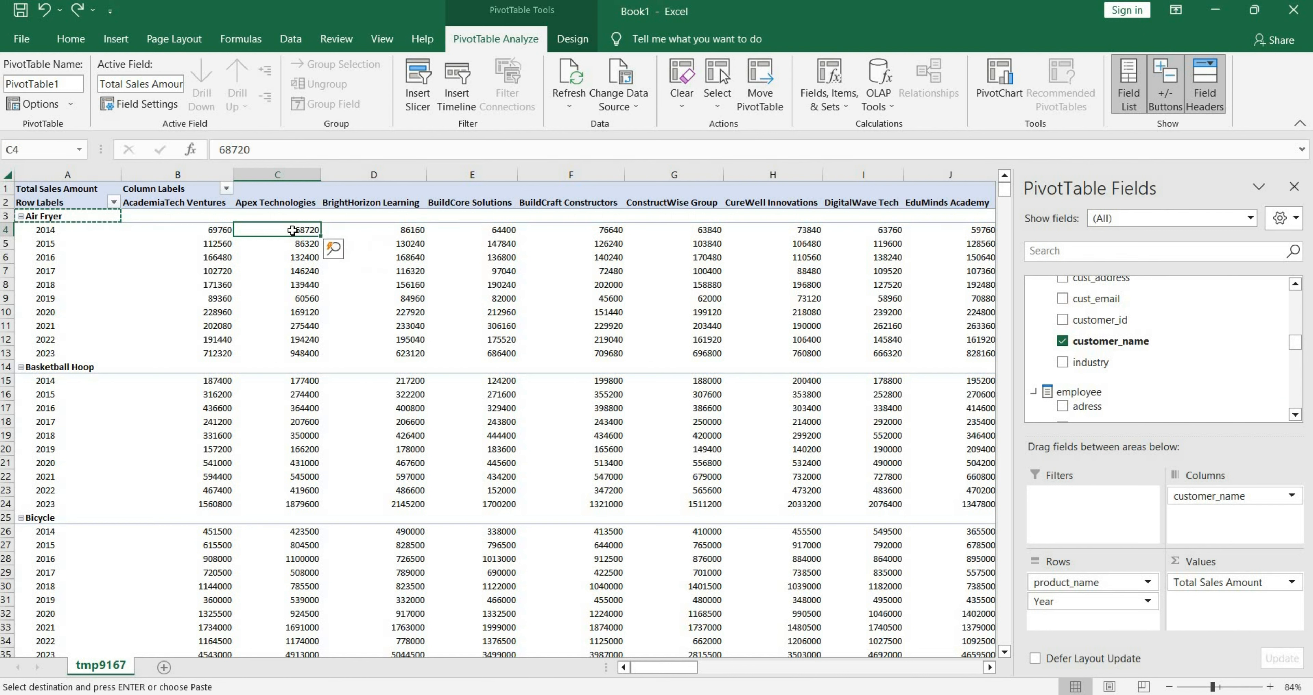
{"action": "left_click", "coordinate": [6, 216]}
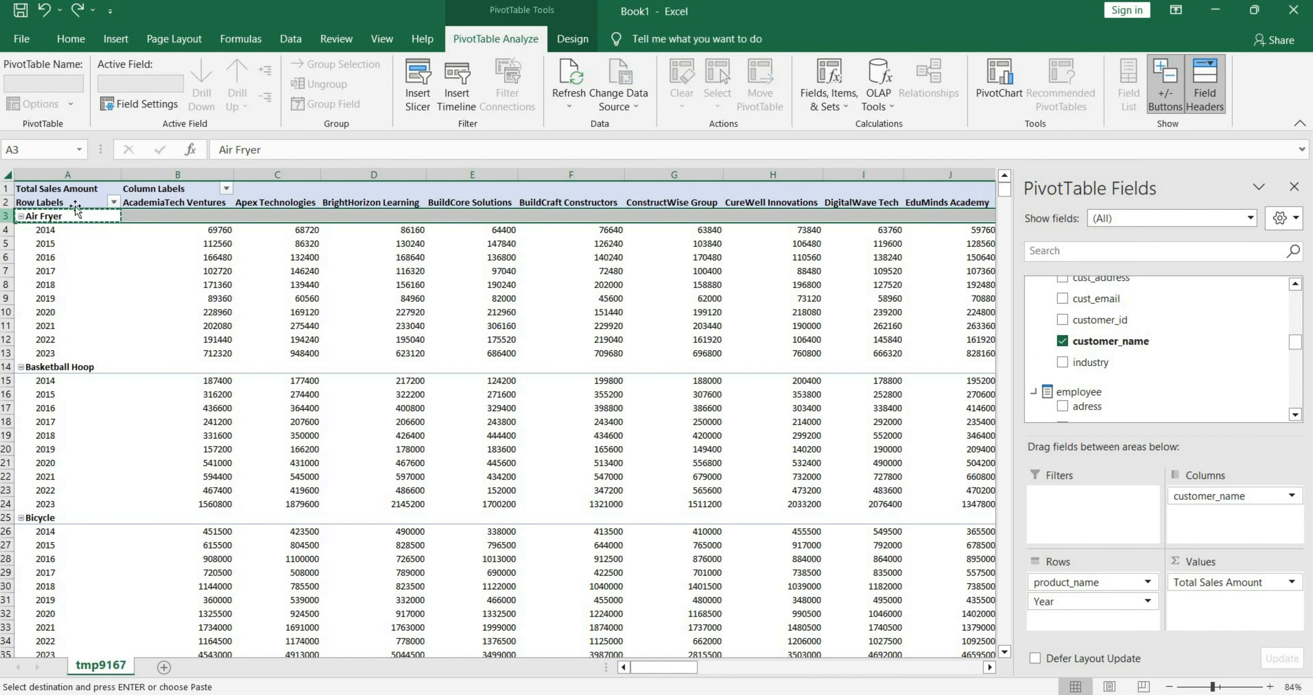
{"action": "left_click", "coordinate": [267, 173]}
{"action": "left_click_drag", "start_coordinate": [73, 231], "coordinate": [71, 355]}
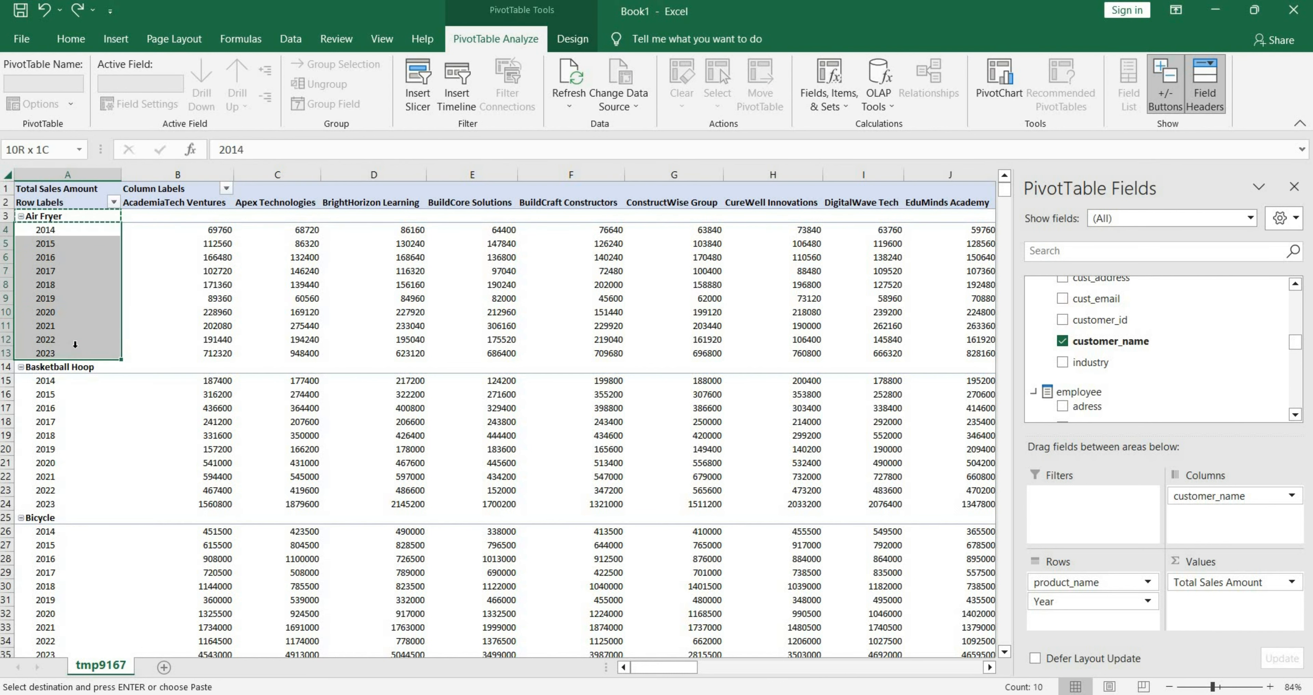
{"action": "left_click", "coordinate": [301, 284]}
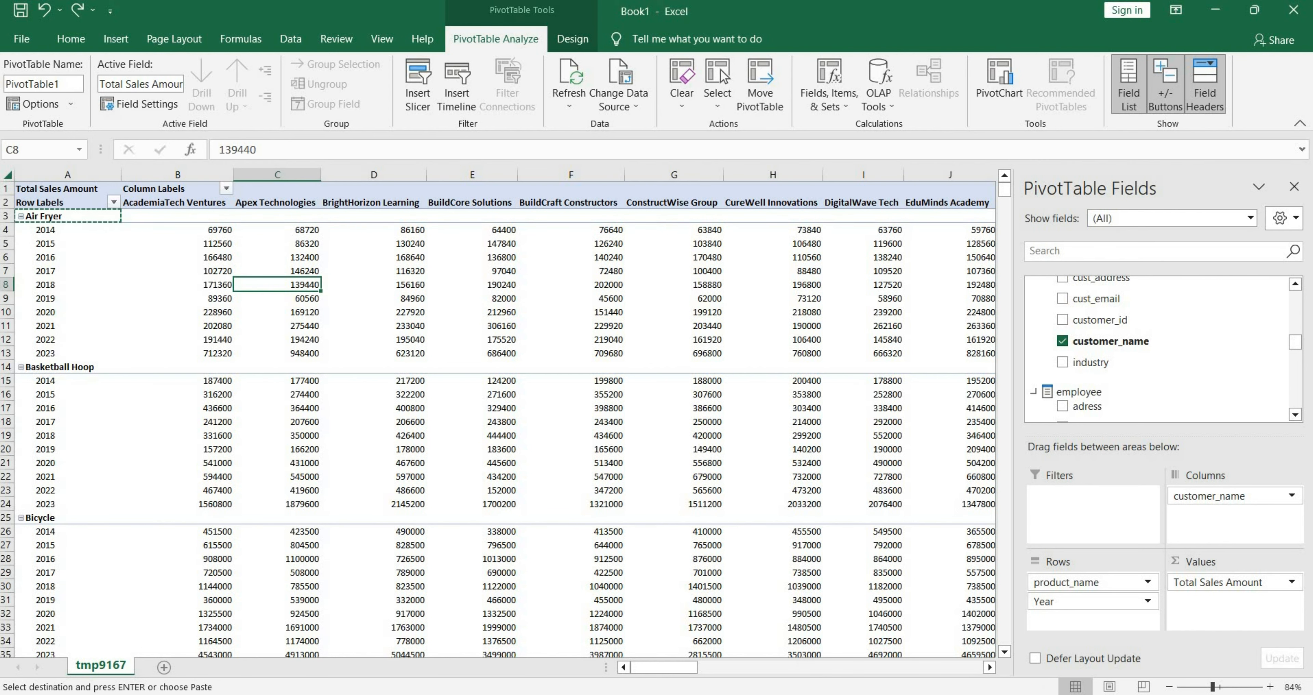
{"action": "mouse_move", "coordinate": [939, 694]}
{"action": "left_click", "coordinate": [940, 632]}
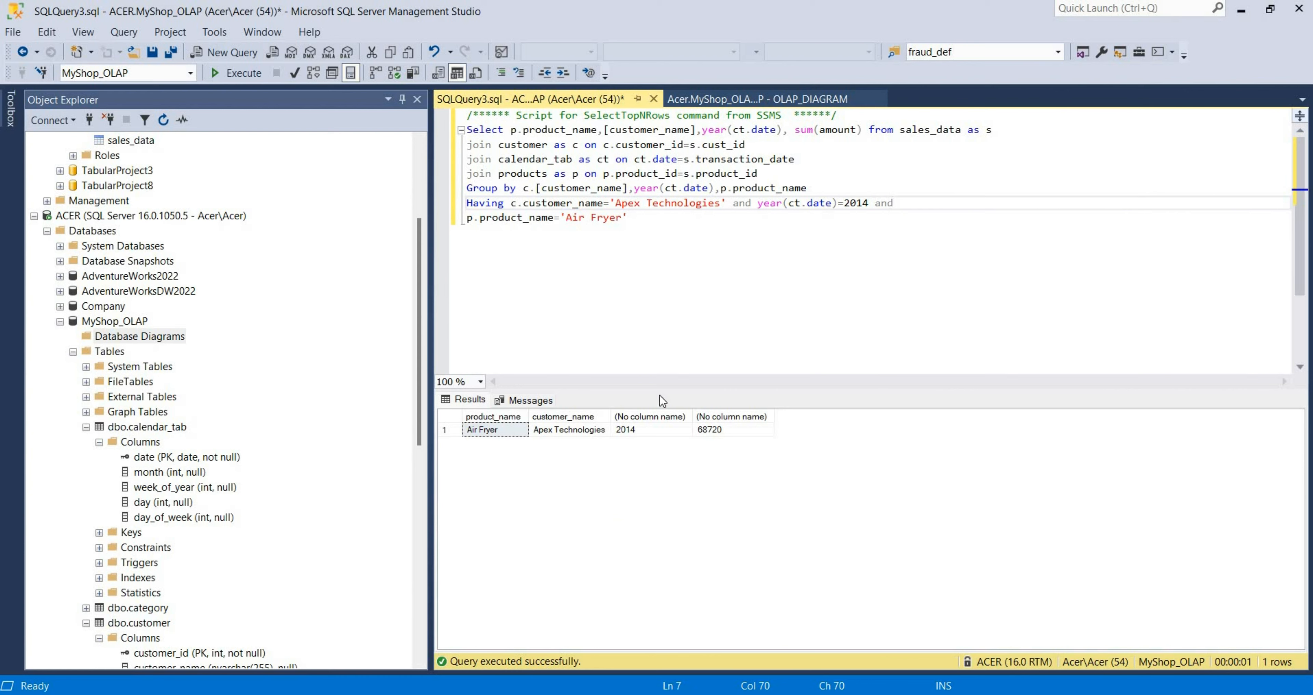
- Switch to Visual Studio and review the quantity, amount and expense measures below the sales_data table
{"action": "mouse_move", "coordinate": [677, 693]}
{"action": "left_click", "coordinate": [676, 633]}
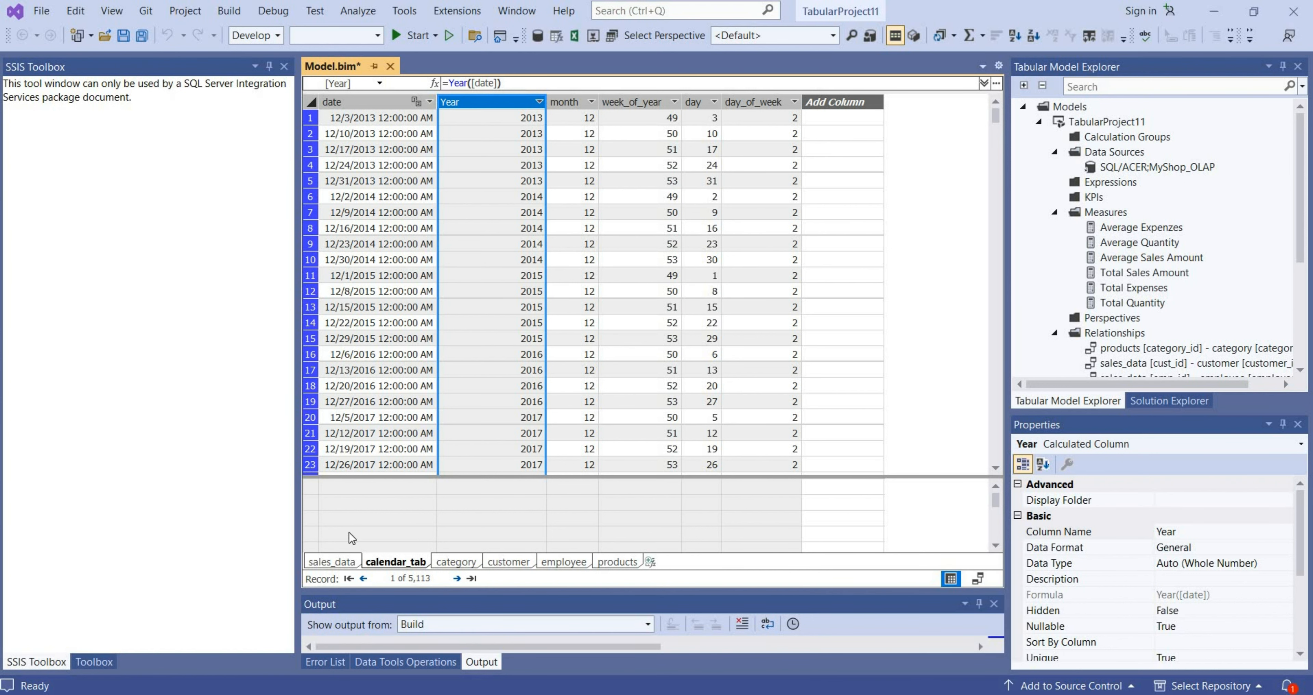
{"action": "left_click", "coordinate": [345, 561]}
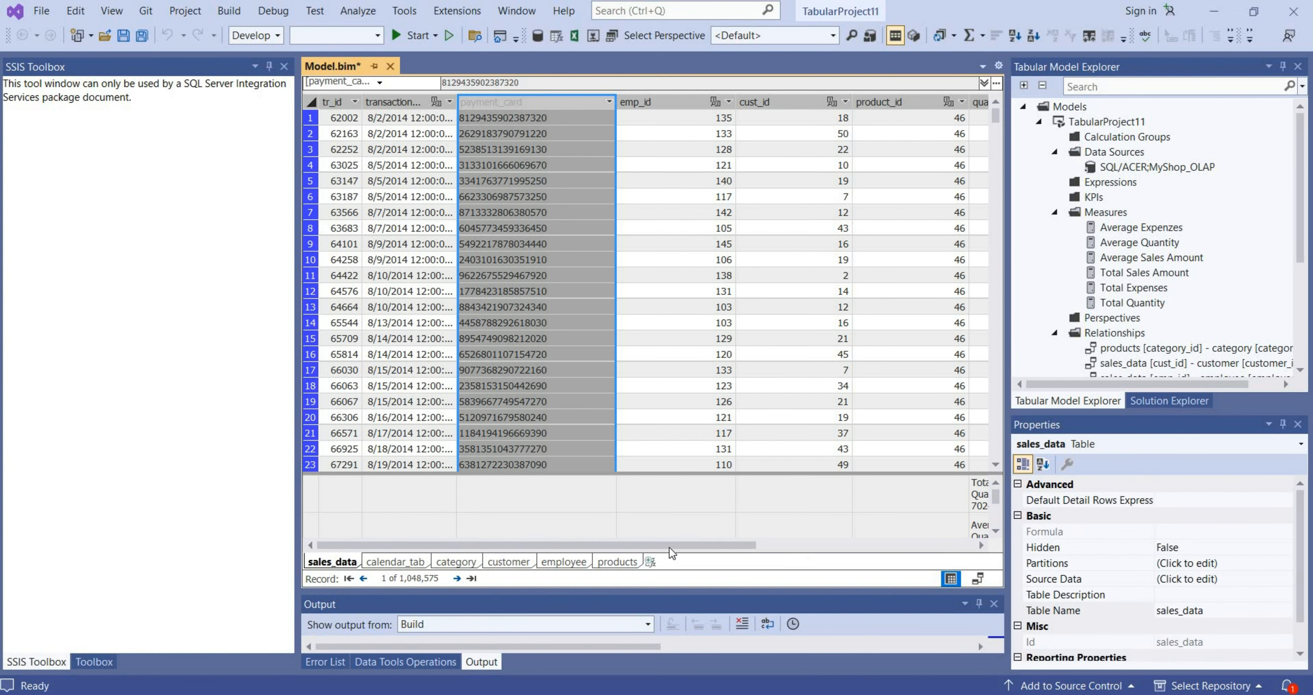
{"action": "left_click_drag", "start_coordinate": [764, 550], "coordinate": [835, 554]}
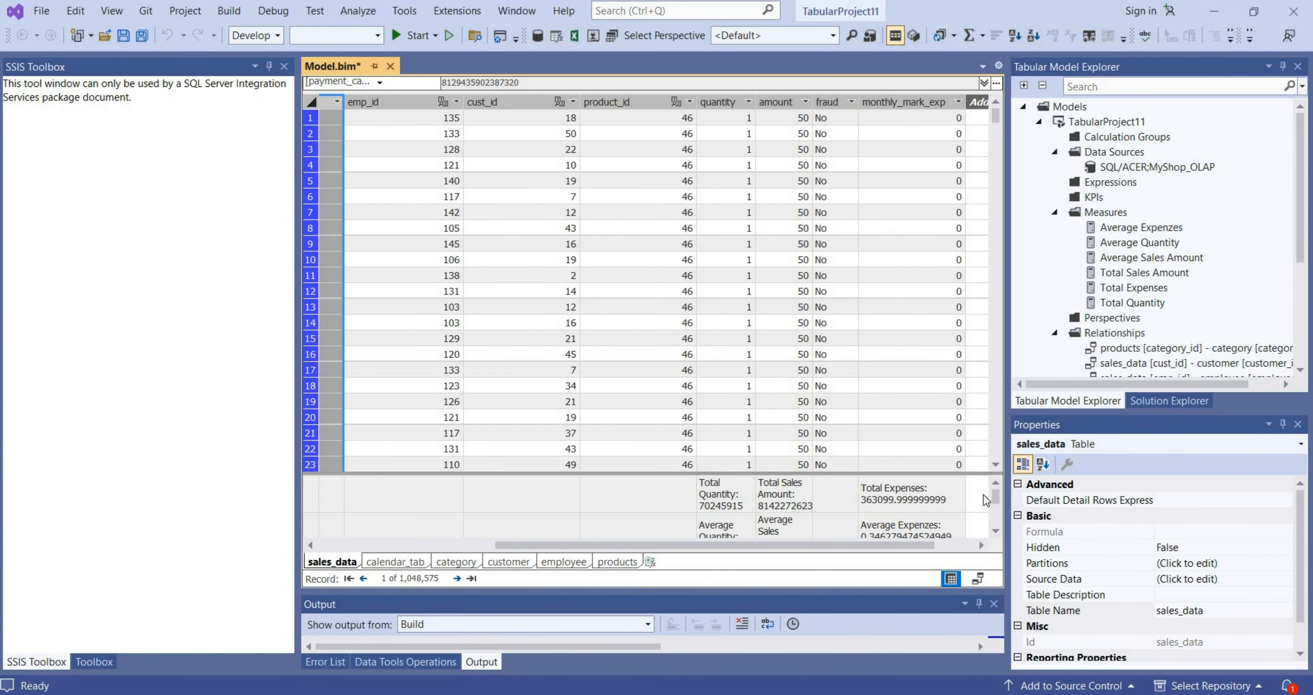
{"action": "left_click_drag", "start_coordinate": [996, 495], "coordinate": [994, 494]}
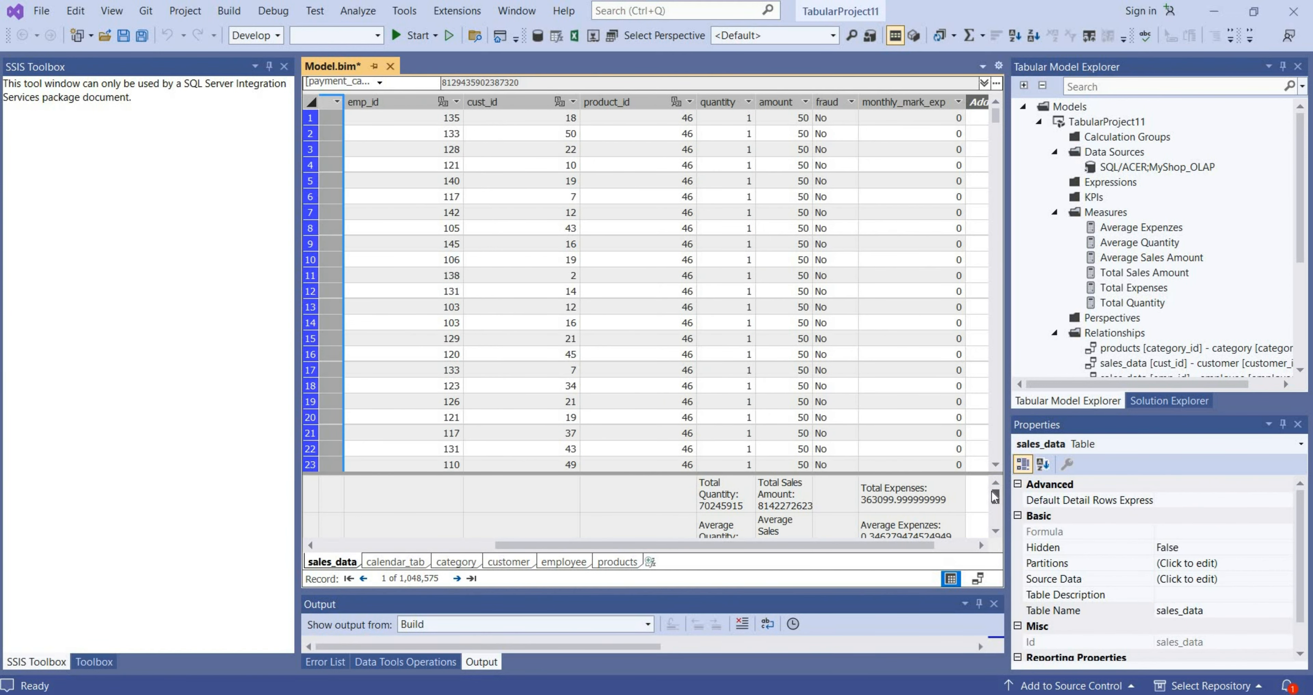
{"action": "left_click", "coordinate": [995, 531]}
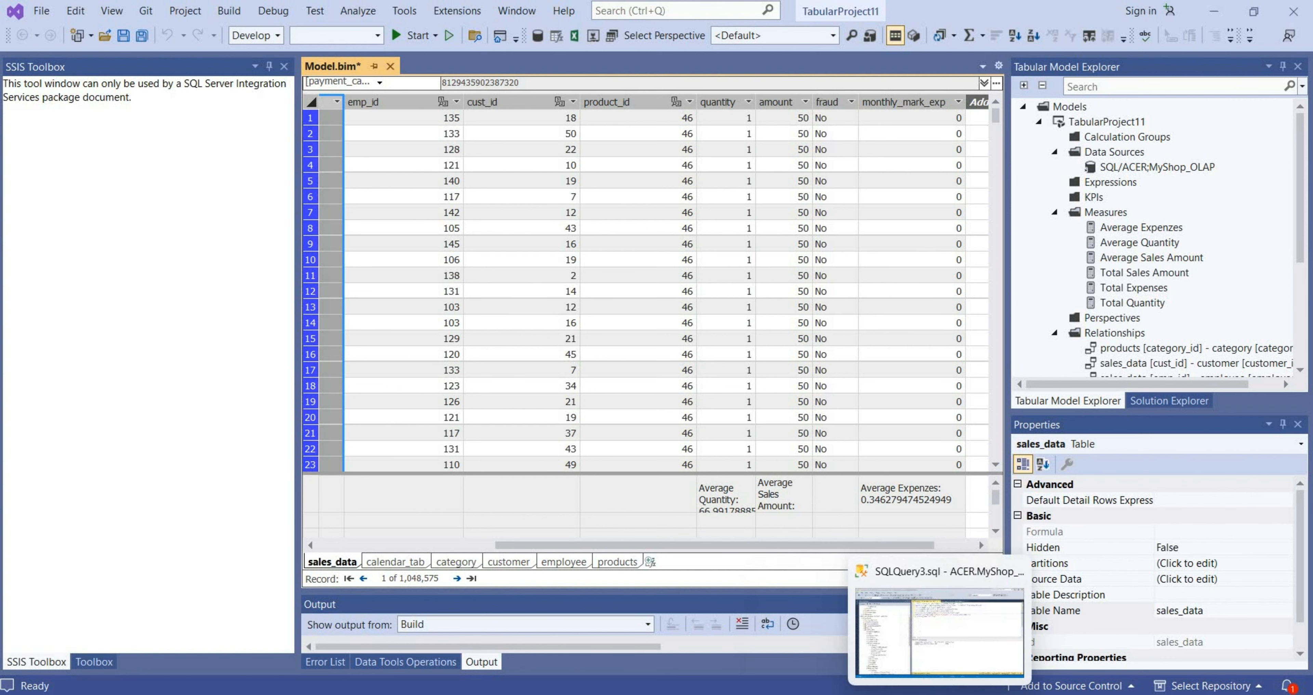
- Return to SQL Server Management Studio and review the product and customer columns in the query's Select clause
{"action": "left_click", "coordinate": [942, 693]}
{"action": "left_click", "coordinate": [676, 260]}
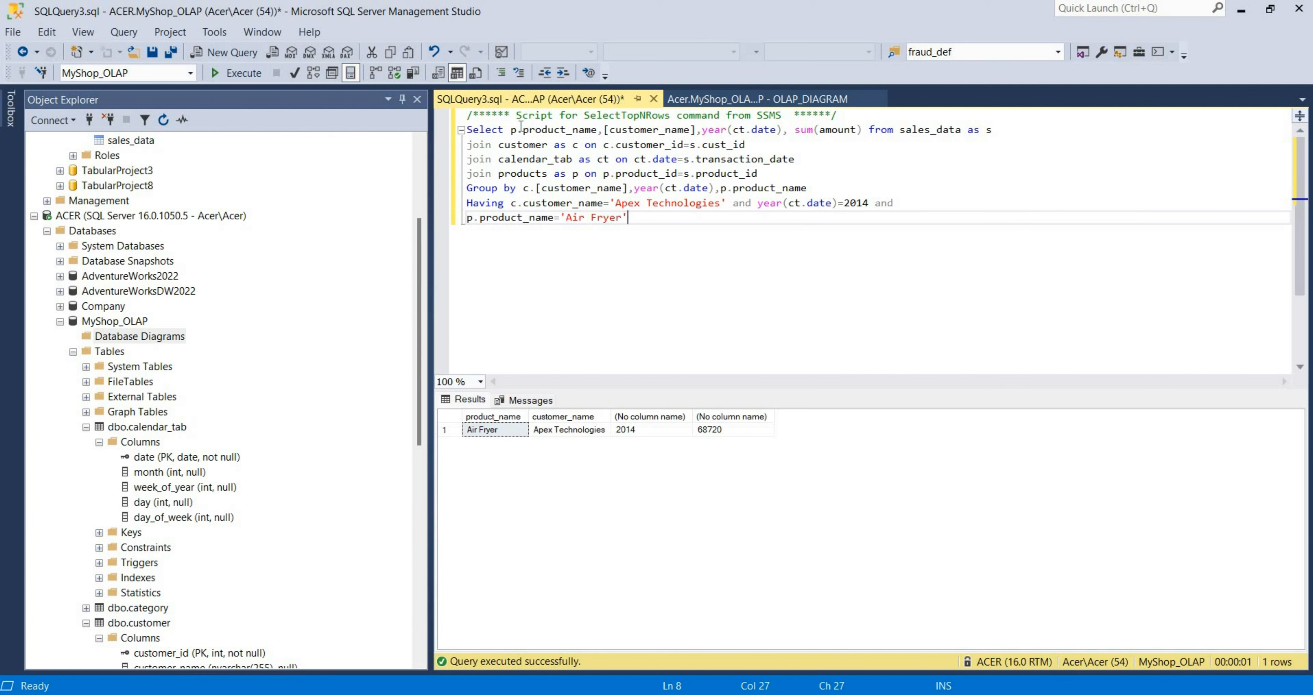
{"action": "left_click_drag", "start_coordinate": [511, 128], "coordinate": [585, 131]}
{"action": "left_click", "coordinate": [662, 135]}
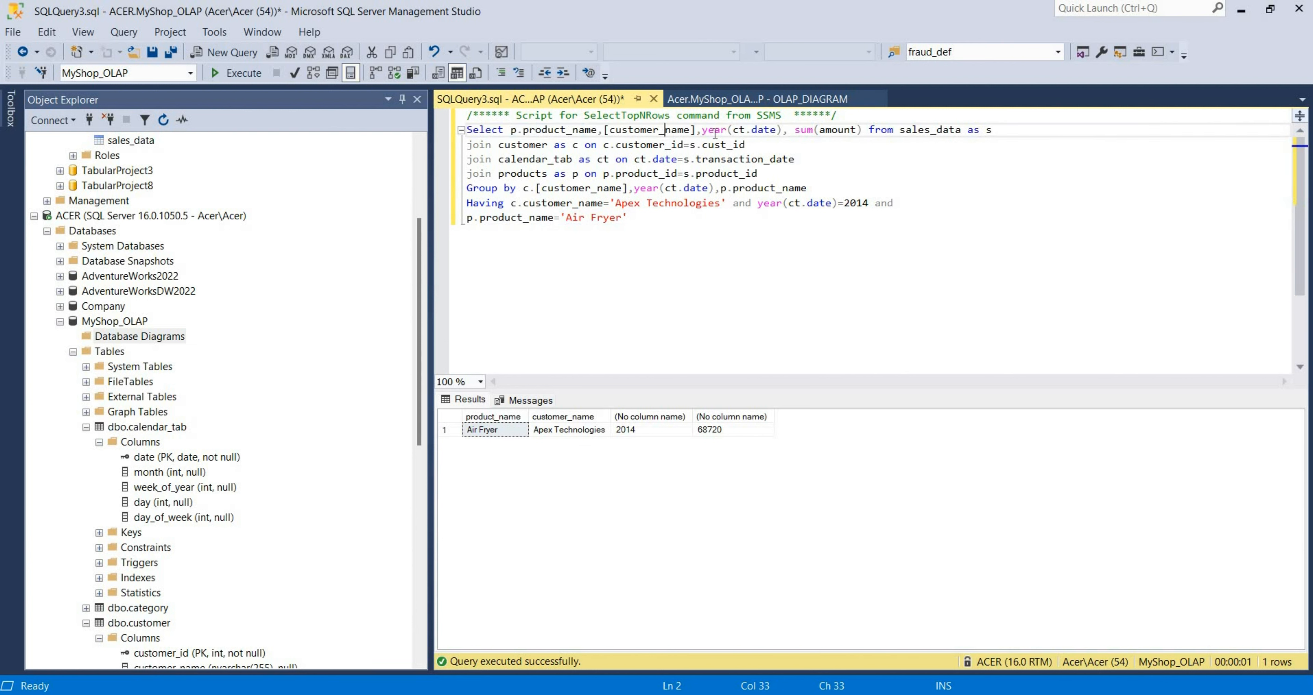